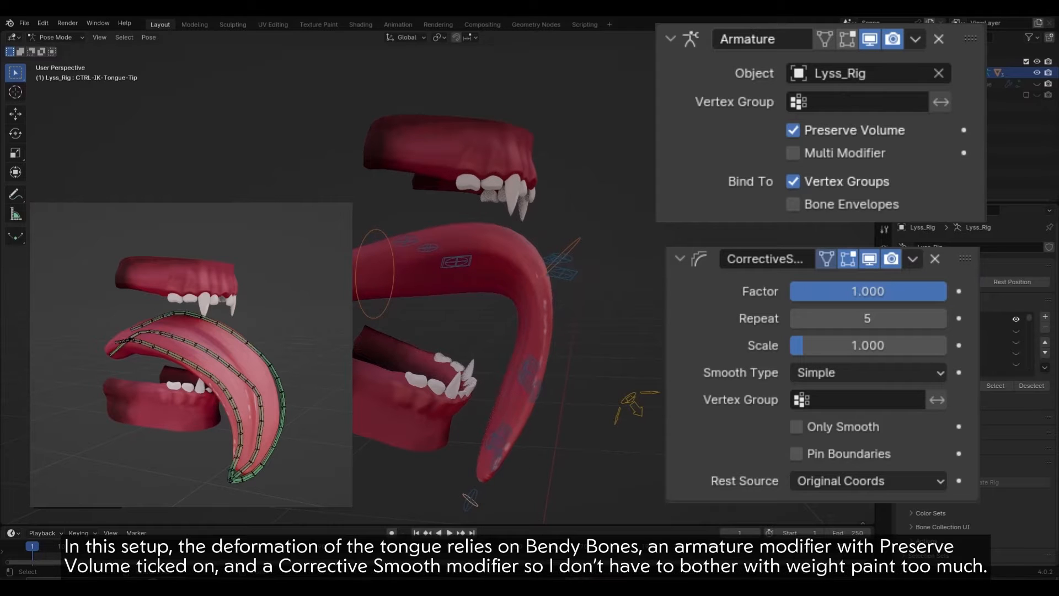
Step: Move the mid and base tongue IK controls to bend the tongue sideways
{"action": "key", "text": "g"}
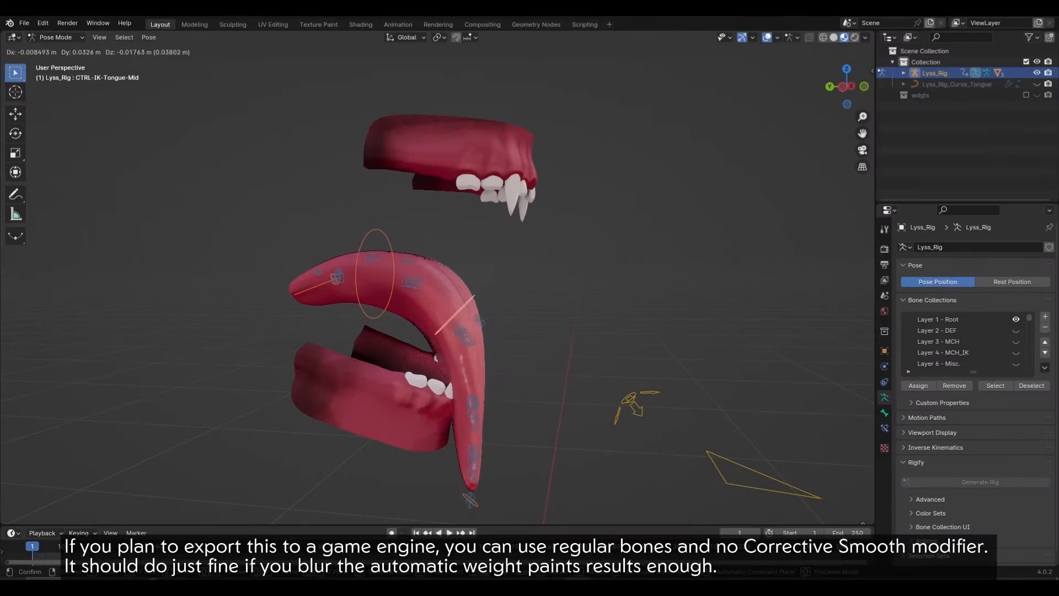
{"action": "left_click", "coordinate": [521, 375]}
{"action": "left_click", "coordinate": [391, 275]}
{"action": "key", "text": "g"}
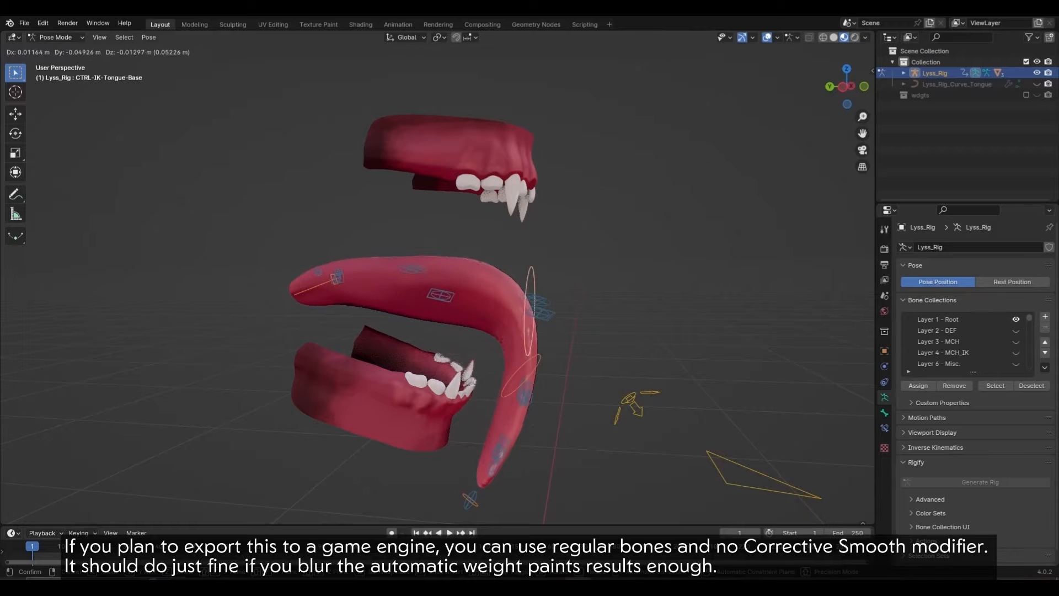
{"action": "left_click", "coordinate": [442, 194]}
{"action": "middle_click_drag", "start_coordinate": [442, 195], "coordinate": [249, 196]}
{"action": "key", "text": "g"}
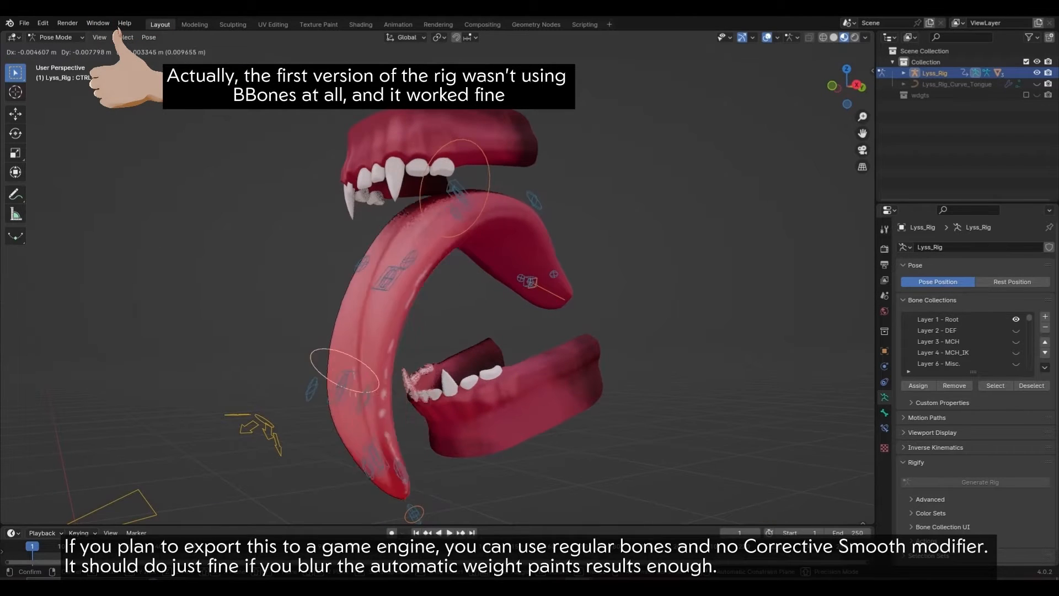
{"action": "left_click", "coordinate": [246, 372]}
{"action": "scroll", "coordinate": [246, 373], "scroll_direction": "down", "scroll_amount": 3}
{"action": "middle_click_drag", "start_coordinate": [246, 373], "coordinate": [450, 371]}
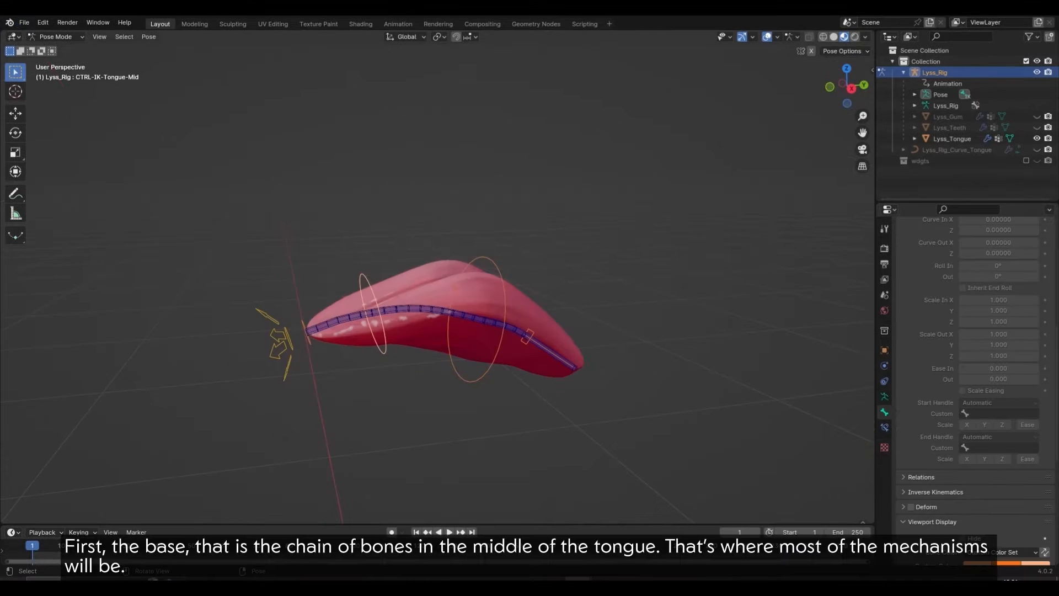
Step: Reposition CTRL-IK-Tongue-Mid and CTRL-IK-Tongue-Base to curve the tongue, cancelling a trial twist
{"action": "key", "text": "g"}
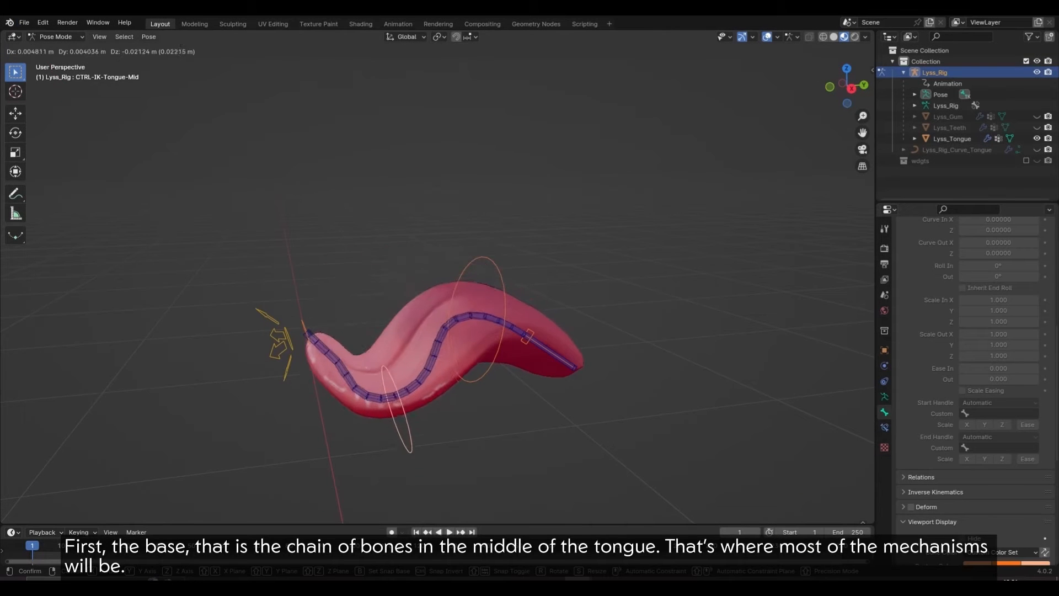
{"action": "left_click", "coordinate": [410, 449]}
{"action": "left_click", "coordinate": [498, 275]}
{"action": "key", "text": "g"}
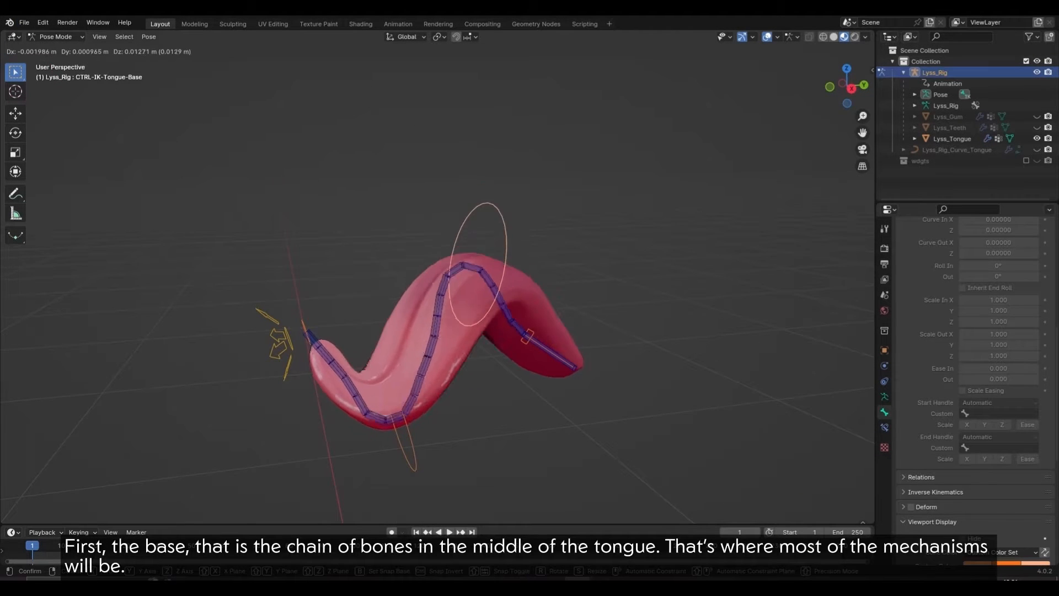
{"action": "key", "text": "Return"}
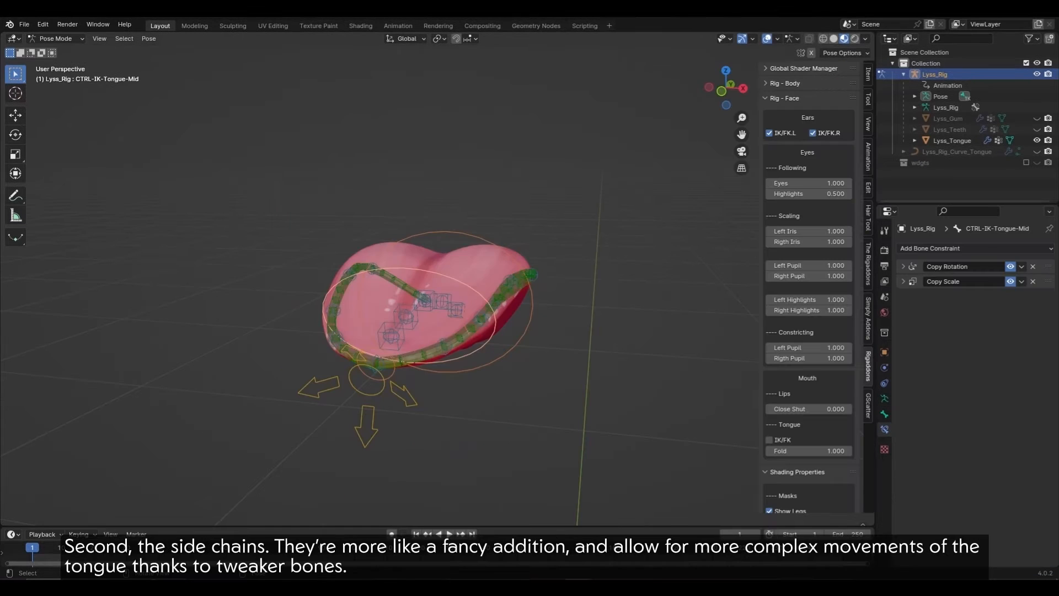
{"action": "key", "text": "r"}
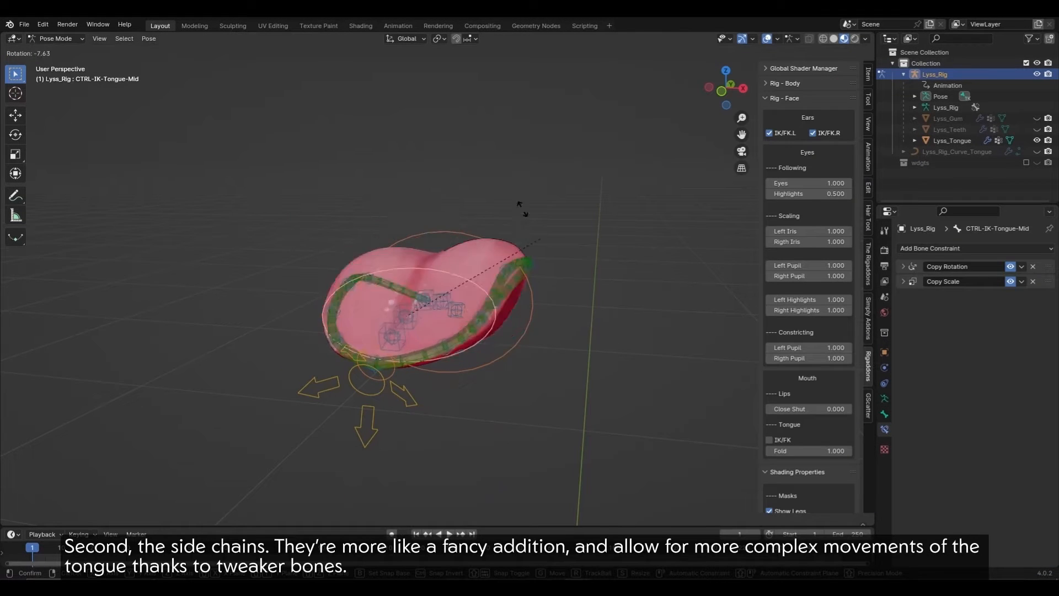
{"action": "right_click", "coordinate": [397, 153]}
Step: Try twisting the tongue tip with CTRL-IK-Tongue-Tip, then cancel the rotation
{"action": "middle_click_drag", "start_coordinate": [397, 153], "coordinate": [310, 200]}
{"action": "left_click", "coordinate": [430, 312]}
{"action": "key", "text": "r"}
{"action": "right_click", "coordinate": [388, 176]}
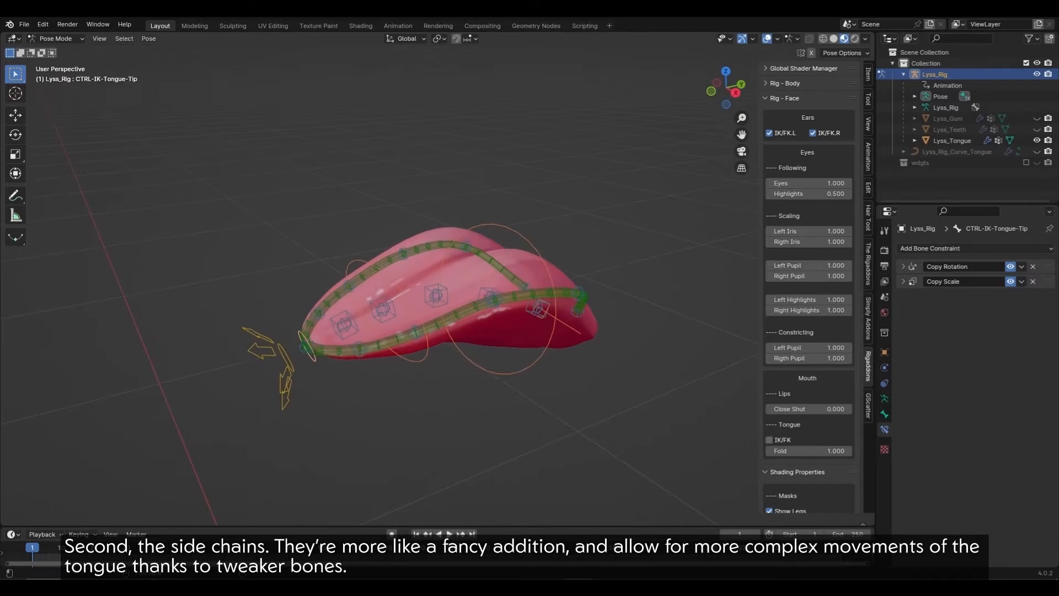
Step: Lower the Tongue Fold value to 0.654 and select the FK demo's tip controller
{"action": "left_click_drag", "start_coordinate": [807, 451], "coordinate": [799, 451]}
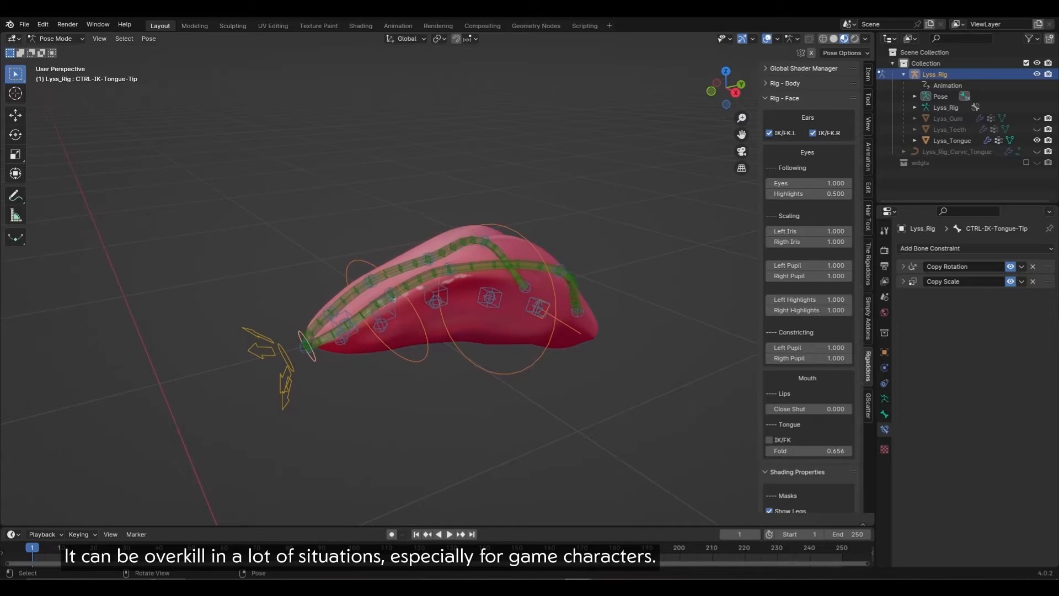
{"action": "middle_click_drag", "start_coordinate": [441, 276], "coordinate": [386, 275]}
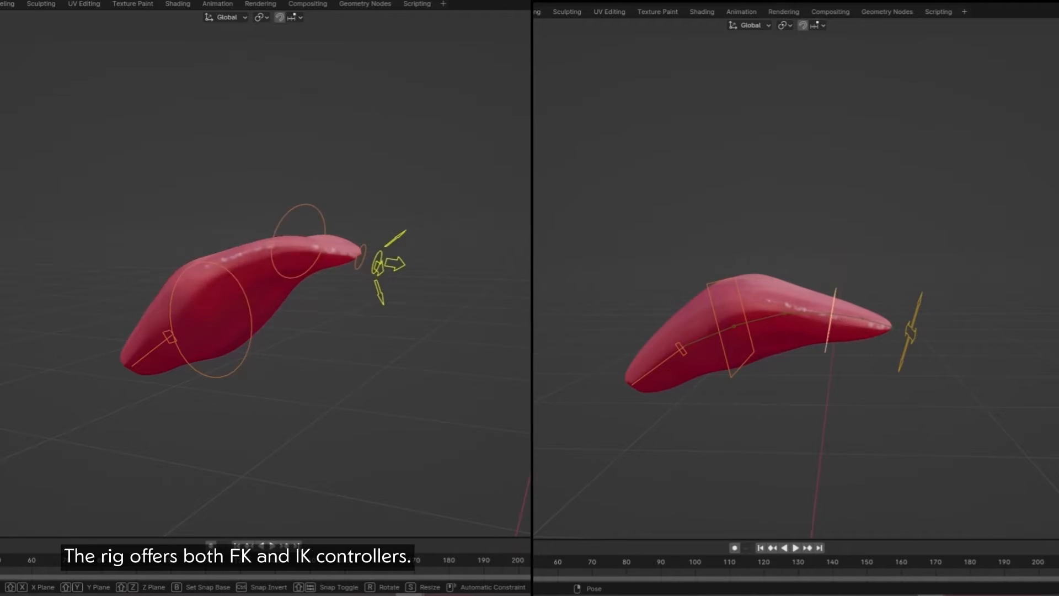
{"action": "left_click", "coordinate": [910, 332]}
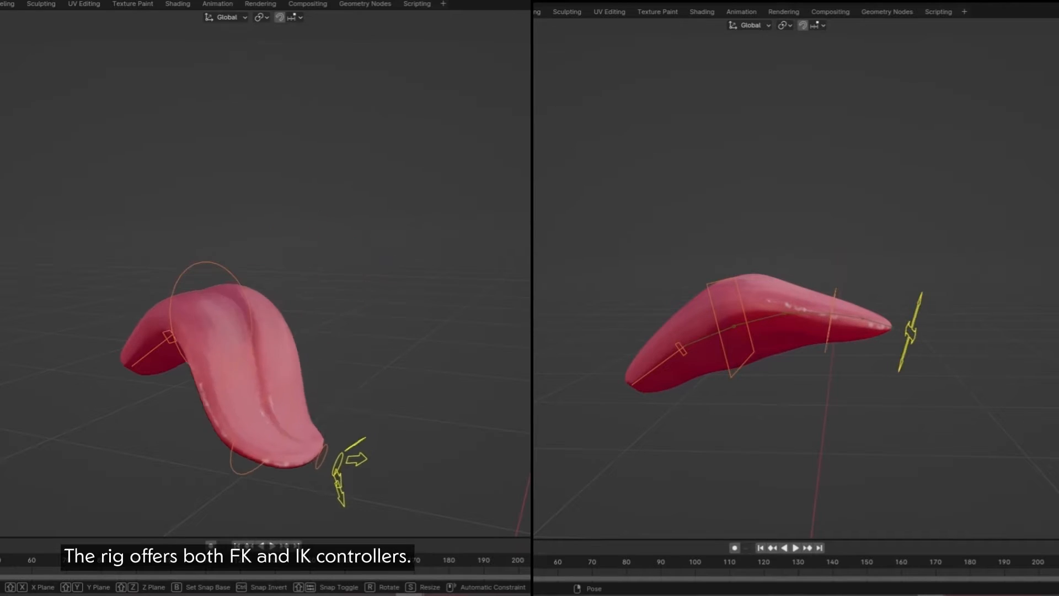
Step: Curl the FK demo tongue, then add a single-bone armature displayed as wire
{"action": "key", "text": "r"}
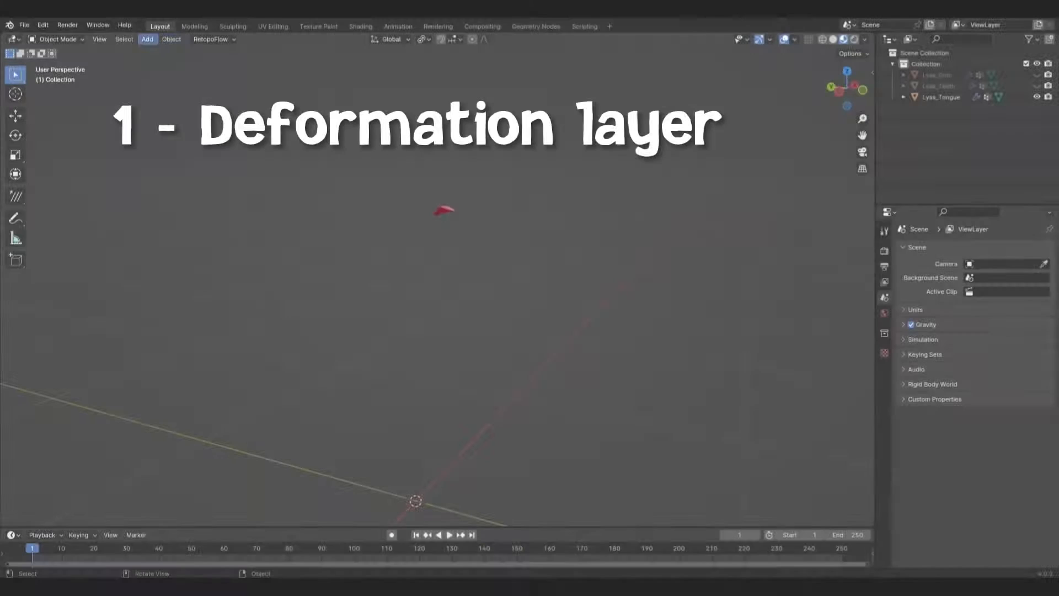
{"action": "left_click", "coordinate": [147, 39]}
{"action": "mouse_move", "coordinate": [166, 128]}
{"action": "left_click", "coordinate": [254, 144]}
{"action": "scroll", "coordinate": [982, 441], "scroll_direction": "down", "scroll_amount": 1}
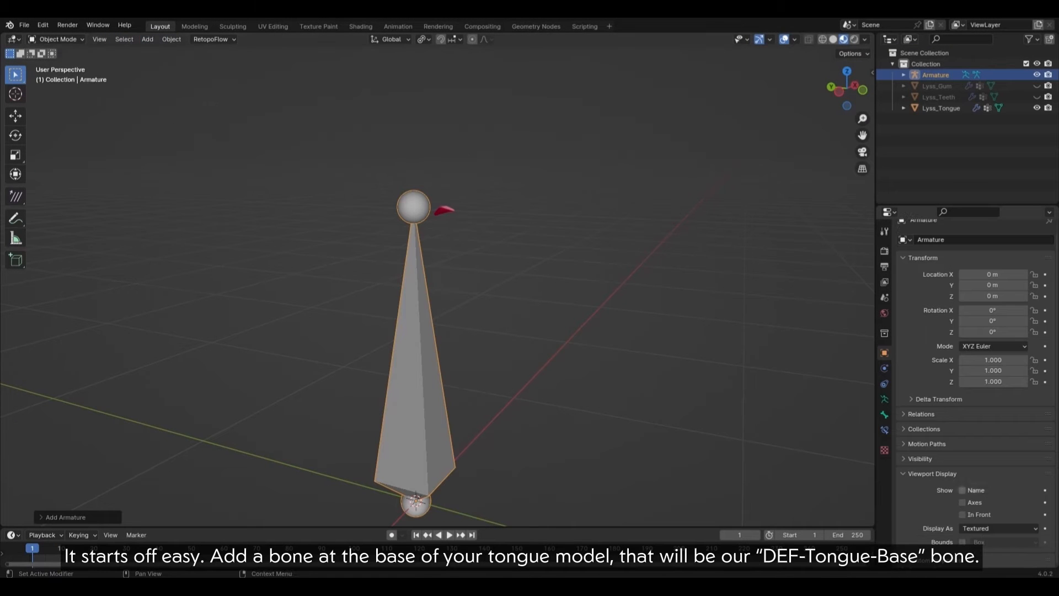
{"action": "left_click", "coordinate": [999, 528]}
{"action": "left_click", "coordinate": [993, 492]}
Step: In Edit Mode, move the bone up onto the tongue base from the right view
{"action": "key", "text": "Tab"}
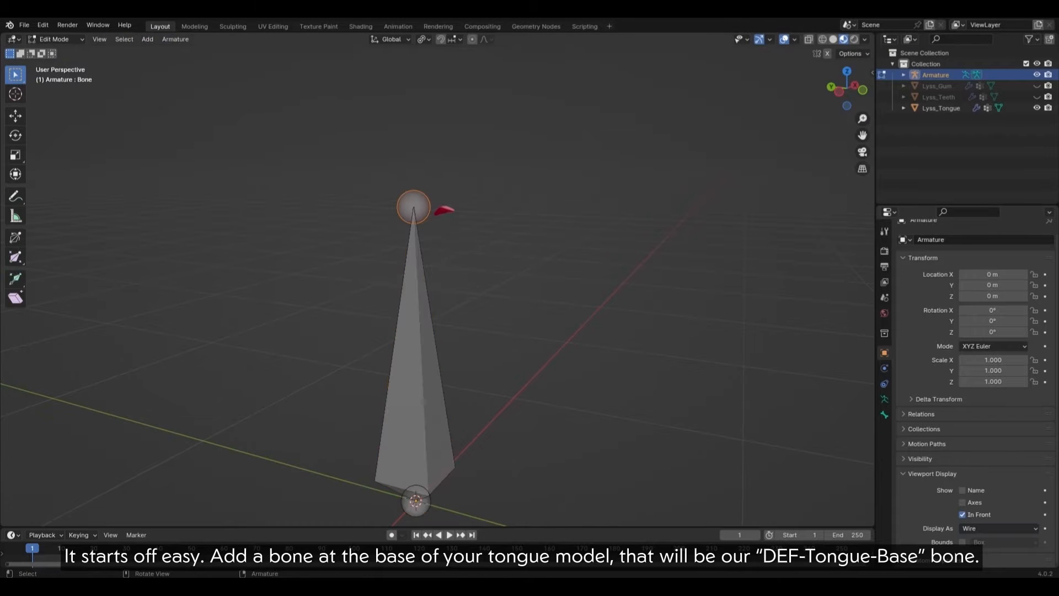
{"action": "key", "text": "a"}
{"action": "key", "text": "KP_3"}
{"action": "key", "text": "g"}
{"action": "key", "text": "Return"}
{"action": "scroll", "coordinate": [449, 215], "scroll_direction": "down", "scroll_amount": 3}
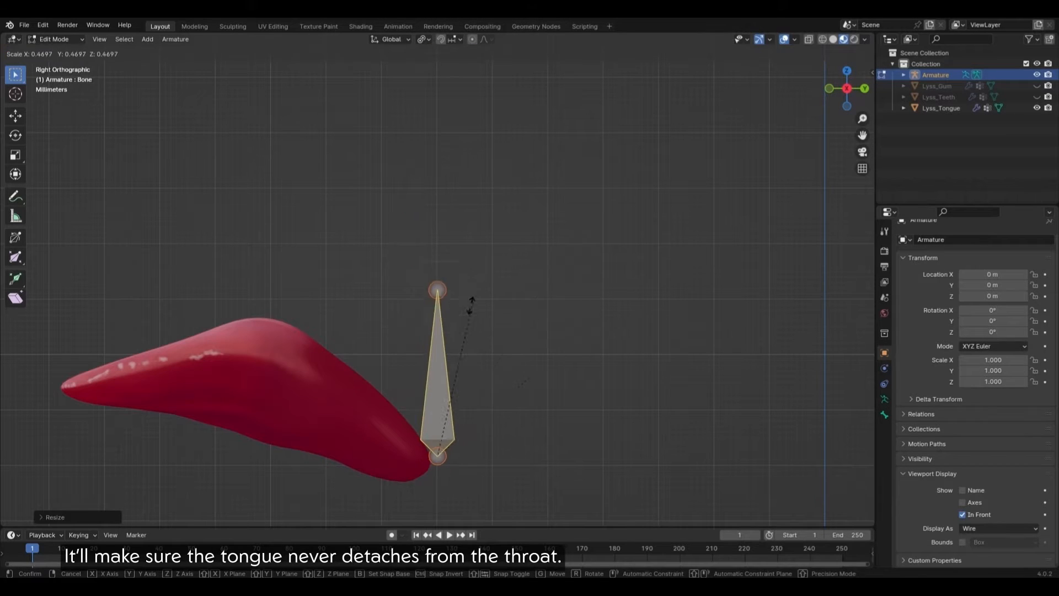
{"action": "key", "text": "g"}
{"action": "left_click", "coordinate": [628, 339]}
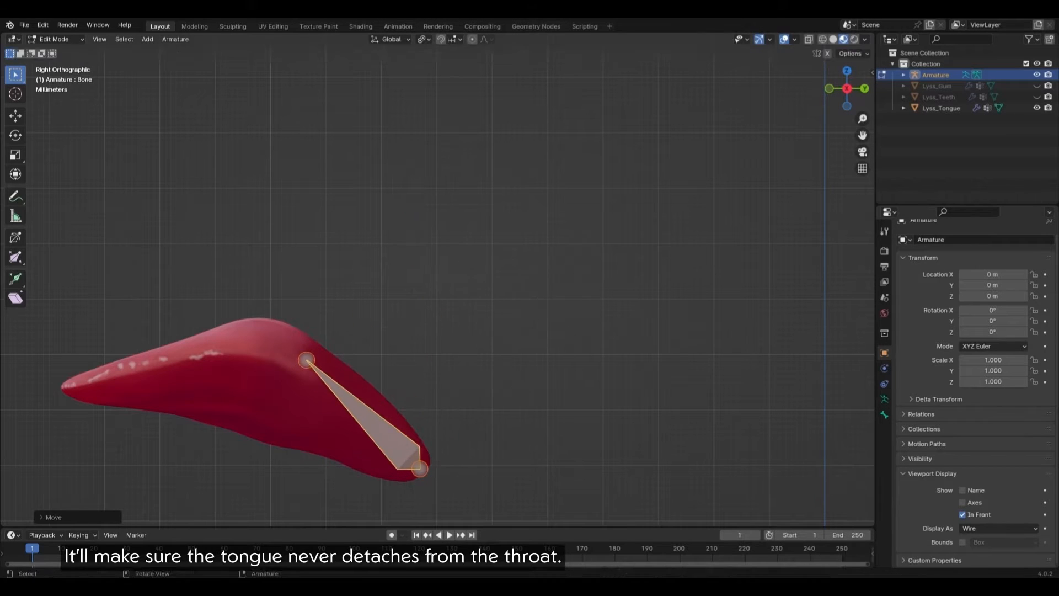
Step: Rotate and scale the bone to about half length along the tongue base
{"action": "key", "text": "r"}
{"action": "left_click", "coordinate": [599, 302]}
{"action": "key", "text": "s"}
{"action": "left_click", "coordinate": [437, 347]}
{"action": "key", "text": "r"}
{"action": "left_click", "coordinate": [445, 348]}
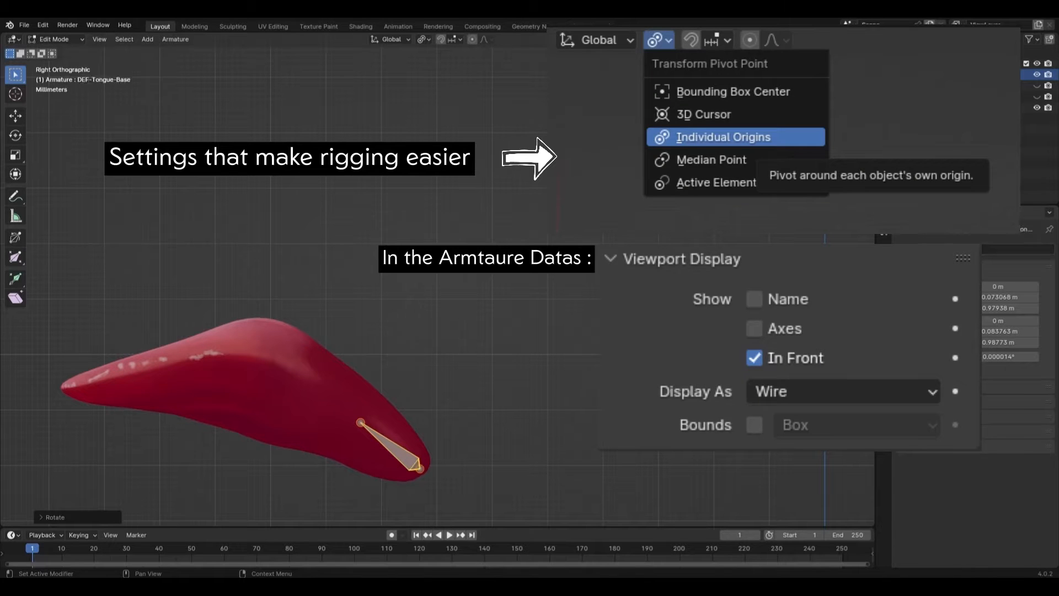
{"action": "middle_click_drag", "start_coordinate": [766, 336], "coordinate": [643, 342]}
{"action": "key", "text": "s"}
{"action": "left_click", "coordinate": [662, 342]}
{"action": "middle_click_drag", "start_coordinate": [766, 347], "coordinate": [610, 276]}
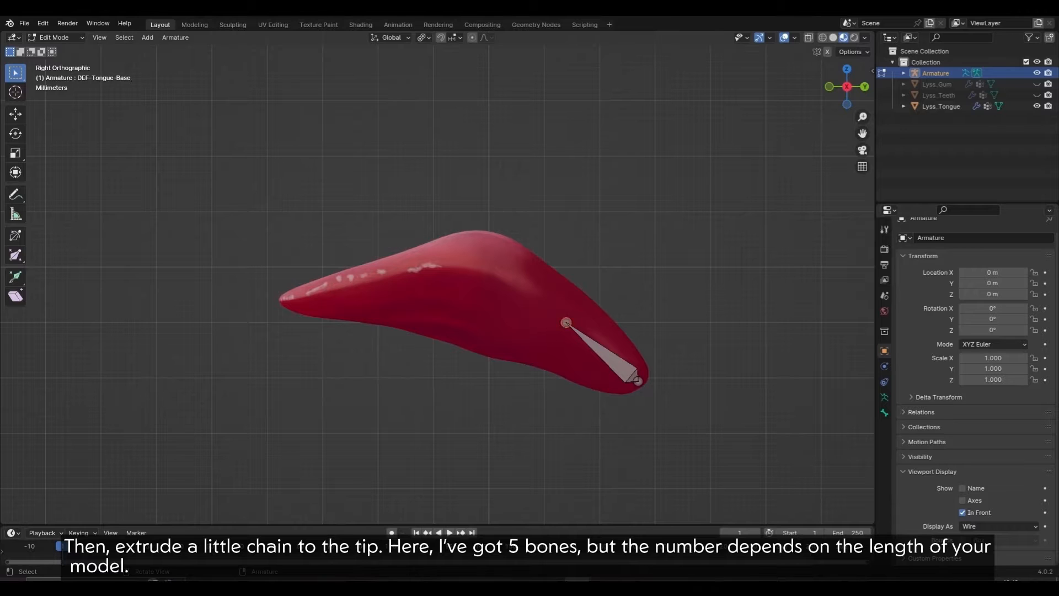
Step: Extrude four bones from the base bone's end out to the tongue tip
{"action": "key", "text": "e"}
{"action": "left_click", "coordinate": [510, 283]}
{"action": "key", "text": "e"}
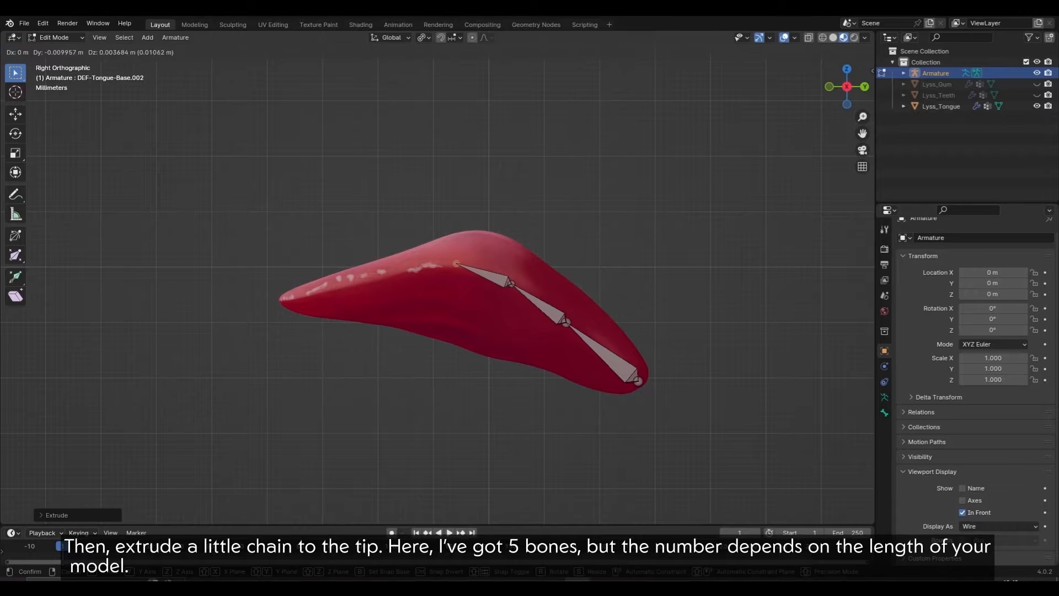
{"action": "left_click", "coordinate": [388, 271]}
{"action": "key", "text": "e"}
{"action": "left_click", "coordinate": [323, 292]}
{"action": "key", "text": "e"}
{"action": "left_click", "coordinate": [279, 301]}
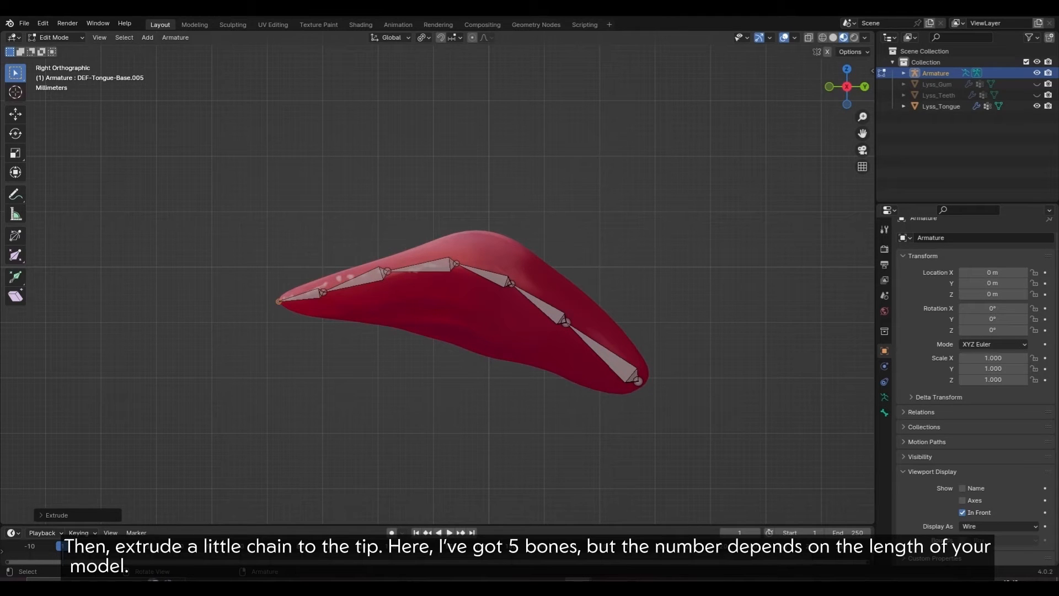
Step: Adjust the centre chain's joints so they sit inside the tongue
{"action": "key", "text": "g"}
{"action": "left_click", "coordinate": [322, 292]}
{"action": "left_click_drag", "start_coordinate": [377, 259], "coordinate": [399, 283]}
{"action": "key", "text": "g"}
{"action": "left_click", "coordinate": [388, 271]}
{"action": "key", "text": "g"}
{"action": "left_click", "coordinate": [456, 263]}
{"action": "middle_click_drag", "start_coordinate": [456, 263], "coordinate": [568, 284]}
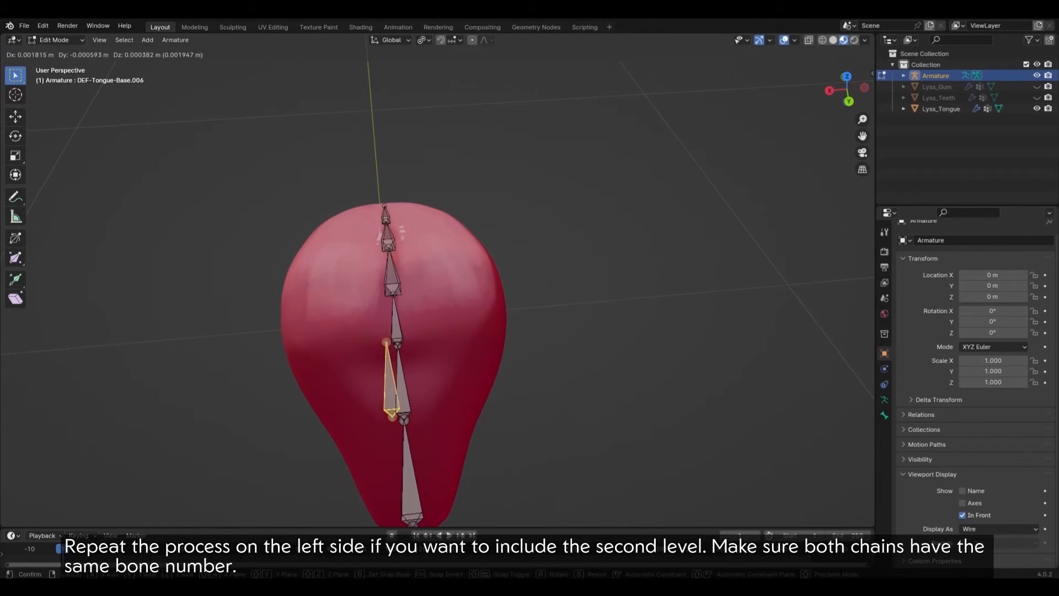
Step: Duplicate a chain bone, angle it toward the tongue's side, and raise its tip joint
{"action": "key", "text": "shift+d"}
{"action": "key", "text": "r"}
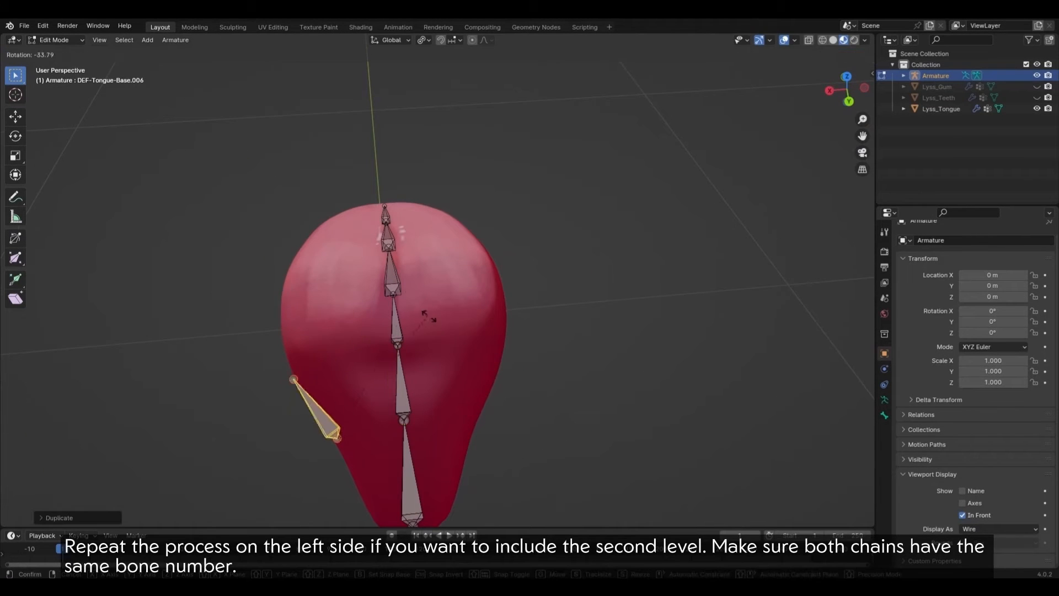
{"action": "left_click", "coordinate": [428, 316]}
{"action": "key", "text": "KP_3"}
{"action": "left_click", "coordinate": [531, 305]}
{"action": "key", "text": "g"}
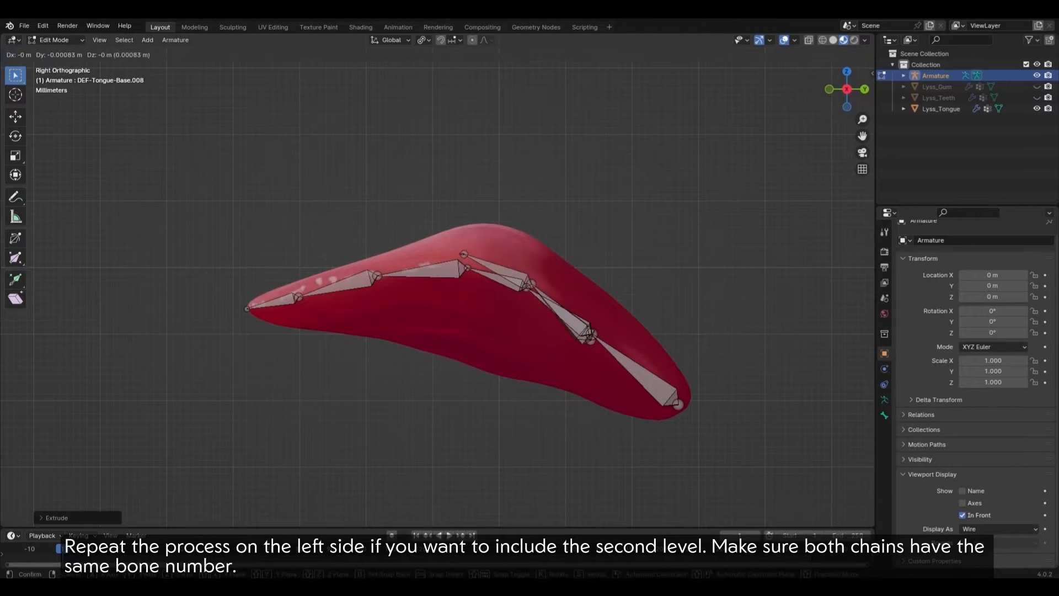
{"action": "left_click", "coordinate": [298, 297]}
Step: Extrude the side chain toward the tip, moving its end onto the centre tip
{"action": "key", "text": "e"}
{"action": "left_click", "coordinate": [247, 308]}
{"action": "middle_click_drag", "start_coordinate": [247, 308], "coordinate": [375, 397]}
{"action": "key", "text": "g"}
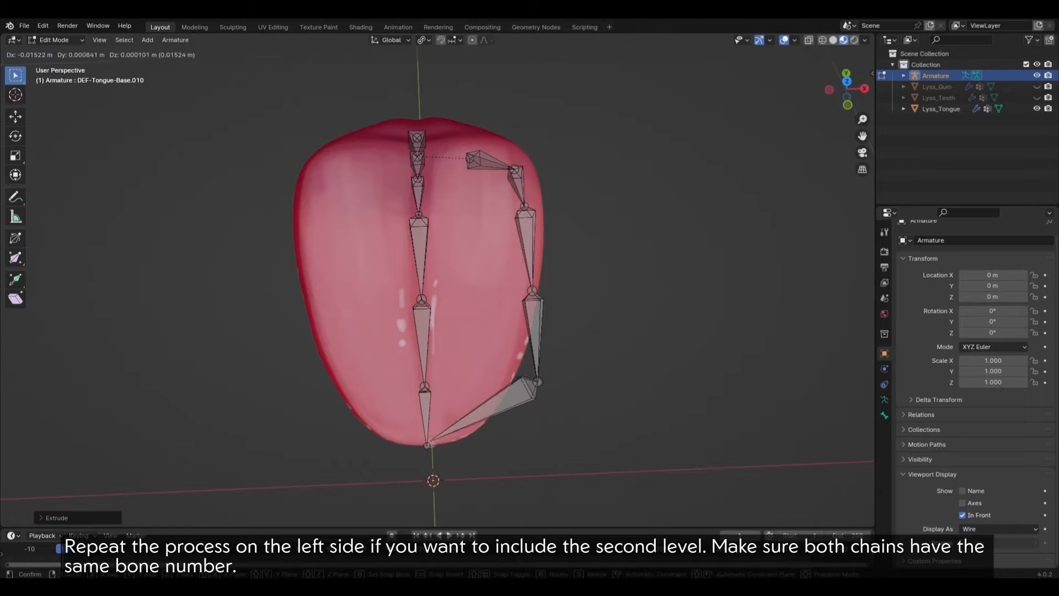
{"action": "left_click", "coordinate": [433, 446]}
{"action": "left_click", "coordinate": [538, 380]}
Step: Place the side-chain joint on the tongue's edge and leave only the middle bones selected
{"action": "key", "text": "g"}
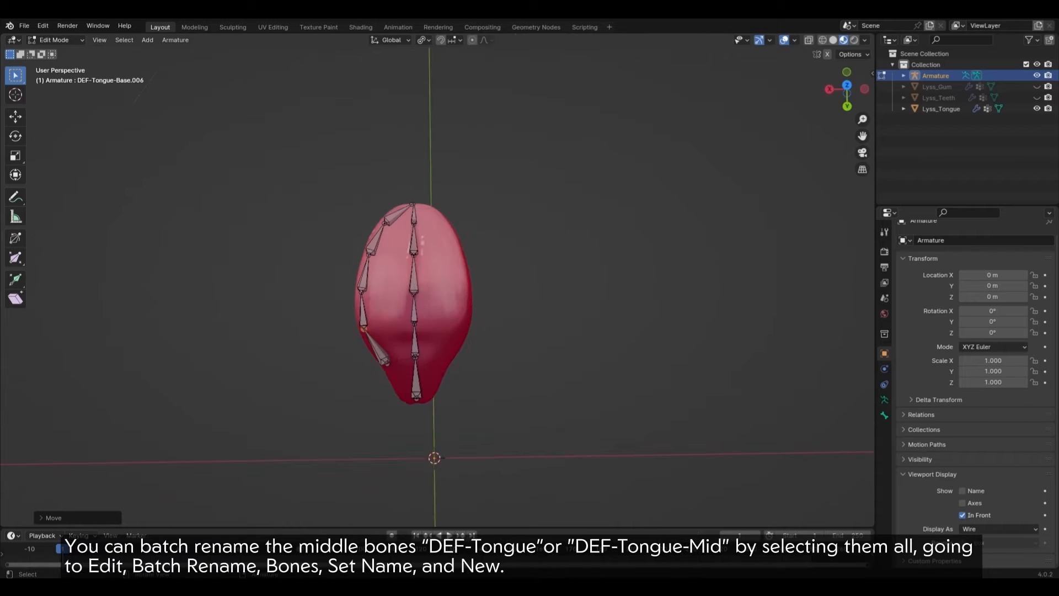
{"action": "middle_click_drag", "start_coordinate": [427, 325], "coordinate": [455, 329]}
{"action": "left_click", "coordinate": [456, 329], "text": "shift"}
Step: Batch rename the selected middle bones to DEF-Tongue-Mid using Set Name
{"action": "left_click", "coordinate": [42, 26]}
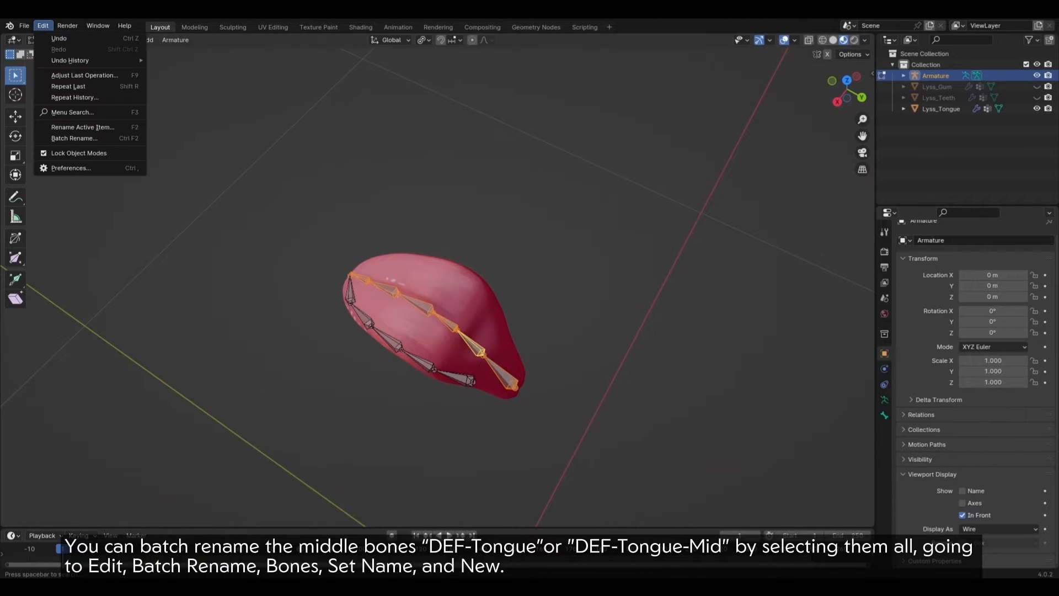
{"action": "left_click", "coordinate": [61, 138]}
{"action": "left_click", "coordinate": [174, 161]}
{"action": "left_click", "coordinate": [166, 368]}
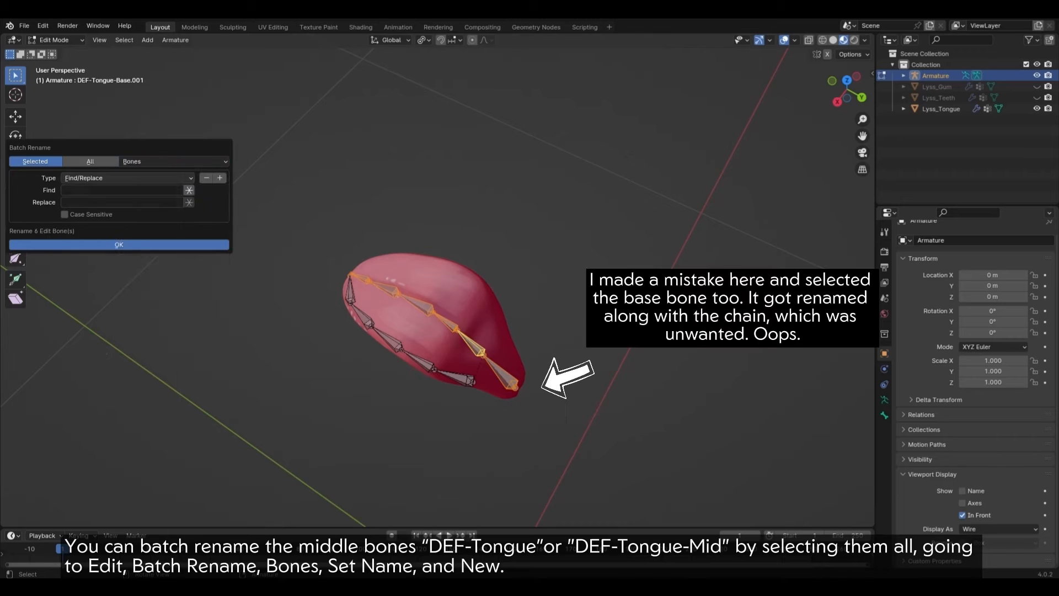
{"action": "left_click", "coordinate": [128, 177]}
{"action": "left_click", "coordinate": [128, 202]}
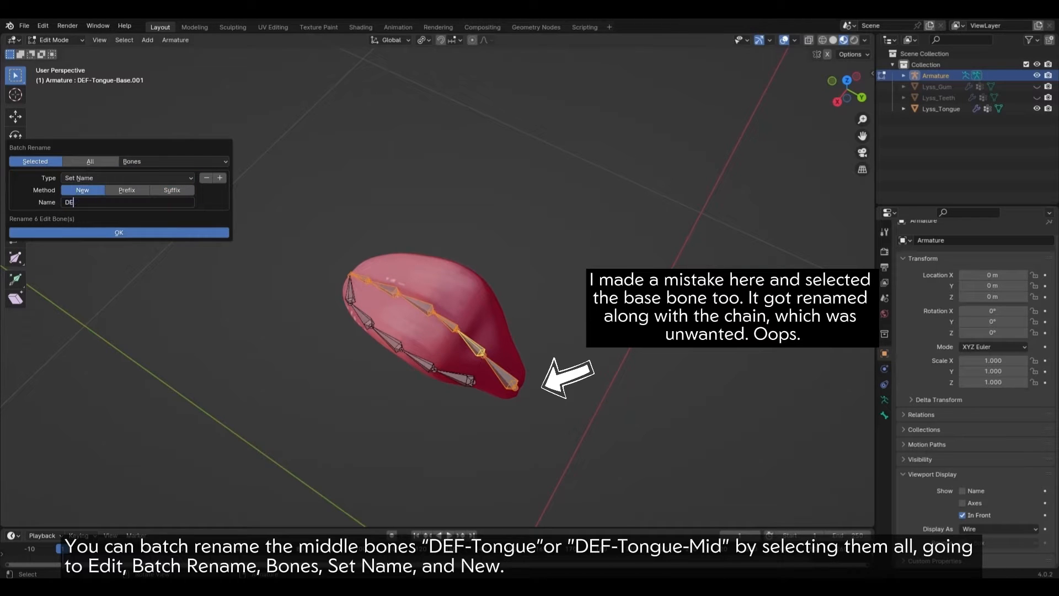
{"action": "key", "text": "Return"}
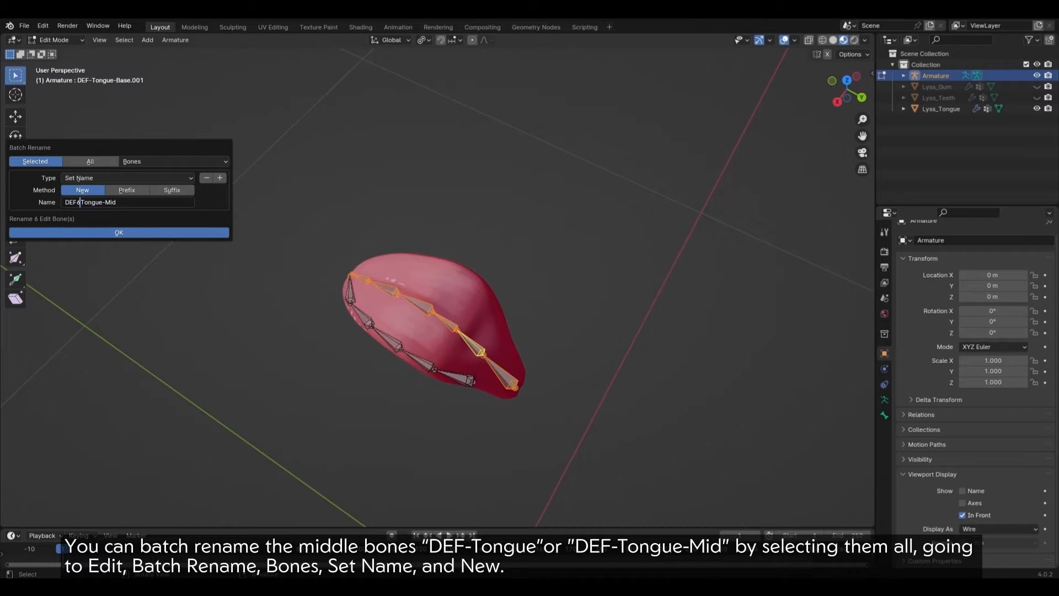
{"action": "key", "text": "Return"}
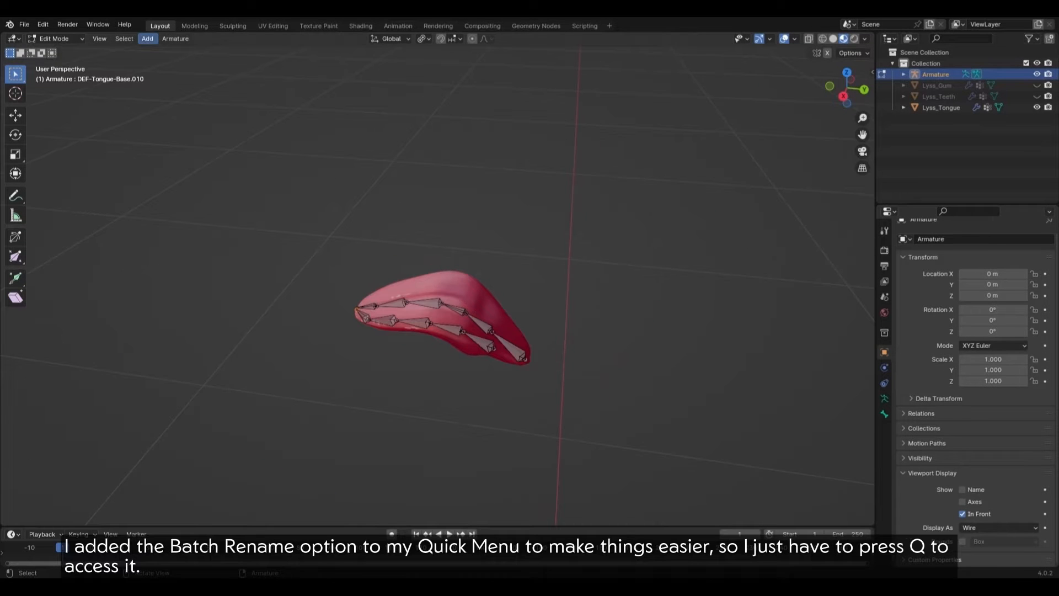
Step: Batch rename the five side-chain bones DEF-Tongue.L via Quick Favorites, then deselect all
{"action": "left_click", "coordinate": [43, 24]}
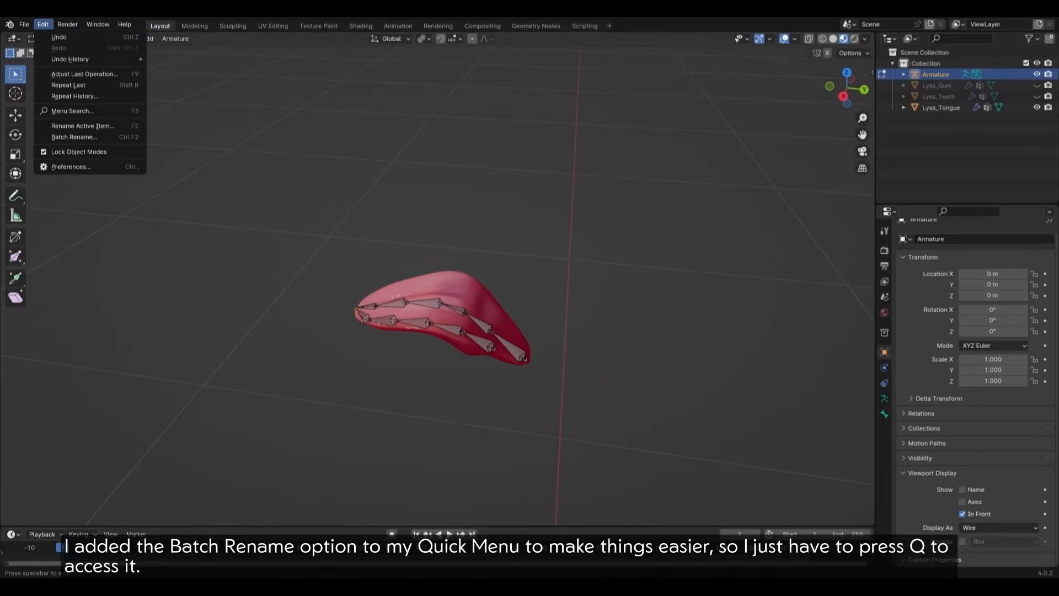
{"action": "right_click", "coordinate": [67, 137]}
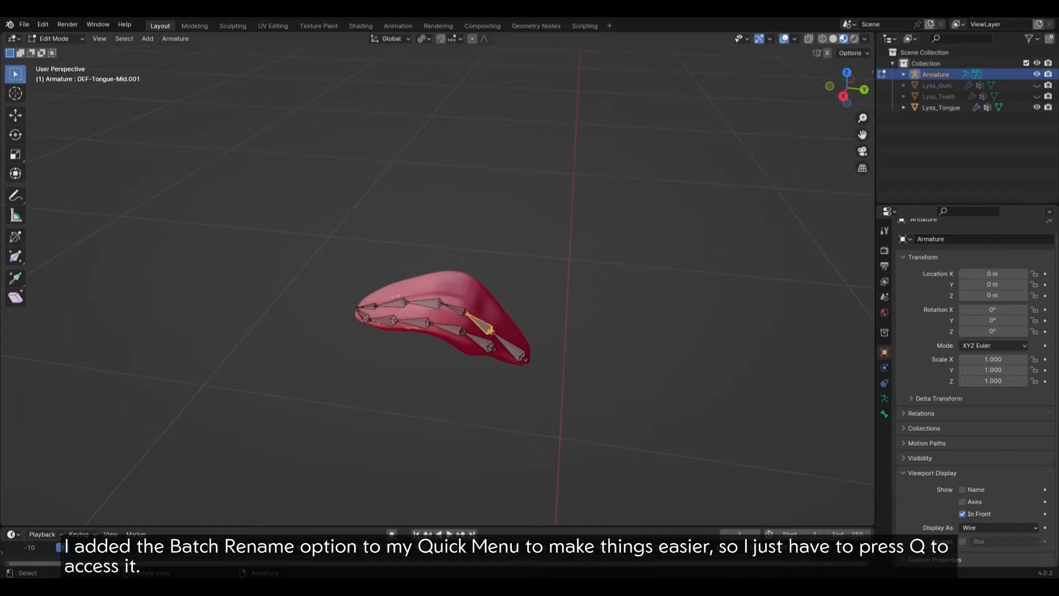
{"action": "key", "text": "q"}
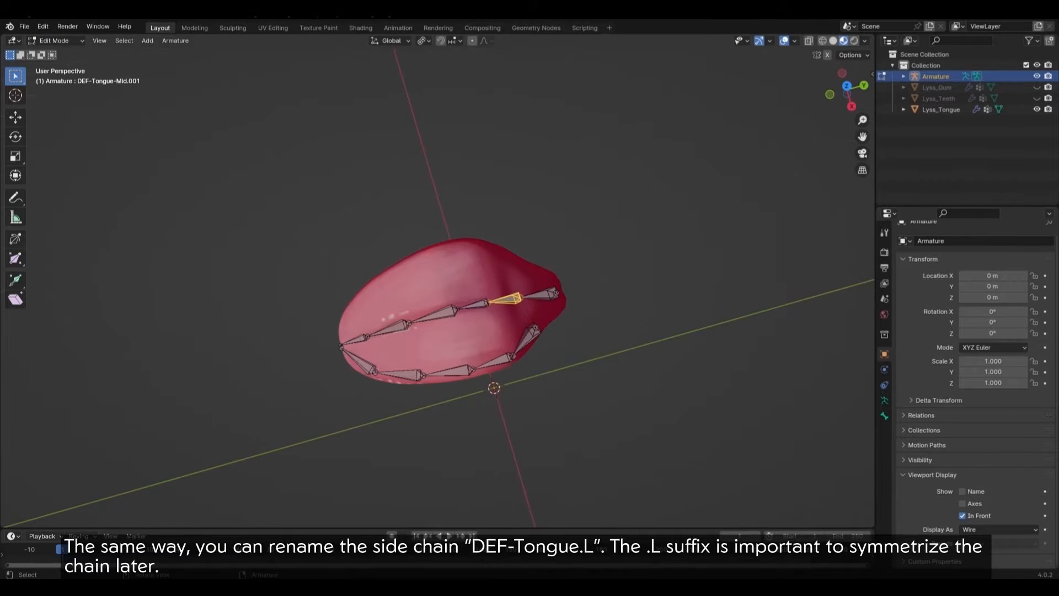
{"action": "left_click", "coordinate": [359, 361], "text": "shift"}
{"action": "key", "text": "q"}
{"action": "left_click", "coordinate": [608, 388]}
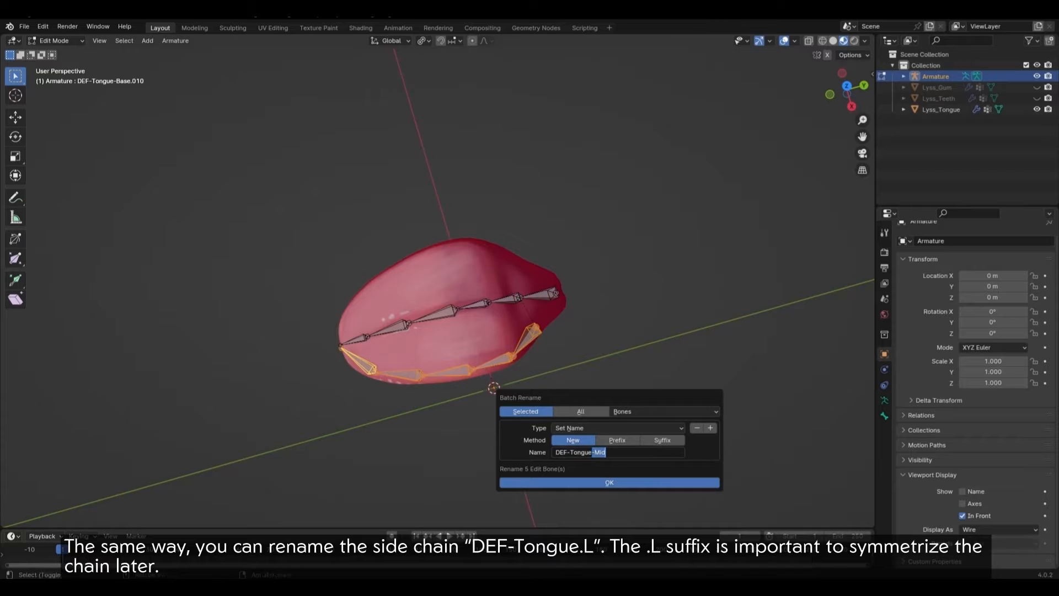
{"action": "key", "text": "Return"}
{"action": "key", "text": "Return"}
{"action": "middle_click_drag", "start_coordinate": [609, 479], "coordinate": [612, 452]}
{"action": "key", "text": "alt+a"}
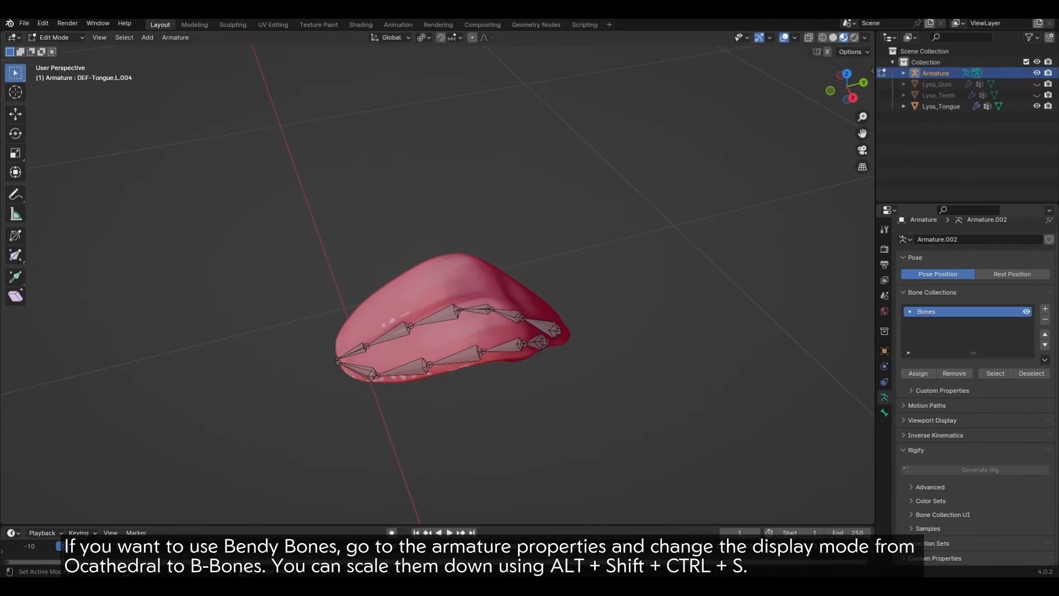
Step: Draw the tongue armature as B-Bones and shrink every bone's thickness to thin rods
{"action": "left_click", "coordinate": [932, 420]}
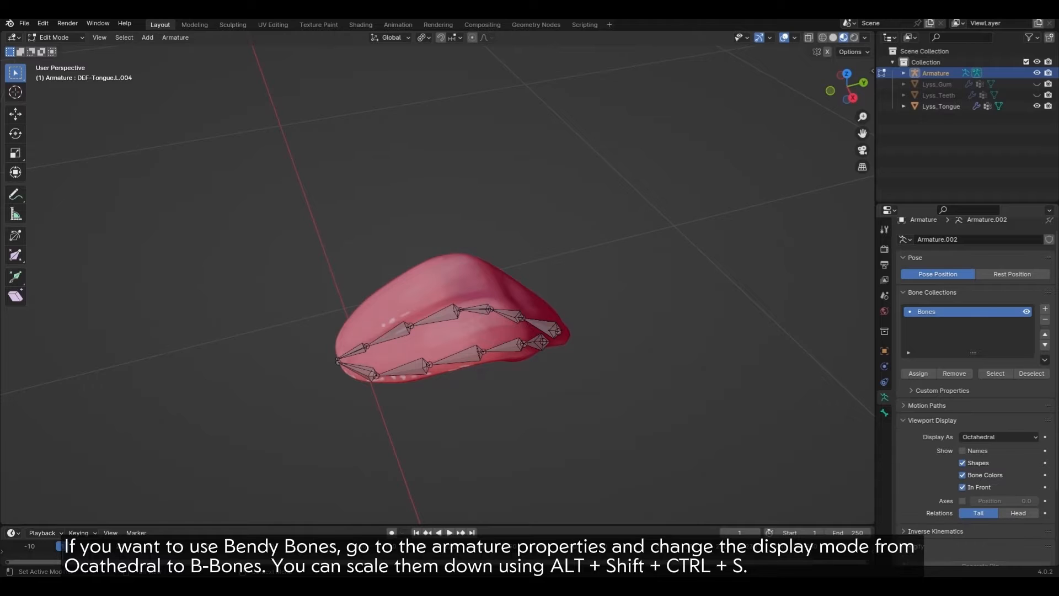
{"action": "left_click", "coordinate": [998, 437]}
{"action": "left_click", "coordinate": [974, 473]}
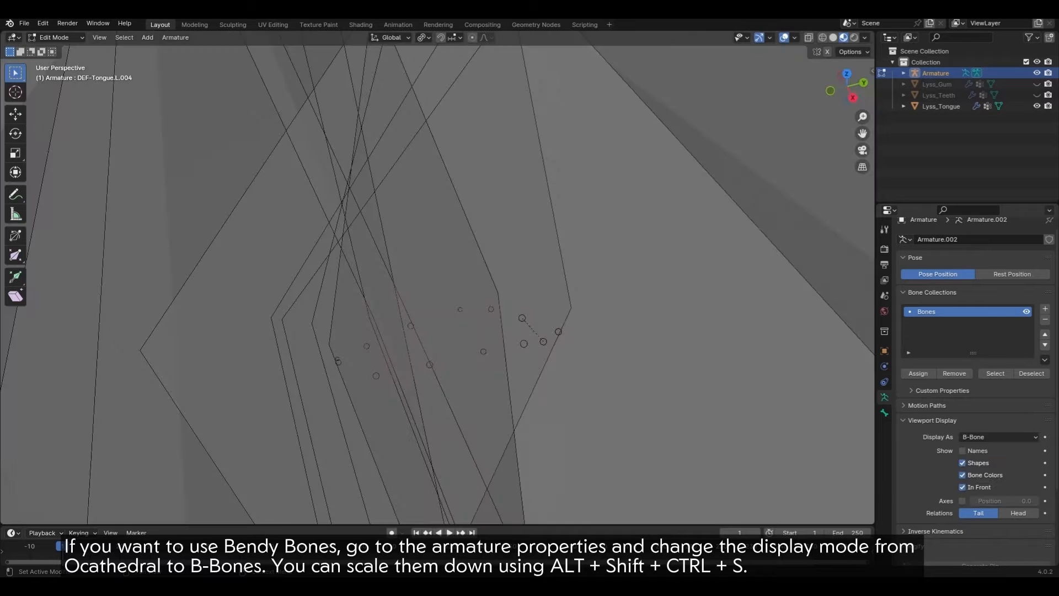
{"action": "scroll", "coordinate": [437, 281], "scroll_direction": "down", "scroll_amount": 10}
{"action": "key", "text": "a"}
{"action": "scroll", "coordinate": [438, 281], "scroll_direction": "up", "scroll_amount": 1}
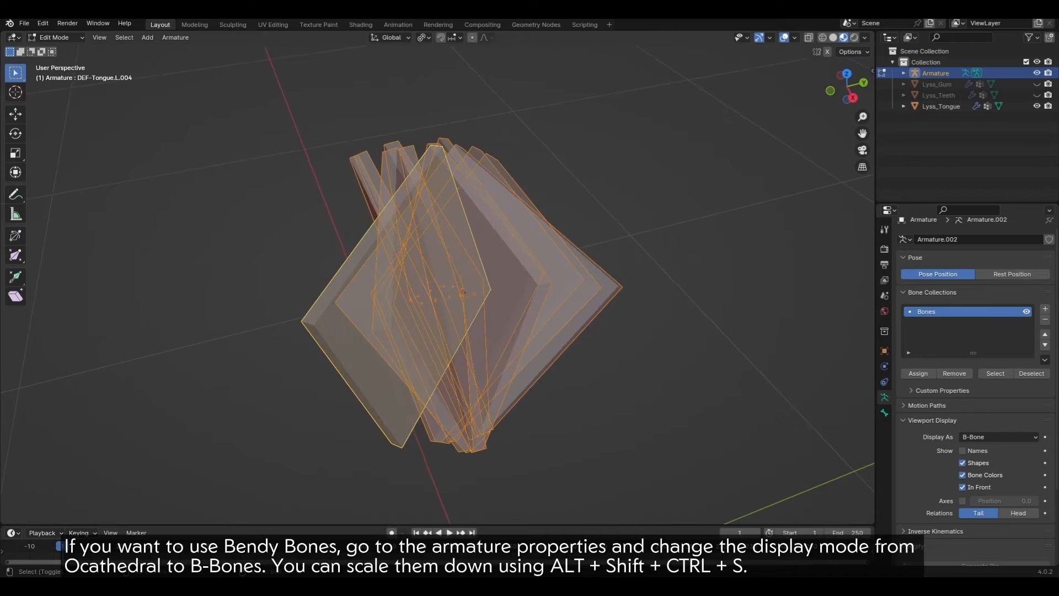
{"action": "key", "text": "ctrl+alt+shift+s"}
{"action": "left_click", "coordinate": [465, 291]}
{"action": "scroll", "coordinate": [438, 281], "scroll_direction": "up", "scroll_amount": 5}
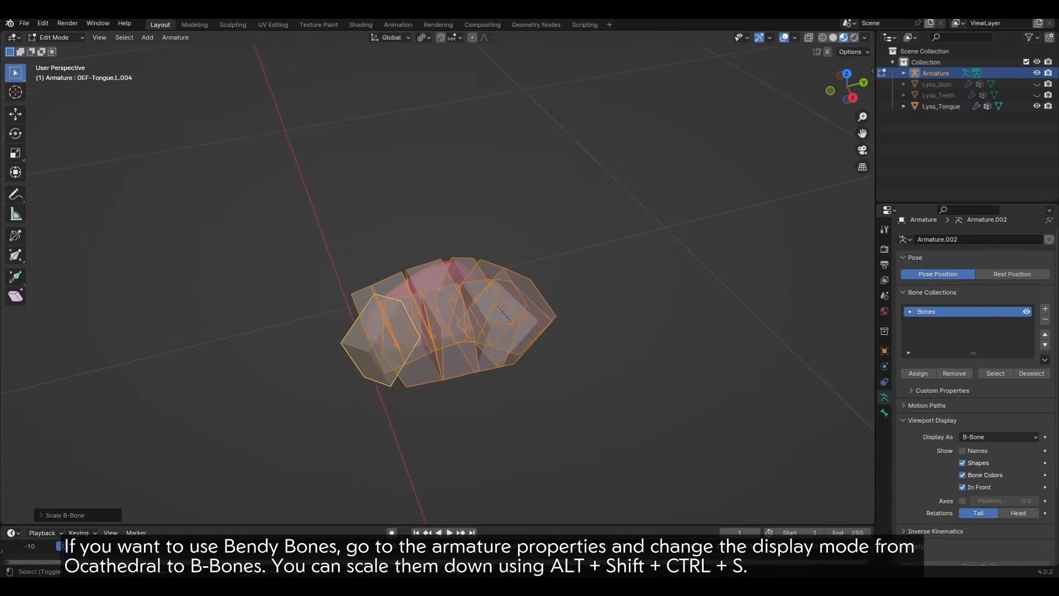
{"action": "left_click", "coordinate": [547, 329]}
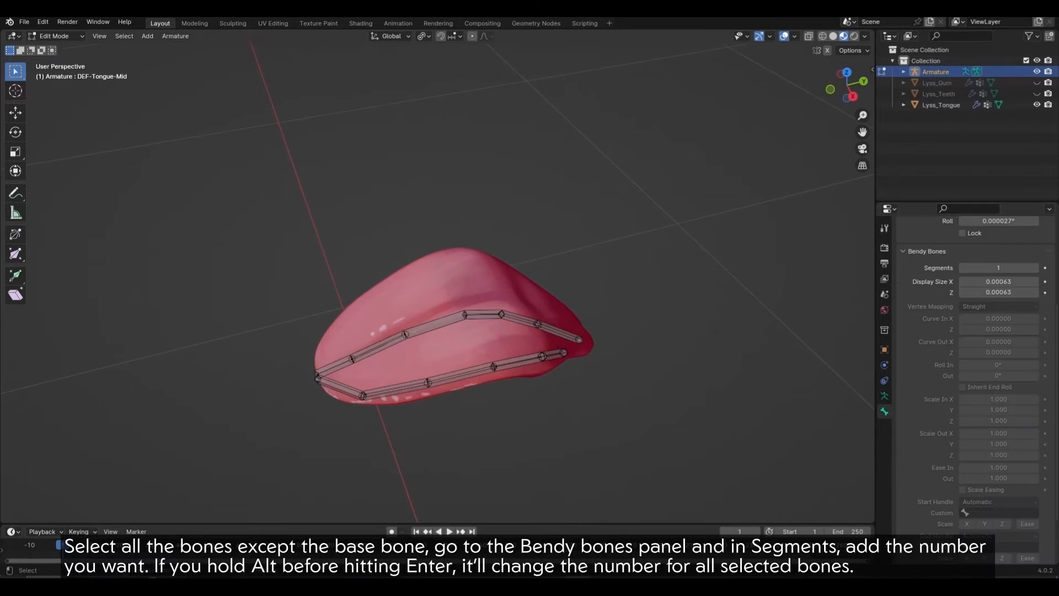
Step: Give all bones except the base 4 bendy segments at once
{"action": "left_click_drag", "start_coordinate": [237, 273], "coordinate": [396, 416]}
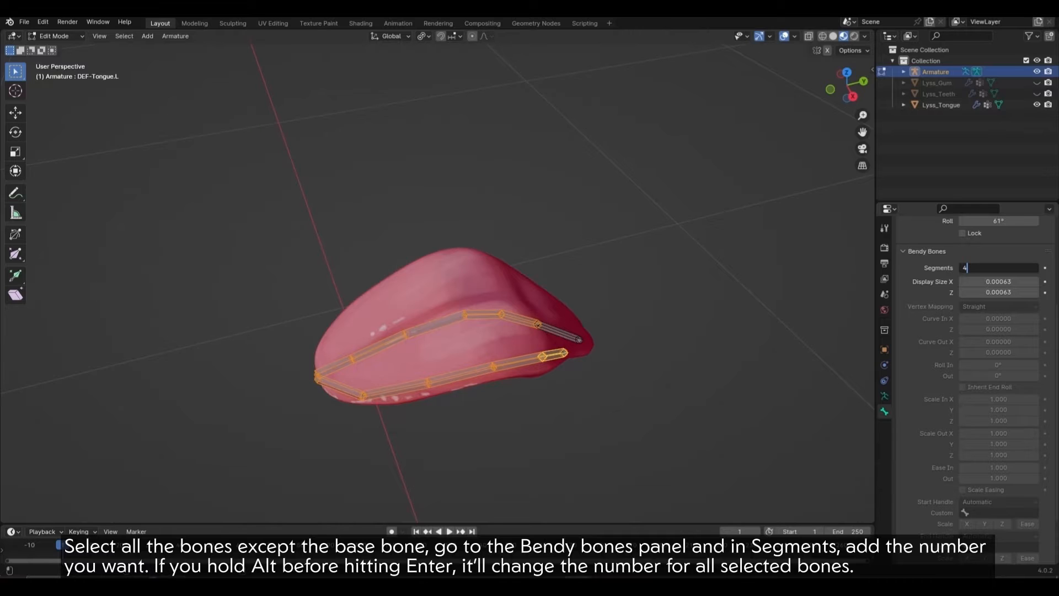
{"action": "key", "text": "alt+Return"}
{"action": "key", "text": "alt+a"}
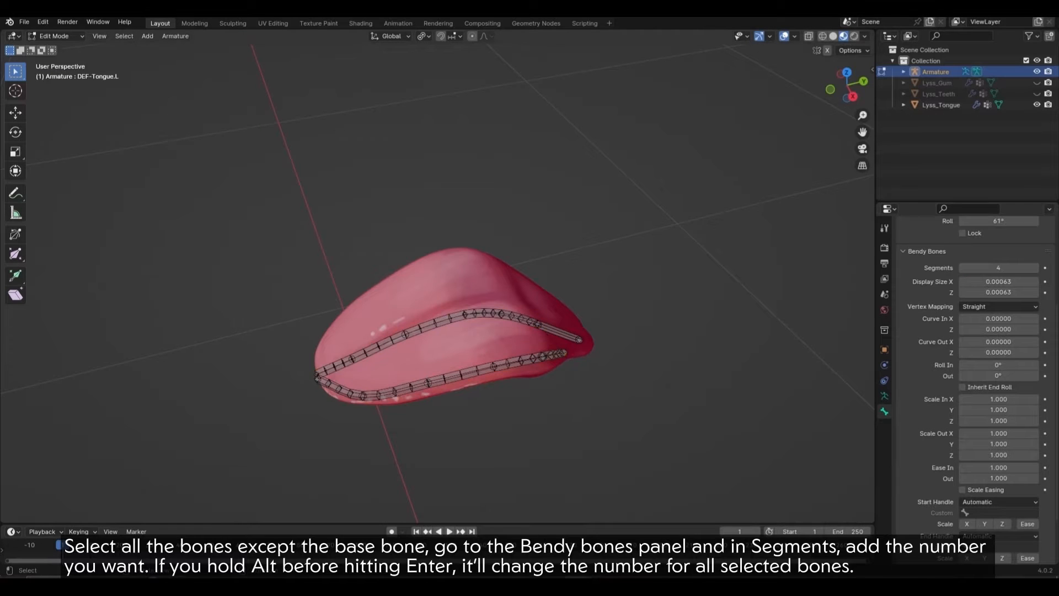
{"action": "mouse_move", "coordinate": [496, 287]}
{"action": "middle_mouse_down"}
{"action": "mouse_move", "coordinate": [353, 325]}
{"action": "mouse_move", "coordinate": [487, 291]}
{"action": "middle_mouse_up"}
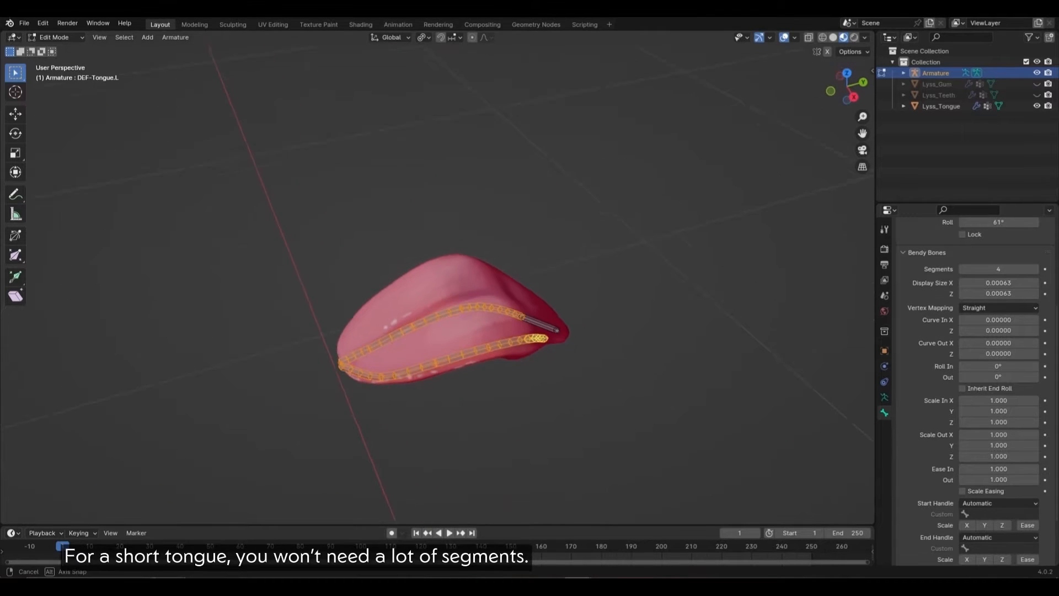
{"action": "middle_click_drag", "start_coordinate": [487, 291], "coordinate": [477, 281]}
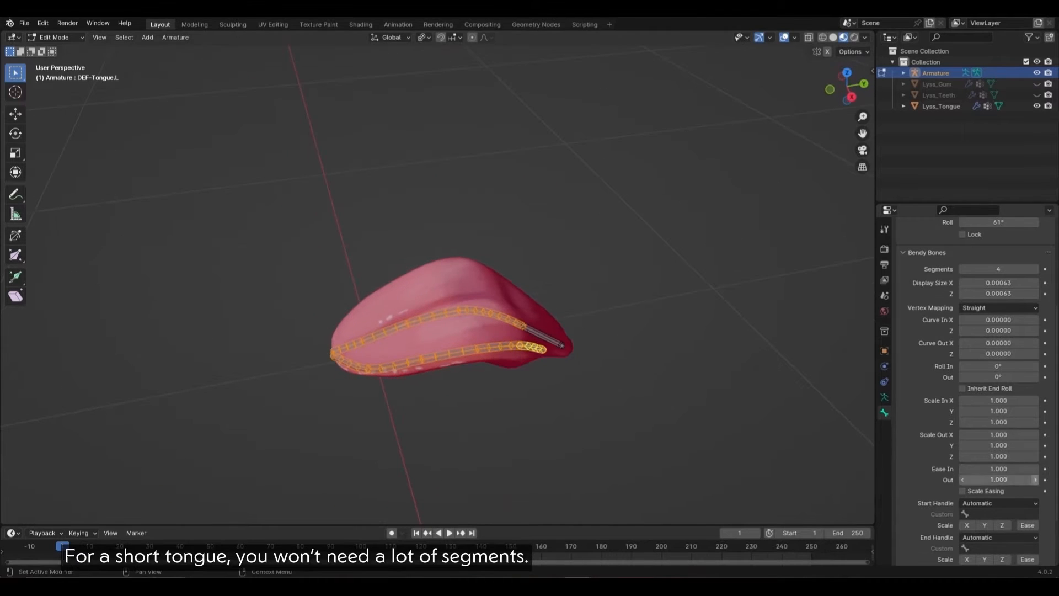
{"action": "scroll", "coordinate": [975, 503], "scroll_direction": "down", "scroll_amount": 1}
Step: Set the bones' Start and End Handle types to Absolute, including the exception bones
{"action": "left_click", "coordinate": [992, 481]}
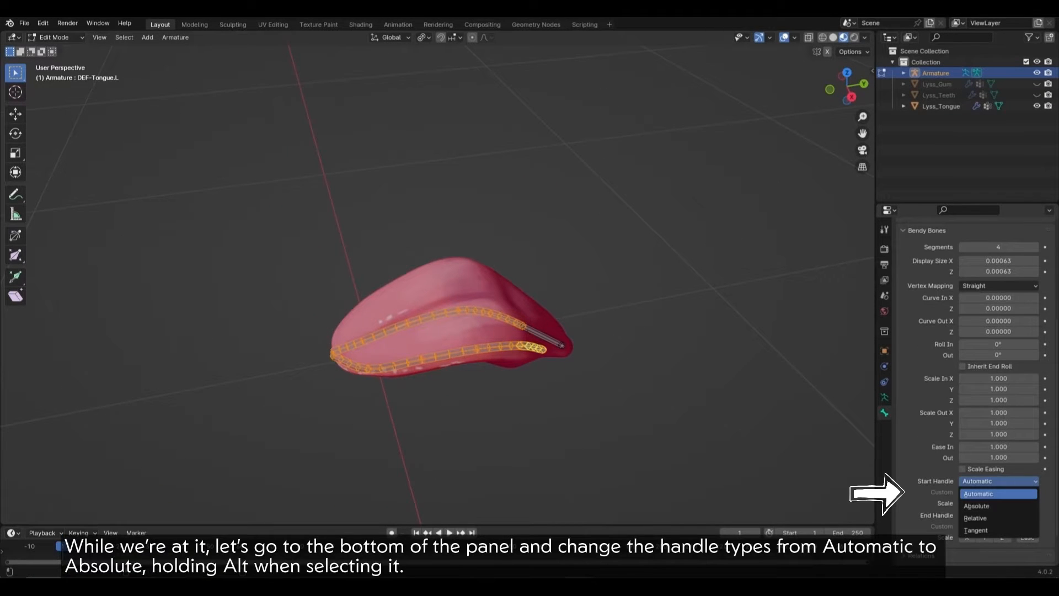
{"action": "left_click", "coordinate": [976, 506], "text": "alt"}
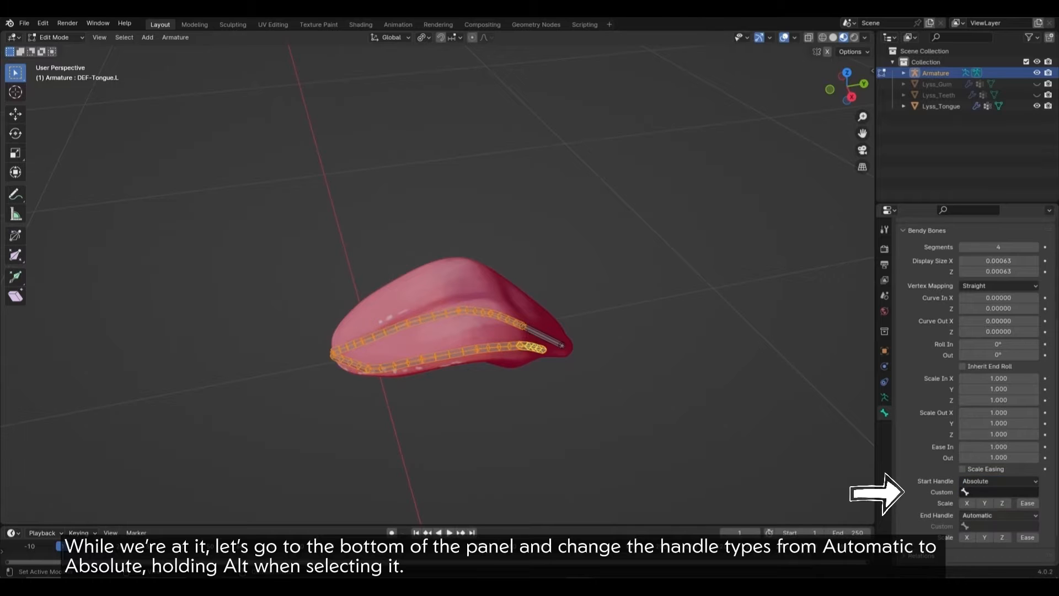
{"action": "left_click", "coordinate": [998, 515]}
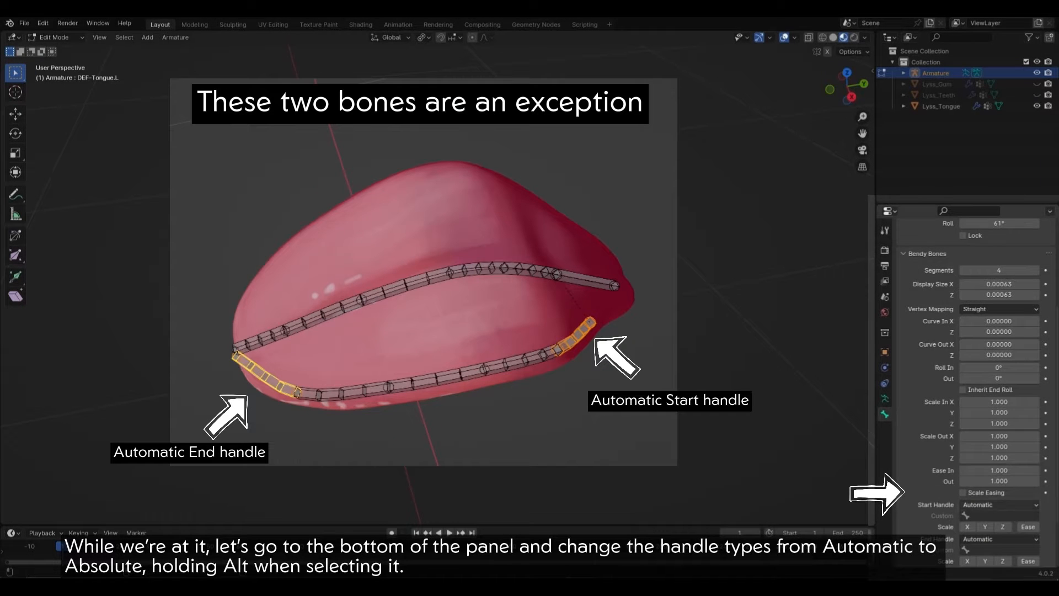
{"action": "scroll", "coordinate": [973, 392], "scroll_direction": "down", "scroll_amount": 2}
{"action": "left_click", "coordinate": [998, 482]}
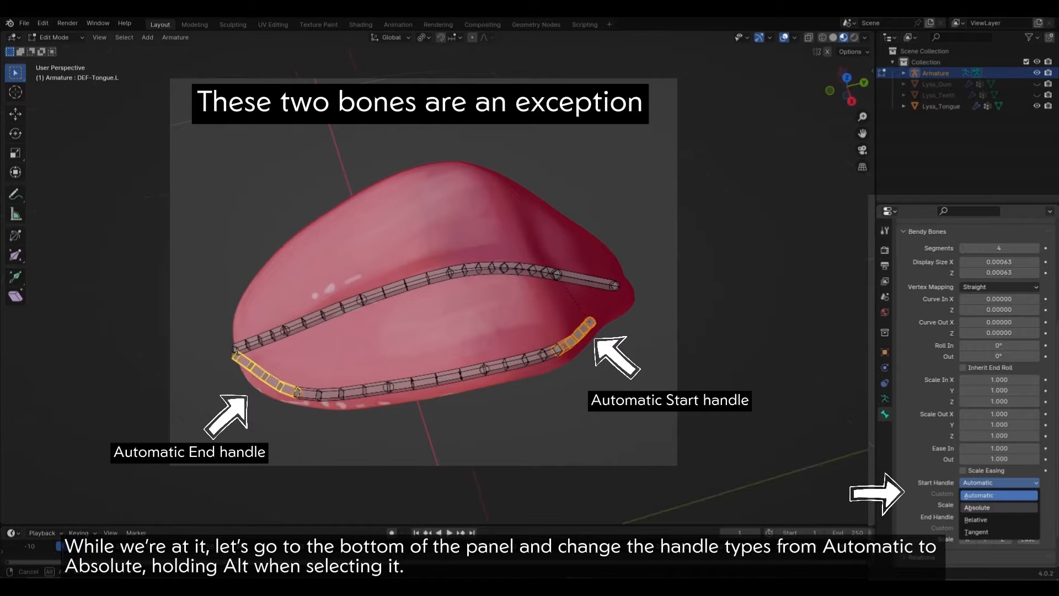
{"action": "left_click", "coordinate": [977, 507], "text": "alt"}
{"action": "left_click", "coordinate": [998, 516]}
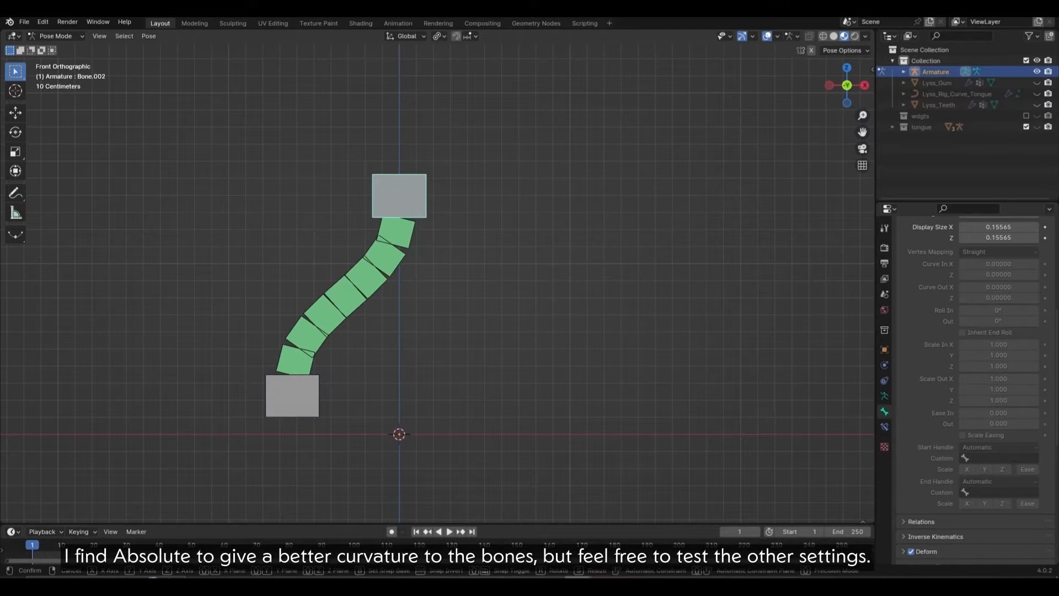
{"action": "key", "text": "g"}
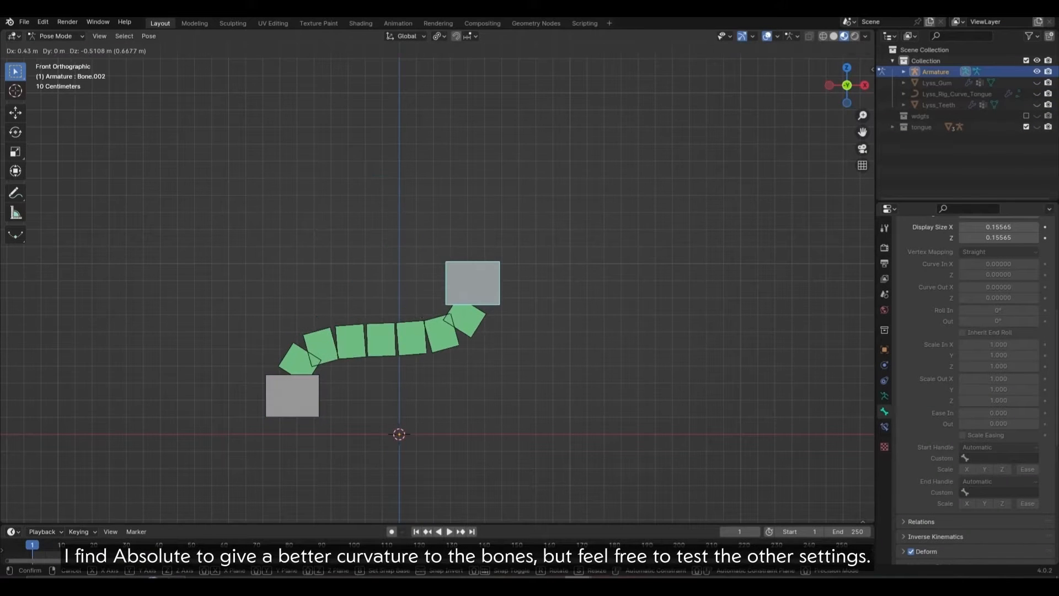
{"action": "left_click", "coordinate": [521, 246]}
{"action": "key", "text": "r"}
{"action": "left_click", "coordinate": [456, 374]}
{"action": "left_click", "coordinate": [300, 400]}
{"action": "key", "text": "r"}
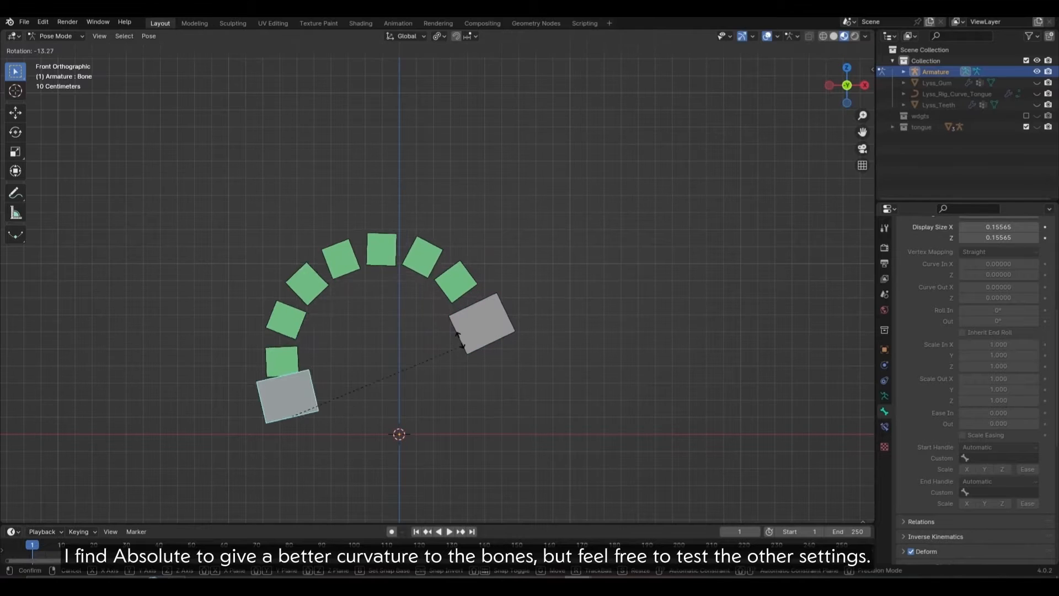
{"action": "left_click", "coordinate": [459, 341]}
{"action": "key", "text": "alt+r"}
{"action": "key", "text": "alt+g"}
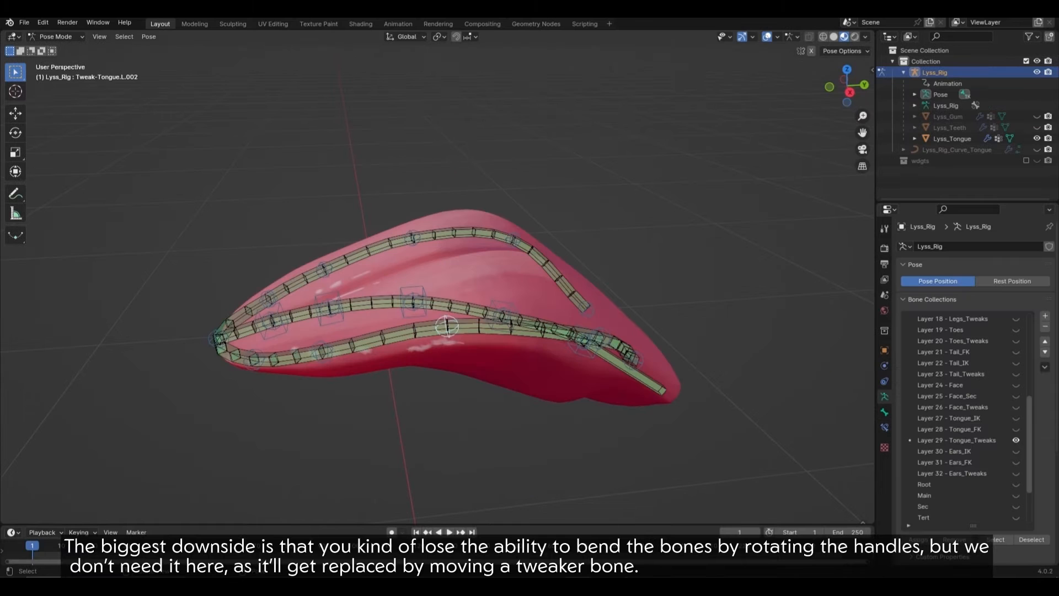
{"action": "key", "text": "g"}
{"action": "left_click", "coordinate": [452, 411]}
{"action": "middle_click_drag", "start_coordinate": [452, 411], "coordinate": [450, 380]}
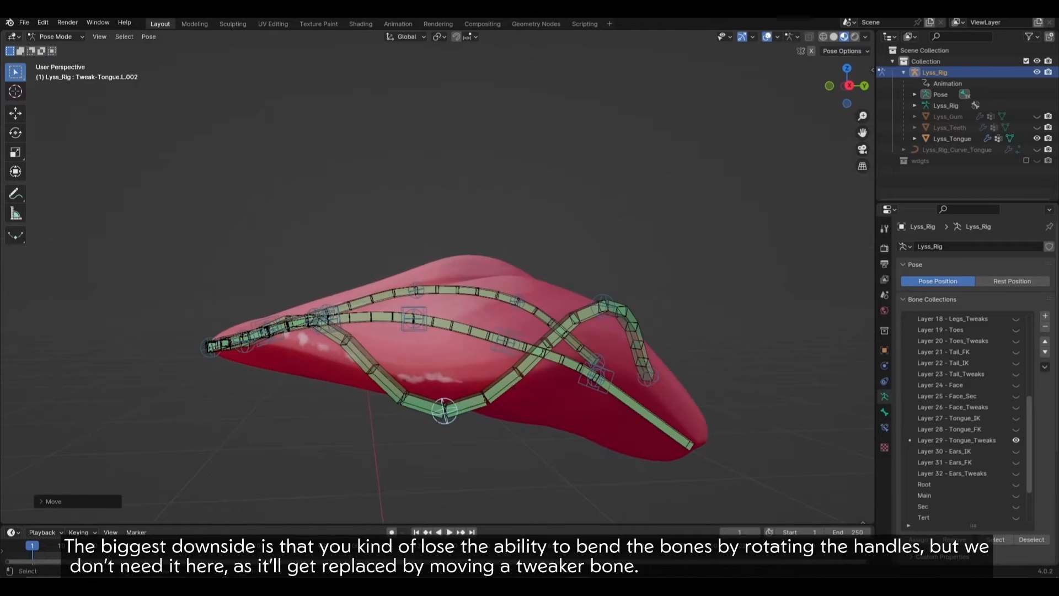
{"action": "key", "text": "r"}
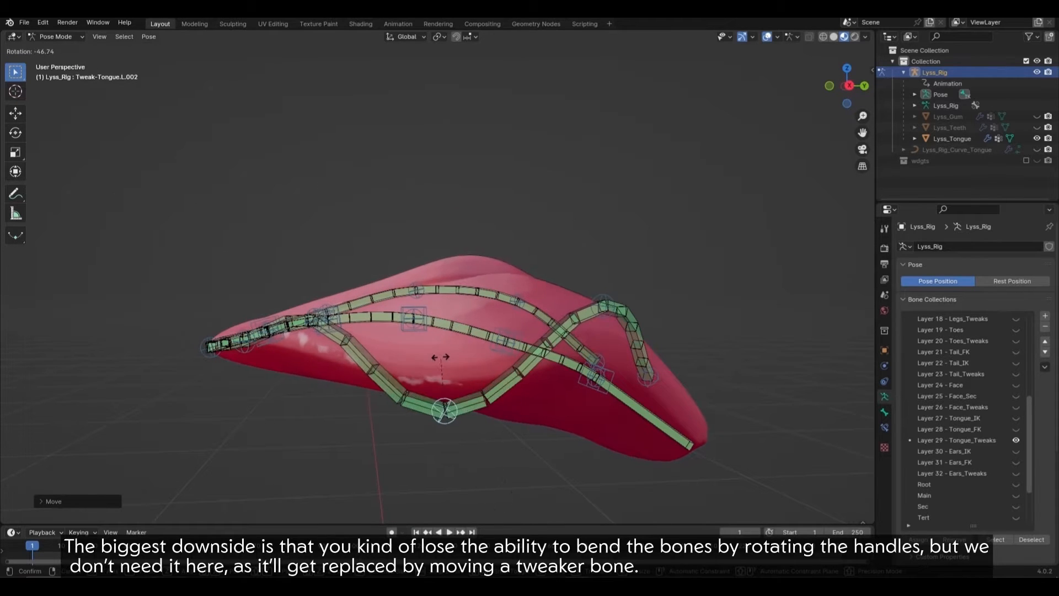
{"action": "right_click", "coordinate": [440, 357]}
{"action": "key", "text": "g"}
{"action": "right_click", "coordinate": [441, 327]}
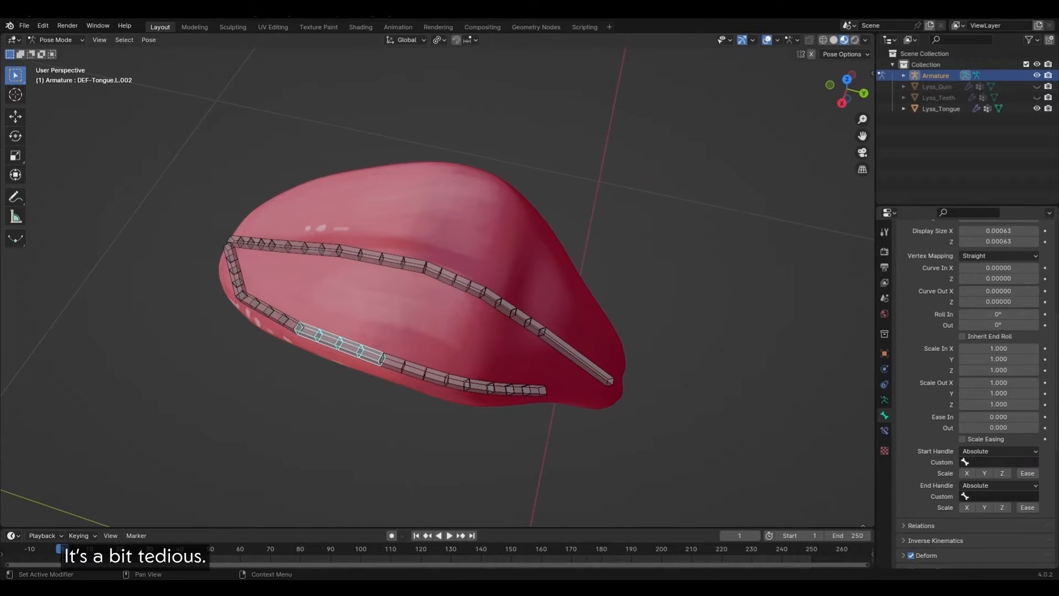
Step: Assign neighbouring DEF-Tongue.L and DEF-Tongue-Mid bones as custom start and end handles
{"action": "left_click", "coordinate": [1000, 461]}
{"action": "key", "text": "Return"}
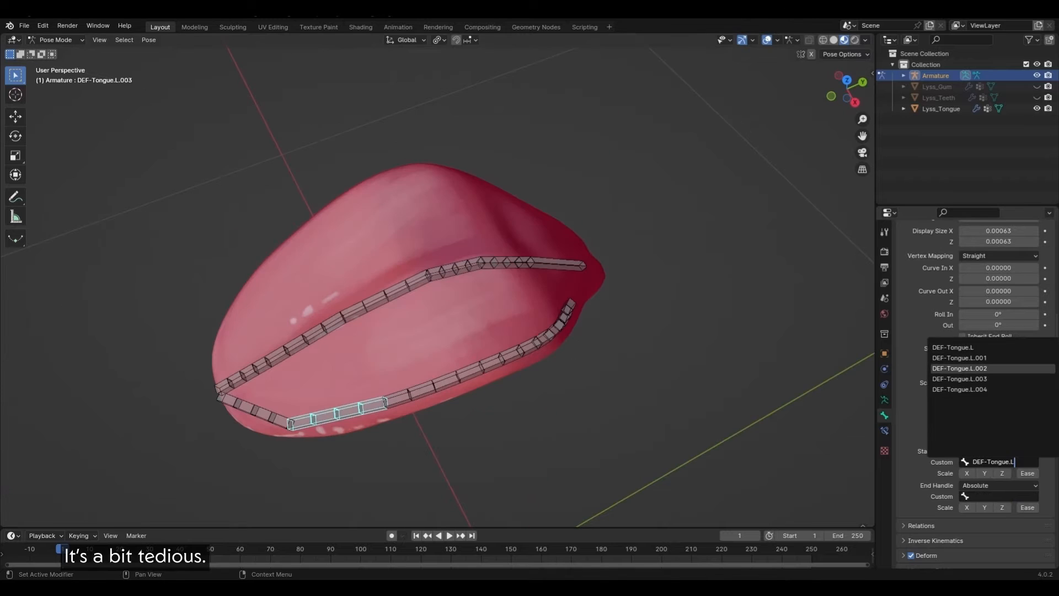
{"action": "left_click", "coordinate": [999, 496]}
{"action": "type", "text": "DEF-Tongue.L"}
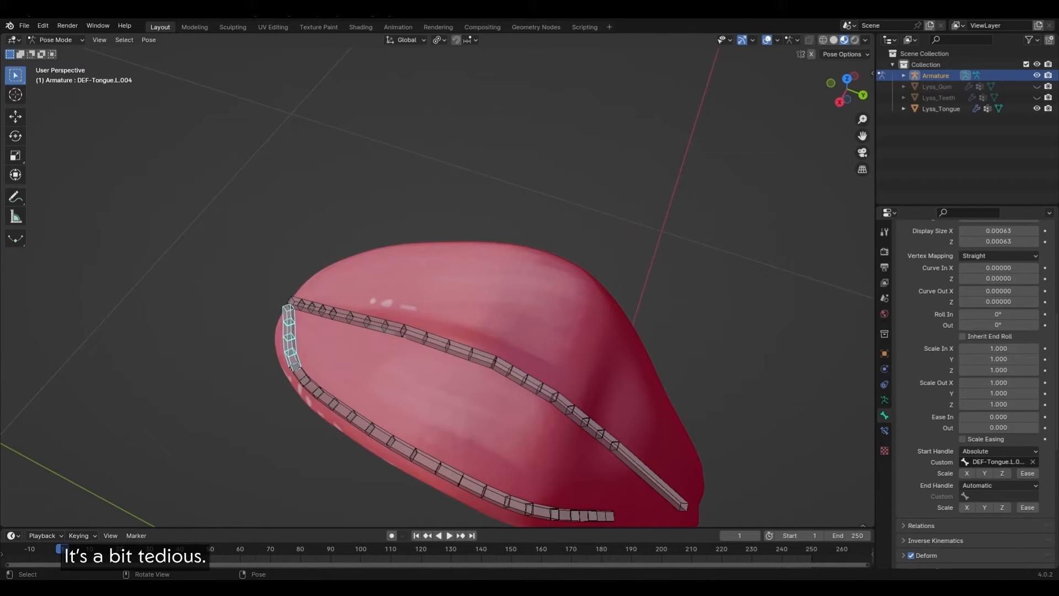
{"action": "scroll", "coordinate": [972, 394], "scroll_direction": "down", "scroll_amount": 2}
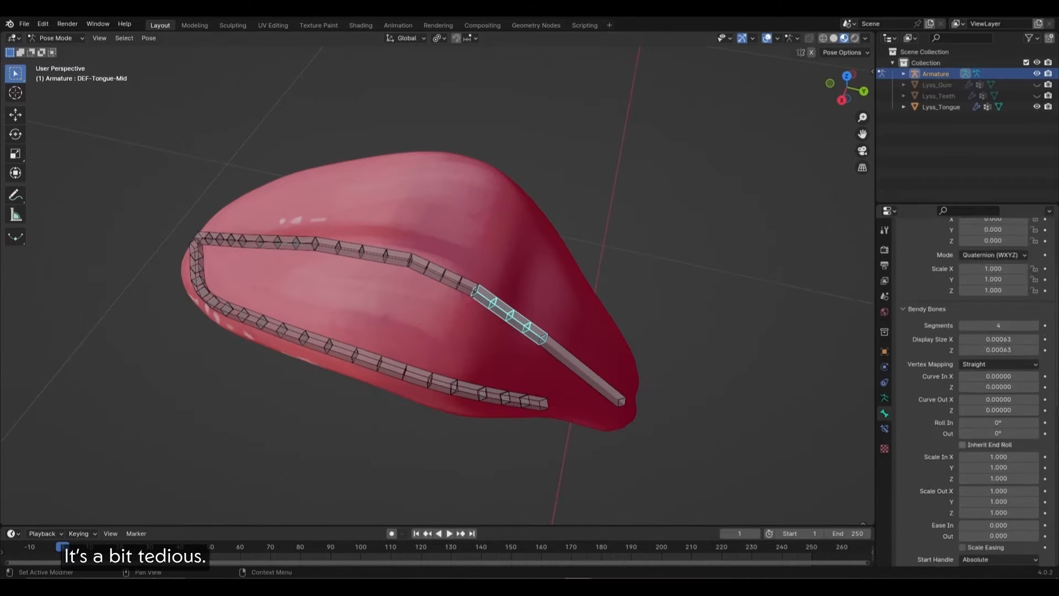
{"action": "scroll", "coordinate": [972, 386], "scroll_direction": "down", "scroll_amount": 5}
{"action": "left_click", "coordinate": [999, 439]}
{"action": "type", "text": "DEF-Tongue-Mid"}
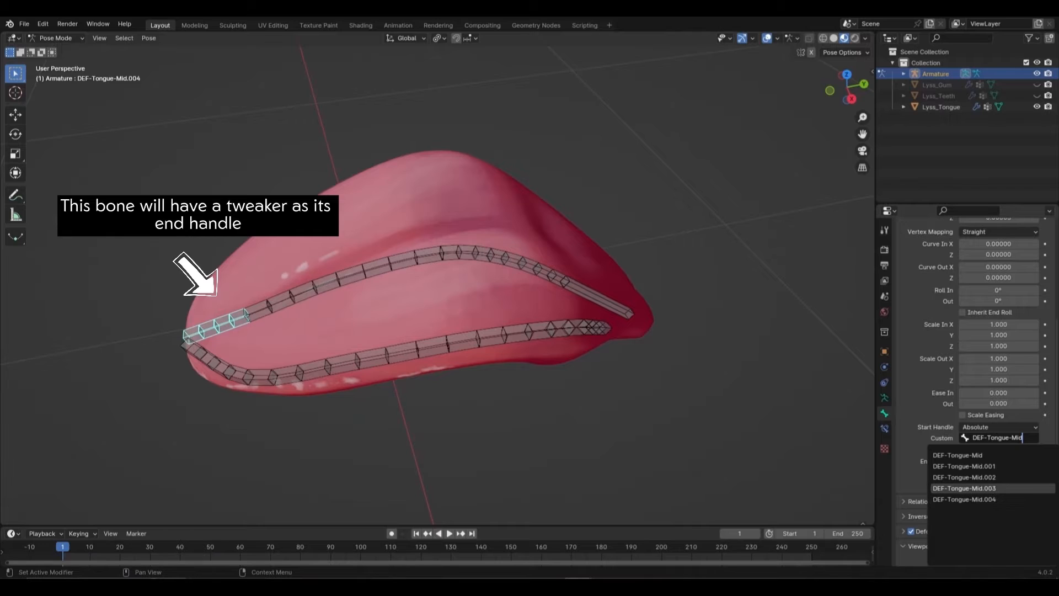
{"action": "left_click", "coordinate": [964, 488]}
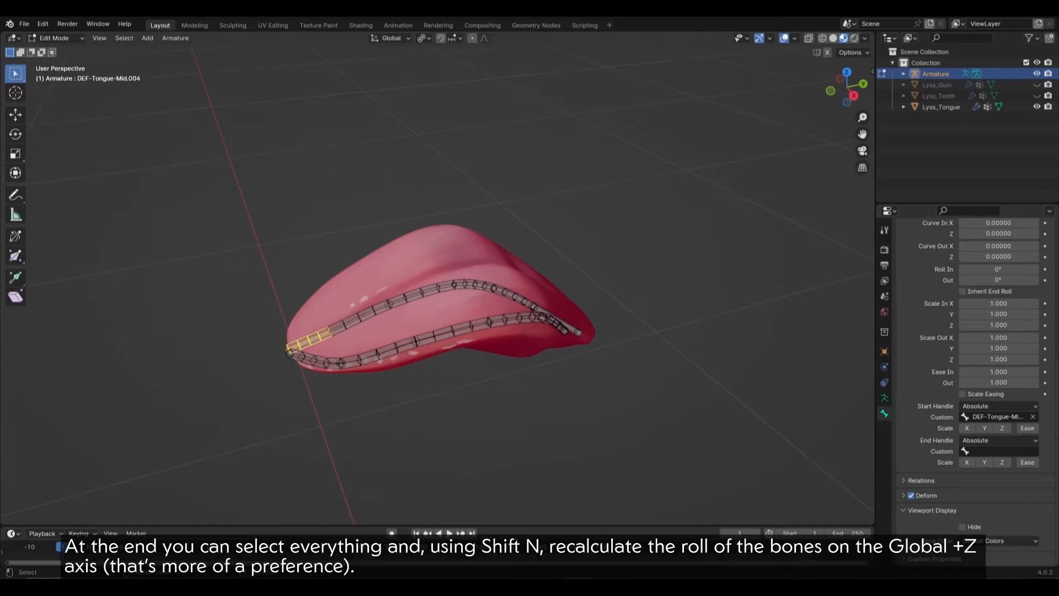
Step: Select all tongue bones and recalculate their roll to Global +Z Axis
{"action": "left_click_drag", "start_coordinate": [260, 236], "coordinate": [584, 353]}
{"action": "key", "text": "shift+n"}
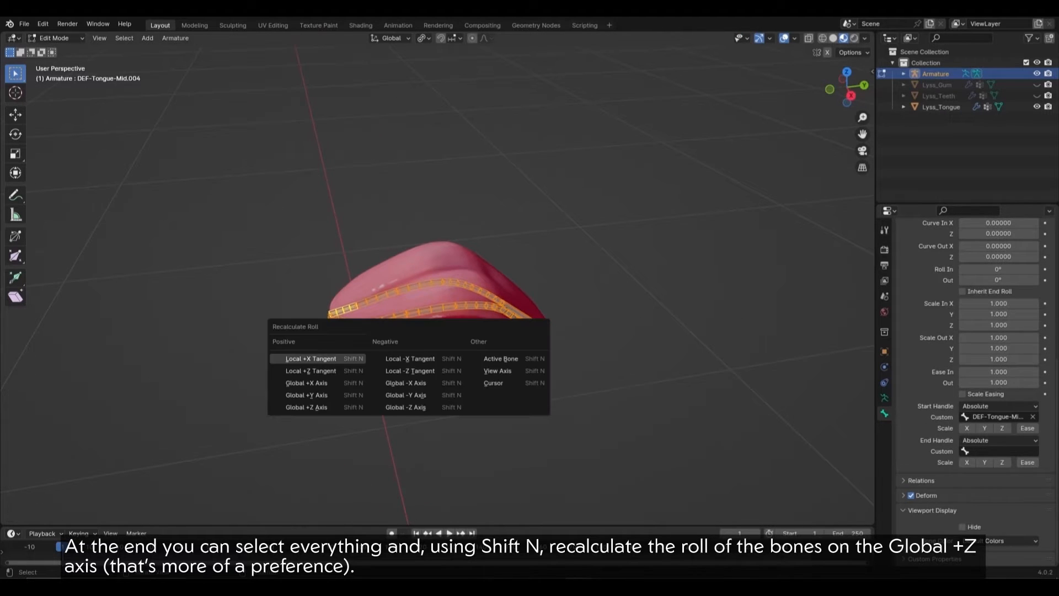
{"action": "key", "text": "Return"}
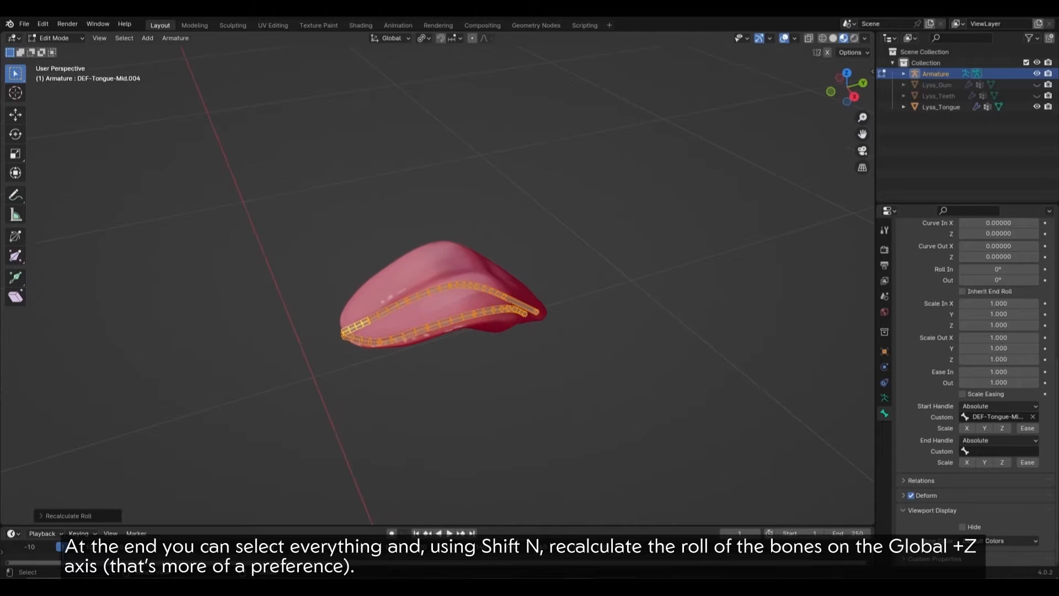
{"action": "key", "text": "ctrl+Tab"}
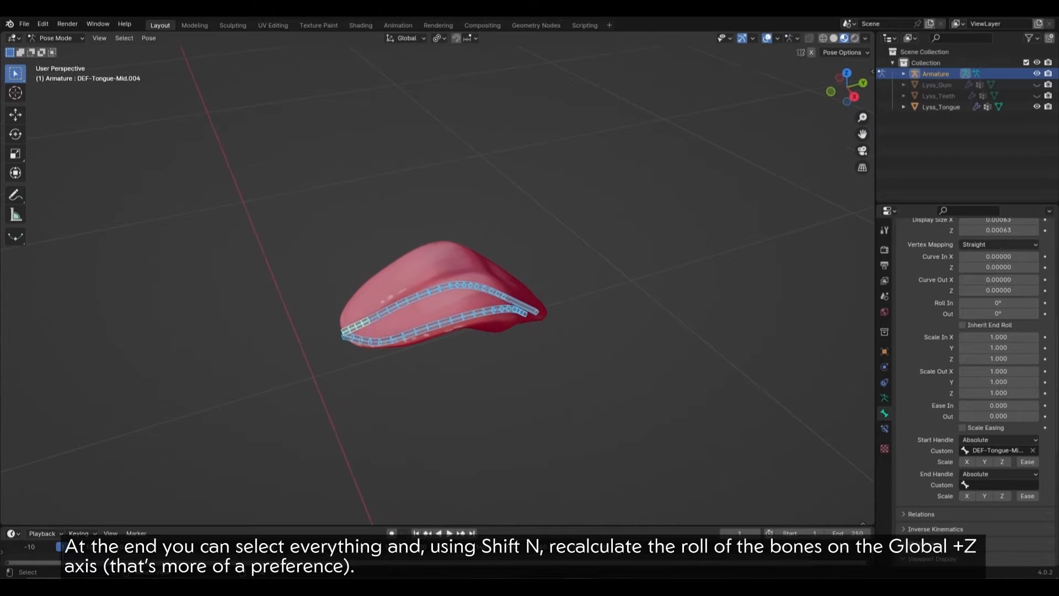
{"action": "key", "text": "alt+a"}
Step: Enable Axes under the armature's Viewport Display to show each bone's orientation
{"action": "middle_click_drag", "start_coordinate": [474, 309], "coordinate": [443, 309]}
{"action": "left_click", "coordinate": [883, 397]}
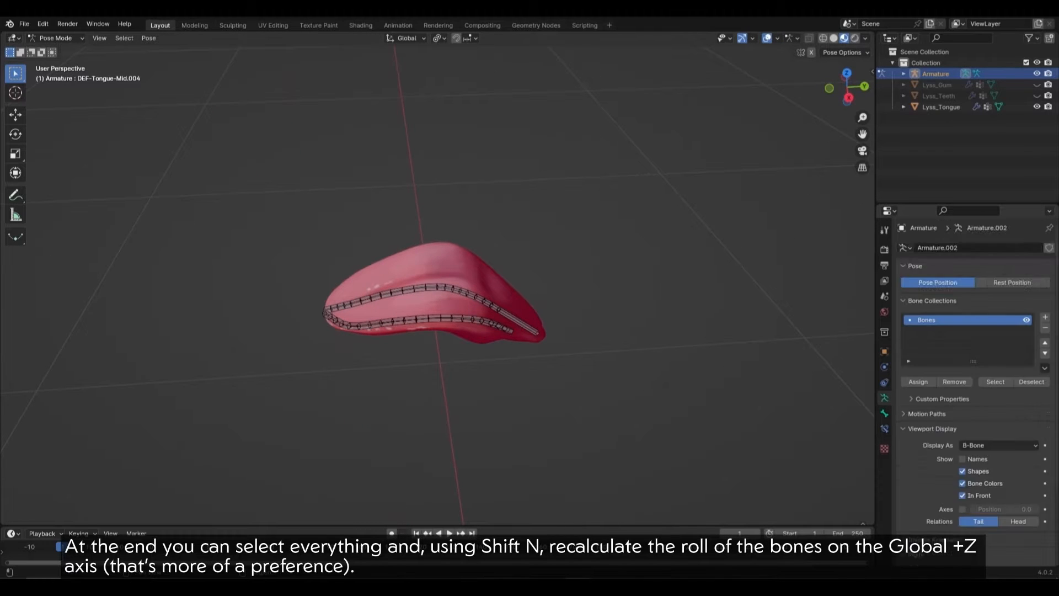
{"action": "scroll", "coordinate": [965, 386], "scroll_direction": "down", "scroll_amount": 3}
{"action": "left_click", "coordinate": [962, 442]}
{"action": "middle_click_drag", "start_coordinate": [551, 342], "coordinate": [568, 302]}
{"action": "scroll", "coordinate": [601, 309], "scroll_direction": "up", "scroll_amount": 4}
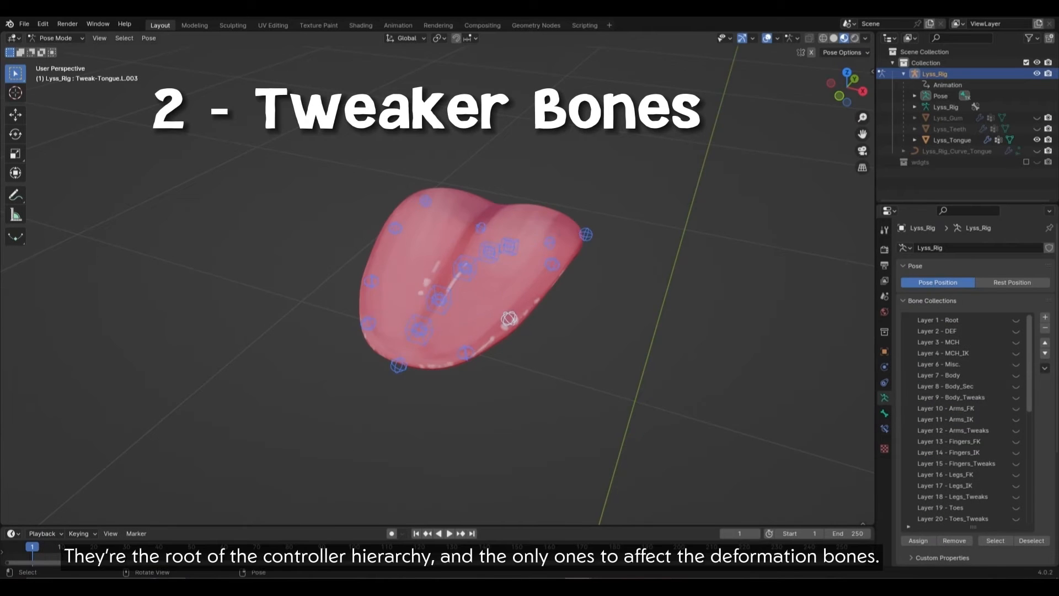
Step: Test the deformation by rotating the centre tweak bone and moving a side tweak bone down
{"action": "left_click", "coordinate": [449, 283]}
{"action": "middle_click_drag", "start_coordinate": [513, 325], "coordinate": [466, 298]}
{"action": "key", "text": "r"}
{"action": "right_click", "coordinate": [543, 260]}
{"action": "left_click", "coordinate": [418, 344]}
{"action": "key", "text": "g"}
{"action": "left_click", "coordinate": [428, 415]}
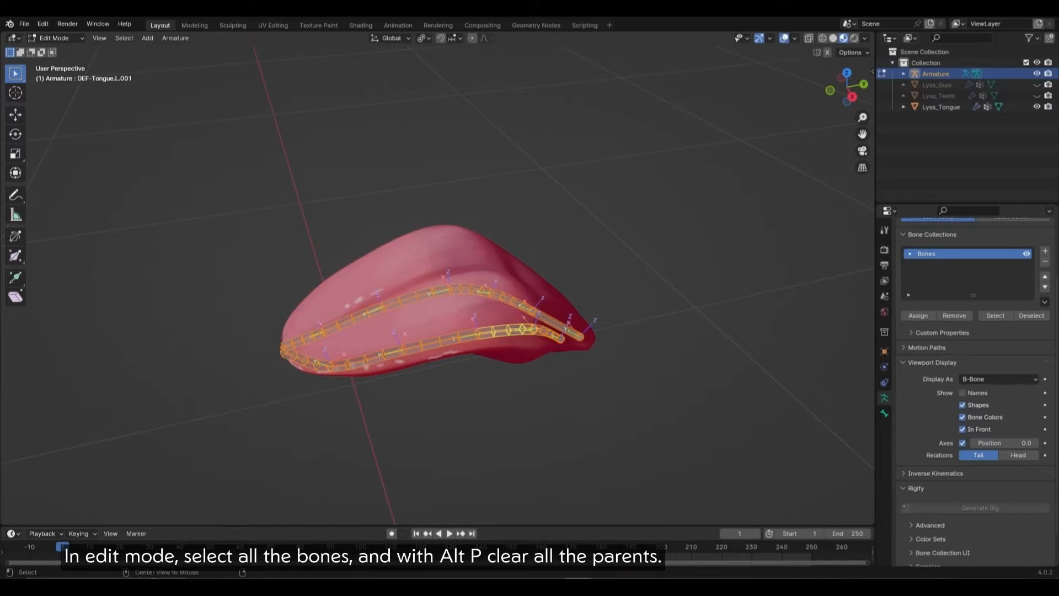
{"action": "key", "text": "alt+p"}
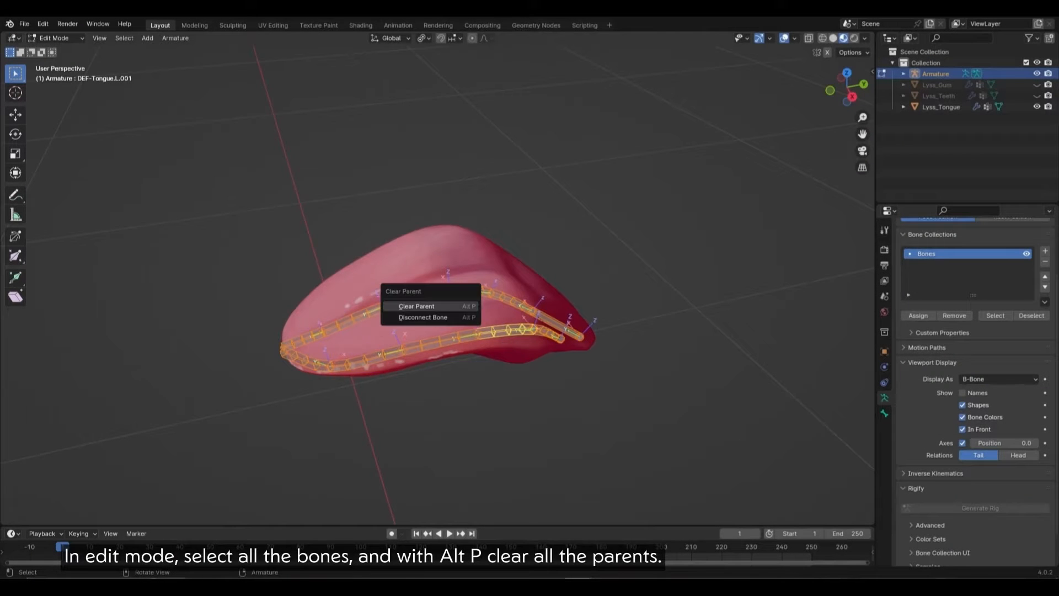
Step: Clear all bone parents and extrude new bones from the chain joints along Y
{"action": "key", "text": "Return"}
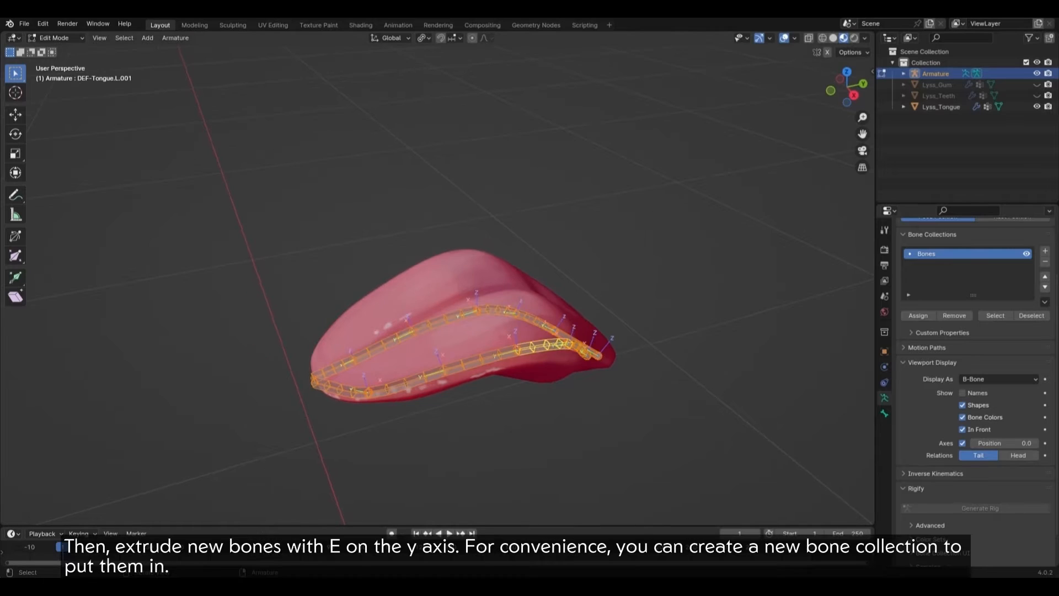
{"action": "key", "text": "e"}
{"action": "key", "text": "x"}
{"action": "key", "text": "y"}
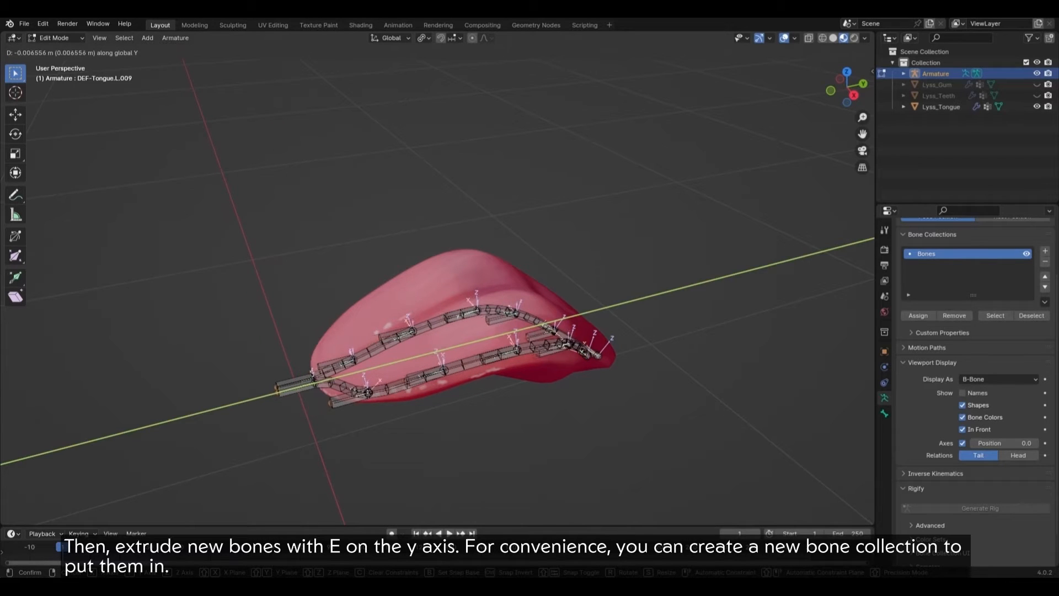
{"action": "key", "text": "Return"}
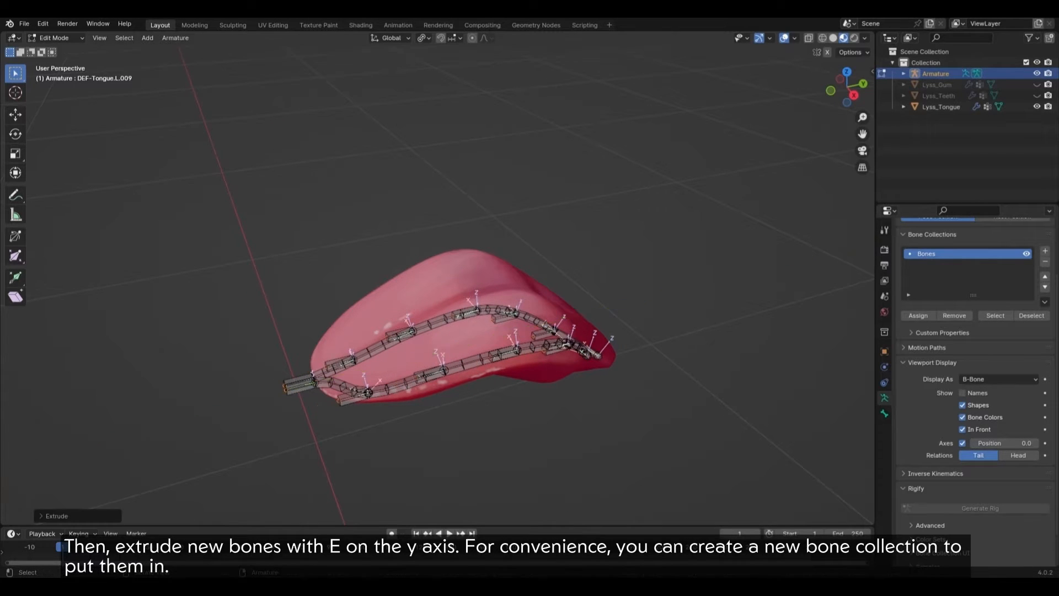
Step: Add a 'Tweaks' bone collection, rename the original collection to DEF, and hide it
{"action": "key", "text": "ctrl+KP_Add"}
{"action": "scroll", "coordinate": [987, 309], "scroll_direction": "up", "scroll_amount": 3}
{"action": "left_click", "coordinate": [1044, 317]}
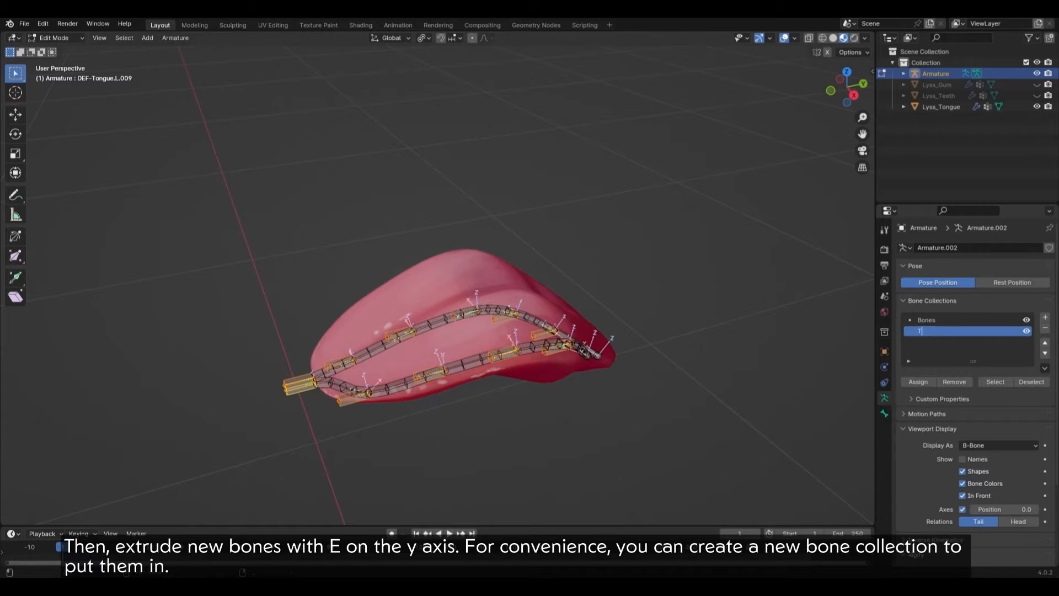
{"action": "type", "text": "s"}
{"action": "key", "text": "Return"}
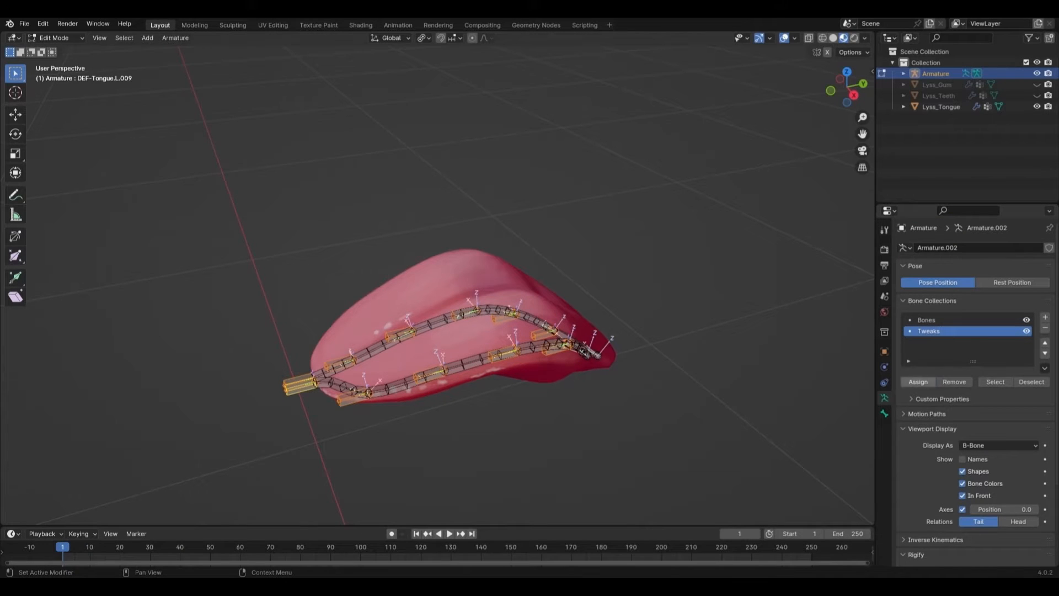
{"action": "left_click", "coordinate": [938, 319]}
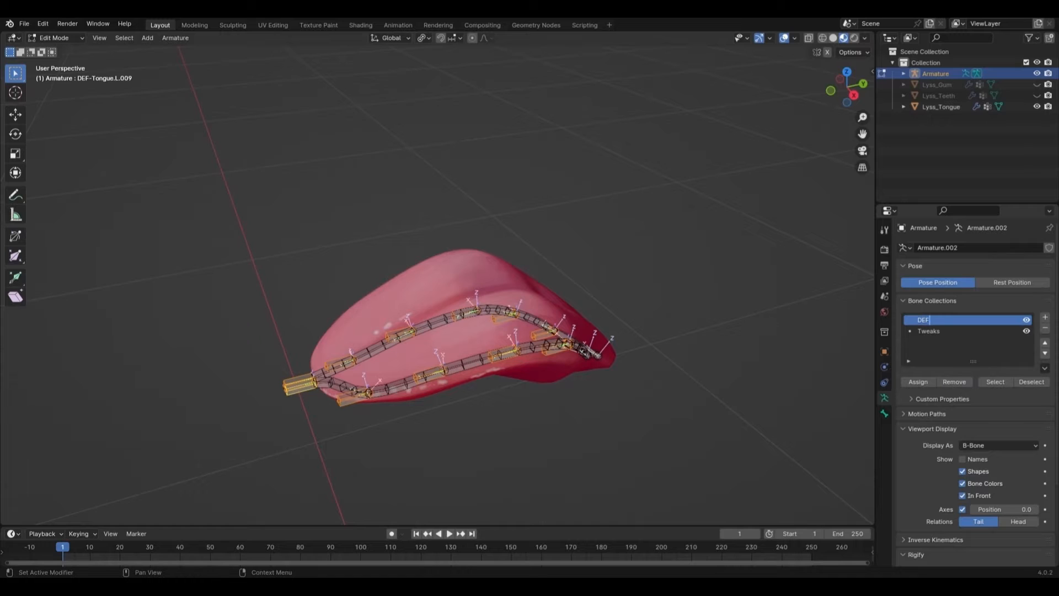
{"action": "left_click", "coordinate": [1026, 319]}
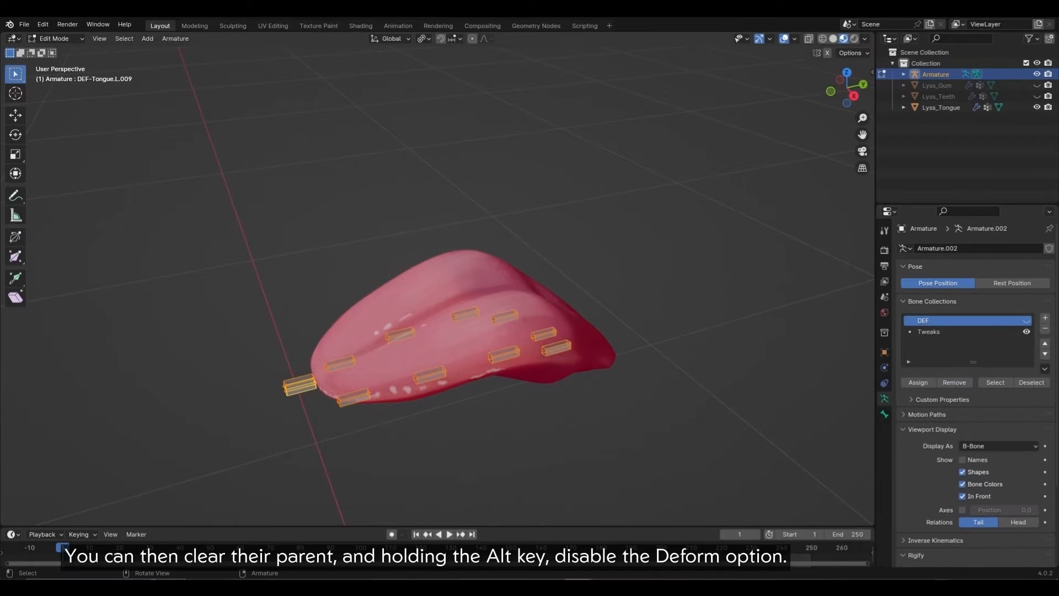
Step: Clear the new extruded bones' parents and review the active bone's properties
{"action": "key", "text": "ctrl+Tab"}
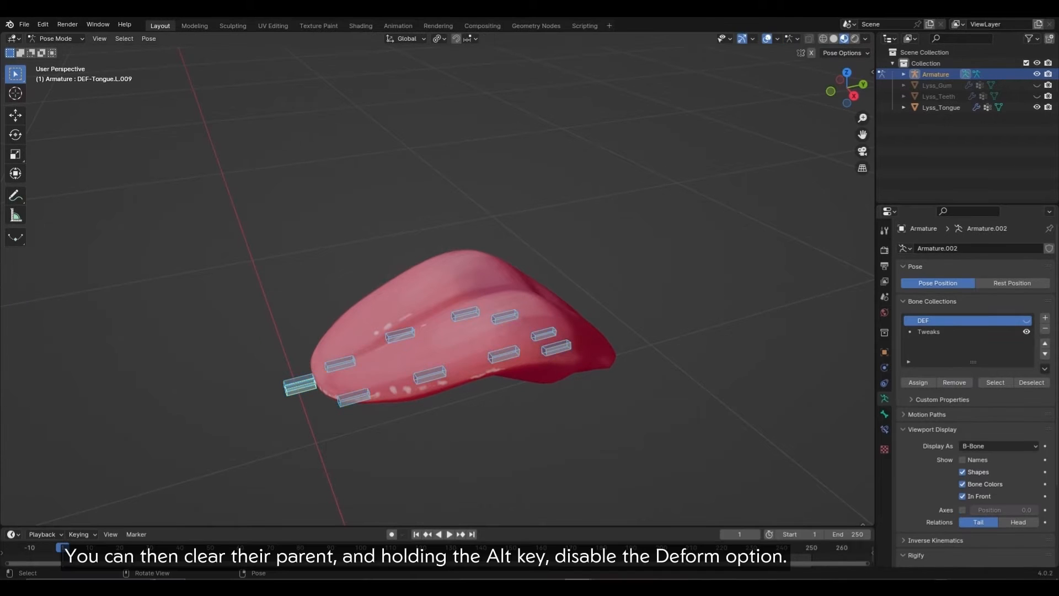
{"action": "key", "text": "Tab"}
{"action": "key", "text": "alt+p"}
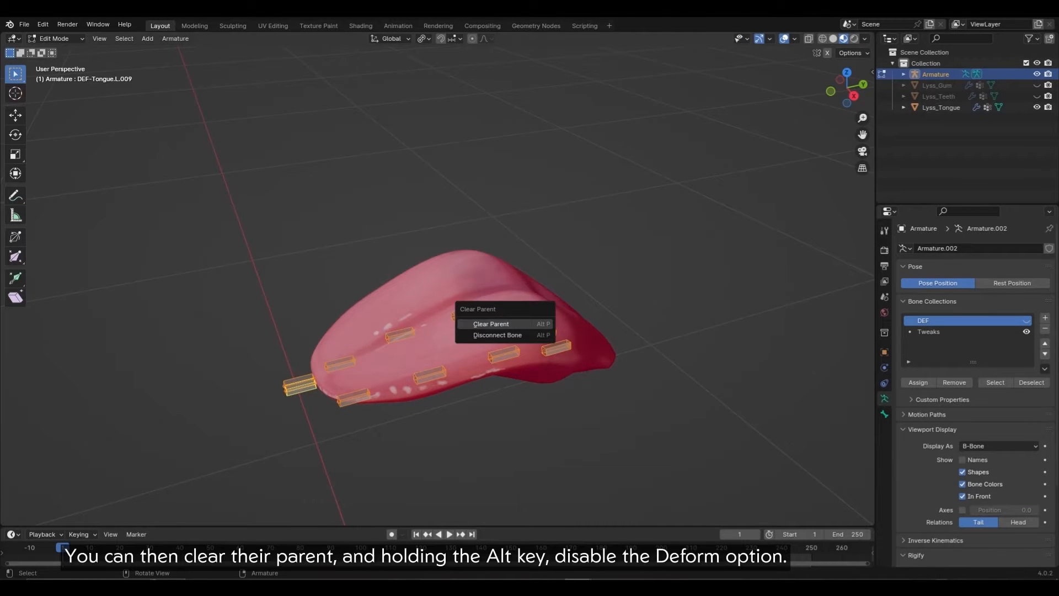
{"action": "left_click", "coordinate": [491, 324]}
{"action": "scroll", "coordinate": [971, 386], "scroll_direction": "down", "scroll_amount": 4}
{"action": "scroll", "coordinate": [971, 386], "scroll_direction": "up", "scroll_amount": 3}
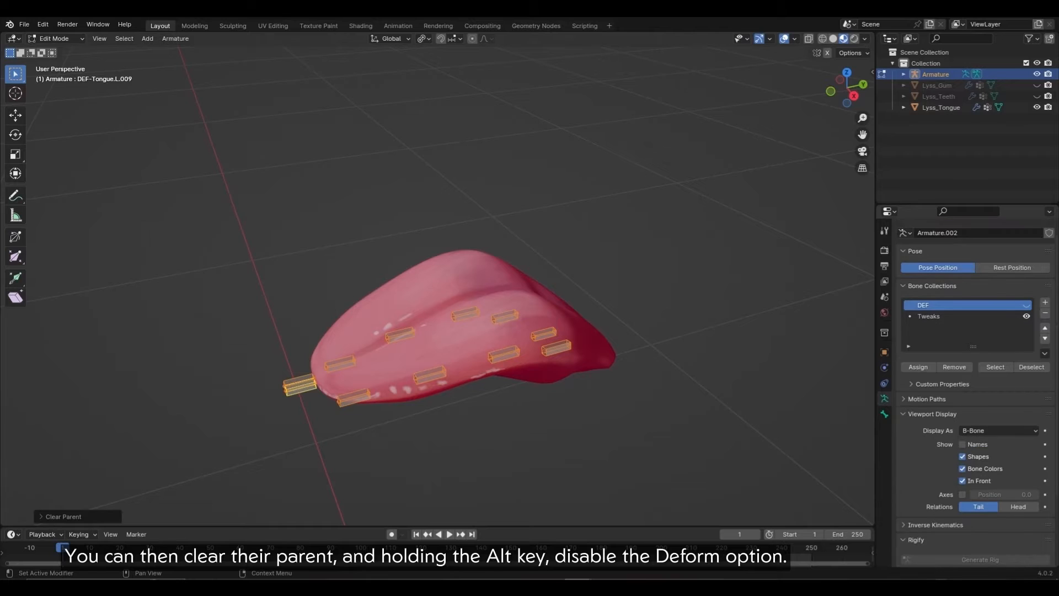
{"action": "left_click", "coordinate": [884, 414]}
{"action": "scroll", "coordinate": [970, 386], "scroll_direction": "down", "scroll_amount": 2}
{"action": "scroll", "coordinate": [971, 375], "scroll_direction": "down", "scroll_amount": 4}
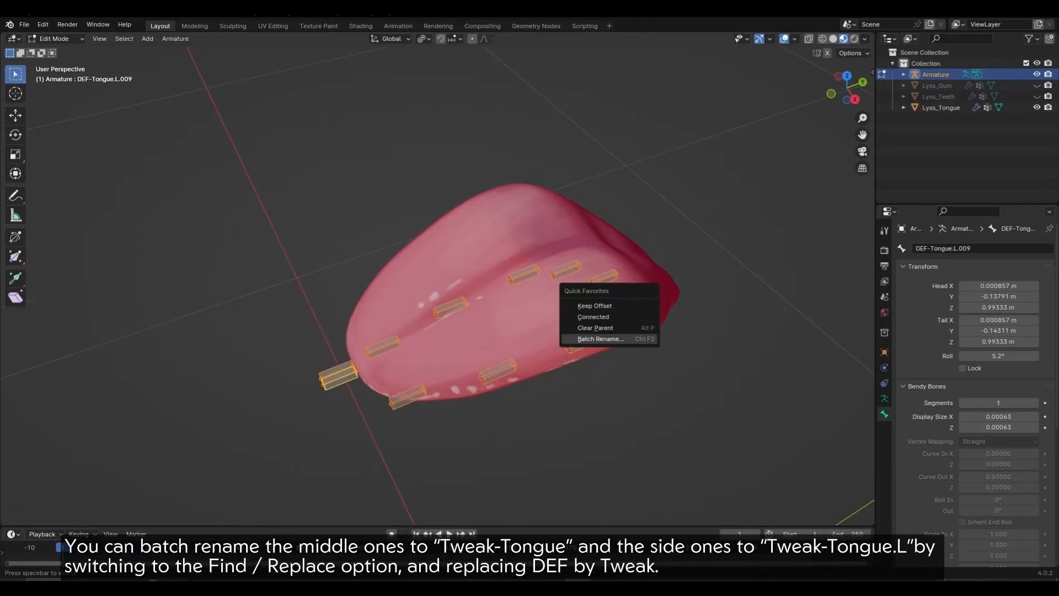
Step: Batch rename the new bones with Find/Replace, changing DEF to Tweak
{"action": "left_click", "coordinate": [609, 342]}
{"action": "left_click", "coordinate": [648, 375]}
{"action": "left_click", "coordinate": [606, 387]}
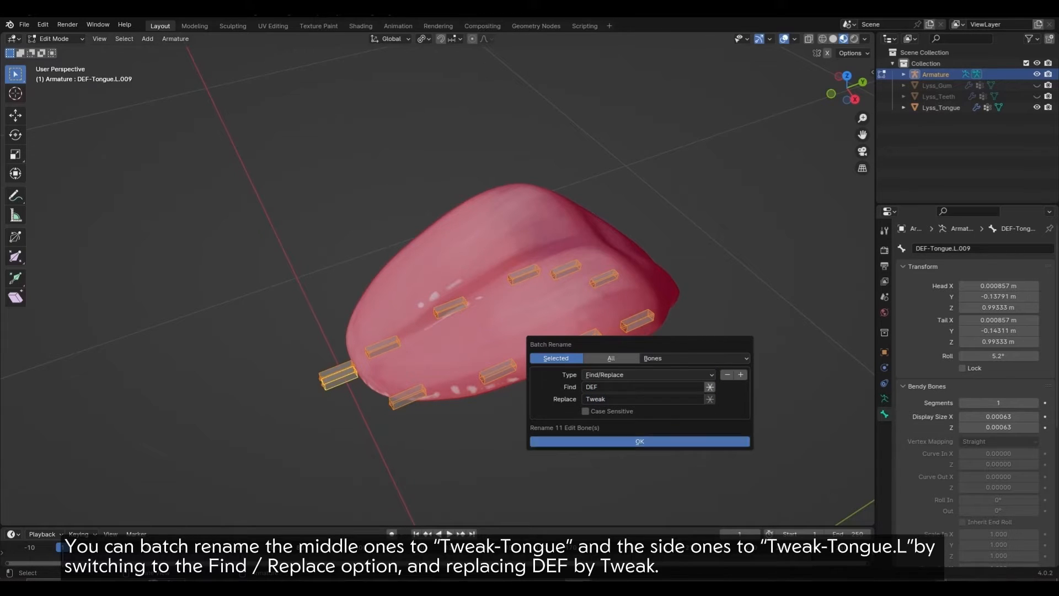
{"action": "key", "text": "Return"}
Step: Delete the extra tip bone and rename the remaining one Tweak-Tongue-Tip
{"action": "middle_click_drag", "start_coordinate": [639, 441], "coordinate": [651, 434]}
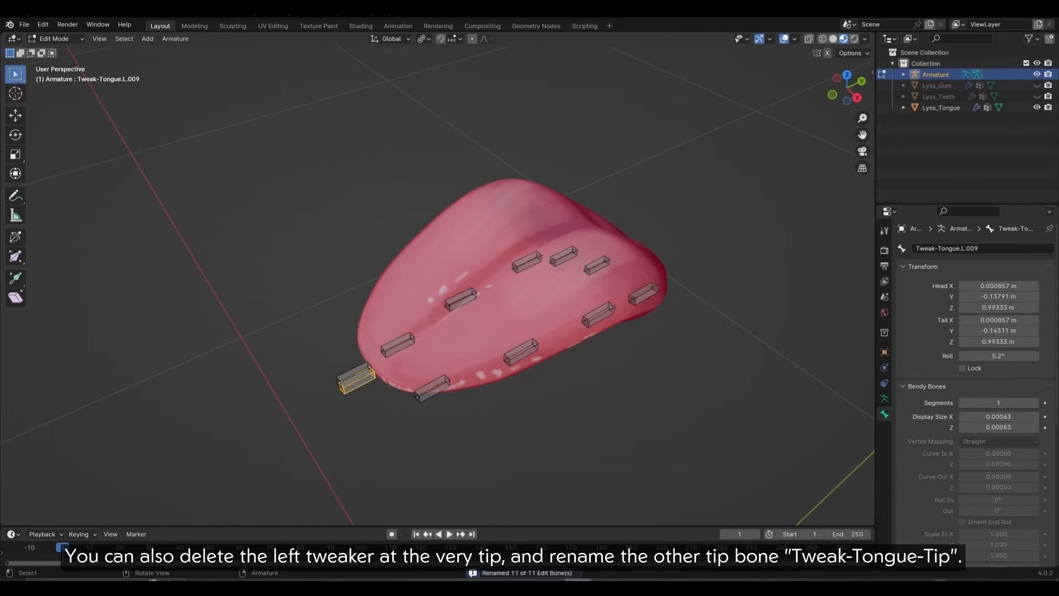
{"action": "middle_click_drag", "start_coordinate": [353, 397], "coordinate": [381, 386]}
{"action": "key", "text": "x"}
{"action": "left_click", "coordinate": [381, 402]}
{"action": "left_click", "coordinate": [384, 389]}
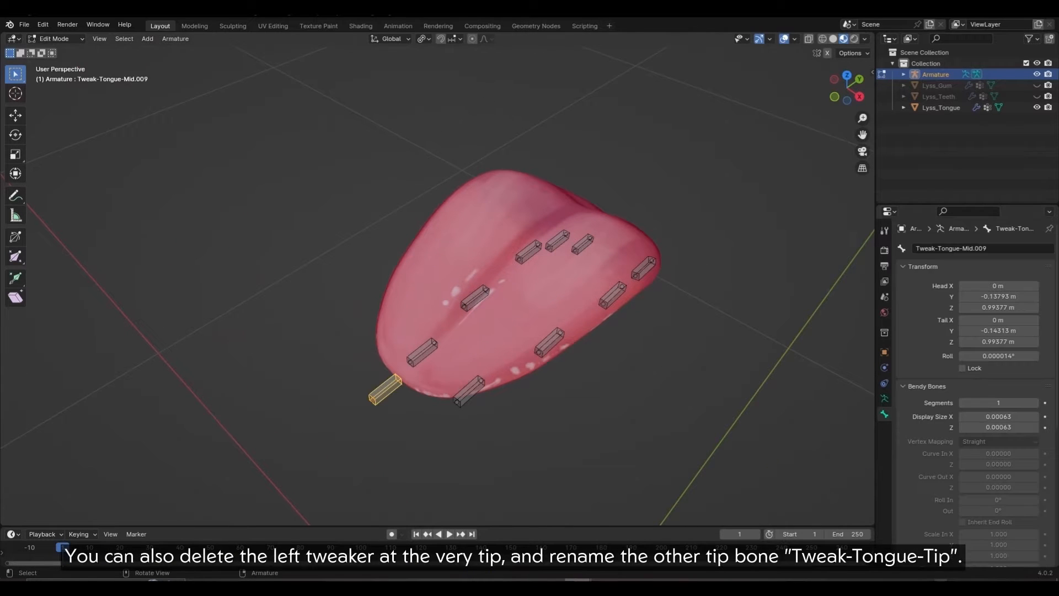
{"action": "type", "text": "ip"}
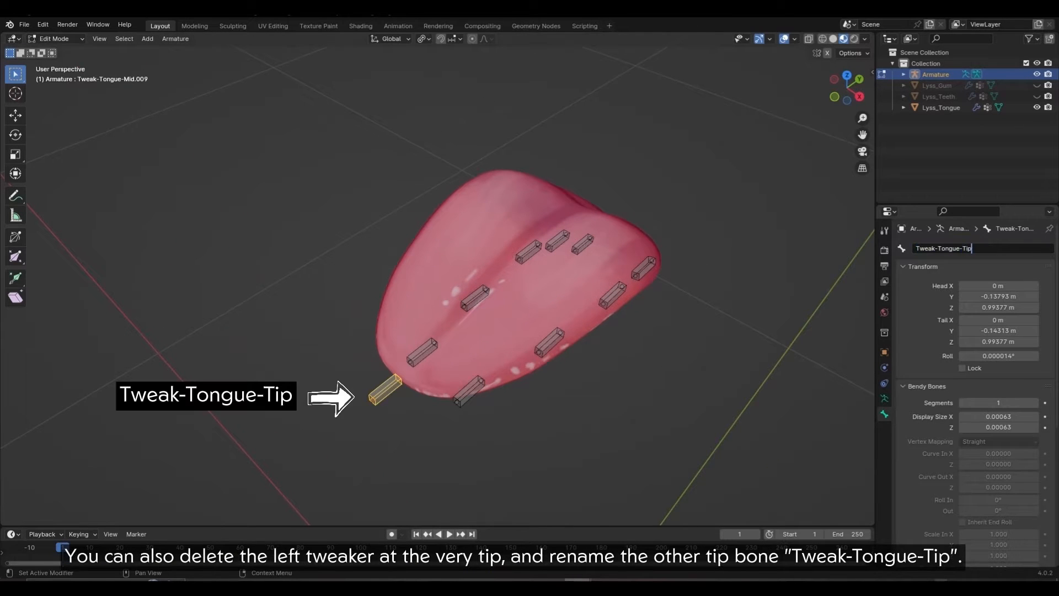
{"action": "middle_click_drag", "start_coordinate": [441, 331], "coordinate": [430, 328]}
Step: Batch rename all tweak bones with Strip Characters, removing digits and punctuation from the end
{"action": "mouse_move", "coordinate": [256, 137]}
{"action": "left_mouse_down"}
{"action": "mouse_move", "coordinate": [422, 196]}
{"action": "mouse_move", "coordinate": [670, 422]}
{"action": "mouse_move", "coordinate": [693, 397]}
{"action": "left_mouse_up"}
{"action": "key", "text": "q"}
{"action": "left_click", "coordinate": [652, 349]}
{"action": "left_click", "coordinate": [657, 384]}
{"action": "left_click", "coordinate": [662, 421]}
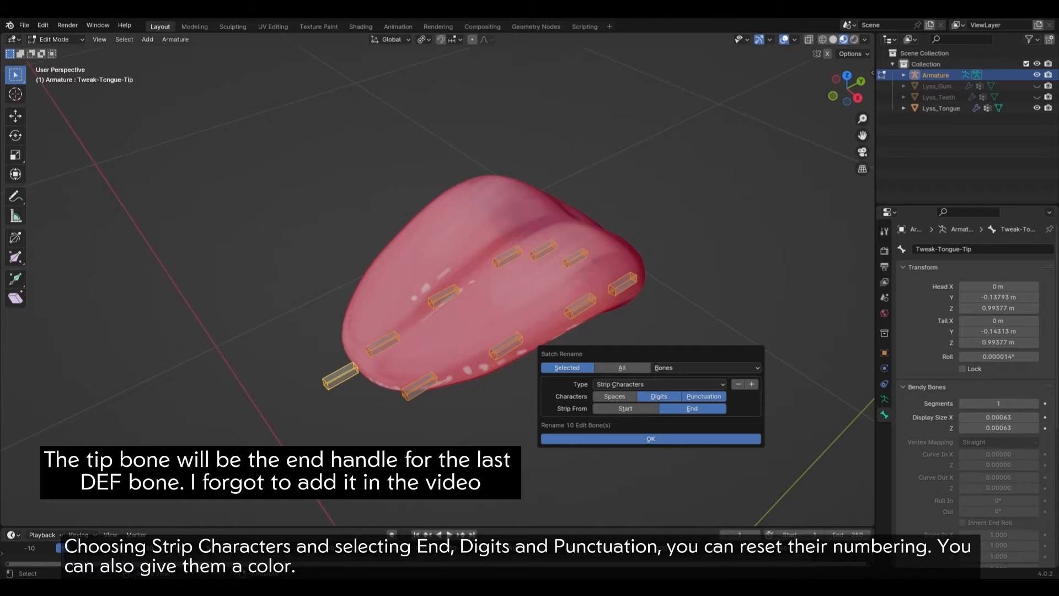
{"action": "left_click", "coordinate": [651, 439]}
Step: Give the tweak bones the 04 theme bone colour
{"action": "middle_click_drag", "start_coordinate": [651, 430], "coordinate": [601, 397]}
{"action": "left_click", "coordinate": [545, 321]}
{"action": "left_click", "coordinate": [1000, 437]}
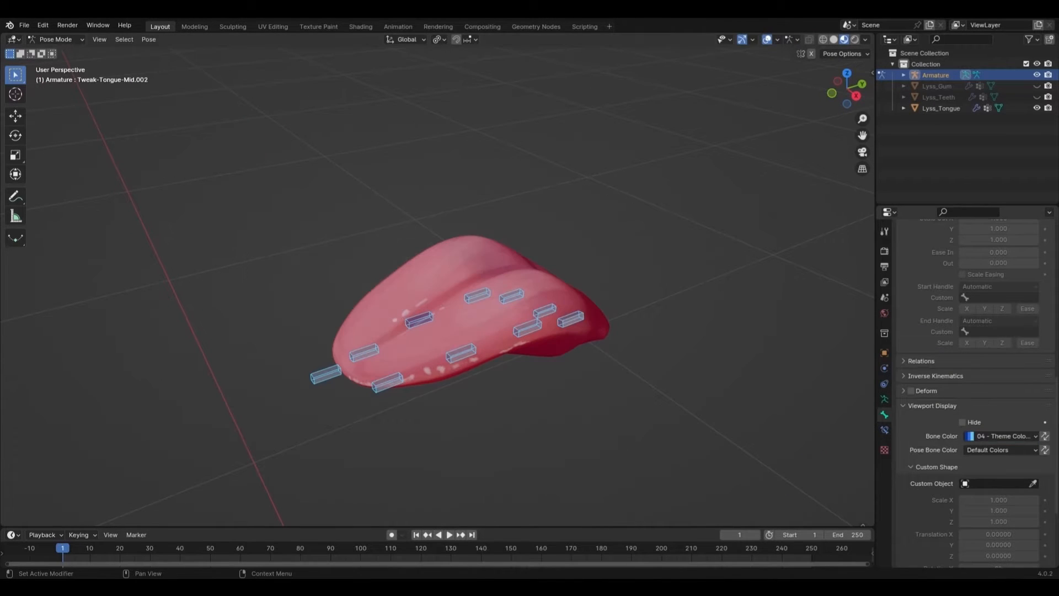
{"action": "middle_click_drag", "start_coordinate": [474, 331], "coordinate": [449, 315]}
Step: In Edit Mode, select all bones and recalculate their roll again
{"action": "key", "text": "Tab"}
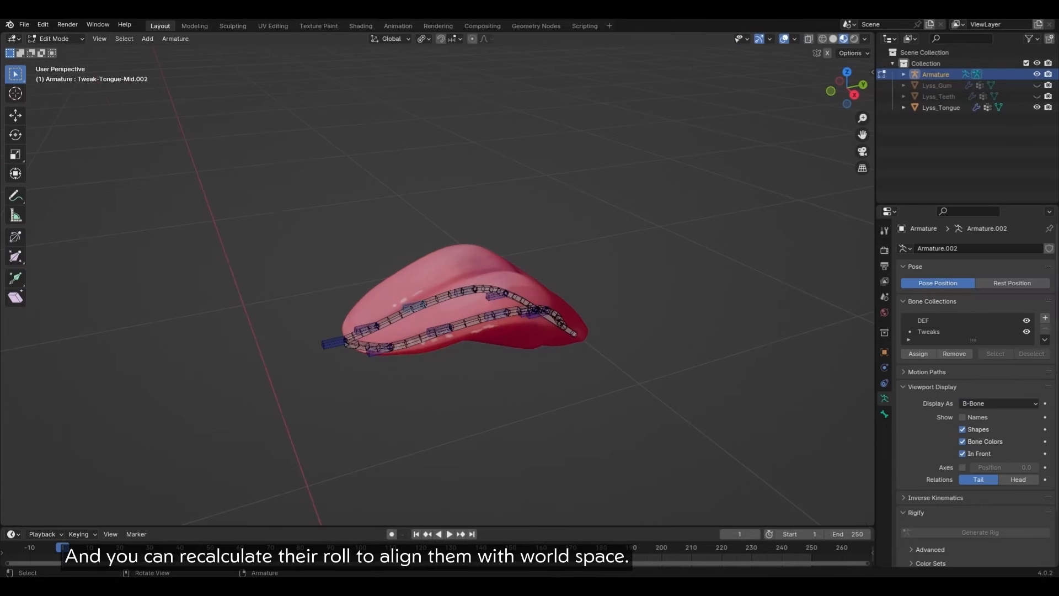
{"action": "key", "text": "a"}
{"action": "key", "text": "shift+n"}
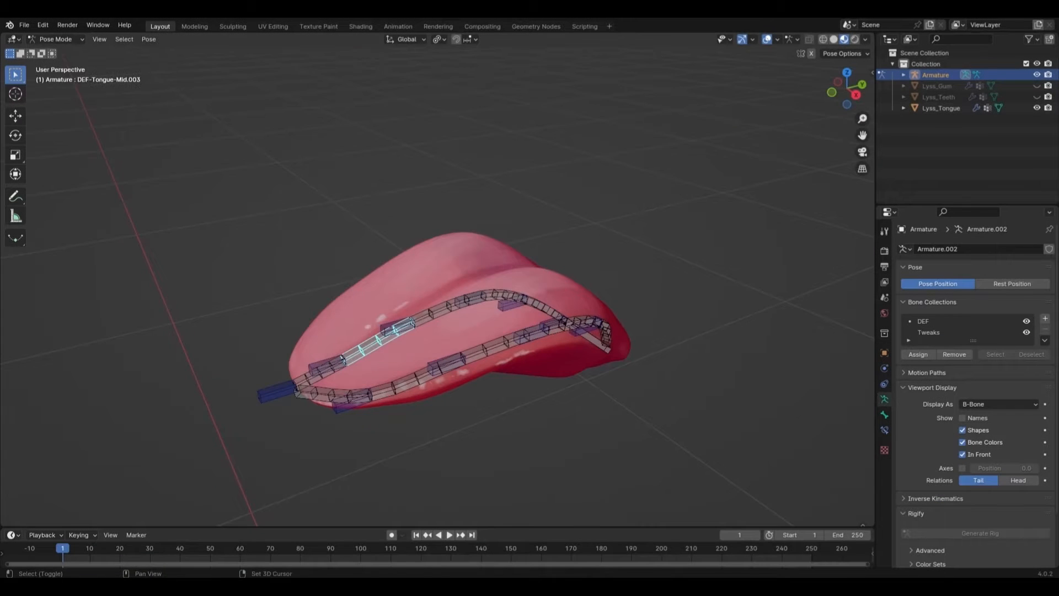
{"action": "key", "text": "Tab"}
Step: Parent the two upper-chain DEF bones to their tweak bones, keeping offset
{"action": "left_click", "coordinate": [444, 322]}
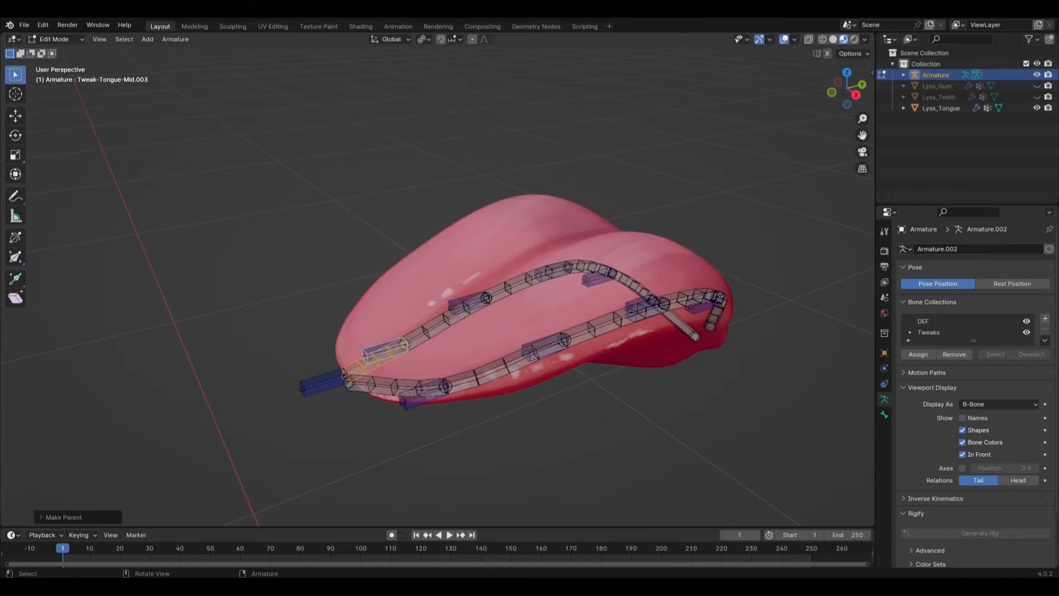
{"action": "left_click", "coordinate": [526, 281]}
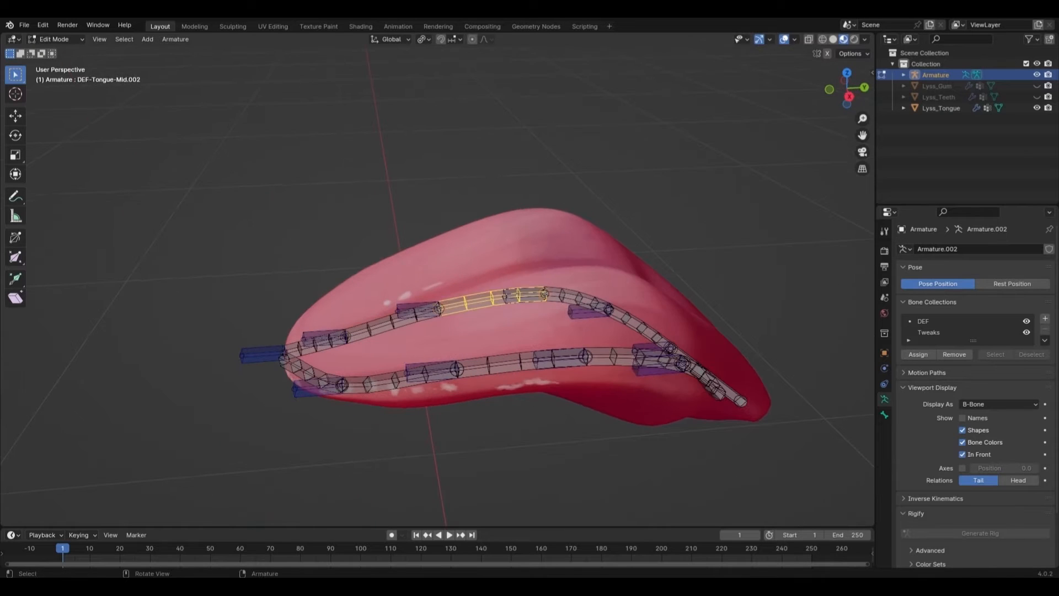
{"action": "key", "text": "q"}
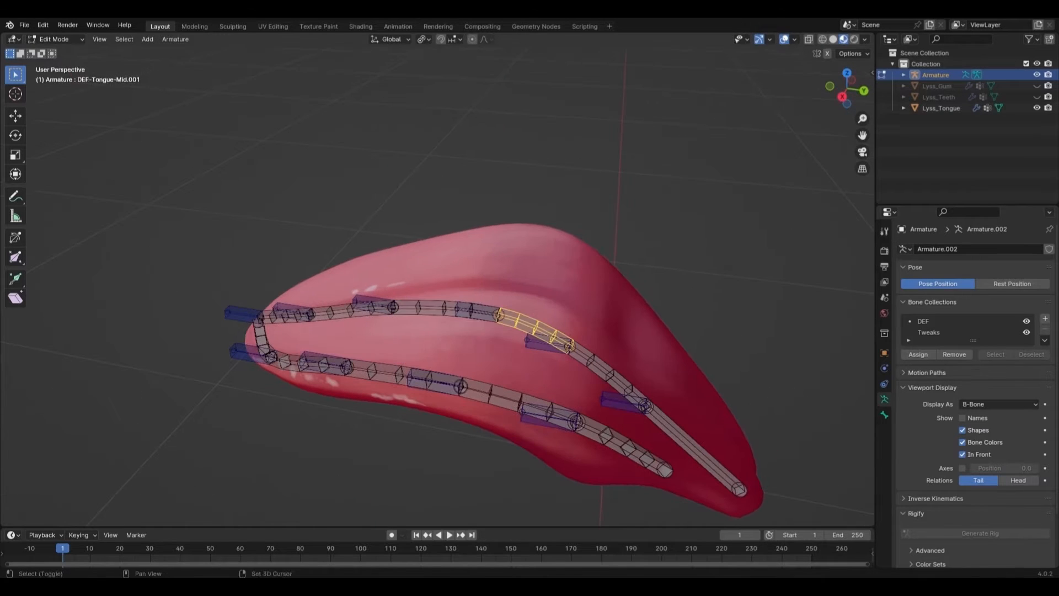
{"action": "key", "text": "q"}
{"action": "left_click", "coordinate": [549, 346]}
{"action": "left_click", "coordinate": [602, 368]}
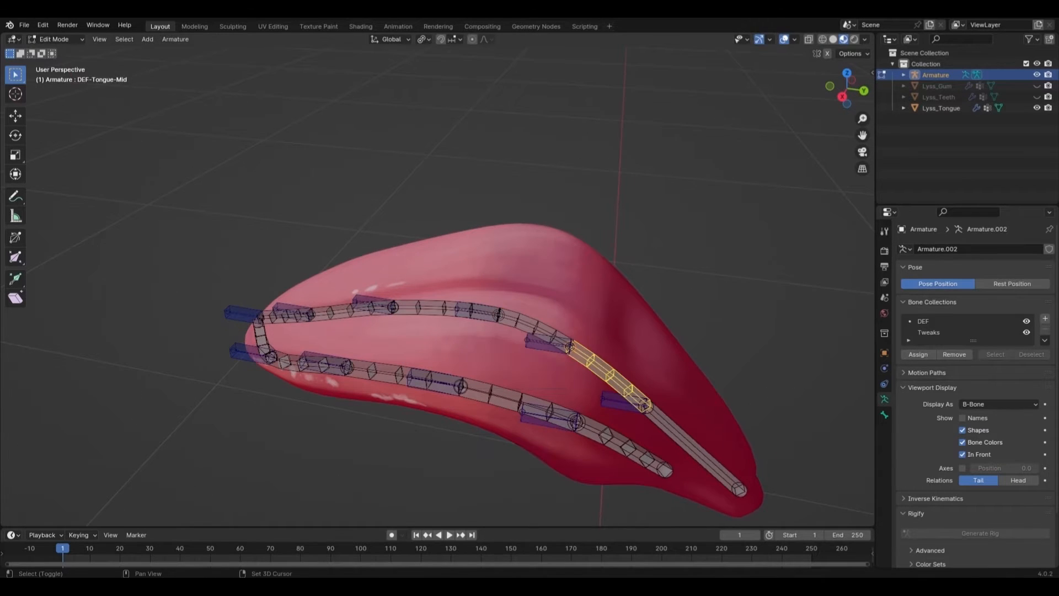
{"action": "left_click", "coordinate": [612, 400], "text": "shift"}
{"action": "key", "text": "q"}
{"action": "left_click", "coordinate": [611, 399]}
Step: Parent the lower-chain DEF bones to Tweak-Tongue.L, Tweak-Tongue.L.001 and Tweak-Tongue.L.003, keeping offset
{"action": "left_click", "coordinate": [508, 399]}
{"action": "left_click", "coordinate": [539, 420], "text": "shift"}
{"action": "key", "text": "q"}
{"action": "left_click", "coordinate": [533, 423]}
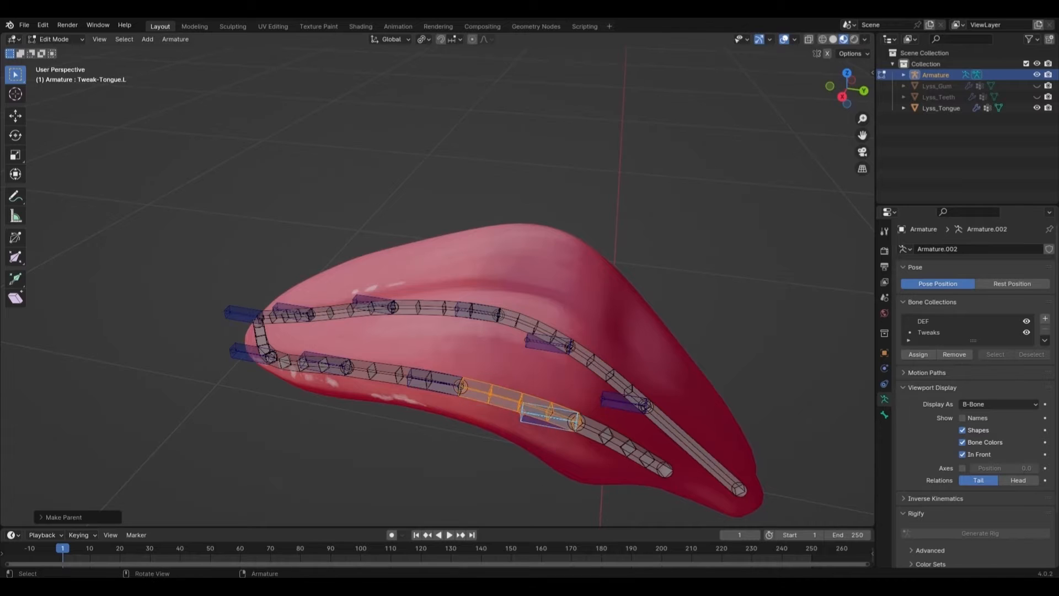
{"action": "left_click", "coordinate": [428, 379]}
{"action": "left_click", "coordinate": [389, 373]}
{"action": "left_click", "coordinate": [432, 381], "text": "shift"}
{"action": "key", "text": "q"}
{"action": "left_click", "coordinate": [432, 379]}
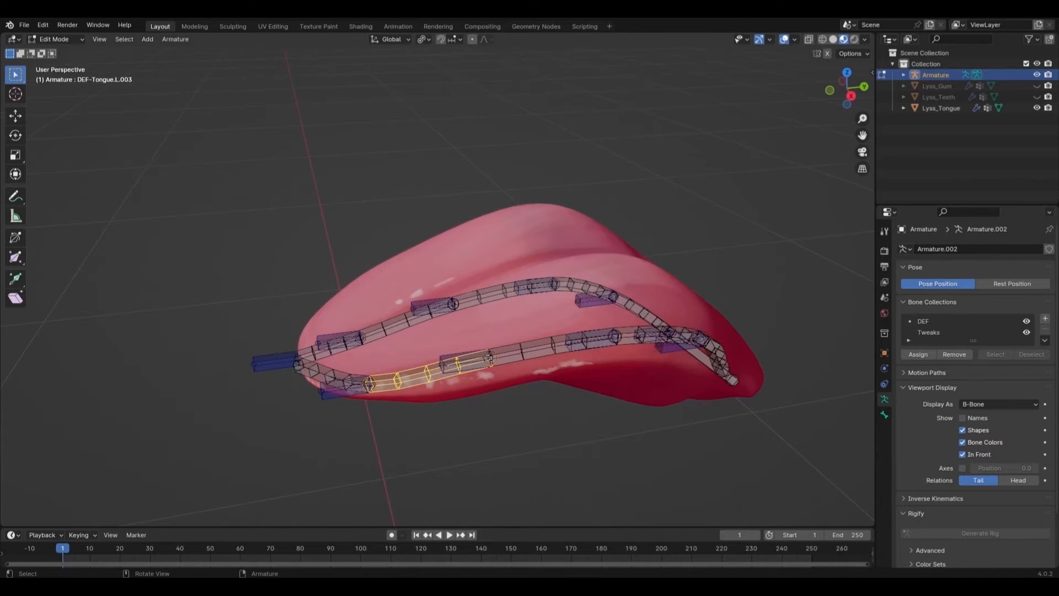
{"action": "left_click", "coordinate": [331, 378]}
{"action": "left_click", "coordinate": [346, 391], "text": "shift"}
{"action": "key", "text": "q"}
{"action": "left_click", "coordinate": [455, 365]}
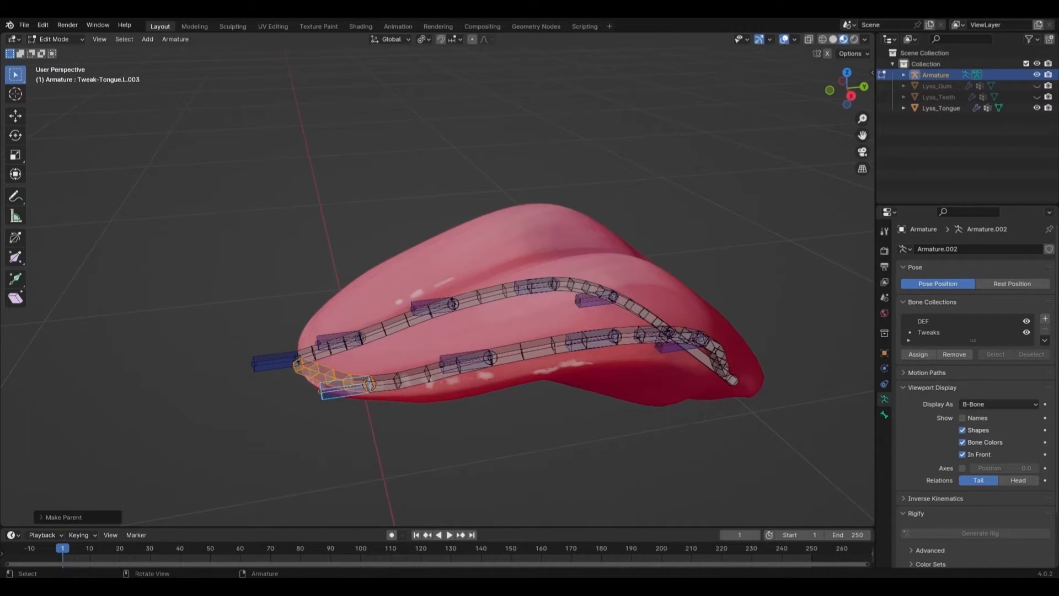
Step: Parent DEF-Tongue.L to the base tweak bone, keeping offset
{"action": "middle_click_drag", "start_coordinate": [441, 375], "coordinate": [380, 383]}
{"action": "left_click", "coordinate": [492, 467]}
{"action": "middle_click_drag", "start_coordinate": [492, 468], "coordinate": [504, 457]}
{"action": "left_click", "coordinate": [589, 433], "text": "shift"}
{"action": "key", "text": "q"}
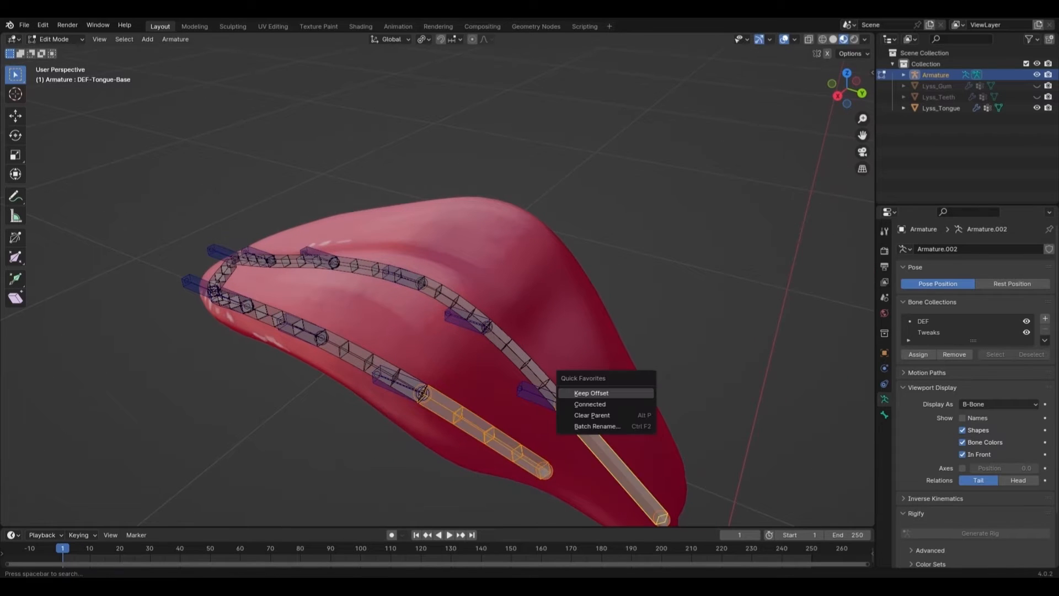
{"action": "left_click", "coordinate": [592, 392]}
Step: Parent DEF-Tongue-Base to Tweak-Tongue-Base with Keep Offset, then switch to Pose Mode
{"action": "left_click", "coordinate": [525, 364]}
{"action": "left_click", "coordinate": [535, 394]}
{"action": "left_click", "coordinate": [604, 451], "text": "shift"}
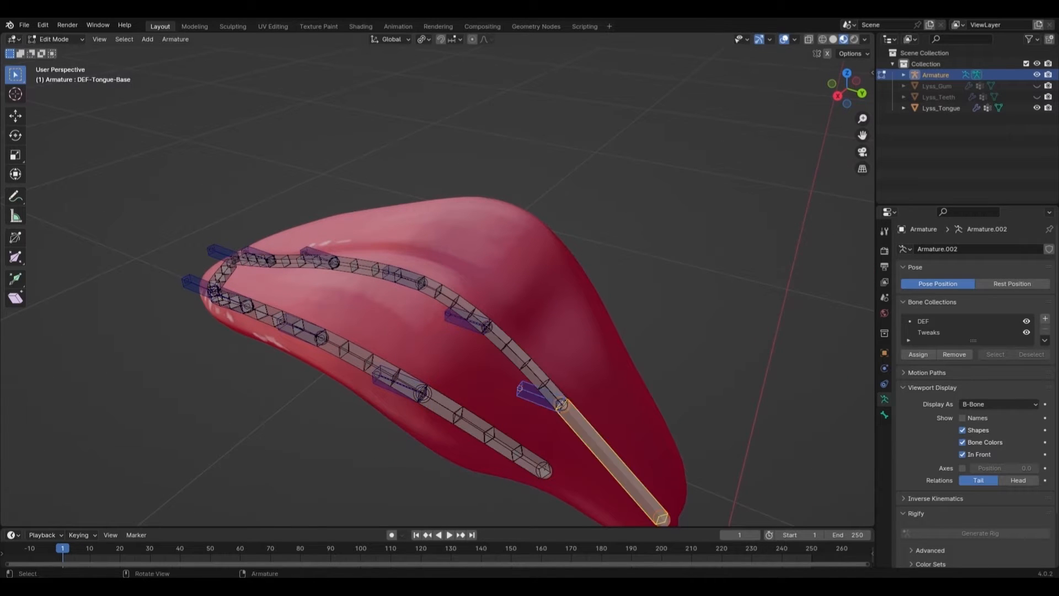
{"action": "key", "text": "ctrl+p"}
{"action": "left_click", "coordinate": [604, 451]}
{"action": "middle_click_drag", "start_coordinate": [604, 451], "coordinate": [648, 439]}
{"action": "key", "text": "ctrl+Tab"}
Step: Give DEF-Tongue-Base Damped Track and Stretch To constraints aimed at its tweak bone
{"action": "key", "text": "g"}
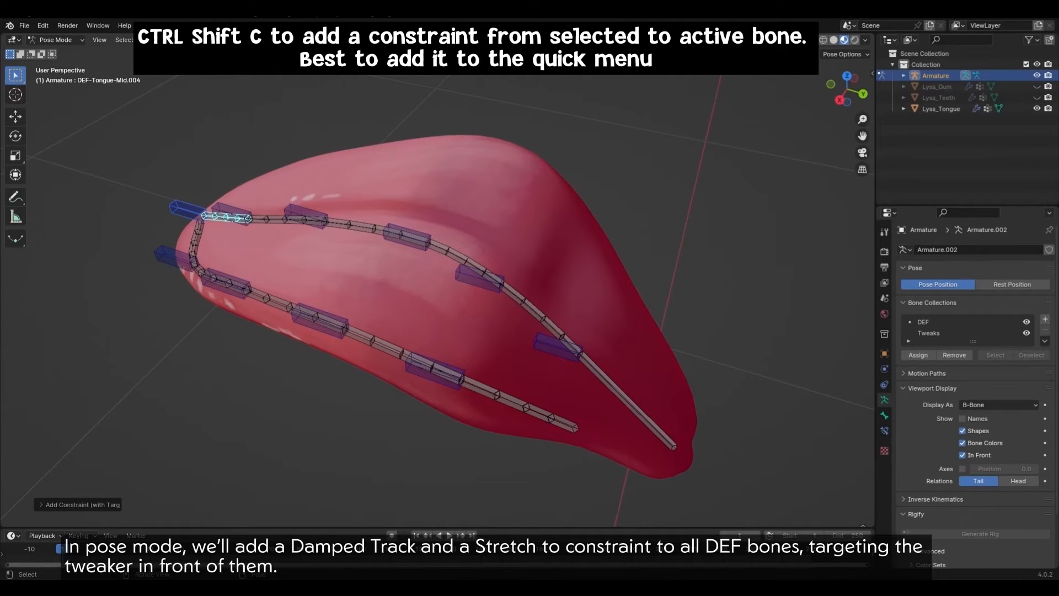
{"action": "left_click", "coordinate": [556, 347]}
{"action": "left_click", "coordinate": [618, 389], "text": "shift"}
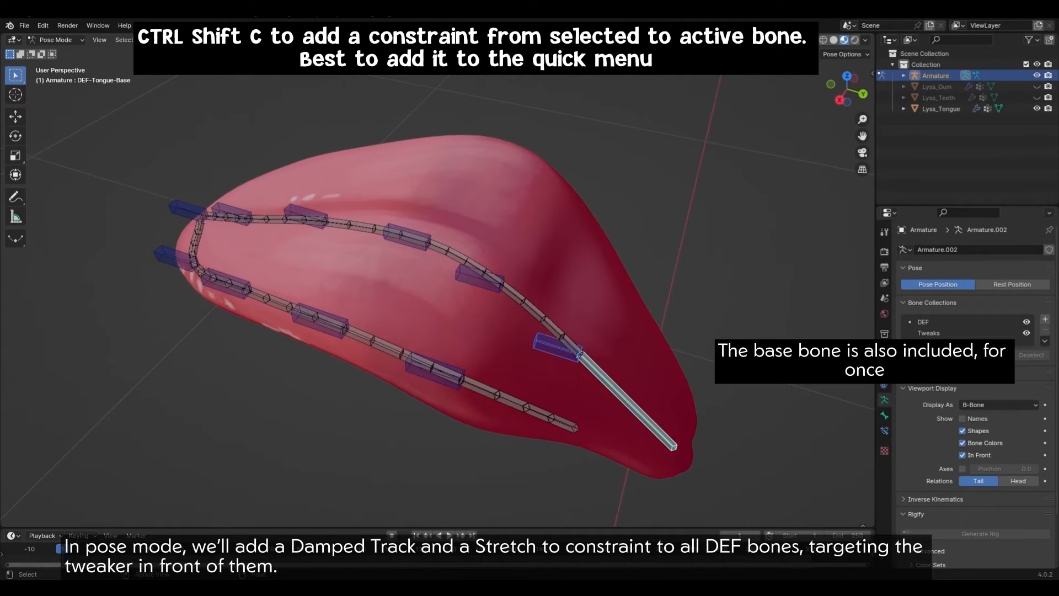
{"action": "key", "text": "q"}
{"action": "left_click", "coordinate": [653, 325]}
{"action": "left_click", "coordinate": [602, 276]}
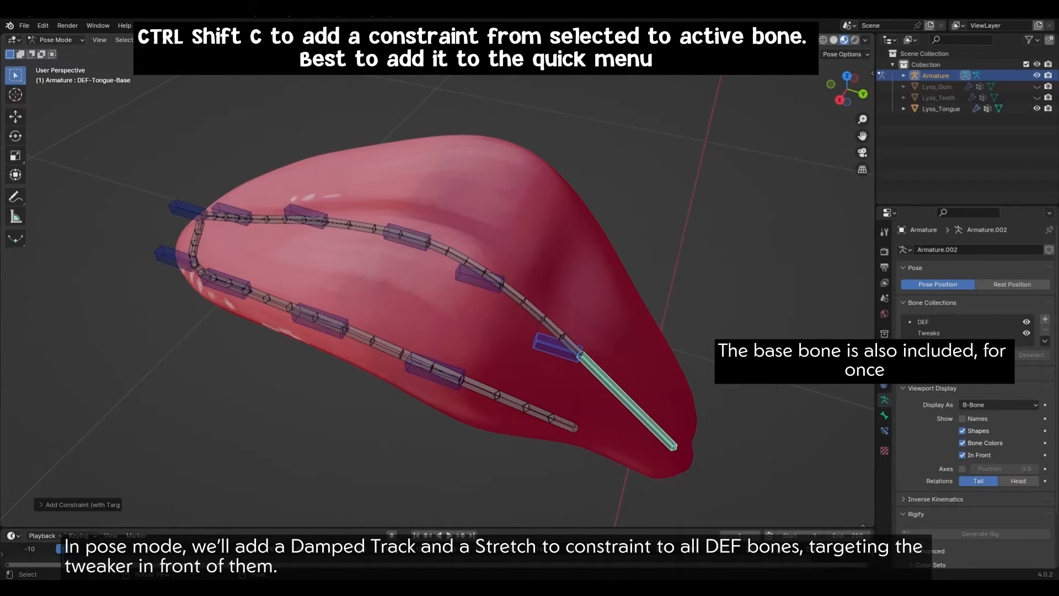
{"action": "key", "text": "ctrl+shift+c"}
{"action": "left_click", "coordinate": [635, 326]}
Step: Add Damped Track and Stretch To on DEF-Tongue-Mid, targeting the next tweak bone
{"action": "left_click", "coordinate": [482, 280]}
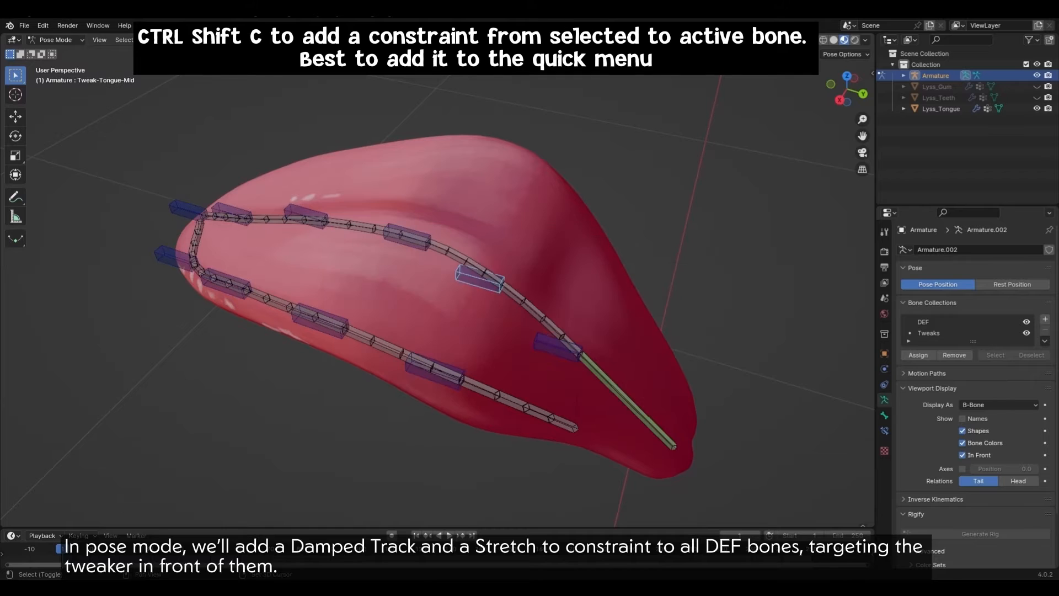
{"action": "left_click", "coordinate": [532, 319], "text": "shift"}
{"action": "key", "text": "q"}
{"action": "left_click", "coordinate": [596, 288]}
{"action": "left_click", "coordinate": [553, 240]}
{"action": "key", "text": "q"}
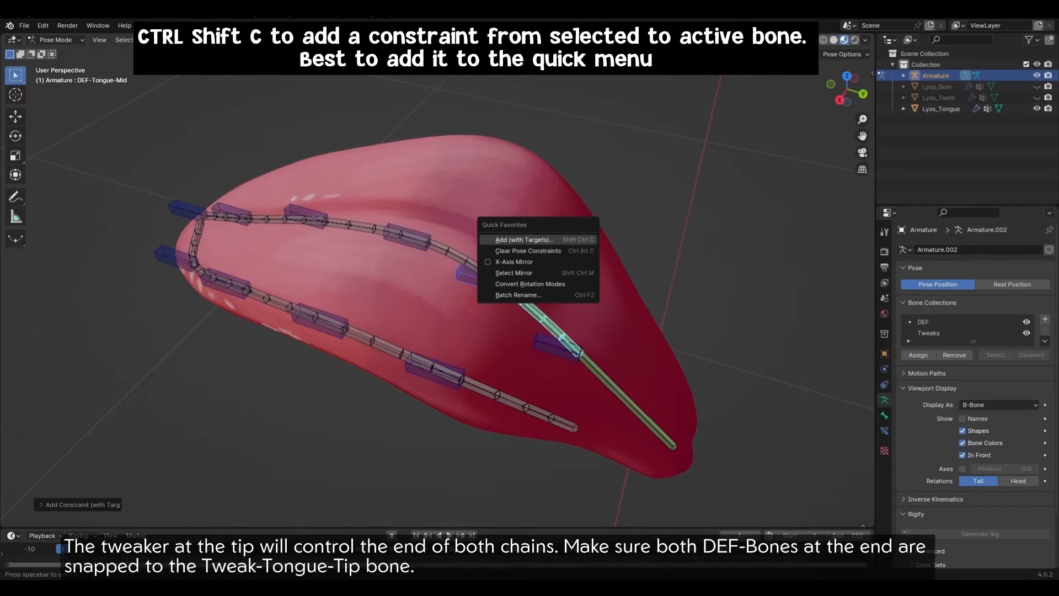
{"action": "left_click", "coordinate": [557, 237]}
{"action": "left_click", "coordinate": [548, 287]}
Step: Add Damped Track and Stretch To on DEF-Tongue-Mid.001, targeting its tweak bone
{"action": "left_click", "coordinate": [407, 237]}
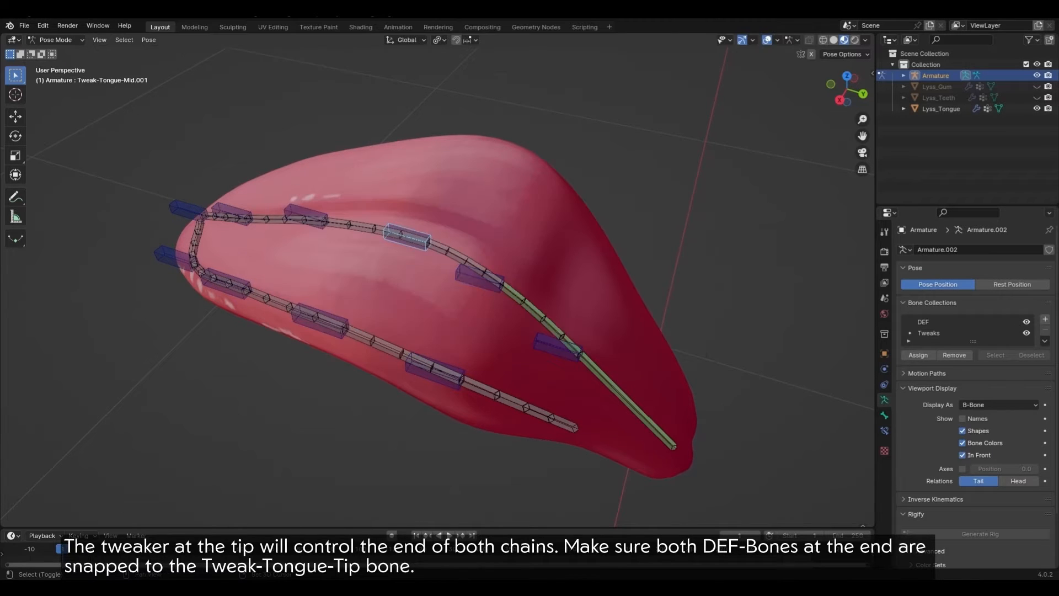
{"action": "left_click", "coordinate": [466, 261], "text": "shift"}
{"action": "key", "text": "q"}
{"action": "left_click", "coordinate": [540, 246]}
{"action": "left_click", "coordinate": [492, 199]}
{"action": "key", "text": "q"}
{"action": "left_click", "coordinate": [473, 202]}
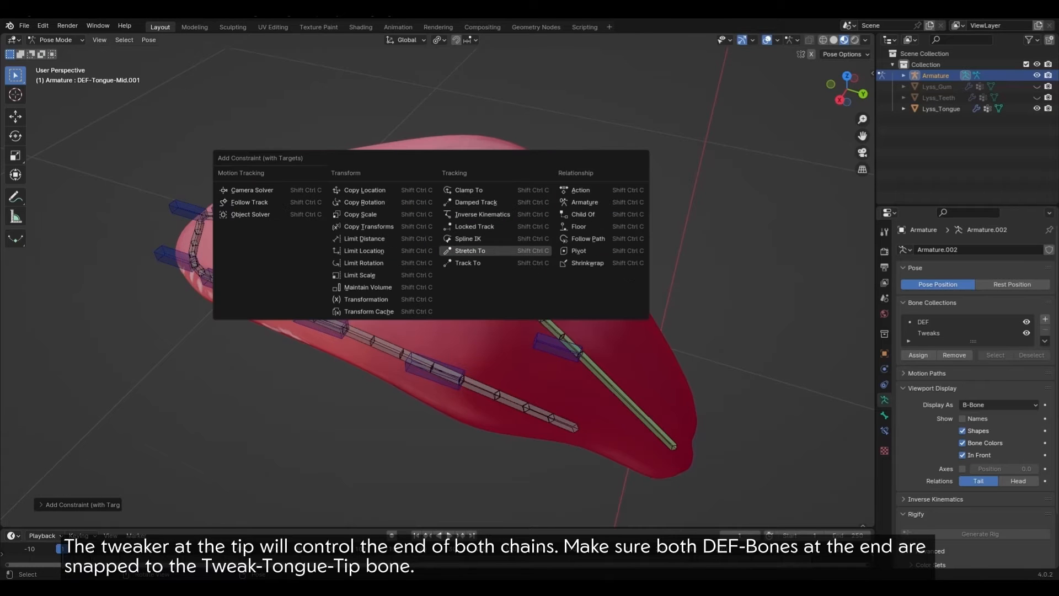
{"action": "left_click", "coordinate": [472, 250]}
Step: Constrain the next DEF-Tongue-Mid bone toward Tweak-Tongue-Mid.003 with tracking and stretch
{"action": "middle_click_drag", "start_coordinate": [473, 251], "coordinate": [546, 271]}
{"action": "left_click", "coordinate": [396, 313]}
{"action": "left_click", "coordinate": [473, 280], "text": "shift"}
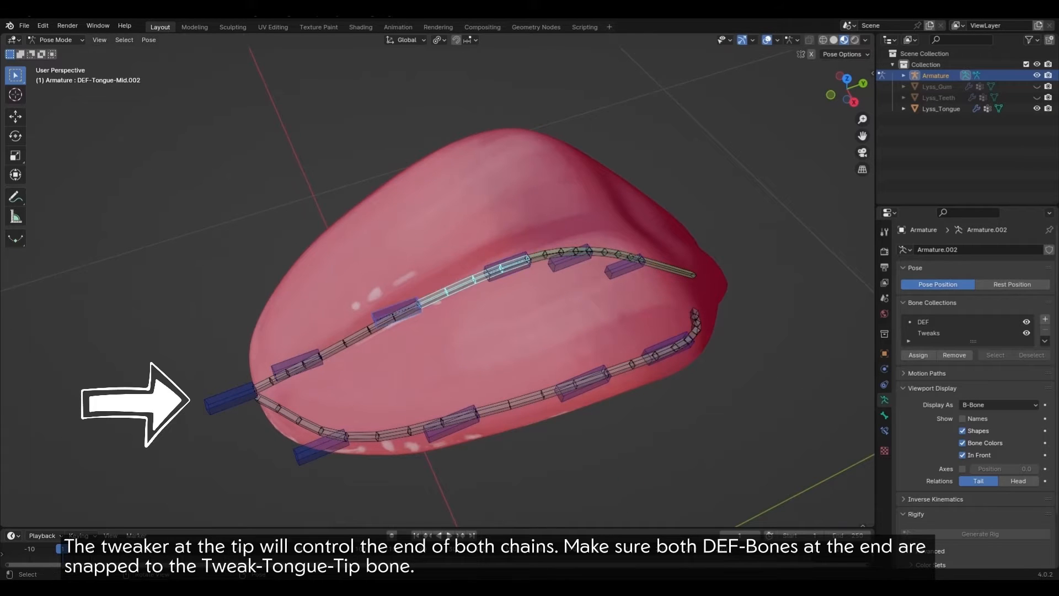
{"action": "key", "text": "q"}
{"action": "left_click", "coordinate": [472, 269]}
{"action": "left_click", "coordinate": [470, 220]}
{"action": "left_click", "coordinate": [296, 365]}
Step: Give the left DEF bone the same constraints aimed at the left tweak bone
{"action": "left_click", "coordinate": [372, 330], "text": "shift"}
{"action": "key", "text": "q"}
{"action": "left_click", "coordinate": [394, 323]}
{"action": "middle_click_drag", "start_coordinate": [400, 325], "coordinate": [422, 300]}
{"action": "left_click", "coordinate": [377, 381]}
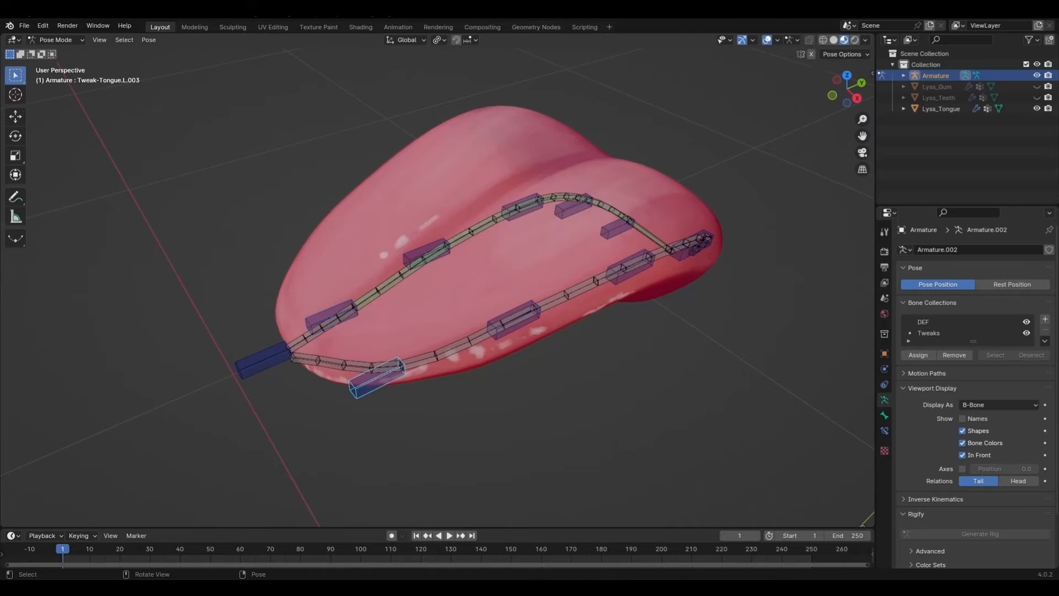
{"action": "left_click", "coordinate": [358, 365], "text": "shift"}
{"action": "key", "text": "q"}
Step: In Edit Mode, snap the DEF bone's tip onto the tweak bone's tail via the 3D cursor
{"action": "key", "text": "Tab"}
{"action": "left_click", "coordinate": [288, 349]}
{"action": "key", "text": "shift+s"}
{"action": "left_click", "coordinate": [291, 358]}
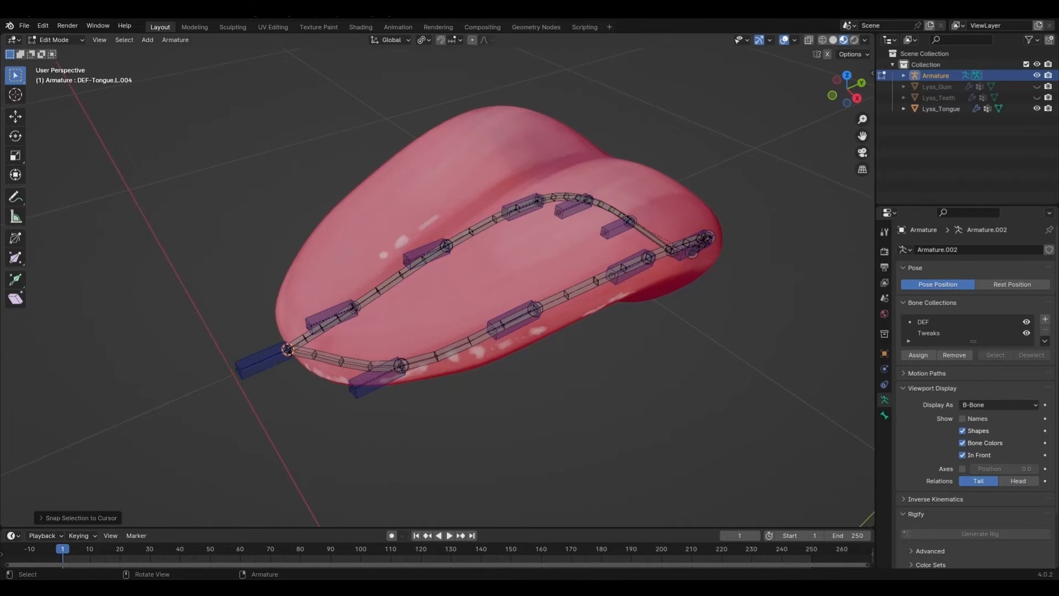
{"action": "key", "text": "Tab"}
{"action": "left_click", "coordinate": [262, 361]}
{"action": "left_click", "coordinate": [344, 362], "text": "shift"}
{"action": "left_click", "coordinate": [345, 286]}
Step: Constrain DEF-Tongue.L bones toward Tweak-Tongue.L.003 and the next tweak, then box-select all tongue bones
{"action": "left_click", "coordinate": [377, 381]}
{"action": "left_click", "coordinate": [448, 350], "text": "shift"}
{"action": "key", "text": "ctrl+shift+c"}
{"action": "left_click", "coordinate": [433, 329]}
{"action": "key", "text": "ctrl+shift+c"}
{"action": "middle_click_drag", "start_coordinate": [474, 320], "coordinate": [425, 381]}
{"action": "left_click", "coordinate": [430, 368]}
{"action": "left_click", "coordinate": [437, 417], "text": "shift"}
{"action": "key", "text": "ctrl+shift+c"}
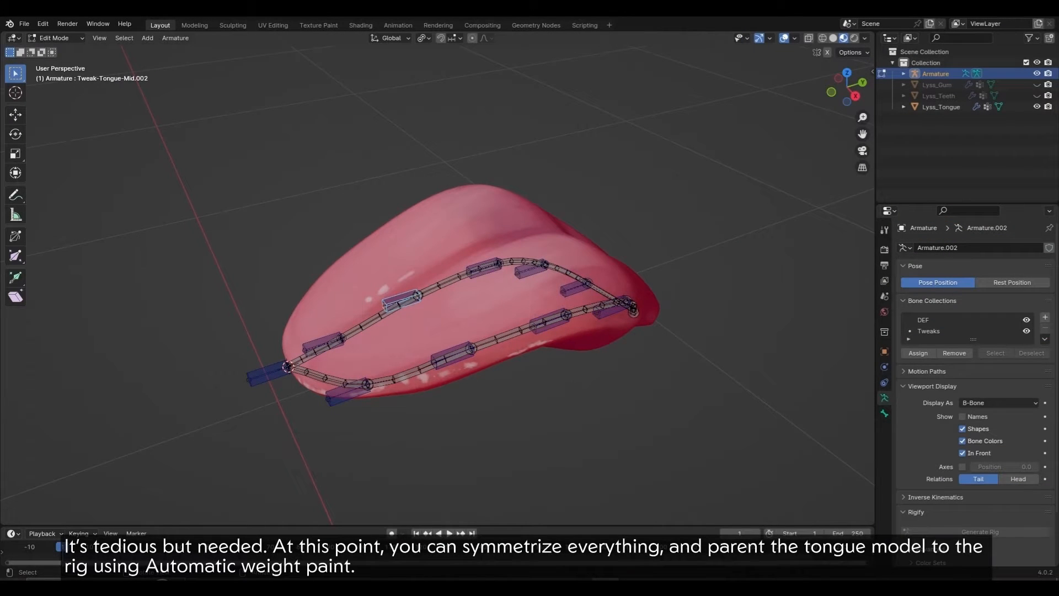
{"action": "left_click_drag", "start_coordinate": [201, 164], "coordinate": [740, 456]}
{"action": "right_click", "coordinate": [565, 278]}
Step: Symmetrize the selected tongue bones to the opposite side and clear the selection
{"action": "left_click", "coordinate": [567, 354]}
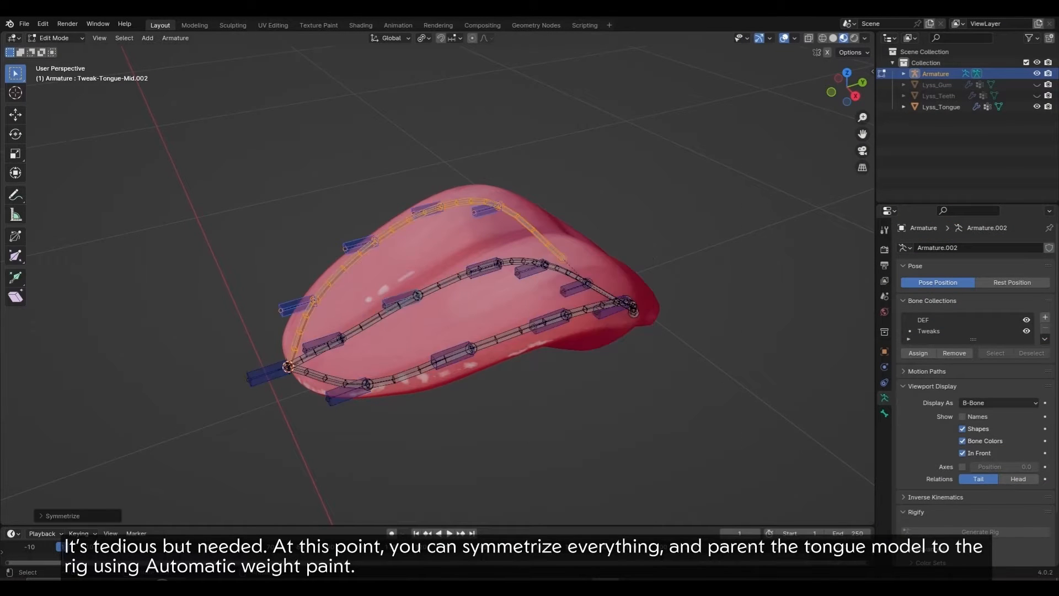
{"action": "middle_click_drag", "start_coordinate": [567, 354], "coordinate": [598, 346]}
{"action": "key", "text": "Tab"}
{"action": "key", "text": "alt+a"}
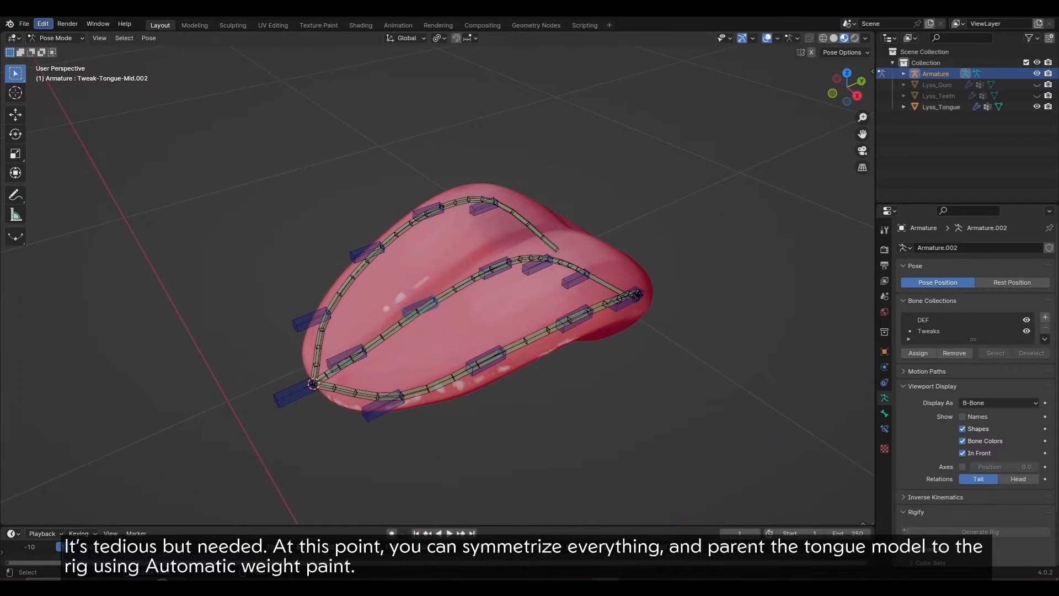
Step: Turn off Lock Object Modes and parent Lyss_Tongue to the armature with Automatic Weights
{"action": "left_click", "coordinate": [43, 24]}
{"action": "left_click", "coordinate": [77, 151]}
{"action": "left_click", "coordinate": [441, 264]}
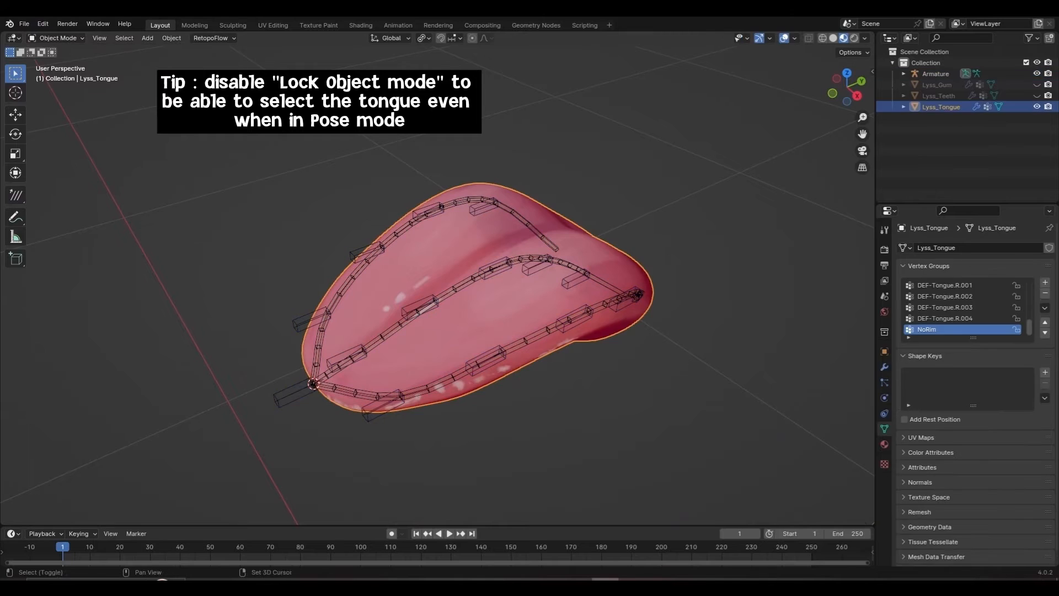
{"action": "left_click", "coordinate": [525, 341], "text": "shift"}
{"action": "key", "text": "ctrl+p"}
{"action": "left_click", "coordinate": [501, 403]}
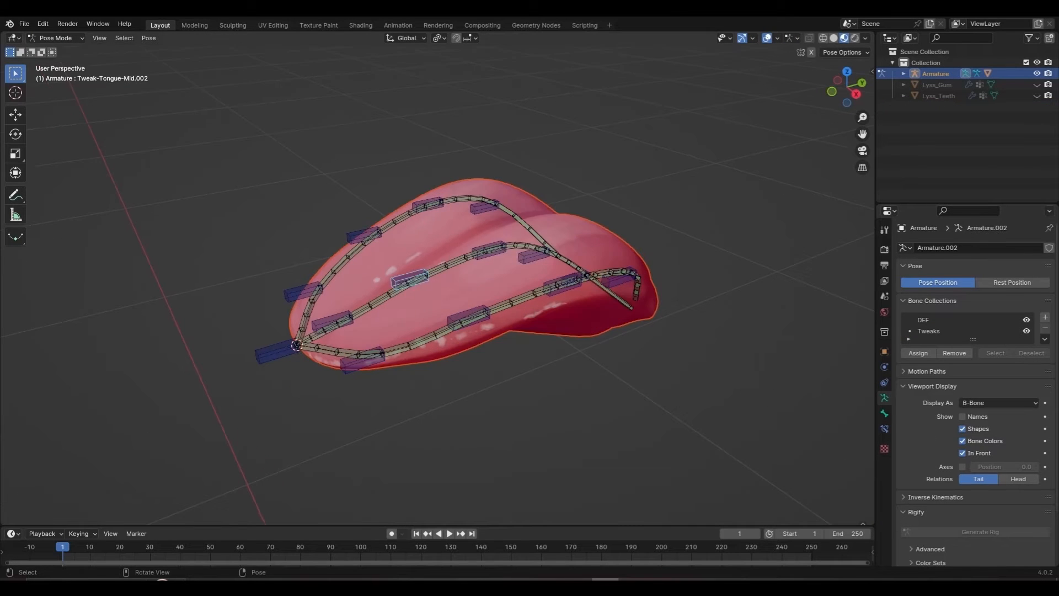
Step: Test-move Tweak-Tongue.L.002 to check the mesh deforms, then cancel the move
{"action": "key", "text": "g"}
{"action": "key", "text": "Escape"}
{"action": "left_click", "coordinate": [469, 318]}
{"action": "key", "text": "g"}
{"action": "key", "text": "Escape"}
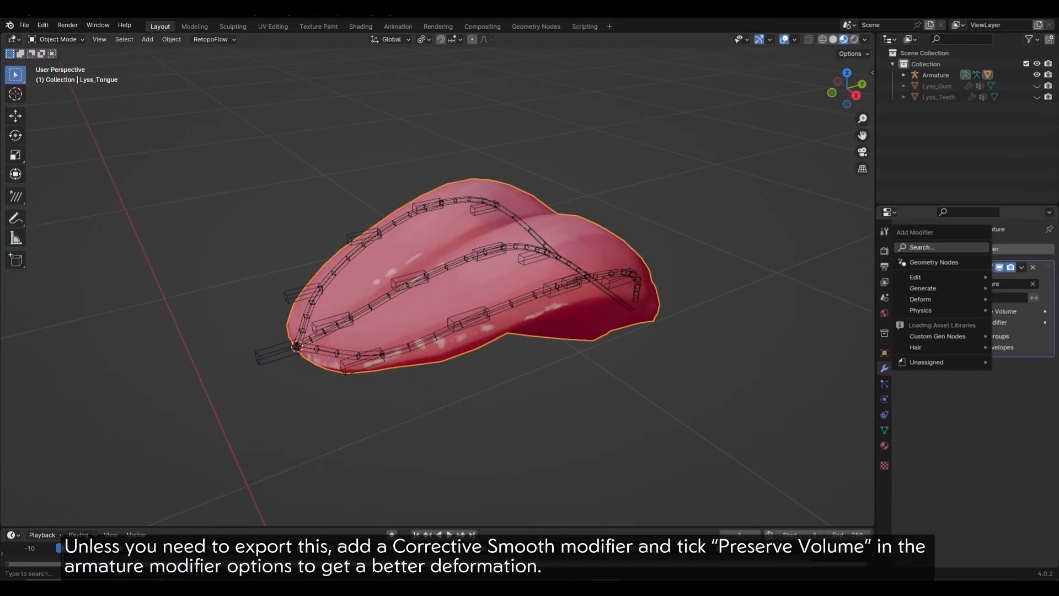
Step: Add a Corrective Smooth modifier to the Lyss_Tongue mesh
{"action": "key", "text": "shift+a"}
{"action": "type", "text": "c"}
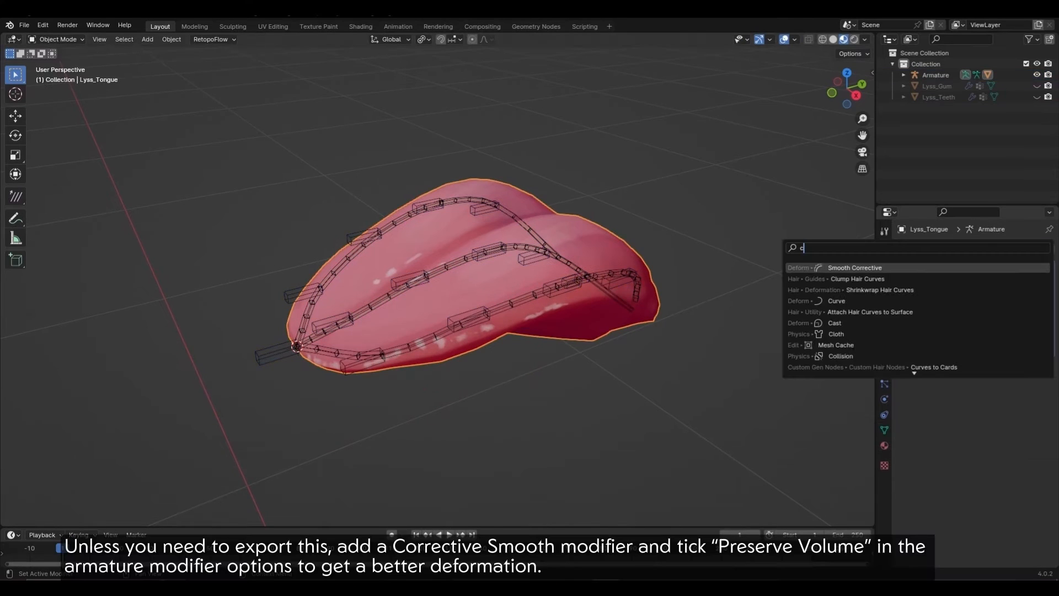
{"action": "key", "text": "Return"}
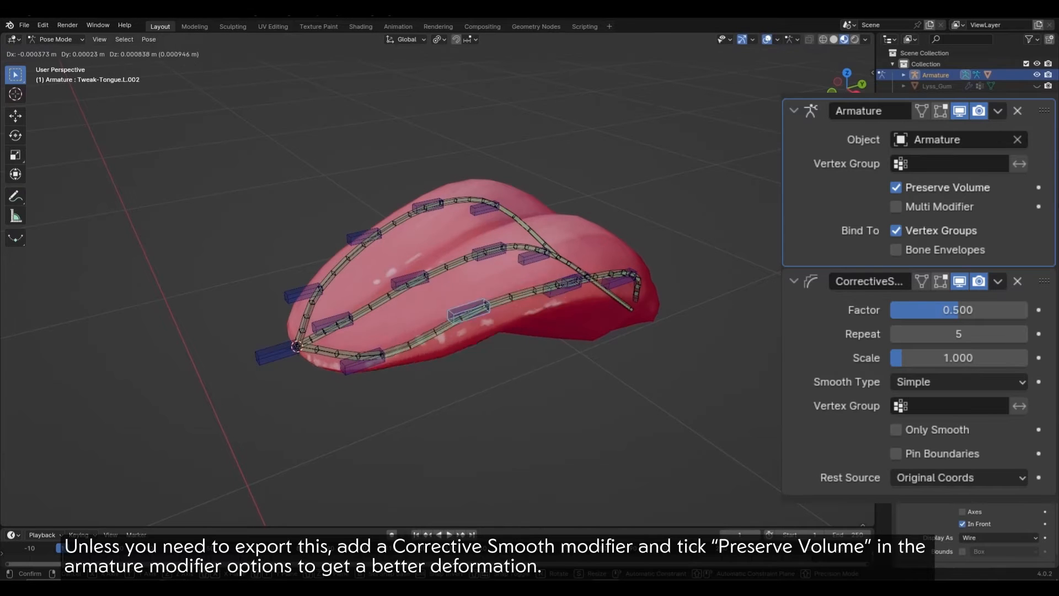
Step: Test the bending by moving Tweak-Tongue.L.001 down and Tweak-Tongue.L.002 down and right
{"action": "key", "text": "g"}
{"action": "left_click", "coordinate": [362, 361]}
{"action": "key", "text": "g"}
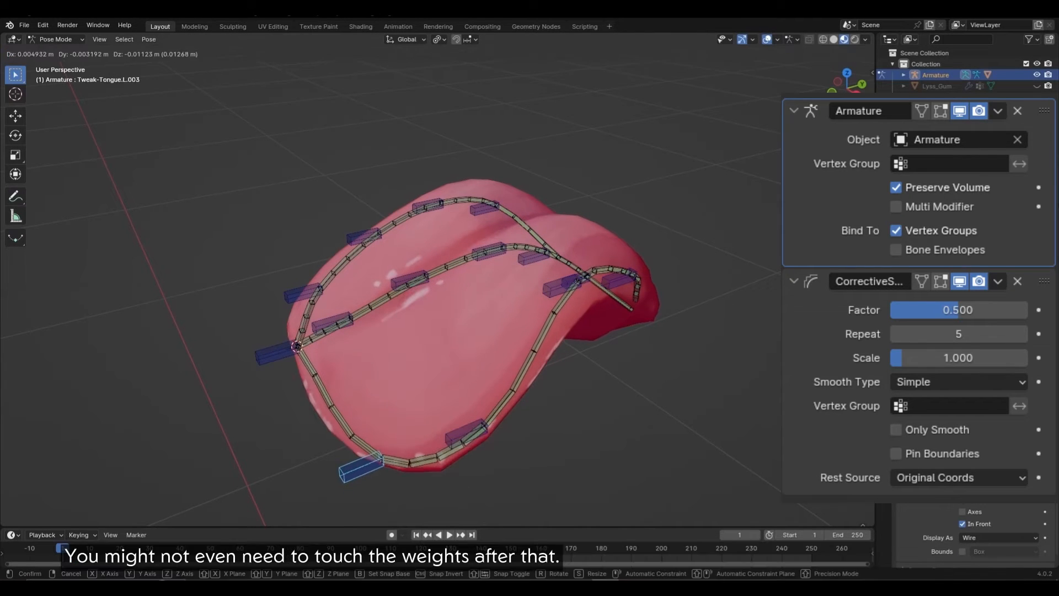
{"action": "left_click", "coordinate": [361, 467]}
{"action": "left_click", "coordinate": [466, 434]}
{"action": "key", "text": "g"}
{"action": "left_click", "coordinate": [487, 457]}
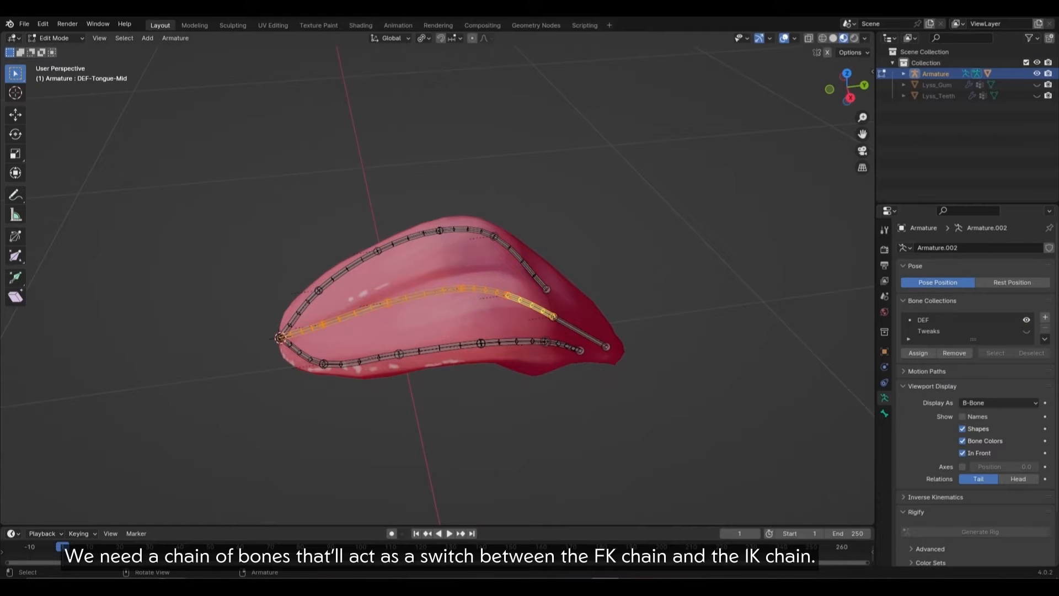
Step: Duplicate the middle DEF chain in place and add a new MCH bone collection
{"action": "key", "text": "shift+d"}
{"action": "key", "text": "Escape"}
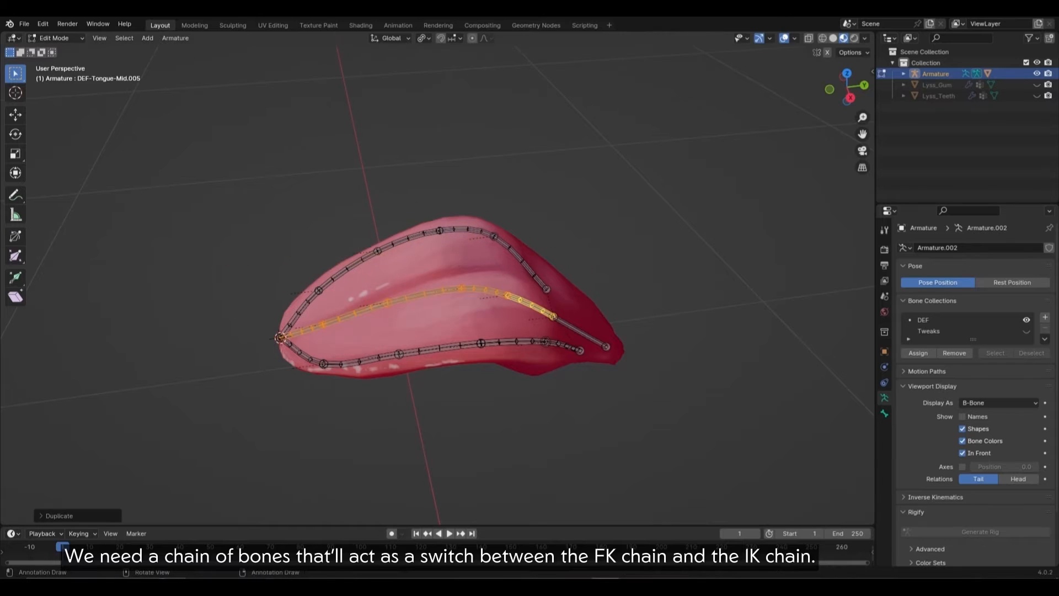
{"action": "left_click", "coordinate": [1044, 317]}
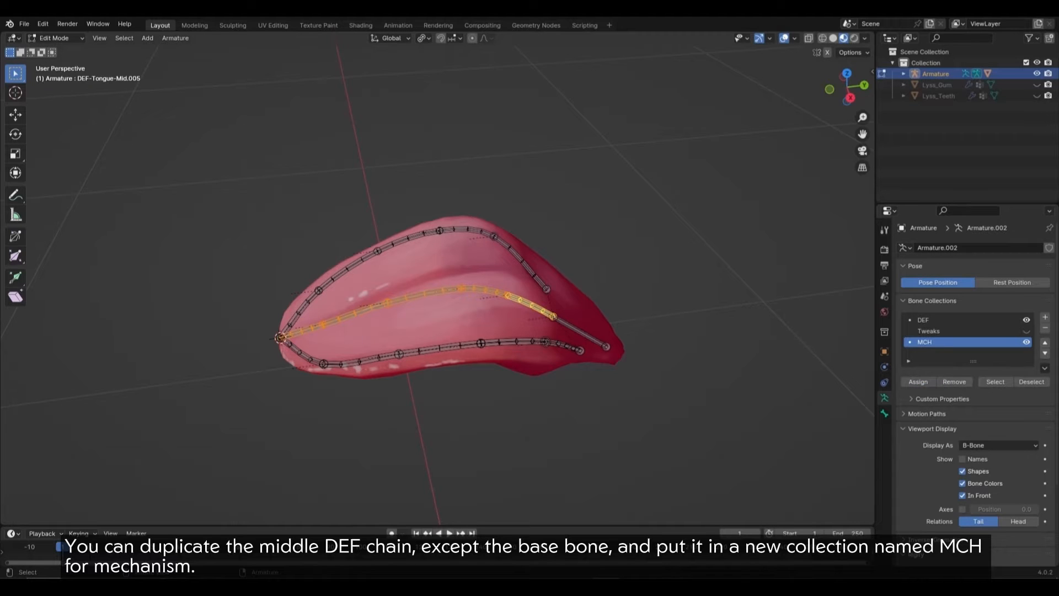
Step: Batch-rename the copied bones with a new name, MCH-Switch-Tongue
{"action": "key", "text": "ctrl+F2"}
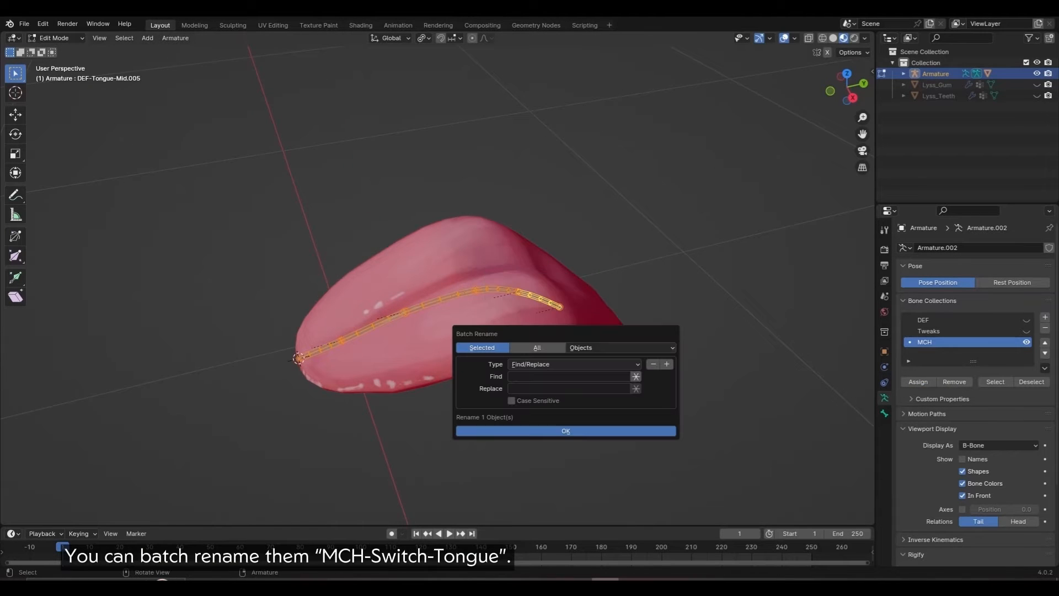
{"action": "left_click", "coordinate": [620, 348]}
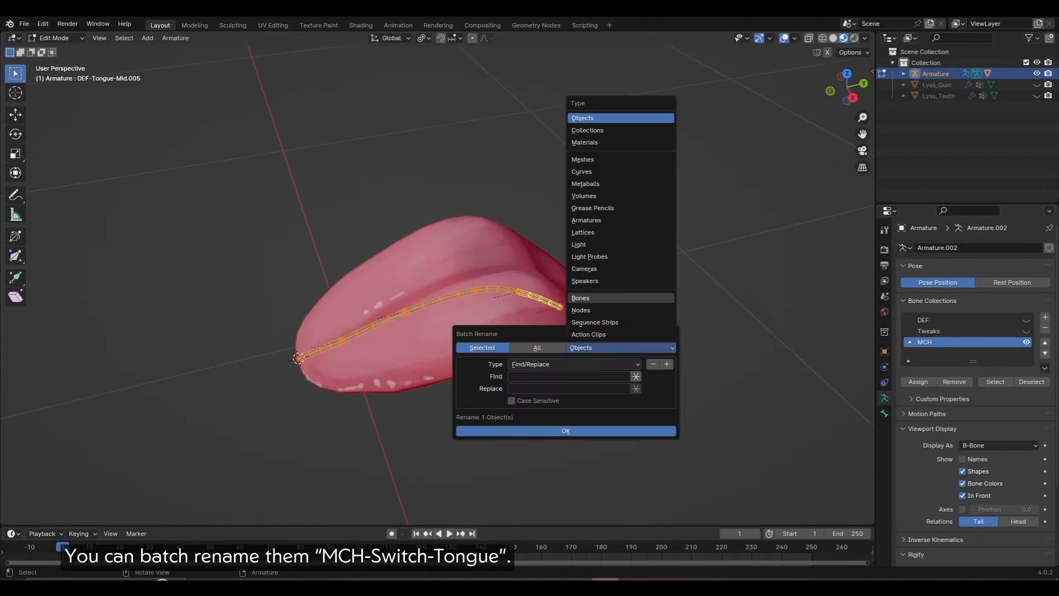
{"action": "left_click", "coordinate": [574, 364]}
{"action": "left_click", "coordinate": [546, 388]}
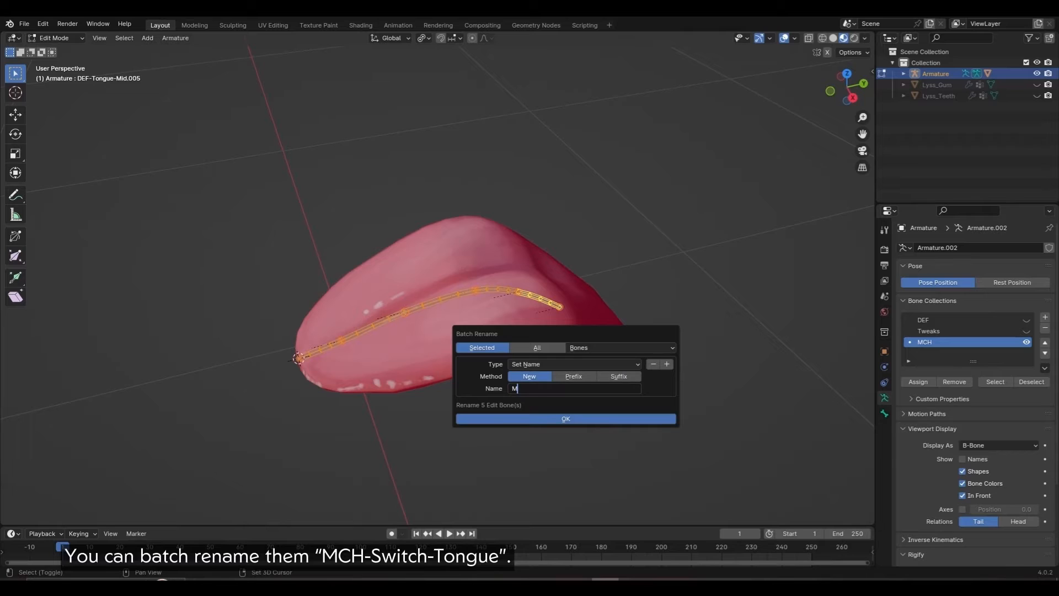
Step: Set the copied bones' bendy bone segments to 1
{"action": "type", "text": "e"}
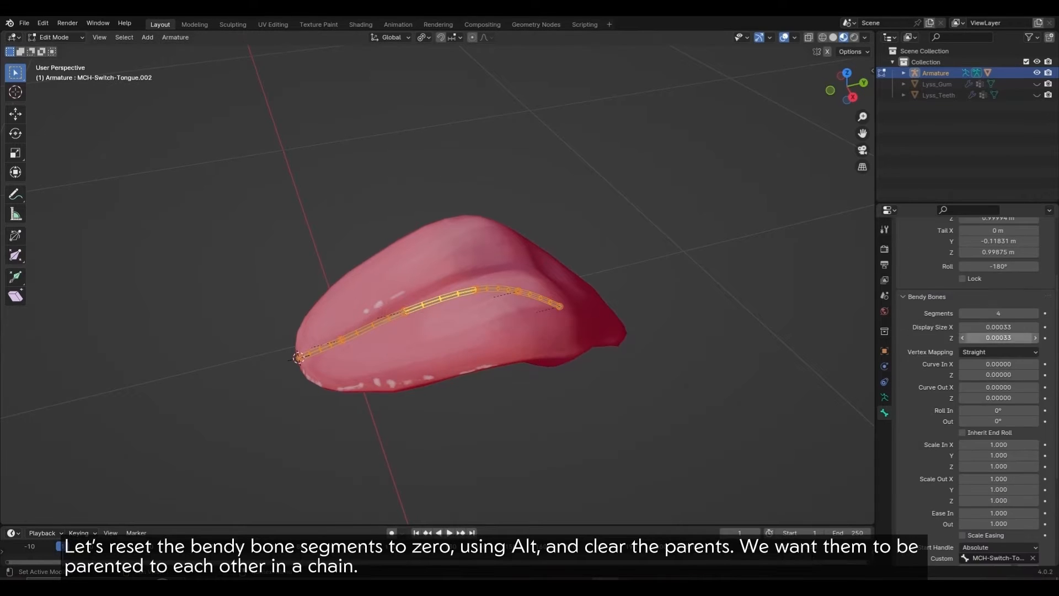
{"action": "left_click", "coordinate": [998, 313]}
{"action": "type", "text": "0"}
{"action": "key", "text": "alt+Return"}
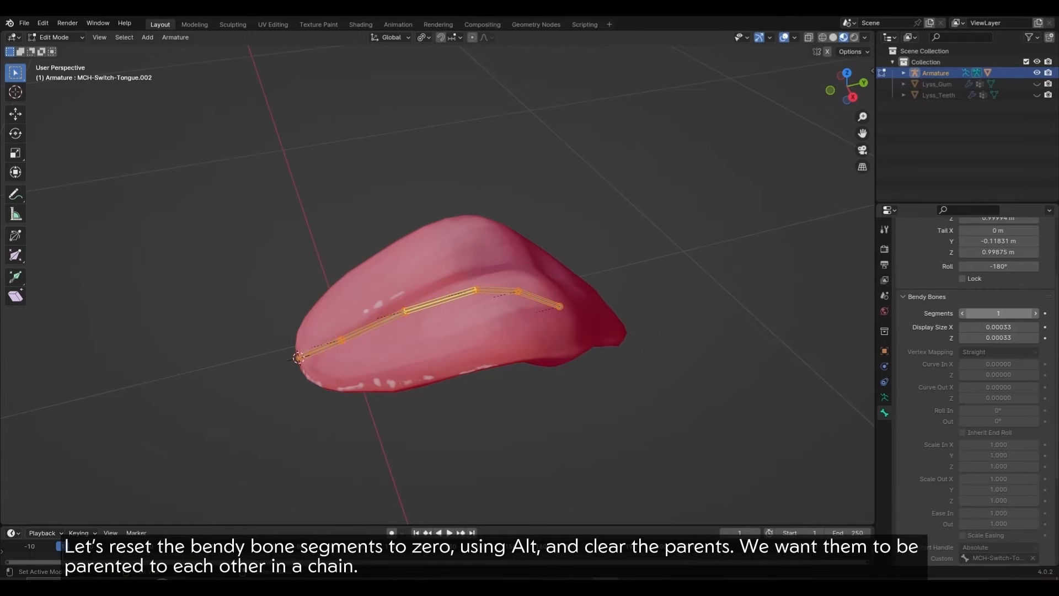
Step: Clear the bones' parents and parent the first two to their neighbours with Keep Offset
{"action": "key", "text": "alt+p"}
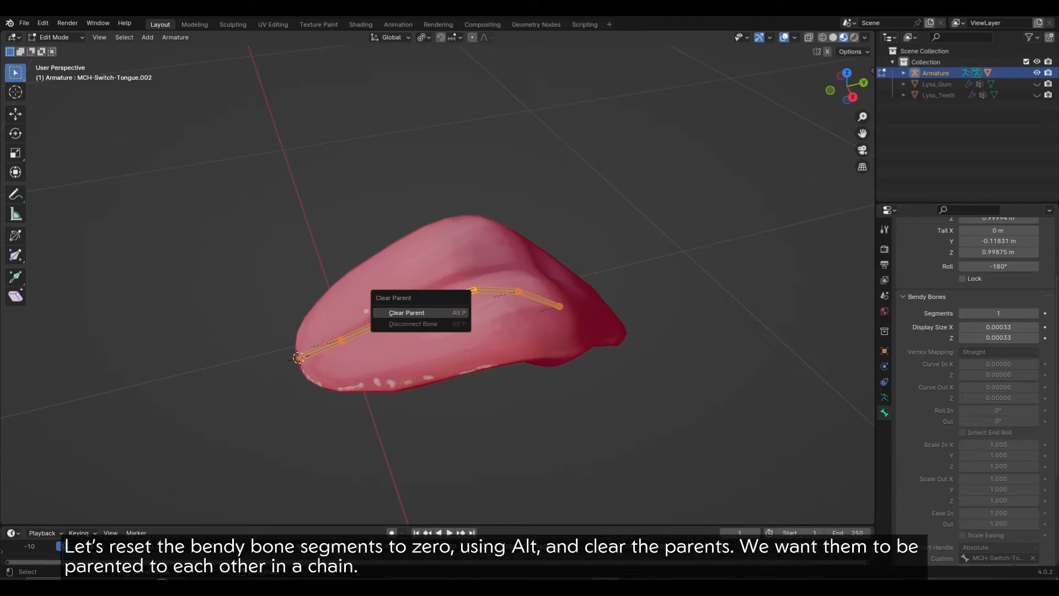
{"action": "left_click", "coordinate": [406, 312]}
{"action": "left_click", "coordinate": [386, 319]}
{"action": "key", "text": "q"}
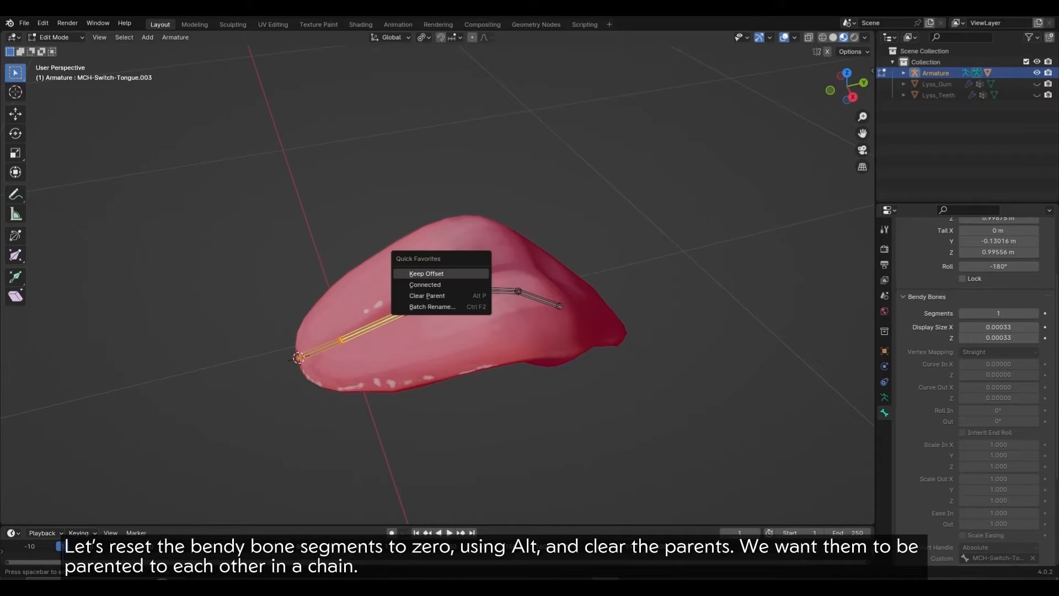
{"action": "left_click", "coordinate": [449, 273]}
{"action": "left_click", "coordinate": [376, 324]}
{"action": "left_click", "coordinate": [441, 298], "text": "shift"}
{"action": "key", "text": "q"}
{"action": "left_click", "coordinate": [480, 286]}
Step: Parent the third and fourth bones to their neighbours with Keep Offset, completing the chain
{"action": "left_click", "coordinate": [442, 300]}
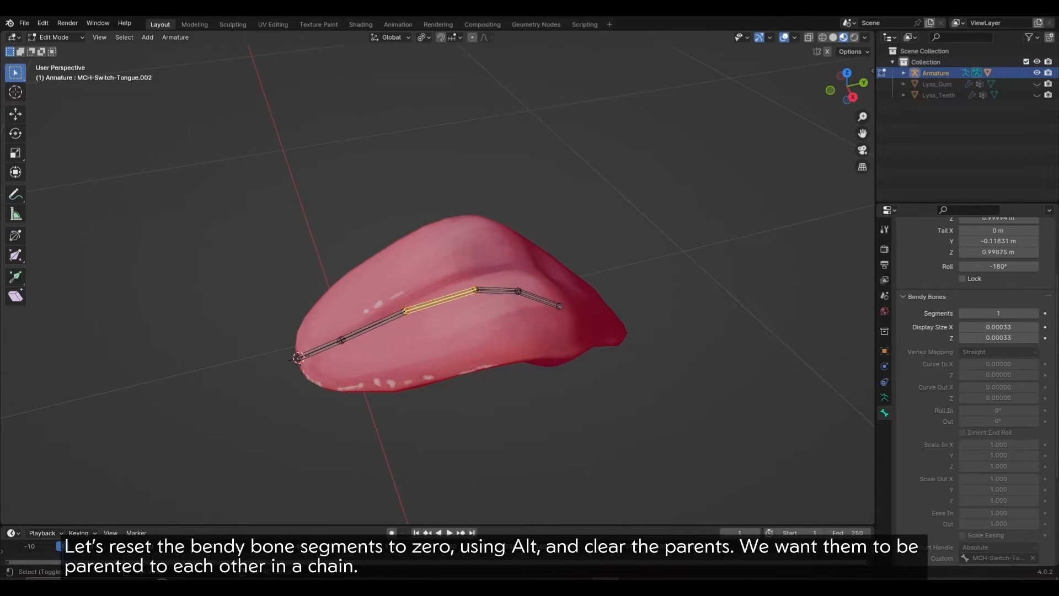
{"action": "left_click", "coordinate": [498, 291], "text": "shift"}
{"action": "key", "text": "q"}
{"action": "left_click", "coordinate": [536, 274]}
{"action": "left_click", "coordinate": [497, 291]}
{"action": "left_click", "coordinate": [539, 299], "text": "shift"}
{"action": "key", "text": "q"}
{"action": "left_click", "coordinate": [524, 282]}
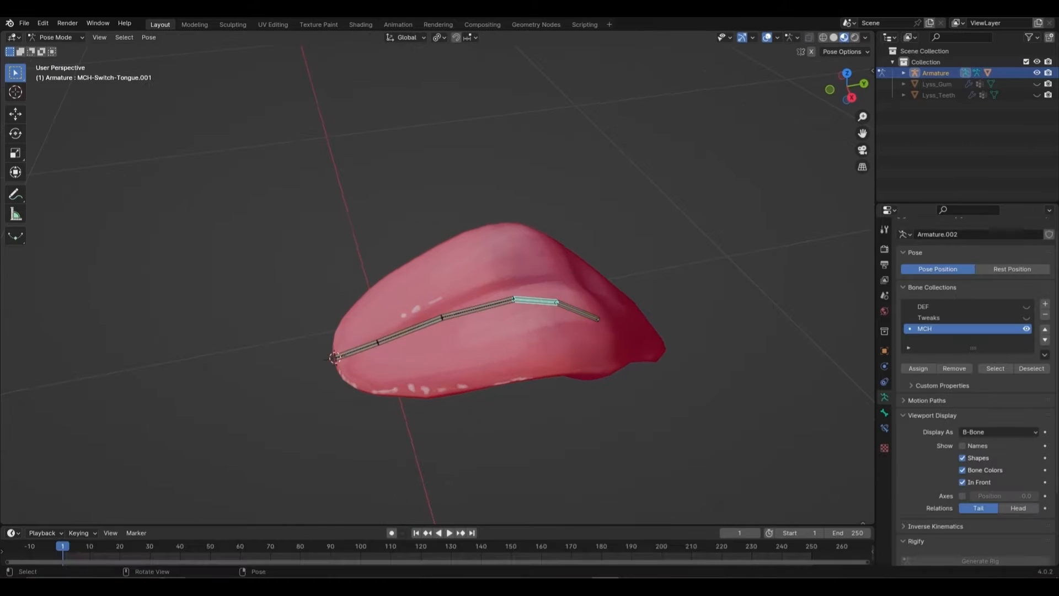
Step: Select the whole MCH-Switch chain, clear its pose constraints, and show Bone properties
{"action": "left_click_drag", "start_coordinate": [293, 213], "coordinate": [660, 382]}
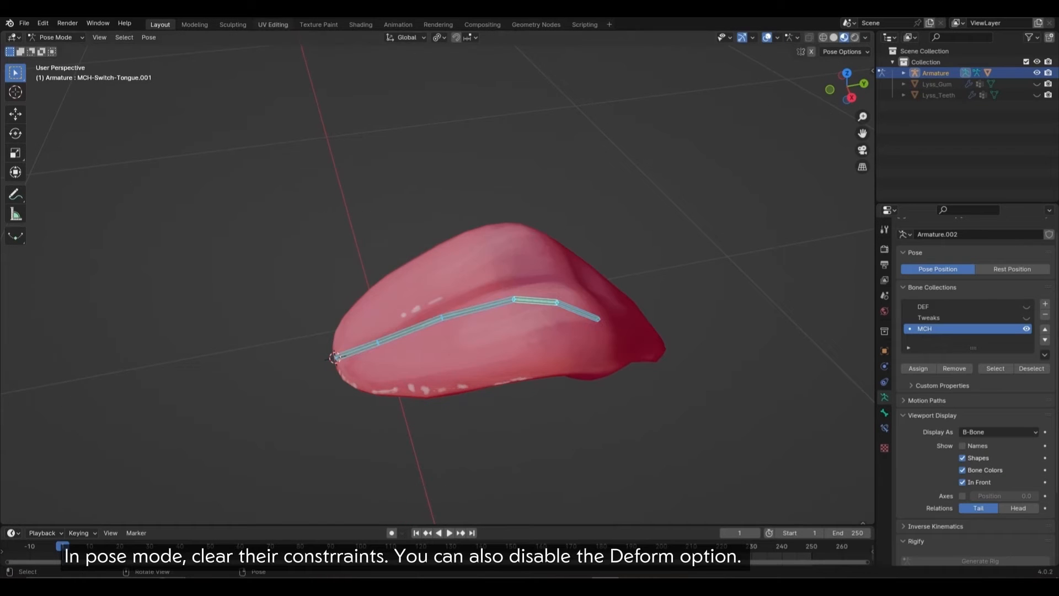
{"action": "left_click", "coordinate": [149, 37]}
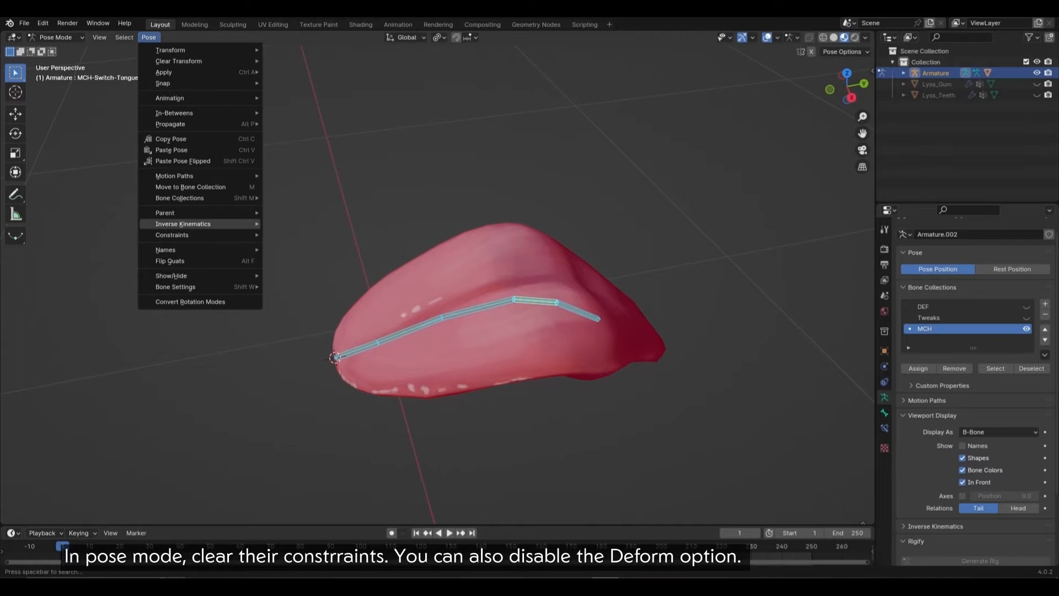
{"action": "mouse_move", "coordinate": [172, 235]}
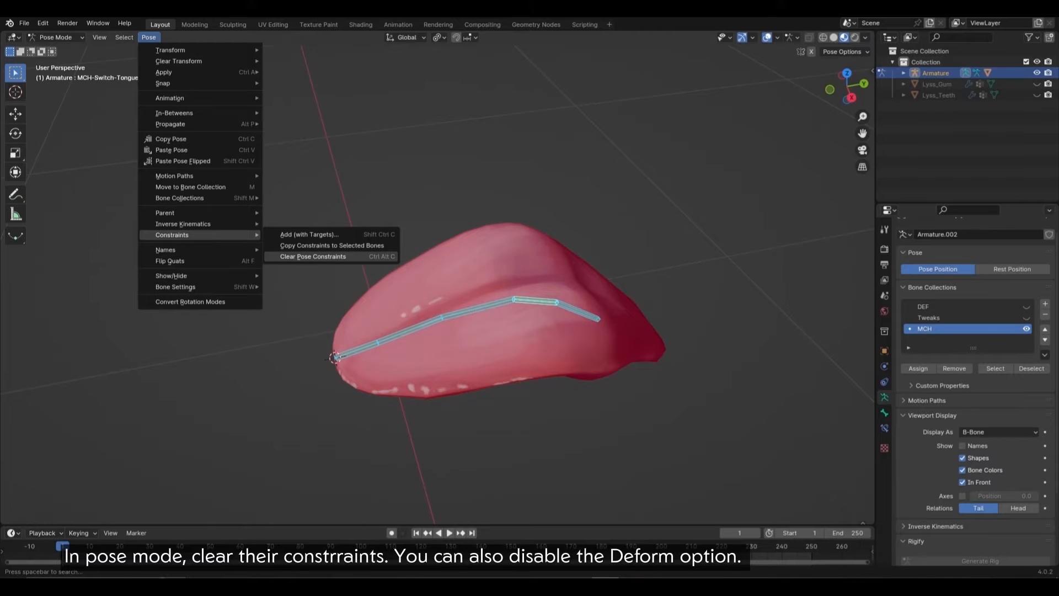
{"action": "left_click", "coordinate": [313, 256]}
{"action": "left_click", "coordinate": [884, 413]}
{"action": "scroll", "coordinate": [973, 386], "scroll_direction": "down", "scroll_amount": 18}
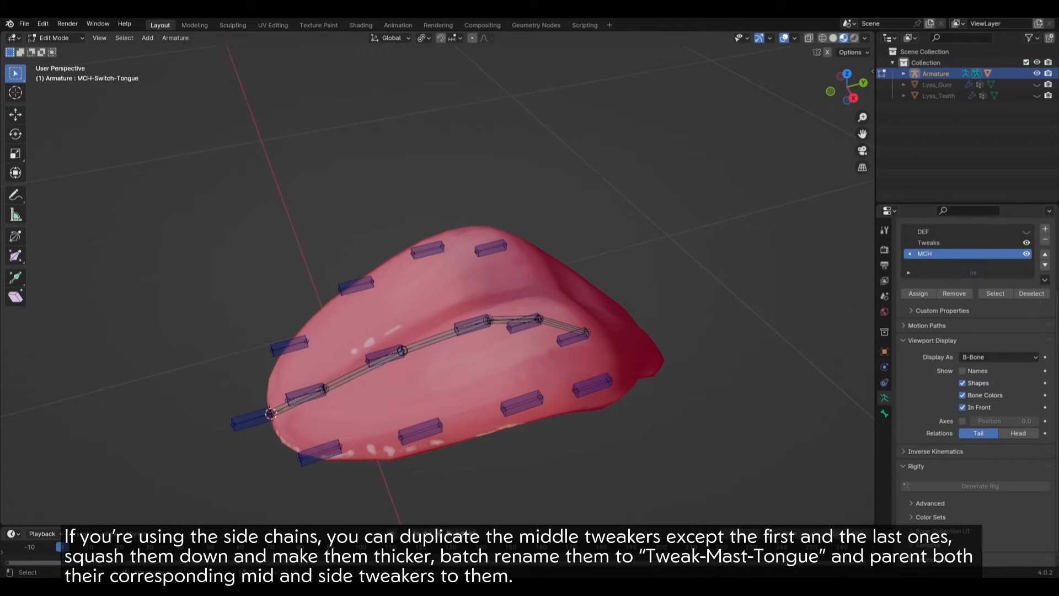
Step: Select the middle tweak bones and duplicate them in place
{"action": "middle_click_drag", "start_coordinate": [276, 433], "coordinate": [306, 413]}
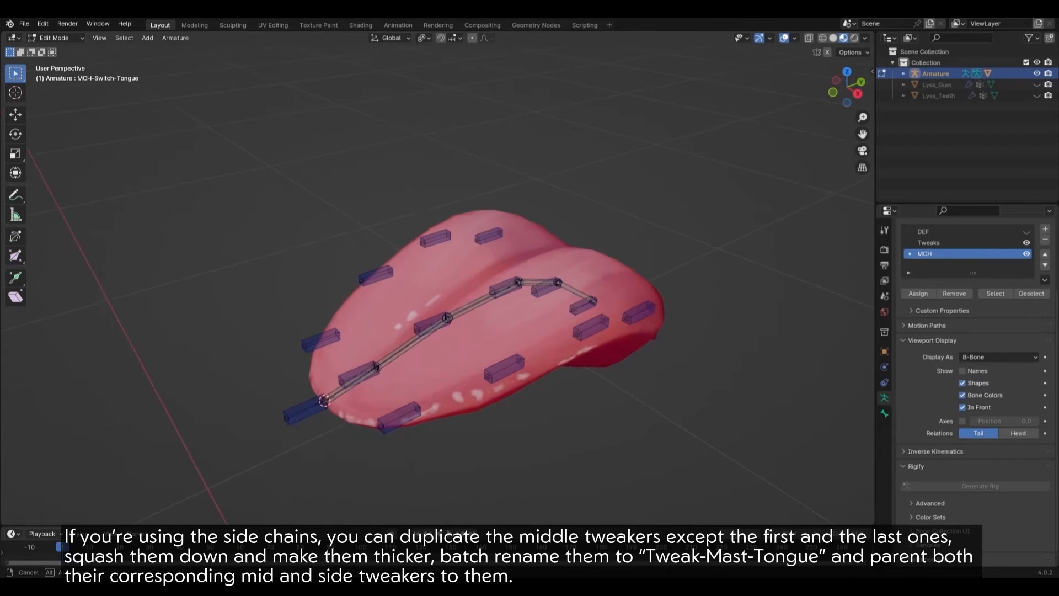
{"action": "left_click", "coordinate": [307, 411]}
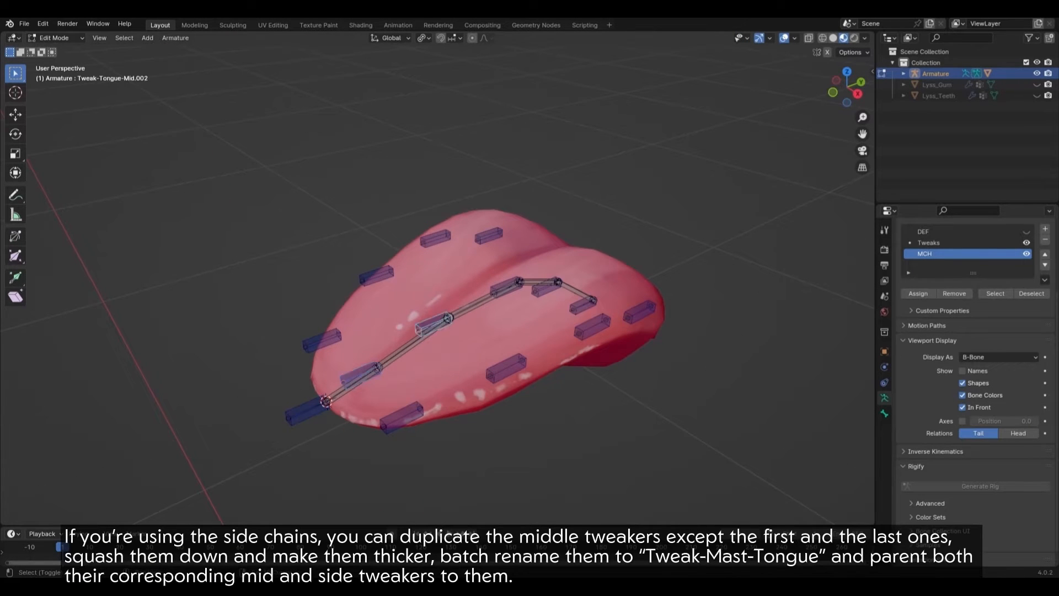
{"action": "middle_click_drag", "start_coordinate": [433, 326], "coordinate": [389, 331]}
{"action": "middle_click_drag", "start_coordinate": [494, 330], "coordinate": [508, 320]}
{"action": "left_click", "coordinate": [510, 317]}
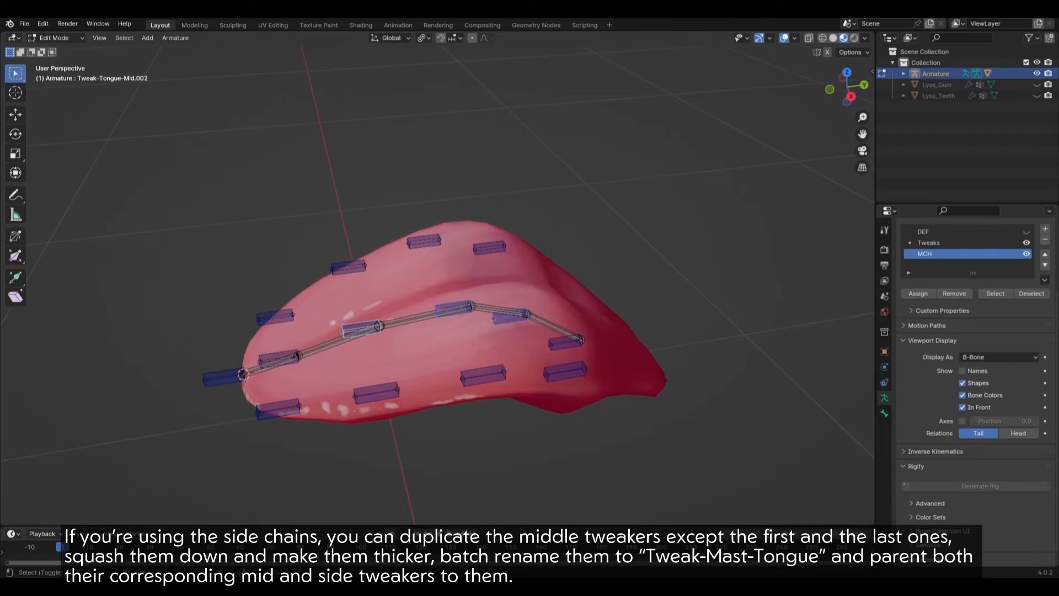
{"action": "key", "text": "shift+d"}
{"action": "key", "text": "Escape"}
Step: Make the duplicated tweak bones shorter and thicker
{"action": "key", "text": "ctrl+alt+s"}
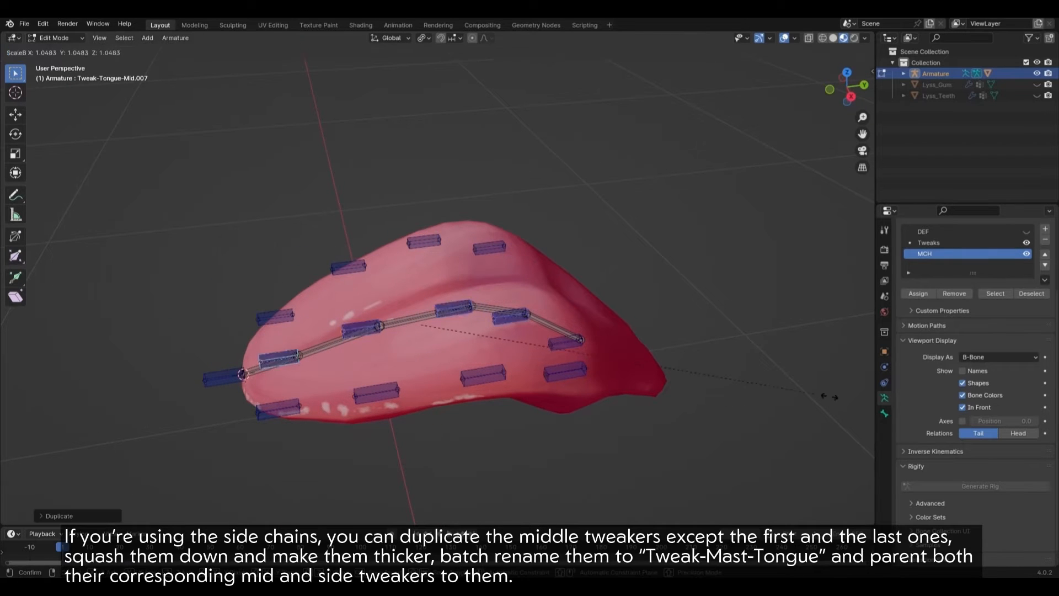
{"action": "key", "text": "Return"}
{"action": "key", "text": "s"}
{"action": "key", "text": "Return"}
{"action": "key", "text": "ctrl+alt+s"}
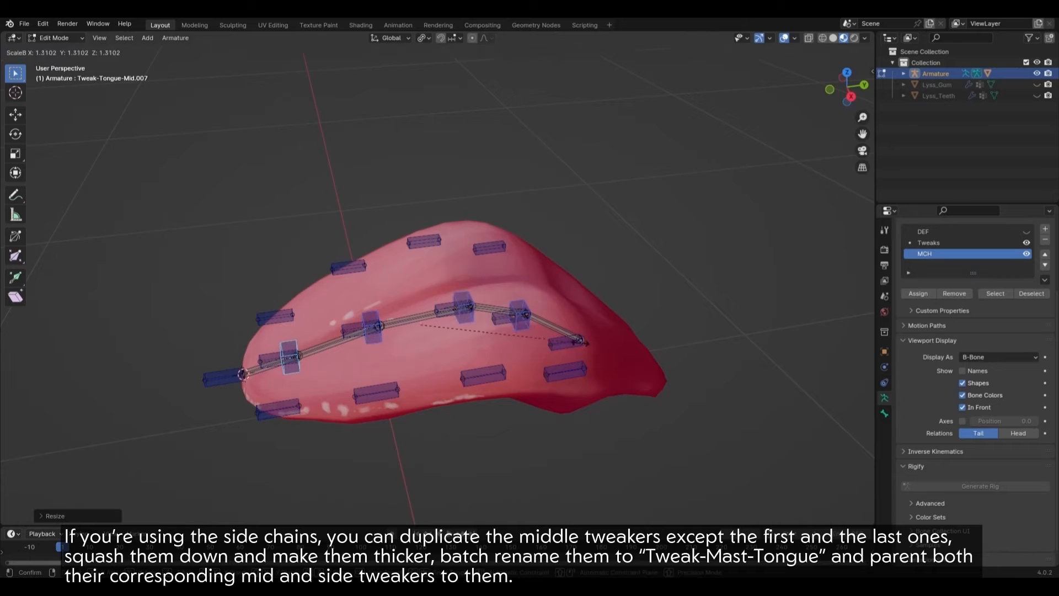
{"action": "key", "text": "Return"}
Step: Batch-rename the duplicates from Tweak to Tweak-Mast using Find/Replace, then choose Strip Characters
{"action": "key", "text": "q"}
{"action": "left_click", "coordinate": [638, 362]}
{"action": "left_click", "coordinate": [641, 396]}
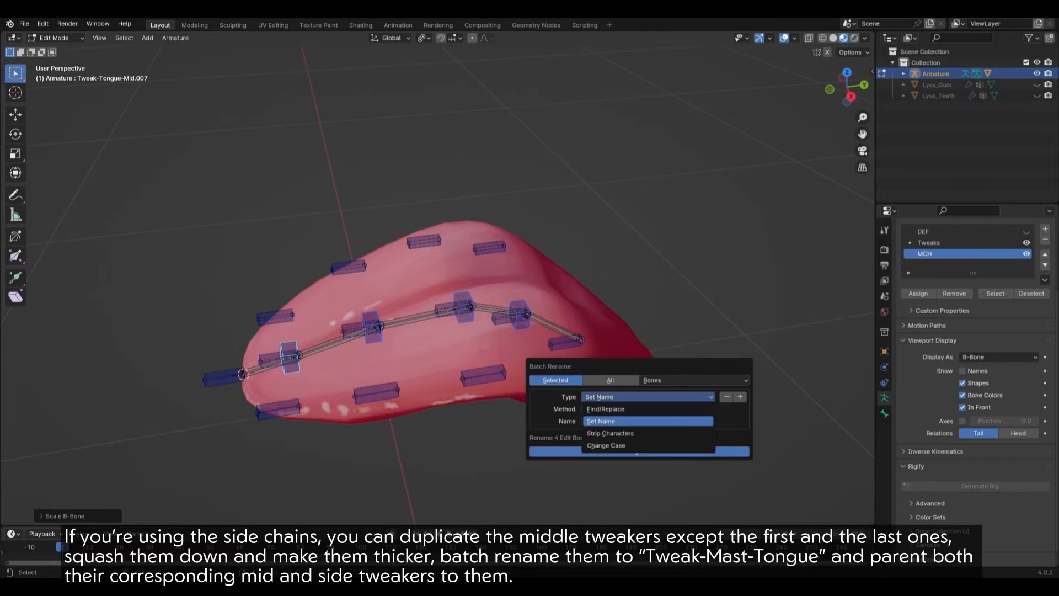
{"action": "left_click", "coordinate": [641, 396]}
{"action": "left_click", "coordinate": [641, 397]}
{"action": "left_click", "coordinate": [640, 409]}
{"action": "left_click", "coordinate": [640, 409]}
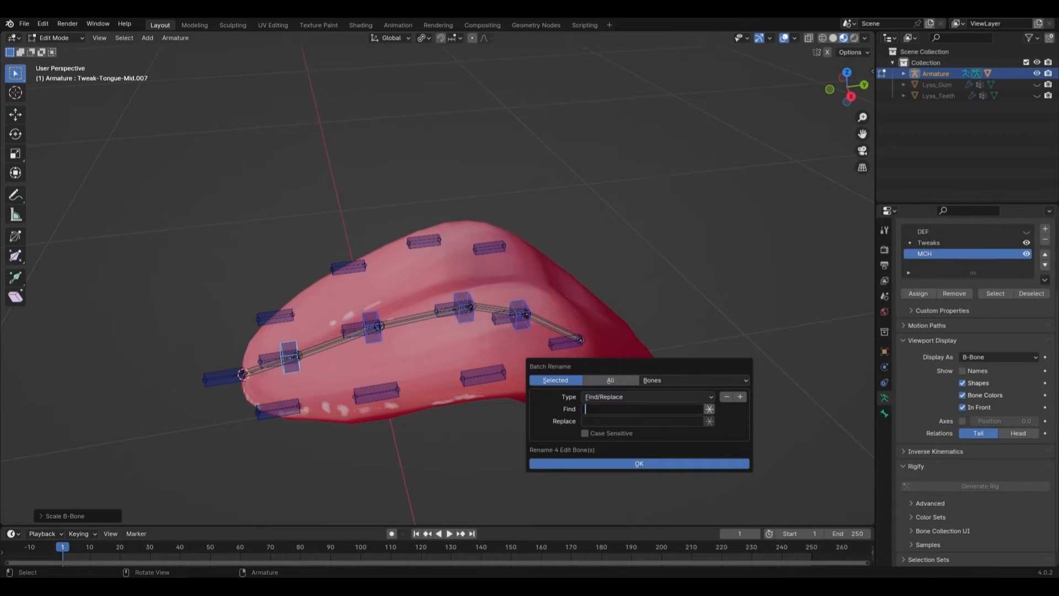
{"action": "type", "text": "Tweak-Mast"}
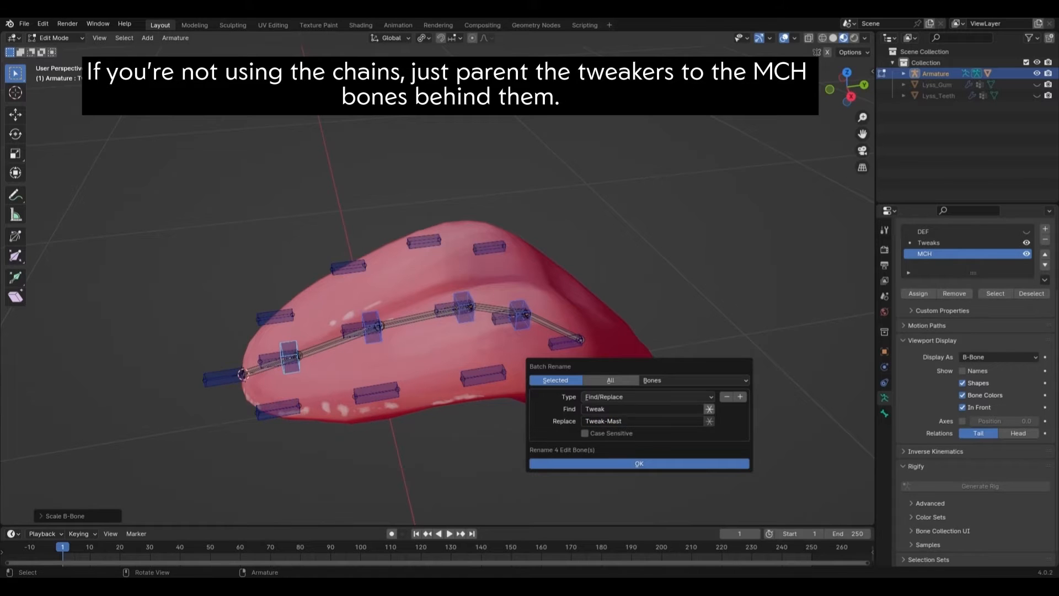
{"action": "left_click", "coordinate": [639, 463]}
{"action": "key", "text": "ctrl+F2"}
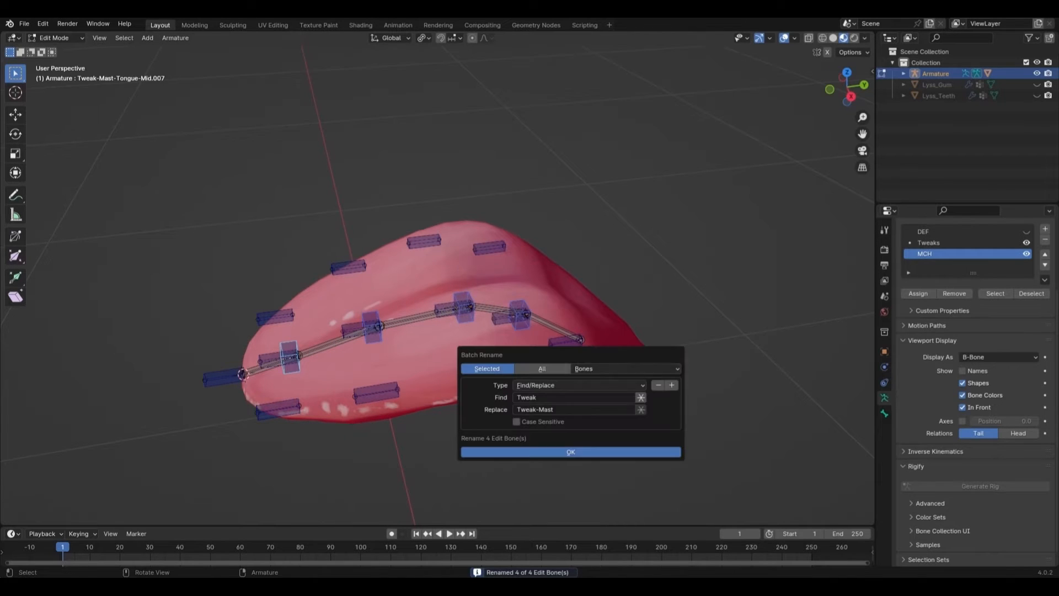
{"action": "left_click", "coordinate": [579, 385]}
{"action": "left_click", "coordinate": [540, 423]}
Step: Batch-rename the tweaker bones to strip the trailing digits from their names
{"action": "left_click", "coordinate": [579, 397]}
{"action": "left_click", "coordinate": [611, 409]}
{"action": "left_click", "coordinate": [608, 440]}
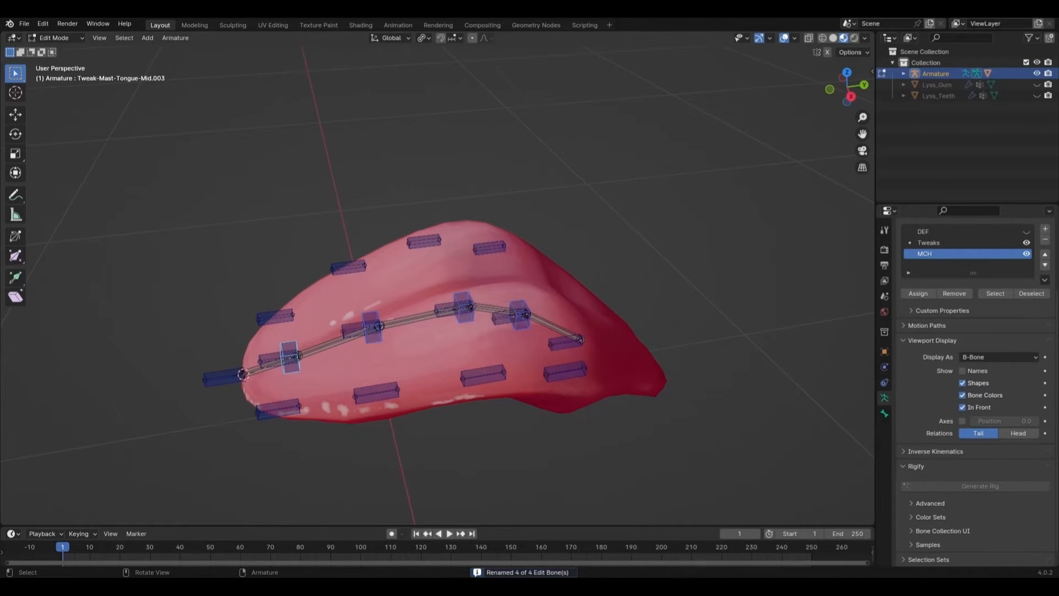
{"action": "middle_click_drag", "start_coordinate": [573, 397], "coordinate": [591, 399]}
Step: Parent the first side and middle tweakers to their master tweakers with Keep Offset
{"action": "left_click", "coordinate": [331, 435], "text": "shift"}
{"action": "left_click", "coordinate": [313, 382], "text": "shift"}
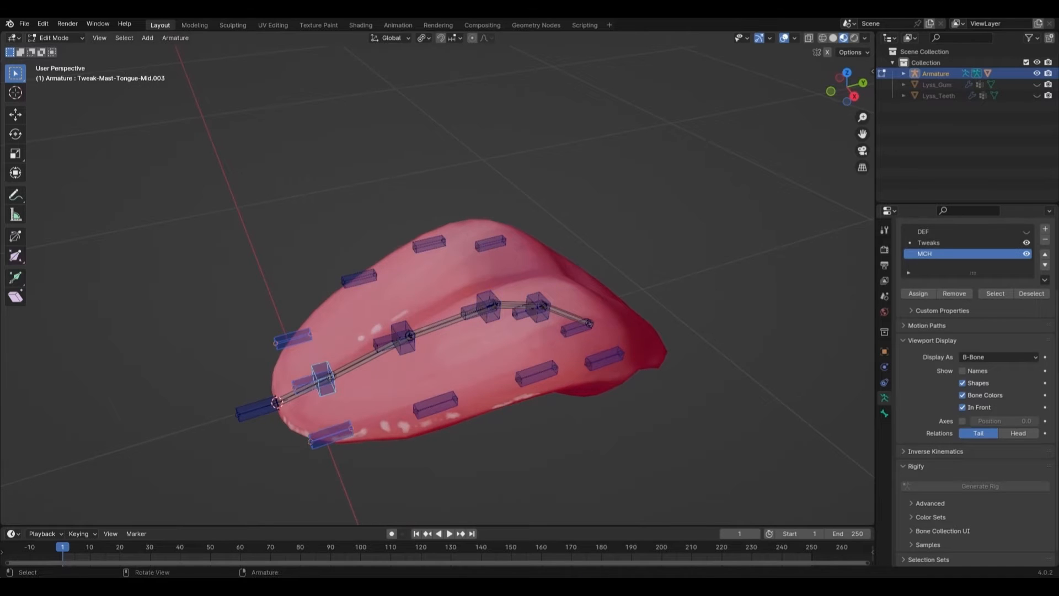
{"action": "key", "text": "ctrl+p"}
{"action": "left_click", "coordinate": [405, 340]}
{"action": "left_click", "coordinate": [358, 278]}
{"action": "left_click", "coordinate": [394, 341], "text": "shift"}
{"action": "left_click", "coordinate": [404, 333], "text": "shift"}
{"action": "key", "text": "ctrl+p"}
{"action": "left_click", "coordinate": [458, 329]}
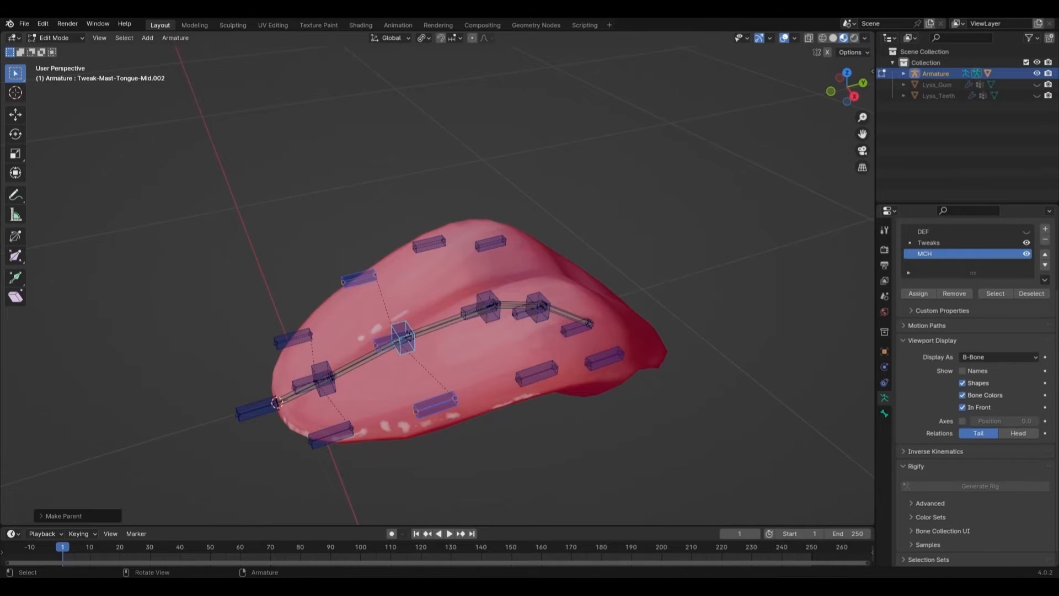
{"action": "left_click", "coordinate": [429, 243]}
Step: Parent the remaining side and middle tweakers to their master tweakers, keeping offset
{"action": "left_click", "coordinate": [489, 298], "text": "shift"}
{"action": "key", "text": "ctrl+p"}
{"action": "left_click", "coordinate": [485, 287]}
{"action": "middle_click_drag", "start_coordinate": [491, 295], "coordinate": [543, 318]}
{"action": "left_click", "coordinate": [489, 252]}
{"action": "left_click", "coordinate": [493, 329], "text": "shift"}
{"action": "left_click", "coordinate": [510, 318], "text": "shift"}
{"action": "key", "text": "ctrl+p"}
{"action": "left_click", "coordinate": [510, 315]}
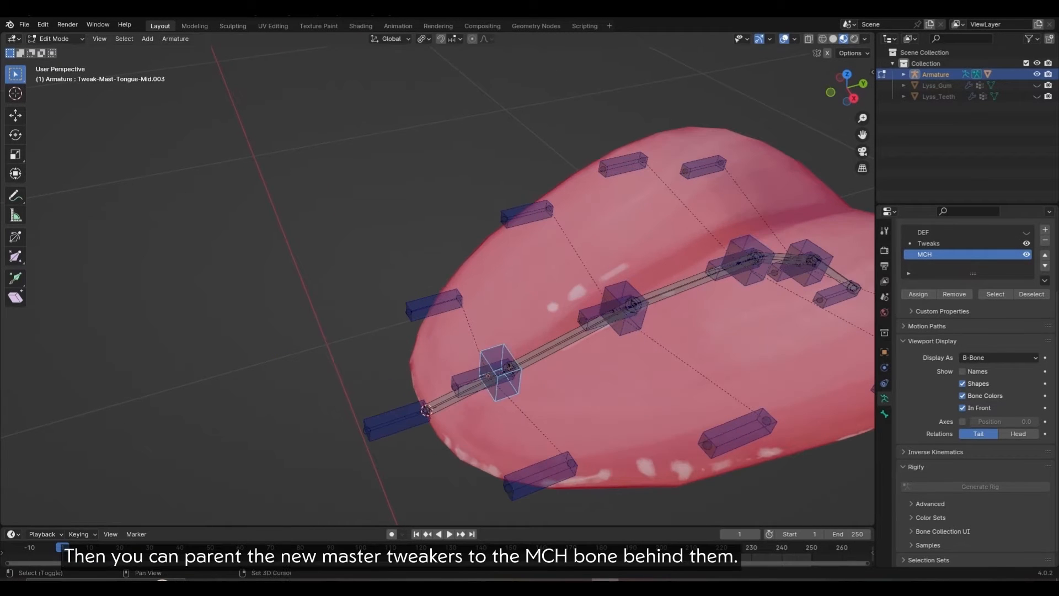
Step: Parent a master tweaker and the tip tweaker to MCH-Switch bones, including MCH-Switch-Tongue.004, keeping offset
{"action": "left_click", "coordinate": [568, 338], "text": "shift"}
{"action": "key", "text": "ctrl+p"}
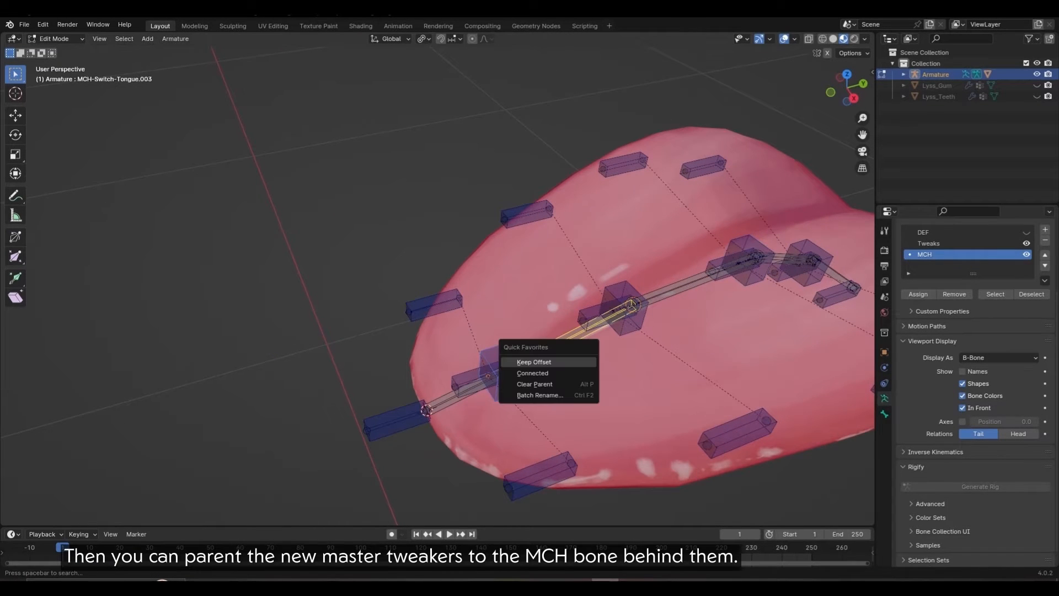
{"action": "left_click", "coordinate": [563, 361]}
{"action": "left_click", "coordinate": [397, 421]}
{"action": "left_click", "coordinate": [469, 389], "text": "shift"}
{"action": "key", "text": "q"}
{"action": "left_click", "coordinate": [513, 363]}
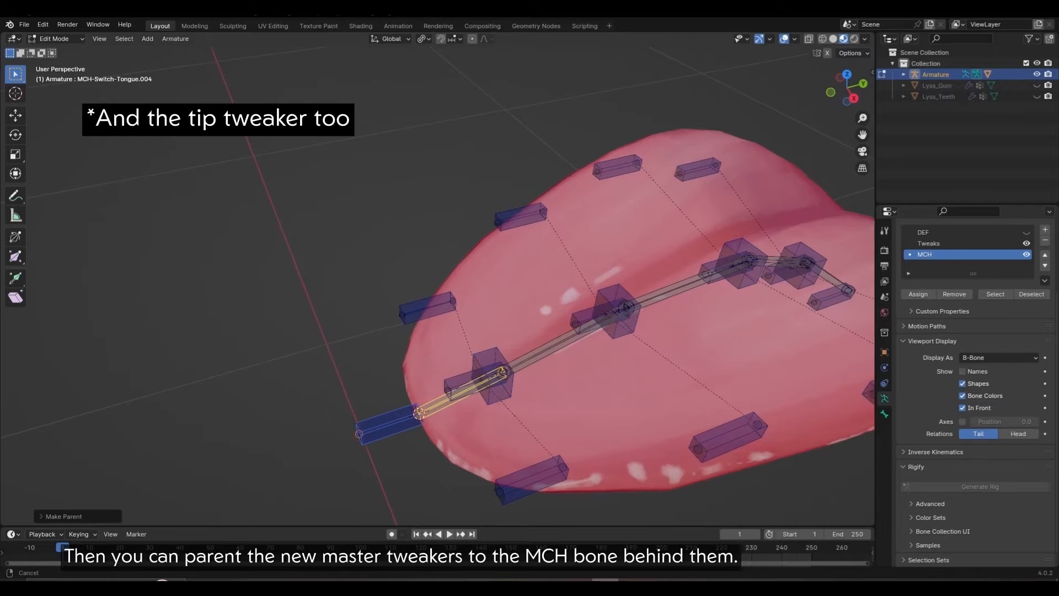
{"action": "middle_click_drag", "start_coordinate": [514, 363], "coordinate": [364, 410], "text": "shift"}
Step: Parent the remaining master tweakers to their MCH-Switch-Tongue bones with Keep Offset
{"action": "left_click", "coordinate": [467, 366]}
{"action": "left_click", "coordinate": [543, 328], "text": "shift"}
{"action": "key", "text": "q"}
{"action": "left_click", "coordinate": [547, 333]}
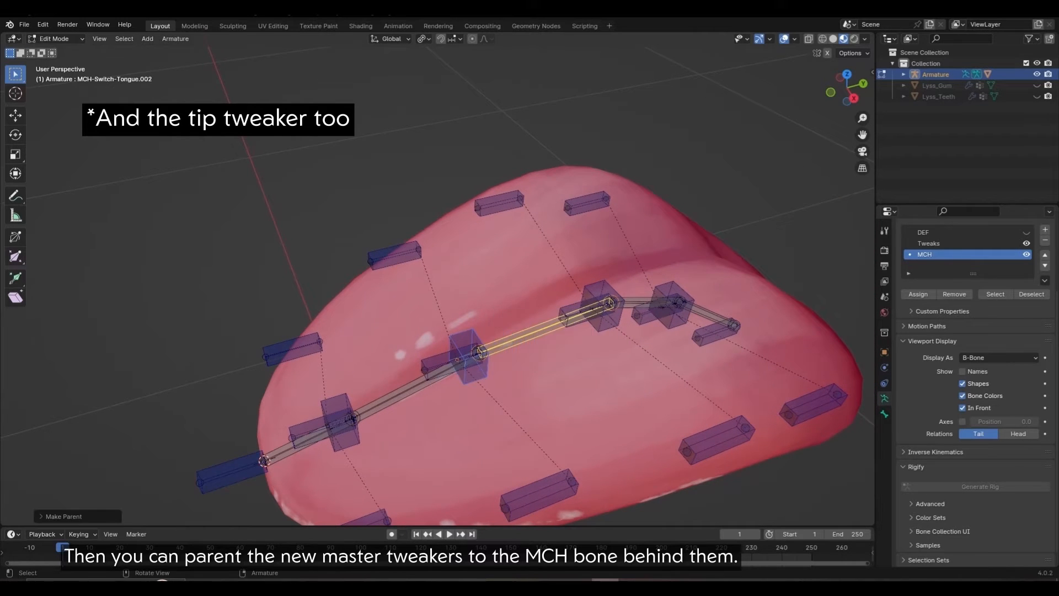
{"action": "middle_click_drag", "start_coordinate": [547, 333], "coordinate": [490, 334]}
{"action": "left_click", "coordinate": [454, 365]}
{"action": "left_click", "coordinate": [518, 379], "text": "shift"}
{"action": "key", "text": "q"}
{"action": "left_click", "coordinate": [546, 346]}
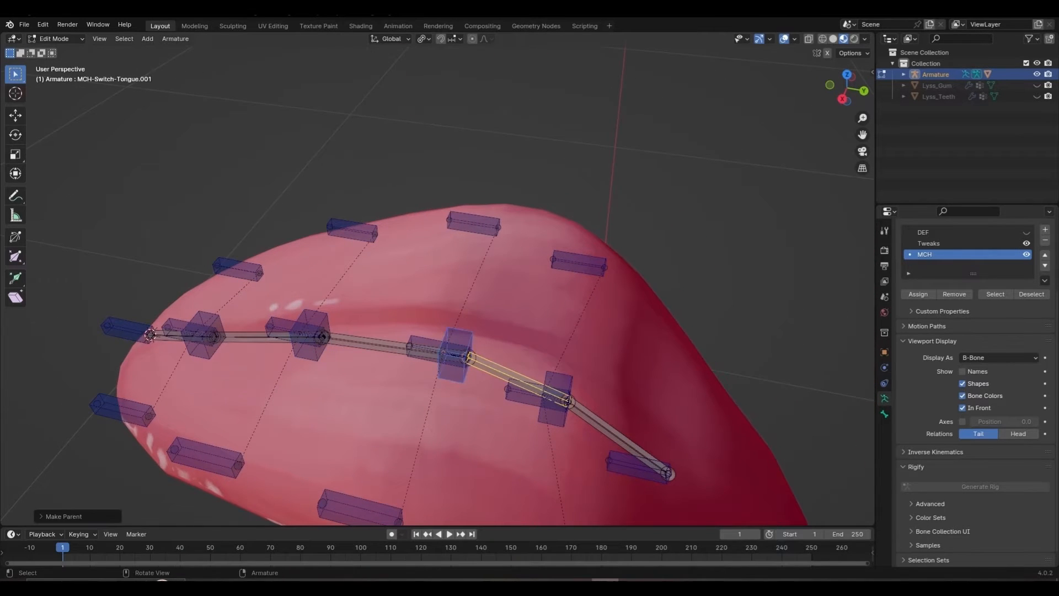
{"action": "left_click", "coordinate": [554, 415]}
{"action": "left_click", "coordinate": [616, 435], "text": "shift"}
{"action": "key", "text": "q"}
{"action": "left_click", "coordinate": [573, 426]}
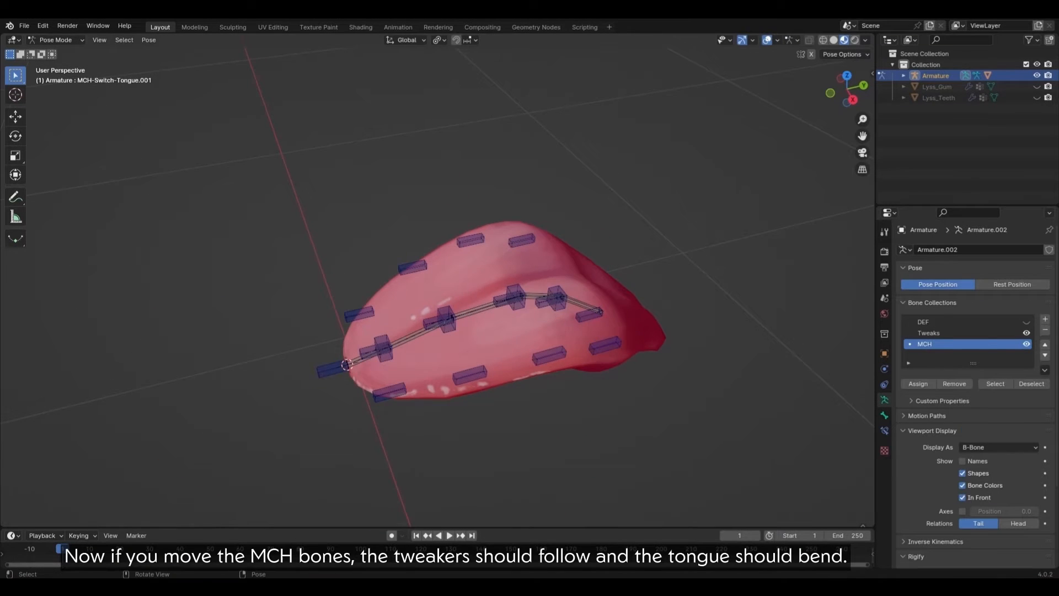
Step: Rotate the MCH tongue bones in Pose Mode to test-bend and curl the tongue, hiding the tweak bones
{"action": "left_click", "coordinate": [484, 309]}
{"action": "middle_click_drag", "start_coordinate": [484, 309], "coordinate": [451, 278]}
{"action": "key", "text": "r"}
{"action": "left_click", "coordinate": [453, 243]}
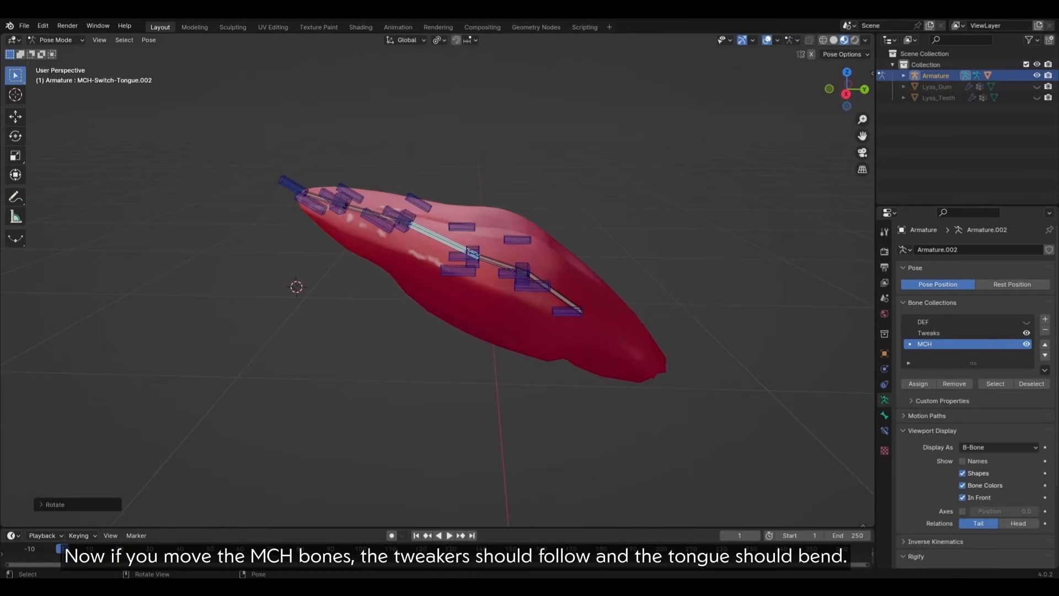
{"action": "left_click", "coordinate": [383, 214]}
{"action": "key", "text": "r"}
{"action": "left_click", "coordinate": [500, 315]}
{"action": "left_click", "coordinate": [1026, 333]}
{"action": "middle_click_drag", "start_coordinate": [475, 231], "coordinate": [469, 238]}
{"action": "left_click", "coordinate": [373, 144]}
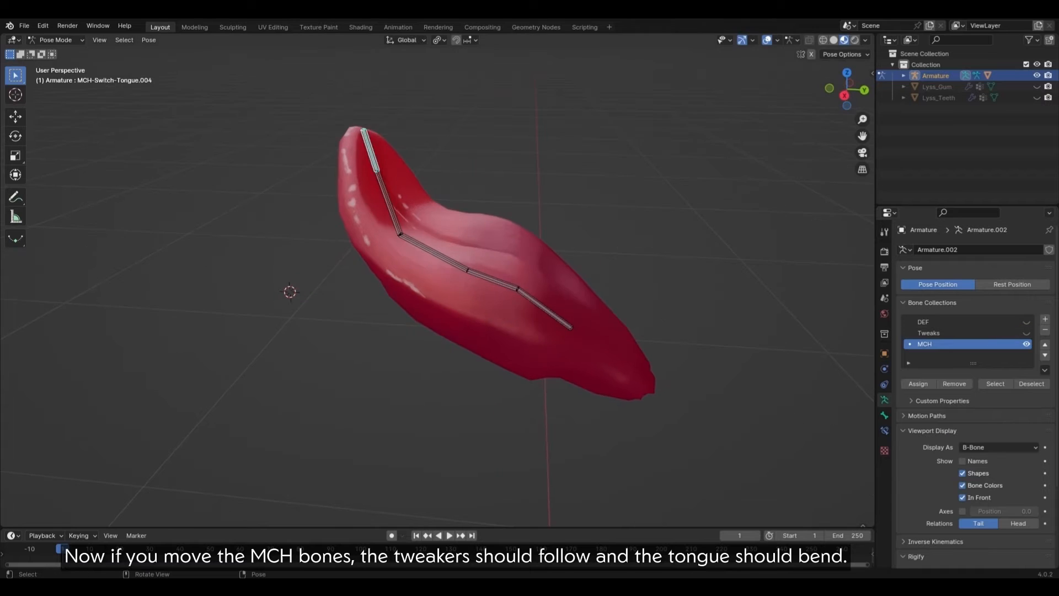
{"action": "key", "text": "r"}
{"action": "left_click", "coordinate": [404, 144]}
{"action": "mouse_move", "coordinate": [405, 144]}
{"action": "middle_mouse_down"}
{"action": "mouse_move", "coordinate": [524, 144]}
{"action": "mouse_move", "coordinate": [411, 149]}
{"action": "middle_mouse_up"}
{"action": "scroll", "coordinate": [436, 248], "scroll_direction": "down", "scroll_amount": 3}
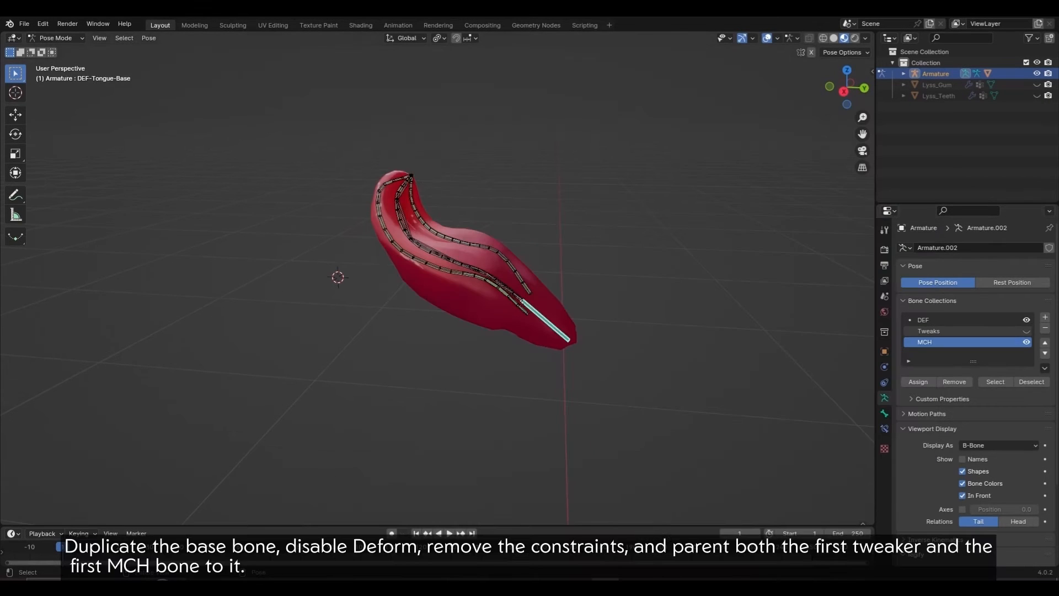
Step: Duplicate the tongue base bone in place, assign the copy to MCH, and hide the DEF bones
{"action": "middle_click_drag", "start_coordinate": [441, 264], "coordinate": [436, 280]}
{"action": "key", "text": "Tab"}
{"action": "scroll", "coordinate": [437, 277], "scroll_direction": "up", "scroll_amount": 2}
{"action": "key", "text": "shift+d"}
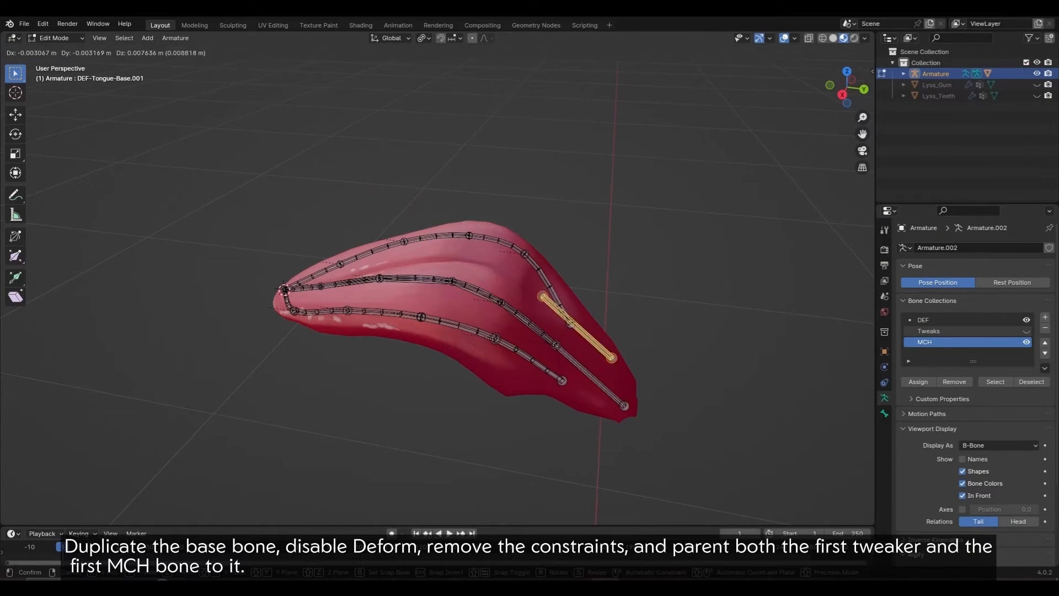
{"action": "key", "text": "Escape"}
{"action": "left_click", "coordinate": [918, 382]}
{"action": "left_click", "coordinate": [932, 320]}
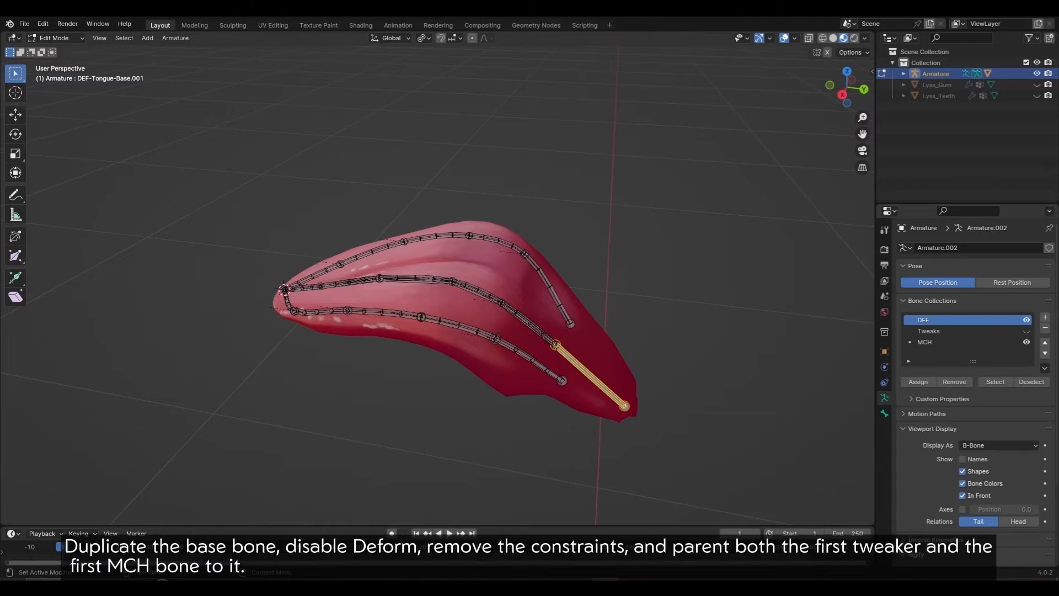
{"action": "left_click", "coordinate": [1026, 320]}
Step: Turn off Deform on the copied bone and clear all its pose constraints
{"action": "scroll", "coordinate": [973, 358], "scroll_direction": "down", "scroll_amount": 5}
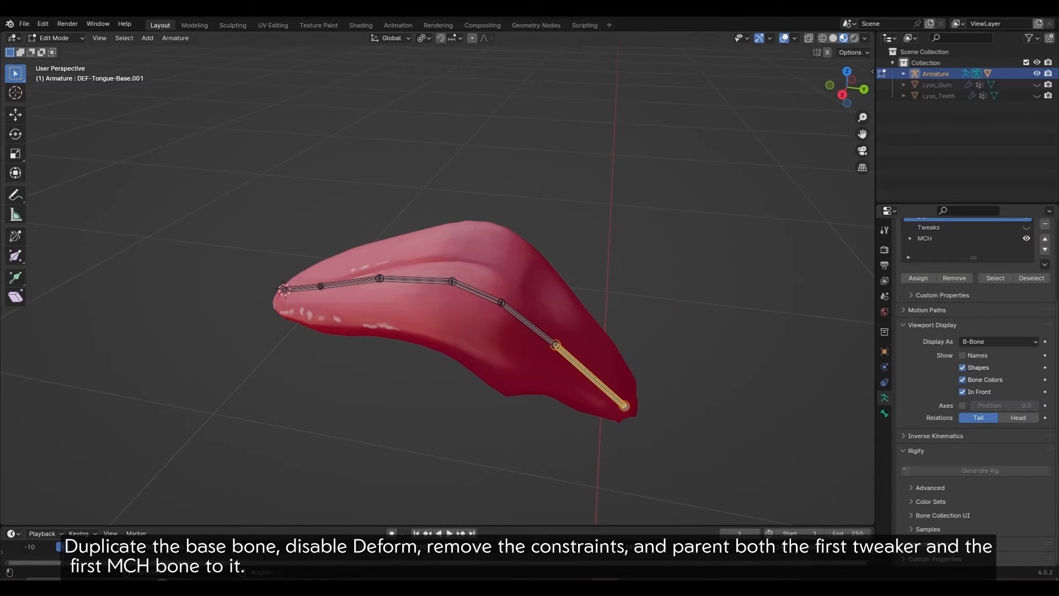
{"action": "left_click", "coordinate": [883, 413]}
{"action": "scroll", "coordinate": [973, 386], "scroll_direction": "down", "scroll_amount": 6}
{"action": "left_click", "coordinate": [910, 496]}
{"action": "key", "text": "Tab"}
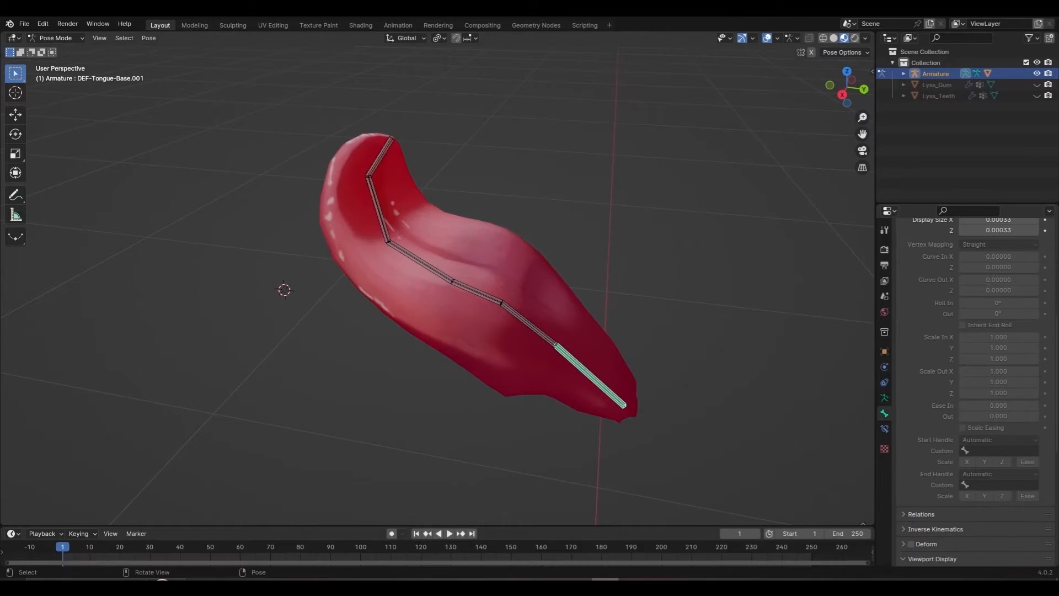
{"action": "left_click", "coordinate": [148, 38]}
{"action": "mouse_move", "coordinate": [177, 232]}
{"action": "left_click", "coordinate": [322, 255]}
Step: Parent the first tweaker and first MCH bone to the copy and name it CTRL-Tongue-Base
{"action": "key", "text": "Tab"}
{"action": "left_click", "coordinate": [883, 397]}
{"action": "scroll", "coordinate": [974, 359], "scroll_direction": "up", "scroll_amount": 4}
{"action": "left_click", "coordinate": [1026, 272]}
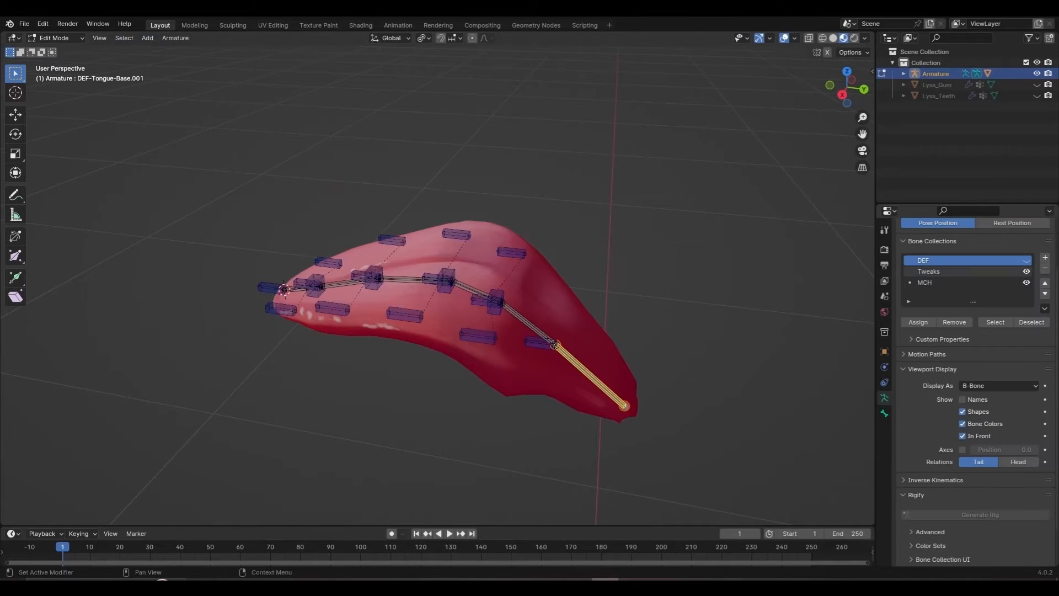
{"action": "scroll", "coordinate": [437, 287], "scroll_direction": "up", "scroll_amount": 3}
{"action": "left_click", "coordinate": [602, 382]}
{"action": "left_click", "coordinate": [586, 352], "text": "shift"}
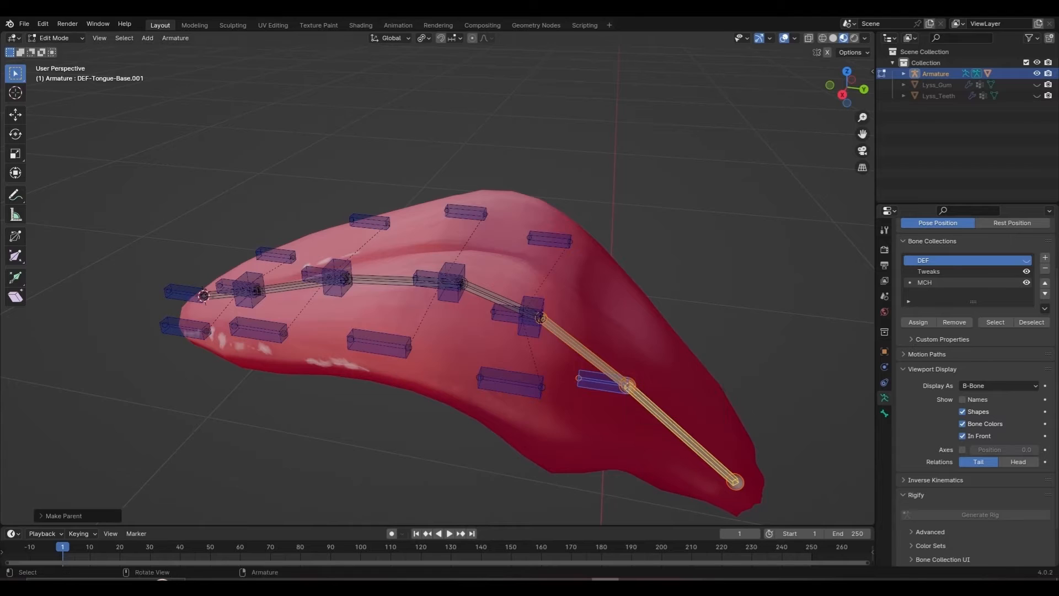
{"action": "key", "text": "ctrl+Tab"}
{"action": "key", "text": "r"}
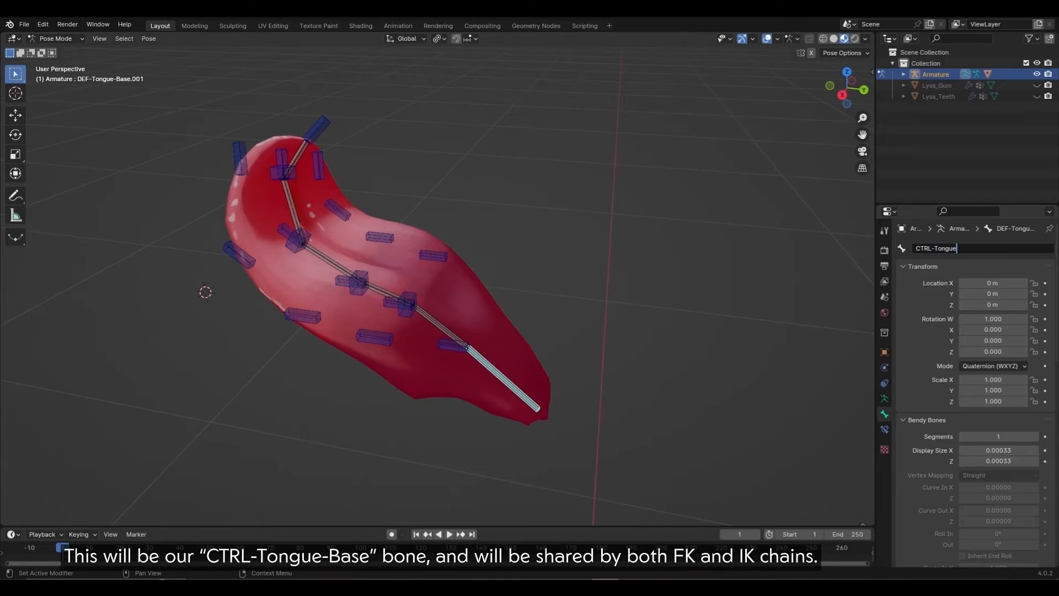
{"action": "type", "text": "e"}
{"action": "key", "text": "Return"}
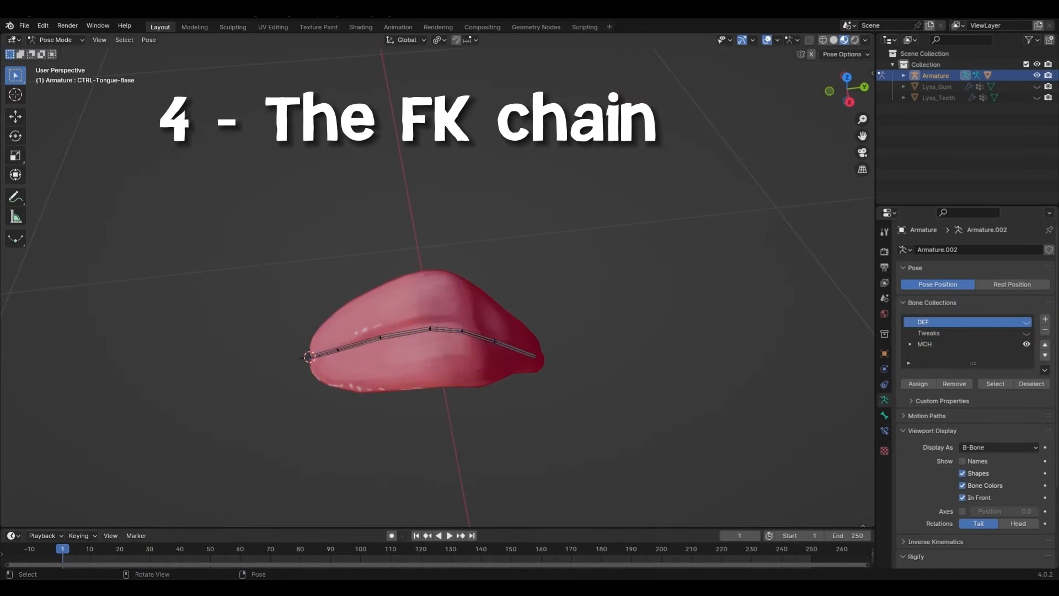
Step: Duplicate the five-bone MCH tongue chain in place
{"action": "left_click", "coordinate": [323, 353], "text": "shift"}
{"action": "left_click", "coordinate": [358, 343], "text": "shift"}
{"action": "left_click", "coordinate": [406, 333], "text": "shift"}
{"action": "left_click", "coordinate": [446, 329], "text": "shift"}
{"action": "left_click", "coordinate": [479, 336], "text": "shift"}
{"action": "key", "text": "Tab"}
{"action": "key", "text": "shift+d"}
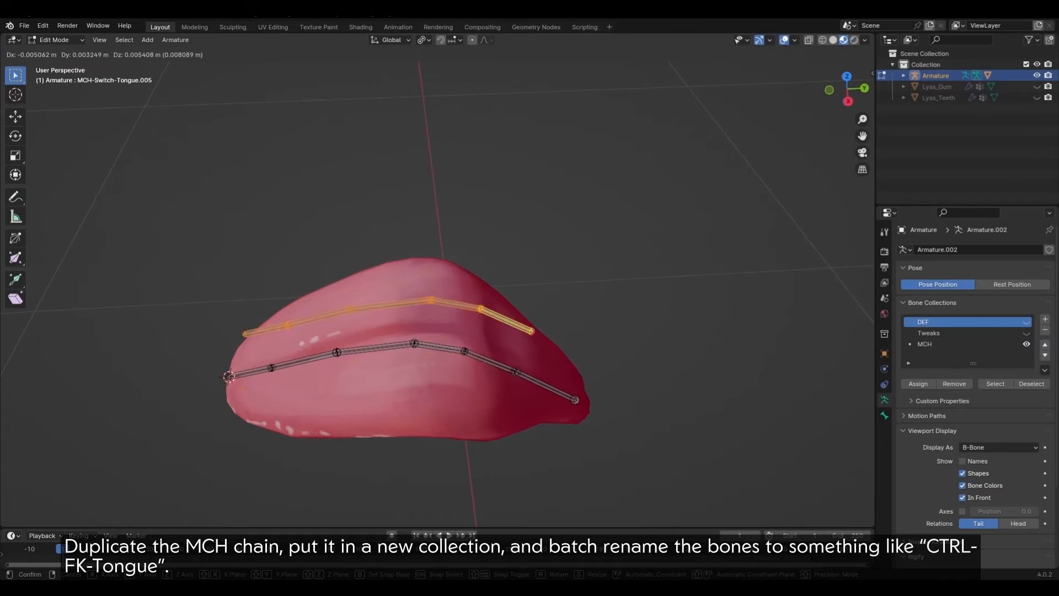
{"action": "right_click", "coordinate": [496, 300]}
Step: Add a new FK bone collection for the copied chain and hide the MCH bones
{"action": "left_click", "coordinate": [1044, 319]}
{"action": "double_click", "coordinate": [926, 355]}
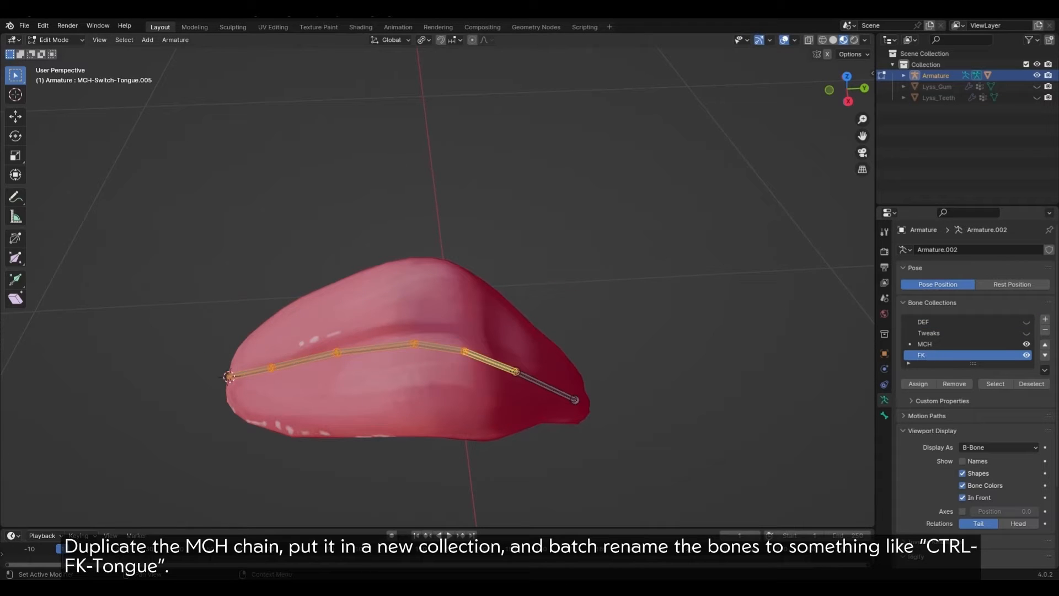
{"action": "left_click", "coordinate": [932, 344]}
{"action": "left_click", "coordinate": [1026, 344]}
Step: Batch-rename the copied bones with Find/Replace, changing MCH-Switch to CTRL-FK
{"action": "key", "text": "q"}
{"action": "left_click", "coordinate": [526, 385]}
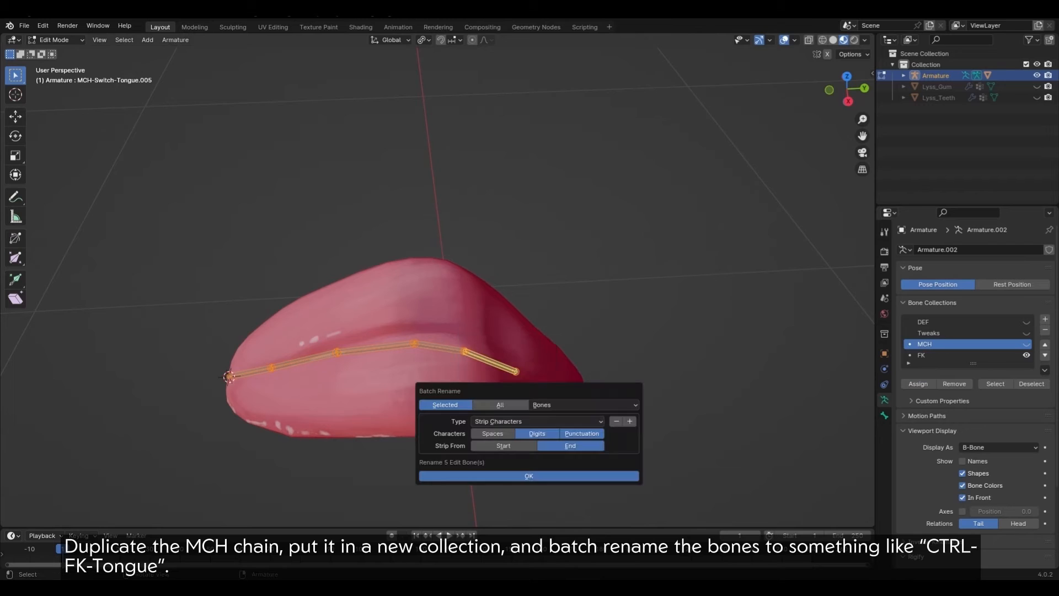
{"action": "left_click", "coordinate": [532, 421]}
{"action": "left_click", "coordinate": [534, 434]}
{"action": "type", "text": "MCH-Switche"}
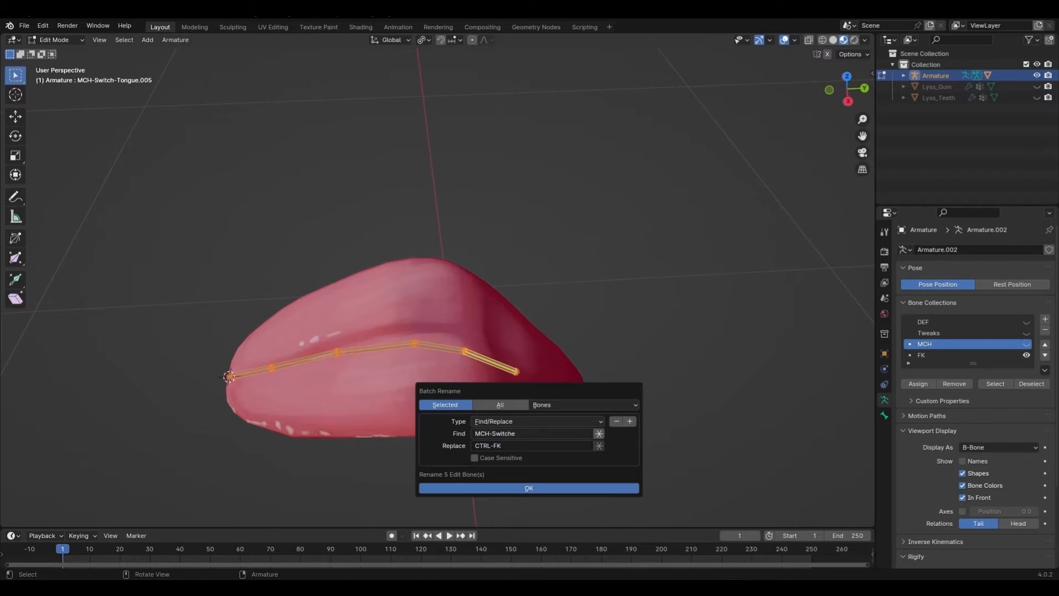
{"action": "key", "text": "BackSpace"}
{"action": "key", "text": "Return"}
{"action": "left_click", "coordinate": [541, 488]}
{"action": "key", "text": "q"}
{"action": "left_click", "coordinate": [570, 329]}
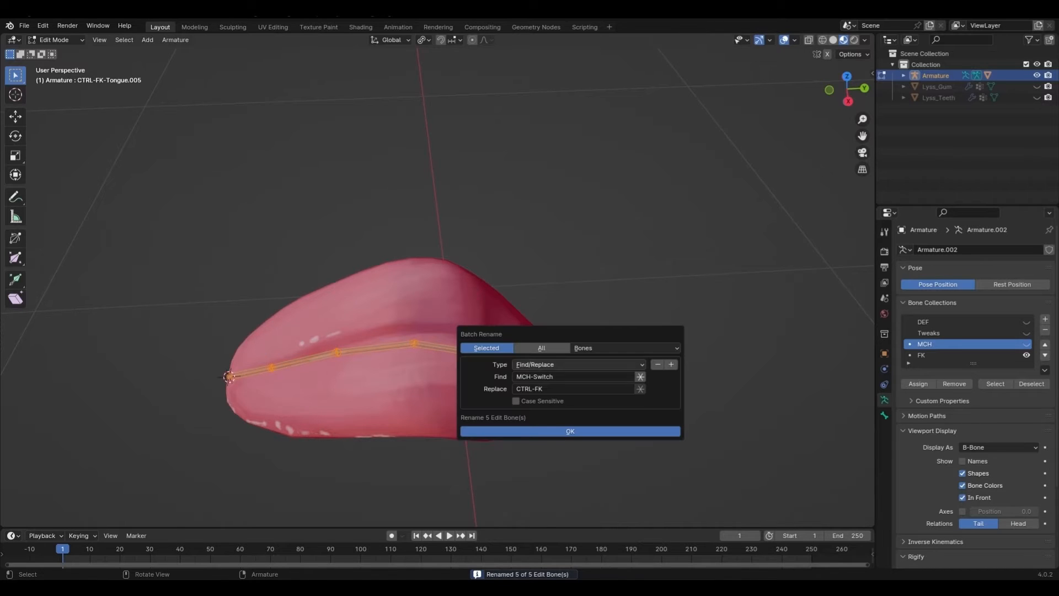
{"action": "left_click", "coordinate": [570, 365]}
{"action": "key", "text": "Escape"}
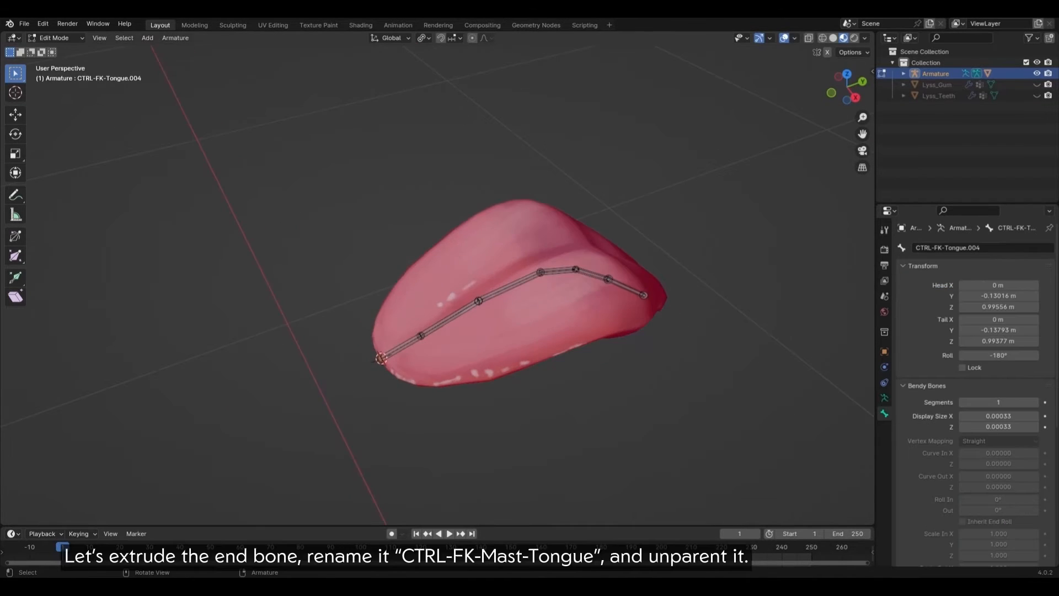
Step: Extrude a bone from the tongue's end, name it CTRL-FK-Mast-Tongue, and clear its parent
{"action": "key", "text": "KP_7"}
{"action": "key", "text": "e"}
{"action": "left_click", "coordinate": [470, 400]}
{"action": "middle_click_drag", "start_coordinate": [470, 401], "coordinate": [496, 358]}
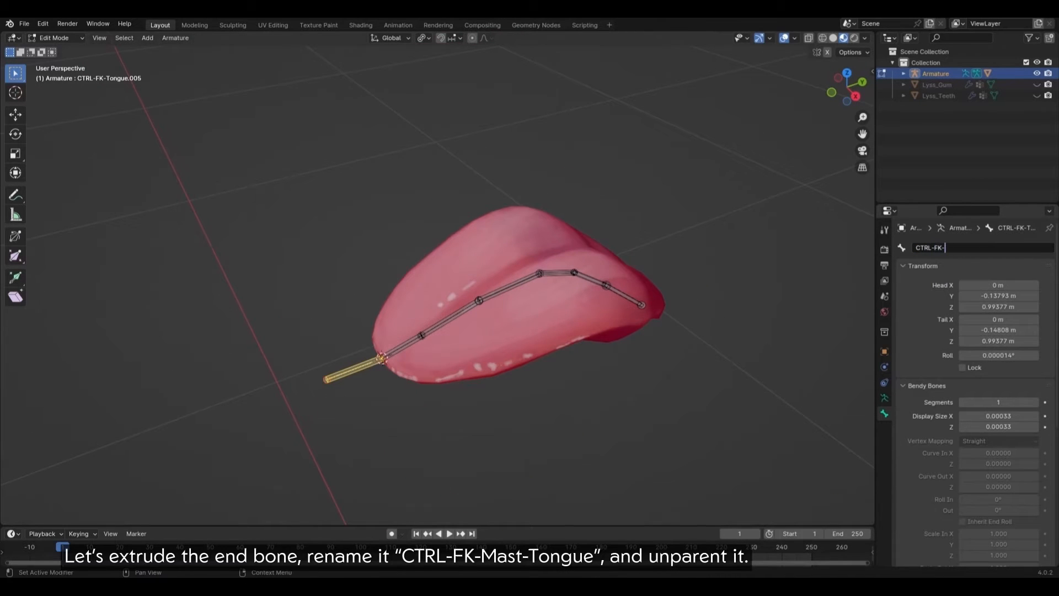
{"action": "key", "text": "Return"}
{"action": "key", "text": "alt+p"}
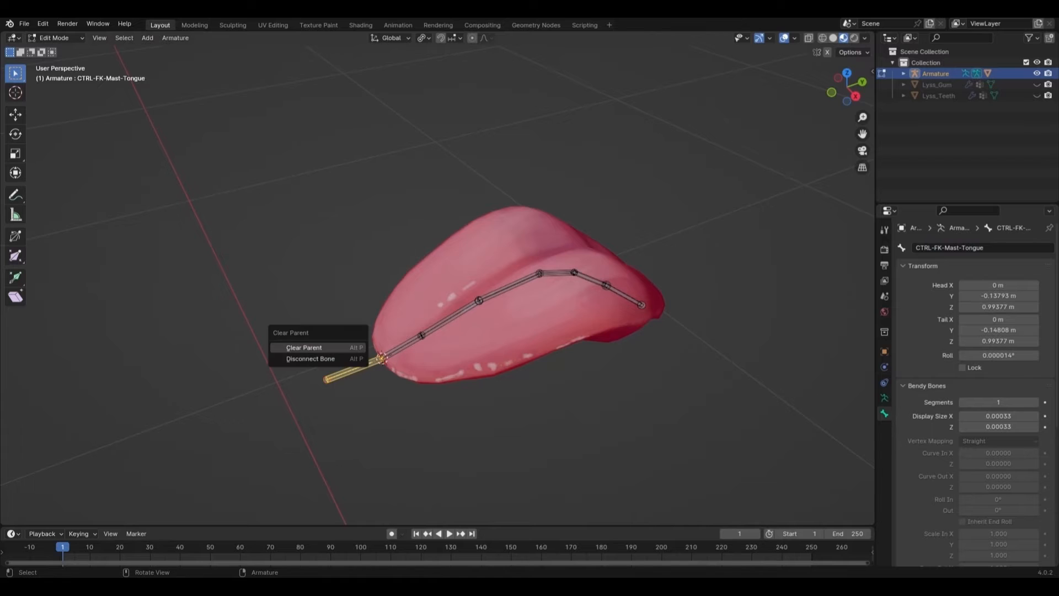
{"action": "left_click", "coordinate": [307, 347]}
{"action": "middle_click_drag", "start_coordinate": [307, 347], "coordinate": [310, 335]}
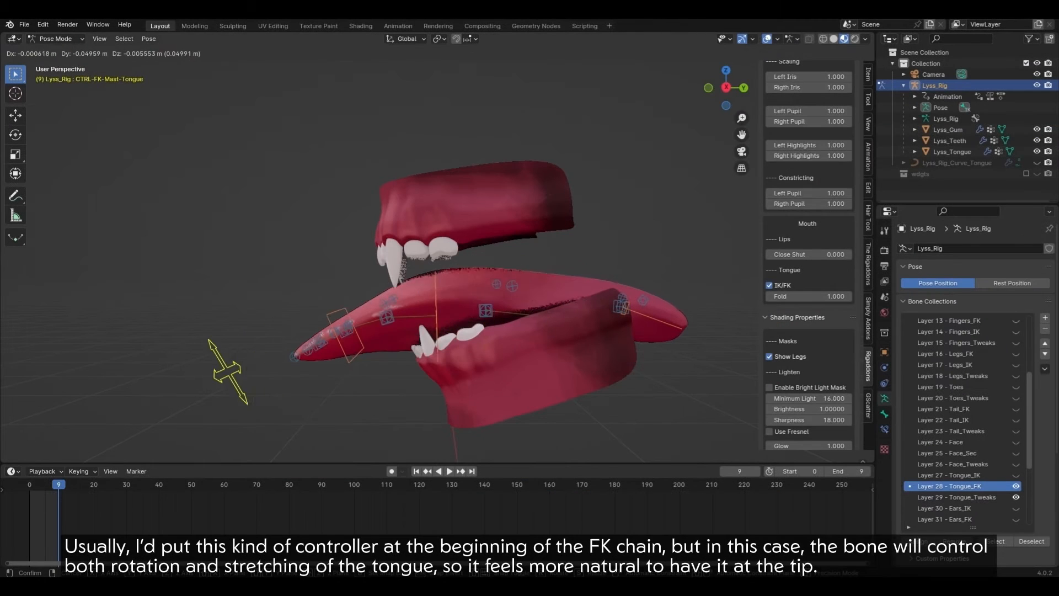
Step: In the finished rig, rotate and move the CTRL-FK-Mast-Tongue controller to curl and stretch the tongue
{"action": "key", "text": "r"}
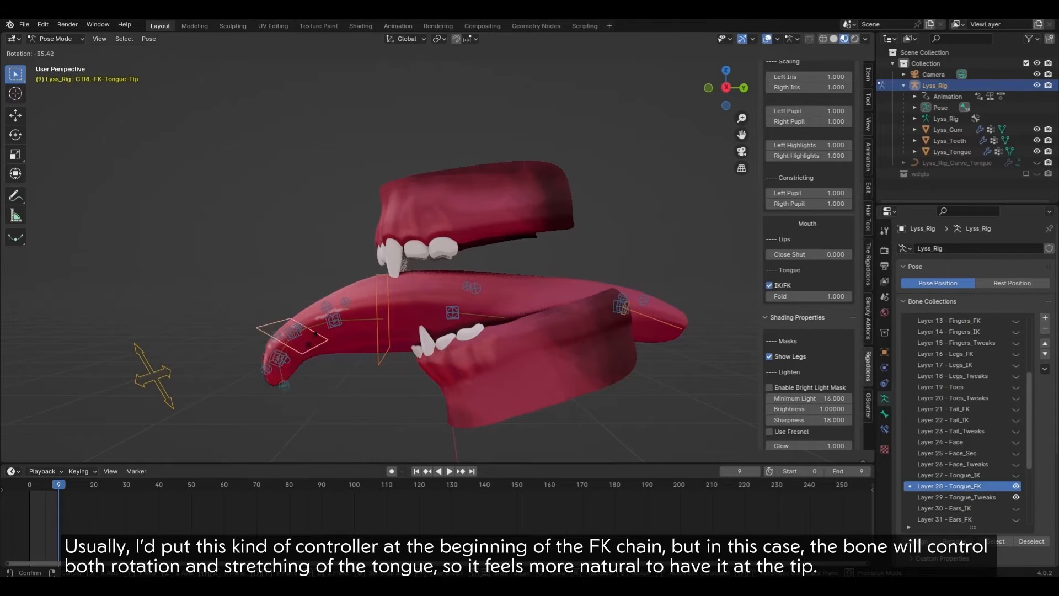
{"action": "left_click", "coordinate": [276, 383]}
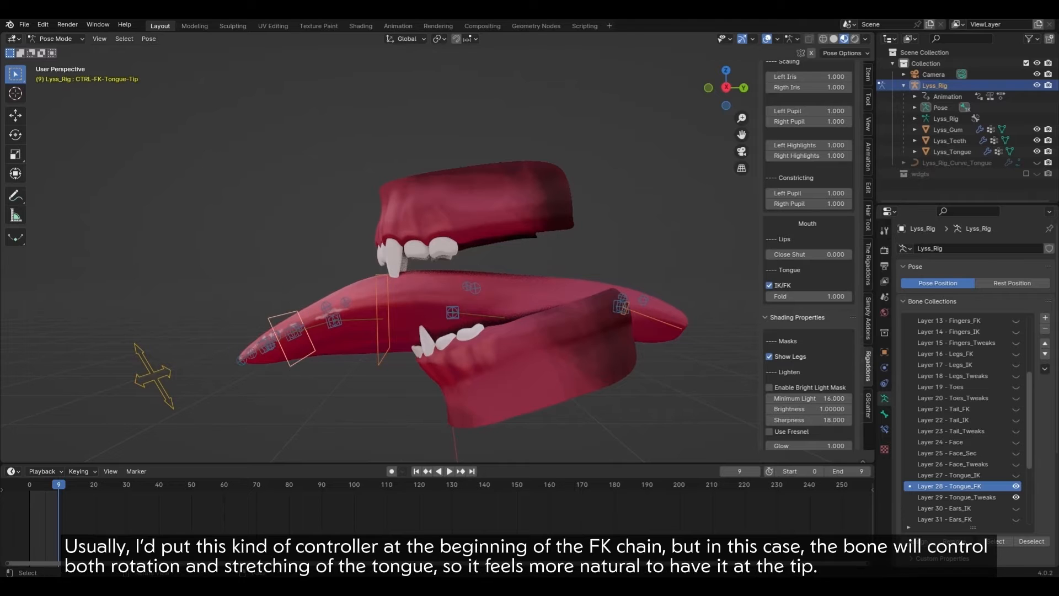
{"action": "left_click", "coordinate": [154, 376]}
{"action": "key", "text": "g"}
{"action": "left_click", "coordinate": [202, 354]}
{"action": "key", "text": "r"}
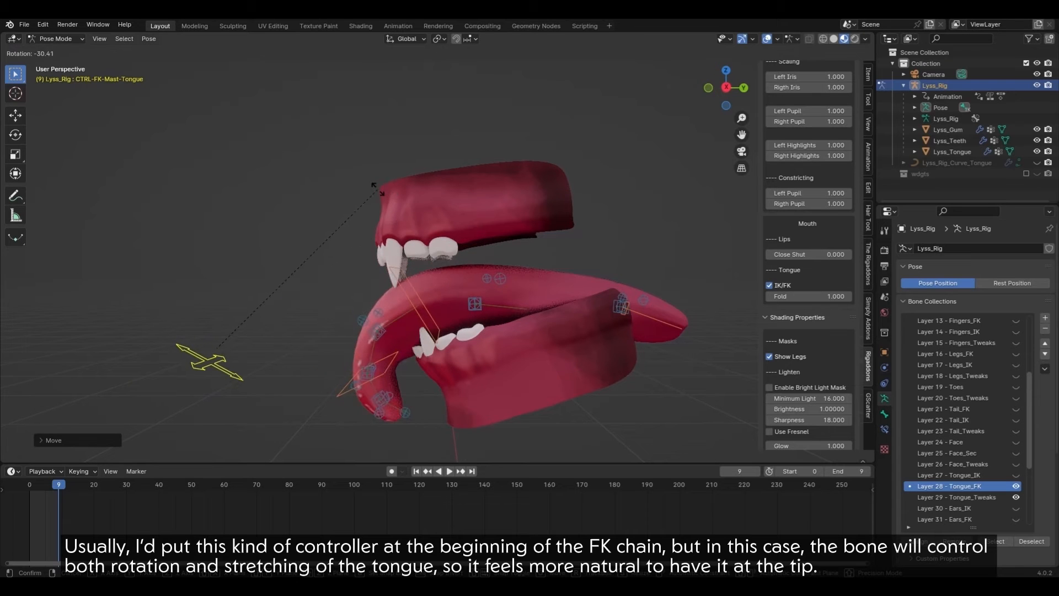
{"action": "key", "text": "Return"}
{"action": "key", "text": "g"}
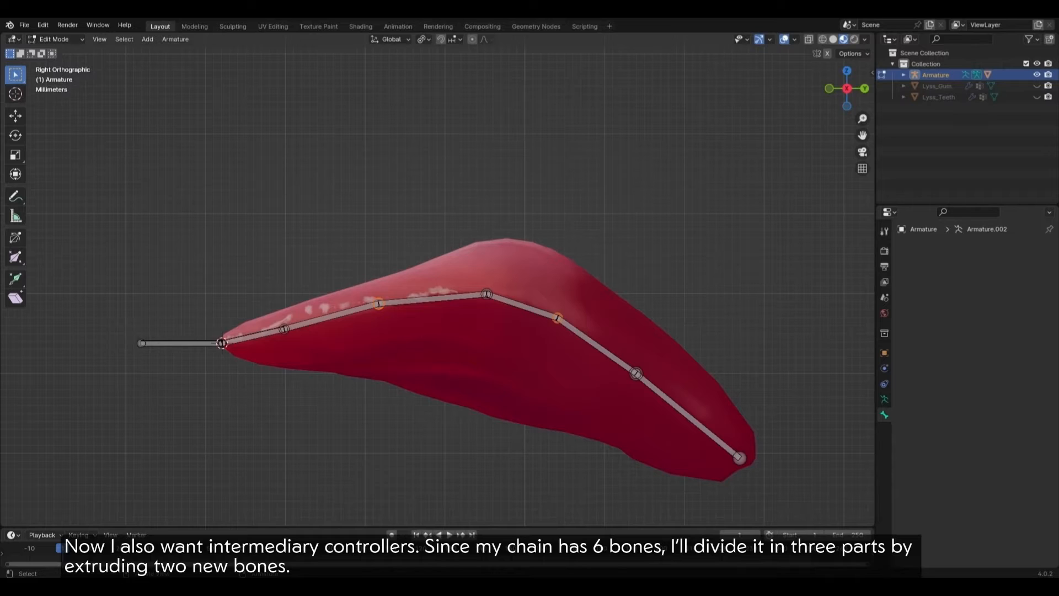
Step: Extrude new bones along Y from the two selected tongue joints and delete the extra extrusions
{"action": "key", "text": "e"}
{"action": "key", "text": "y"}
{"action": "key", "text": "Return"}
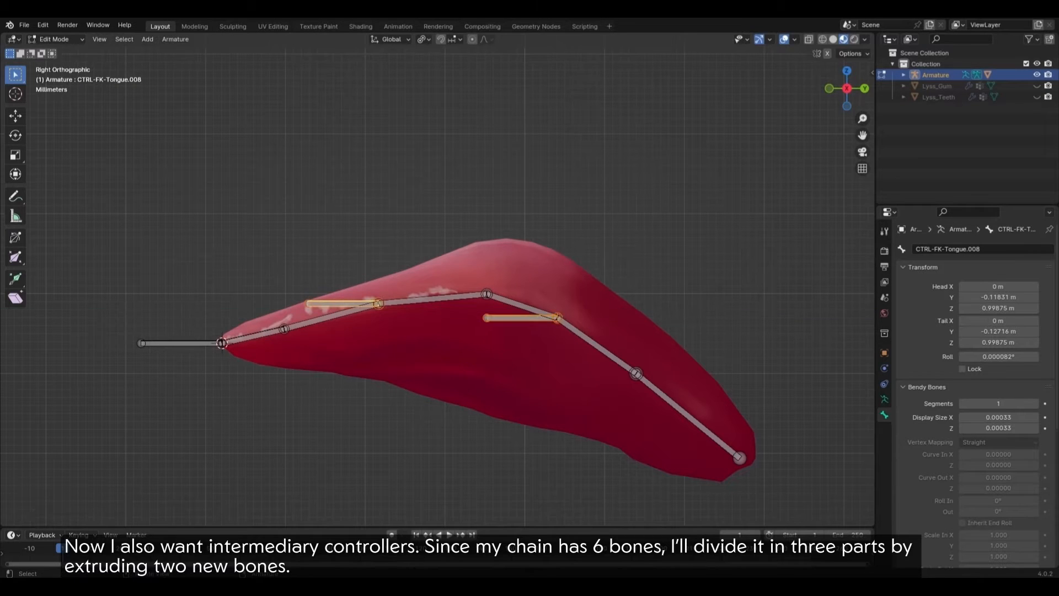
{"action": "key", "text": "x"}
{"action": "key", "text": "Return"}
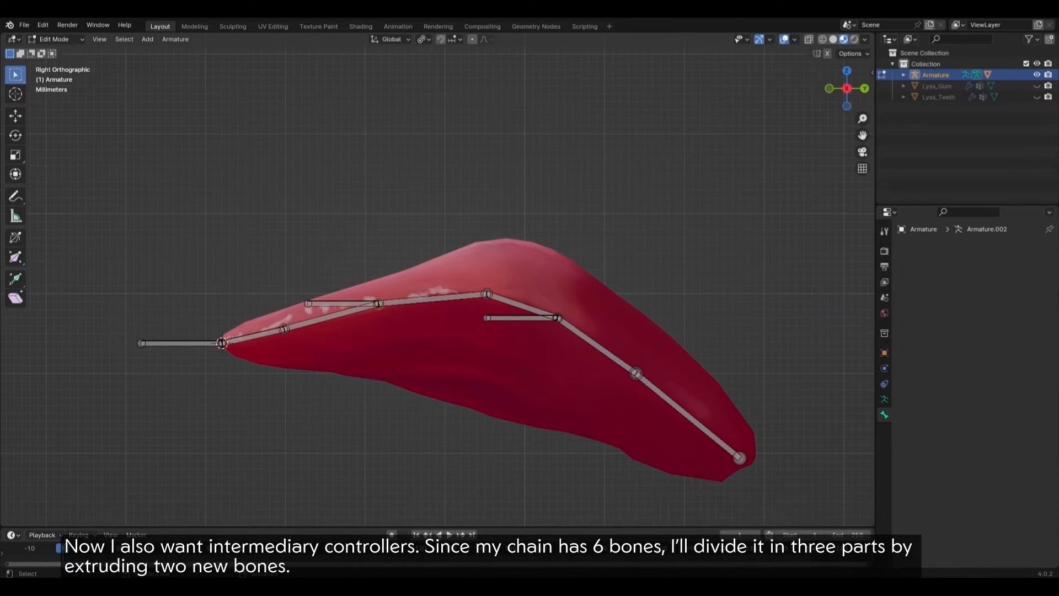
Step: Make the two new controller bones thicker and shorter
{"action": "left_click", "coordinate": [343, 303]}
{"action": "left_click", "coordinate": [522, 318], "text": "shift"}
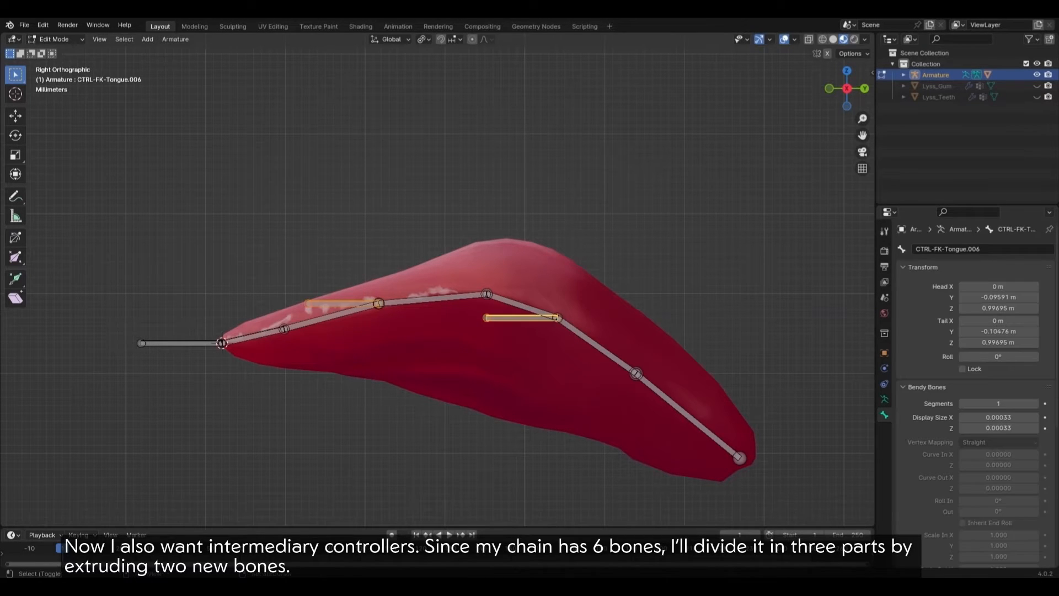
{"action": "key", "text": "ctrl+alt+s"}
{"action": "left_click", "coordinate": [700, 324]}
{"action": "key", "text": "s"}
{"action": "left_click", "coordinate": [574, 322]}
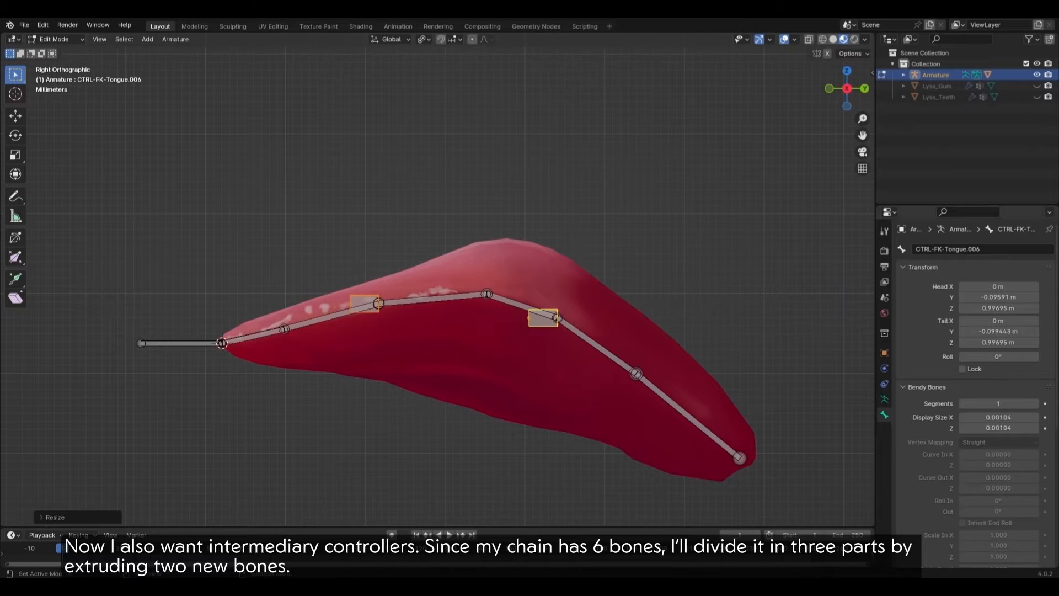
{"action": "scroll", "coordinate": [971, 358], "scroll_direction": "down", "scroll_amount": 8}
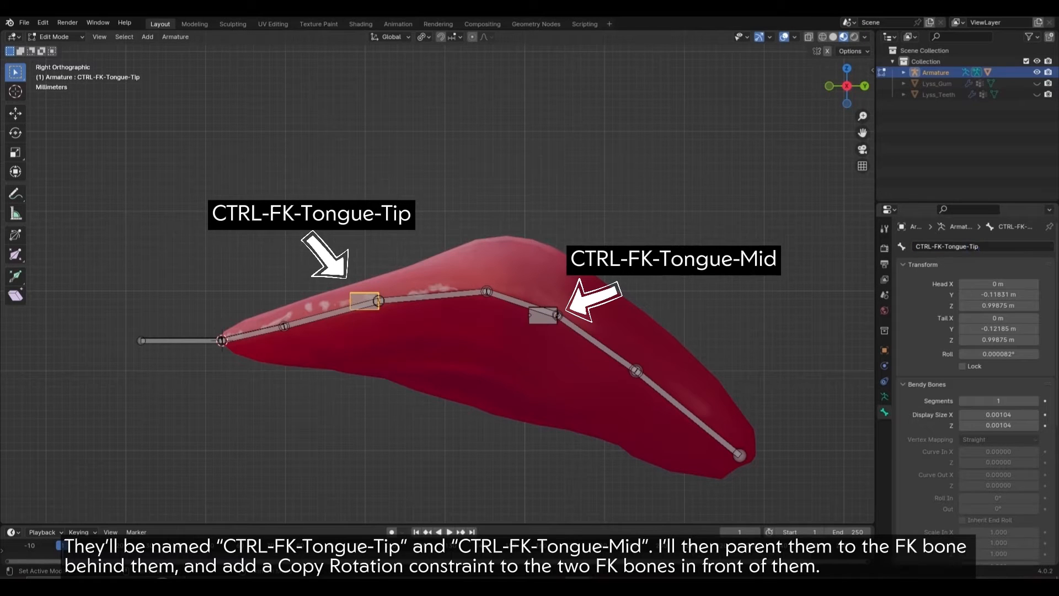
Step: Parent the tip and mid controllers to the FK bones behind them with Keep Offset, then return to pose mode
{"action": "left_click", "coordinate": [461, 293], "text": "shift"}
{"action": "key", "text": "ctrl+p"}
{"action": "left_click", "coordinate": [510, 267]}
{"action": "left_click", "coordinate": [513, 248]}
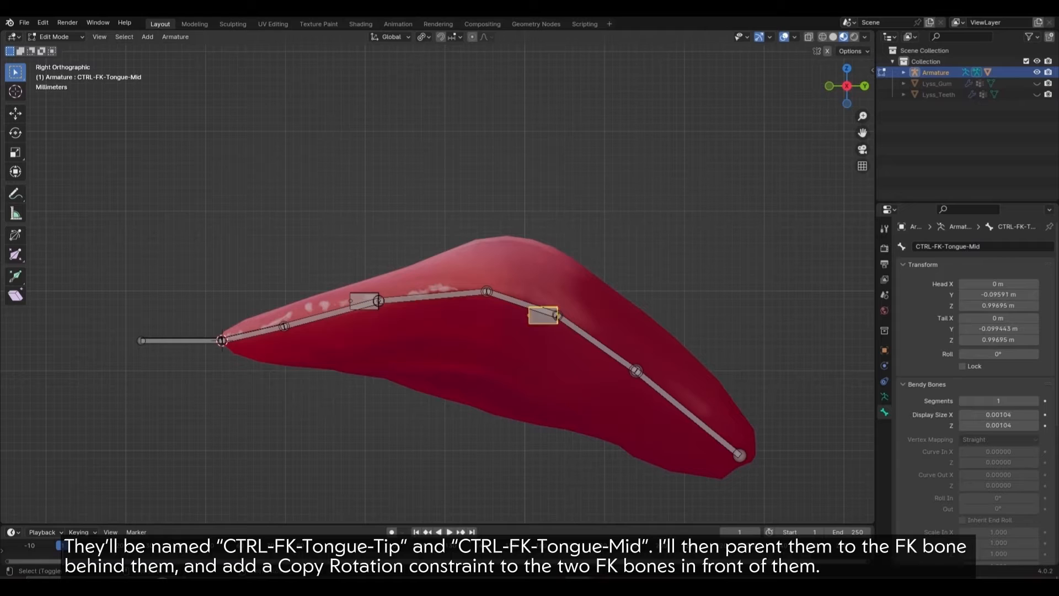
{"action": "left_click", "coordinate": [597, 342], "text": "shift"}
{"action": "key", "text": "ctrl+p"}
{"action": "left_click", "coordinate": [616, 309]}
{"action": "key", "text": "ctrl+Tab"}
{"action": "left_click", "coordinate": [364, 300]}
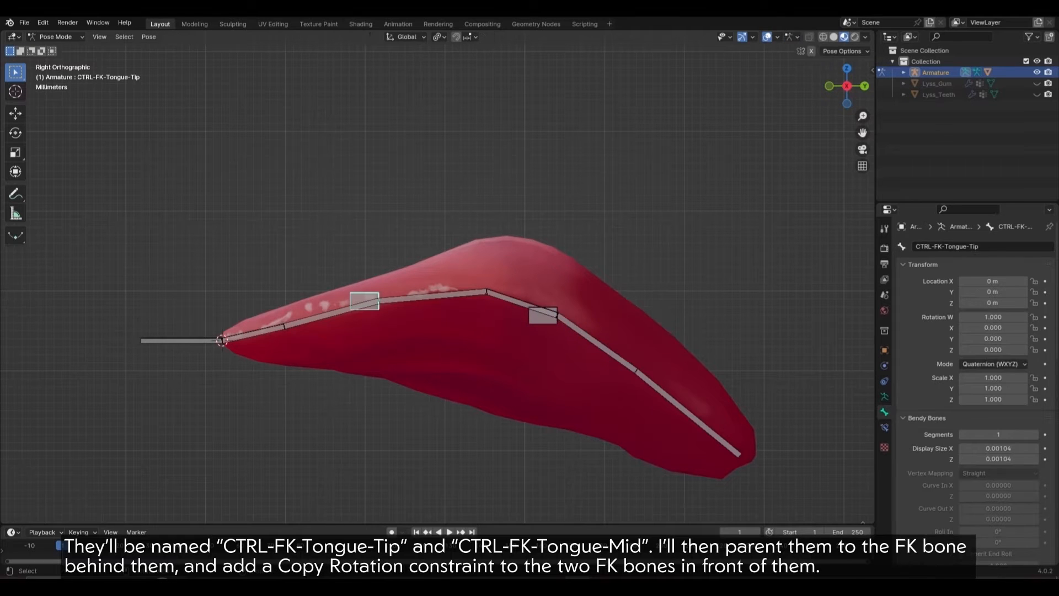
Step: Add a Copy Rotation targeting the tip controller to the front FK bone and copy it to the next FK bone
{"action": "left_click", "coordinate": [335, 313], "text": "shift"}
{"action": "key", "text": "q"}
{"action": "left_click", "coordinate": [392, 258]}
{"action": "left_click", "coordinate": [393, 255]}
{"action": "left_click", "coordinate": [249, 300]}
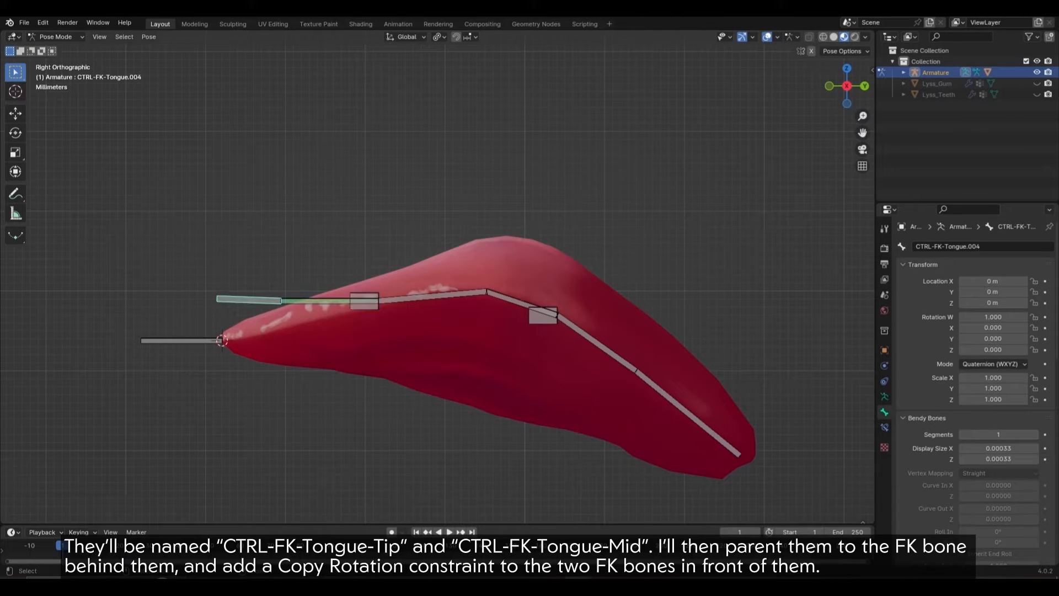
{"action": "left_click", "coordinate": [884, 427]}
{"action": "left_click", "coordinate": [1022, 264]}
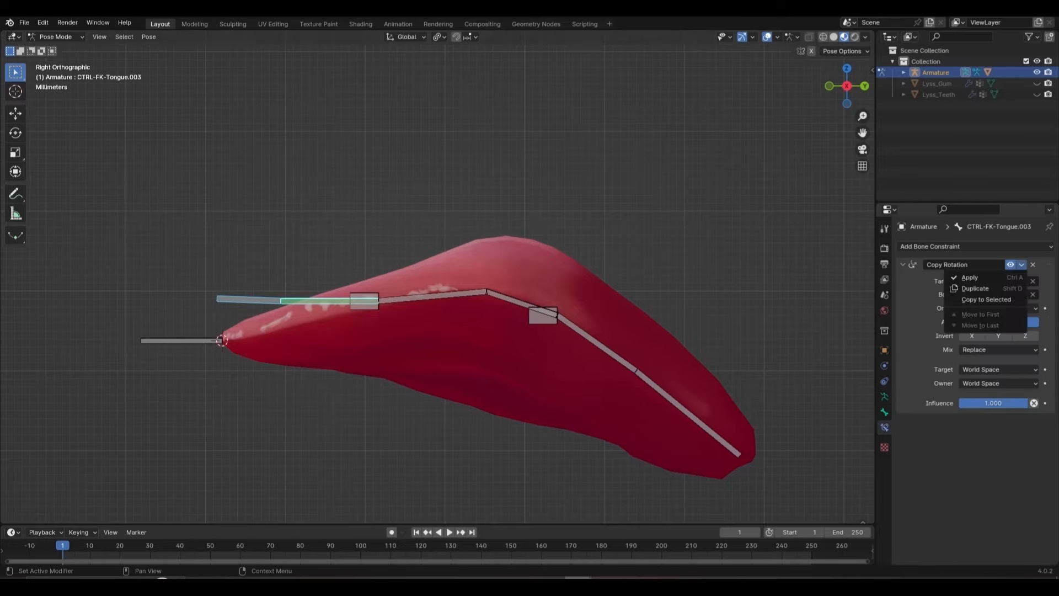
{"action": "left_click", "coordinate": [984, 300]}
Step: Give Tongue.001 a Copy Rotation targeting the mid control, with target and owner in Local Space
{"action": "left_click", "coordinate": [433, 296]}
{"action": "key", "text": "ctrl+shift+c"}
{"action": "left_click", "coordinate": [498, 294]}
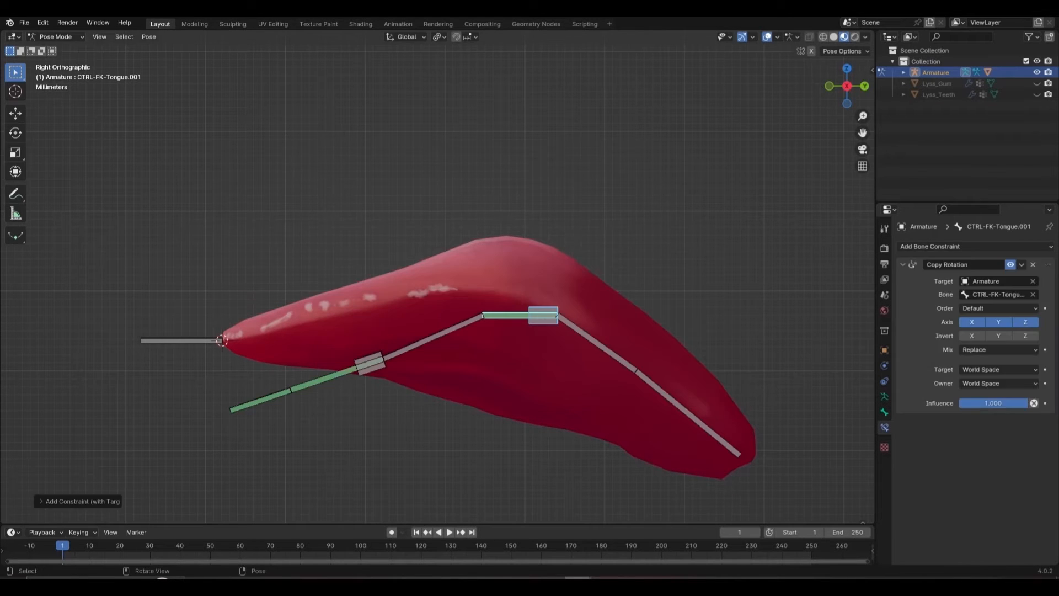
{"action": "left_click", "coordinate": [436, 336]}
{"action": "left_click", "coordinate": [507, 315], "text": "shift"}
{"action": "left_click", "coordinate": [1021, 265]}
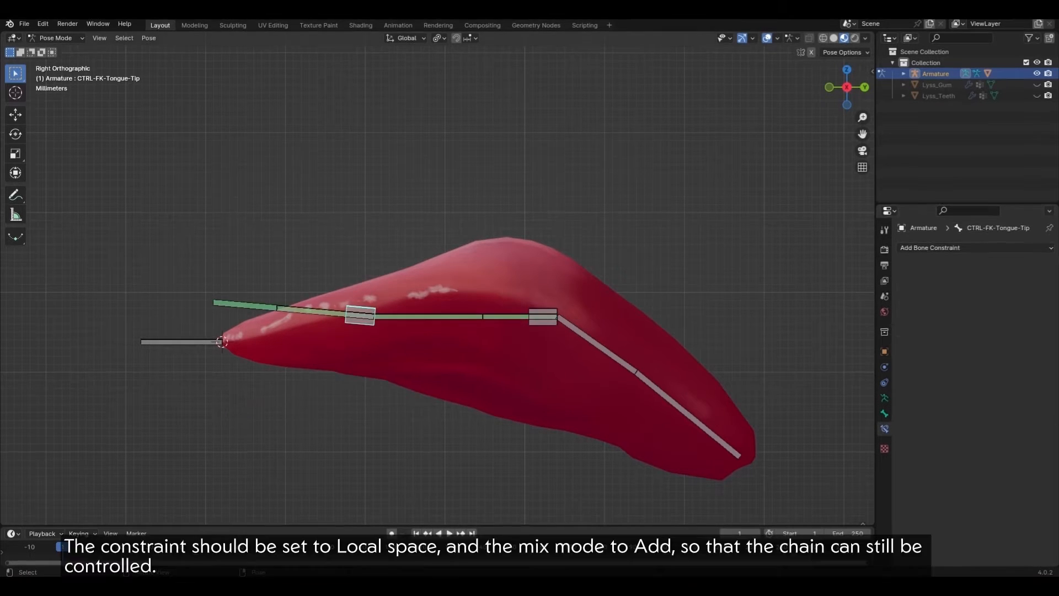
{"action": "left_click", "coordinate": [990, 356]}
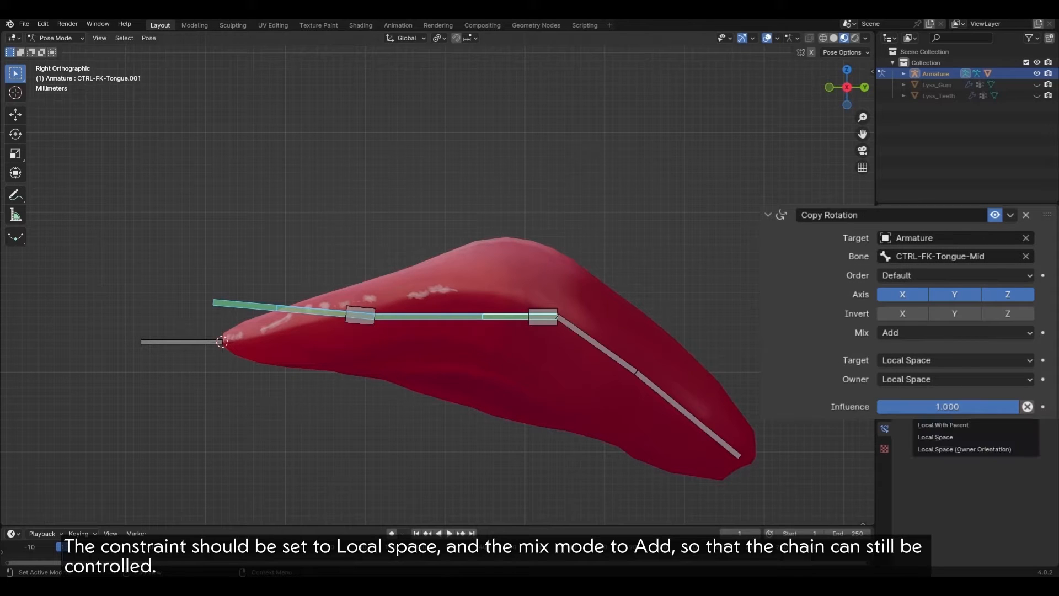
{"action": "left_click", "coordinate": [935, 436]}
{"action": "left_click", "coordinate": [989, 376]}
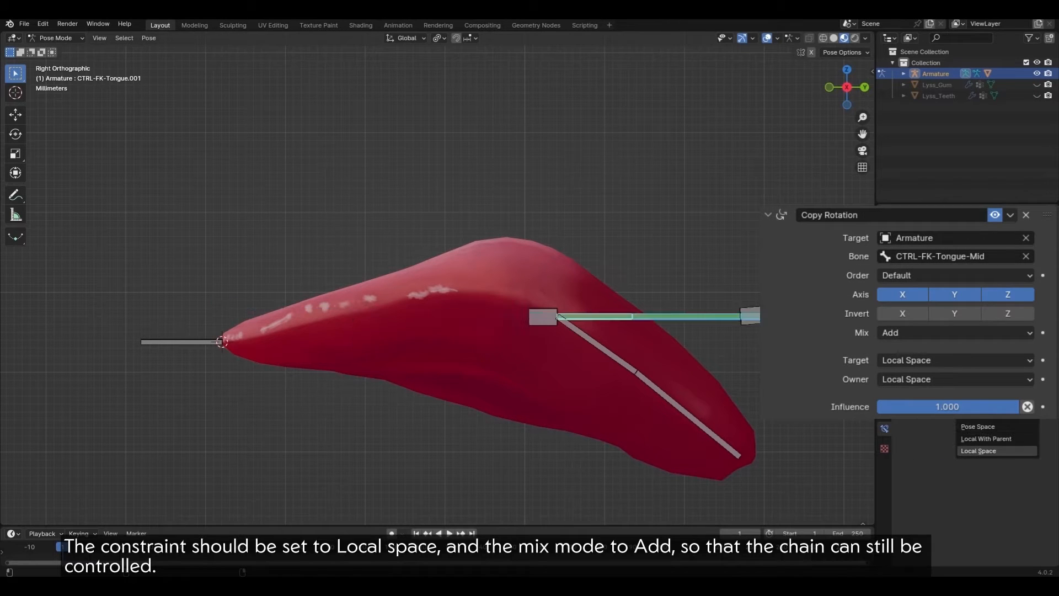
{"action": "left_click", "coordinate": [978, 451]}
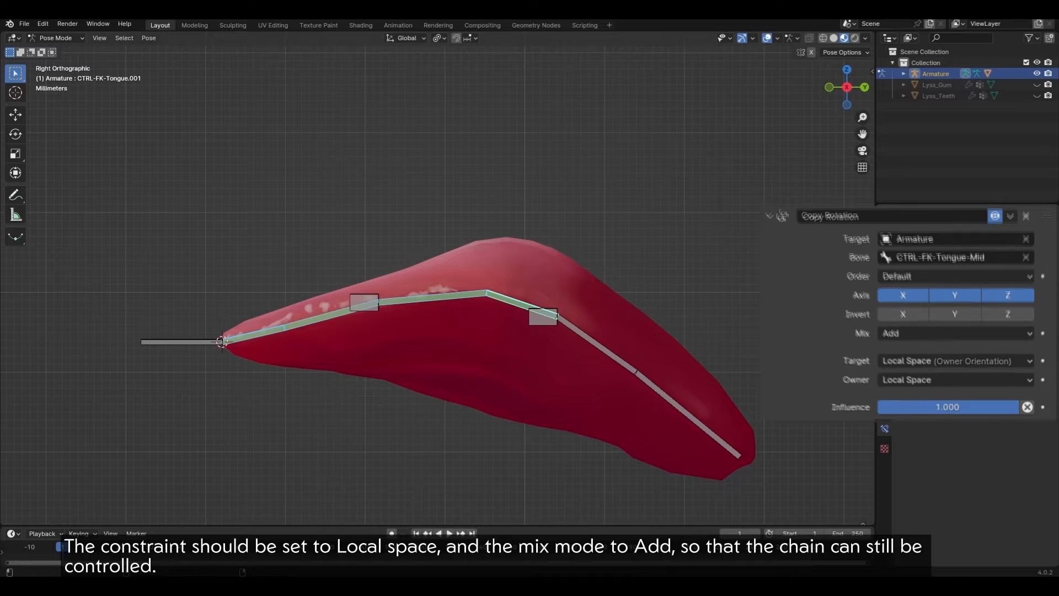
Step: Test-rotate the tip and mid controls, then reset all tongue bones to rest pose
{"action": "left_click", "coordinate": [363, 302]}
{"action": "key", "text": "r"}
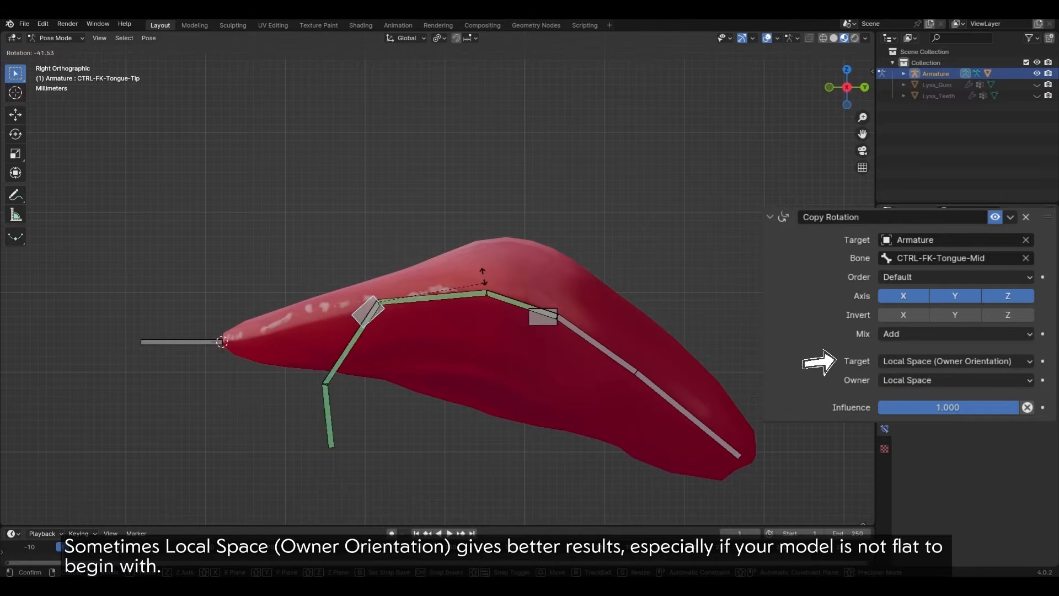
{"action": "right_click", "coordinate": [460, 202]}
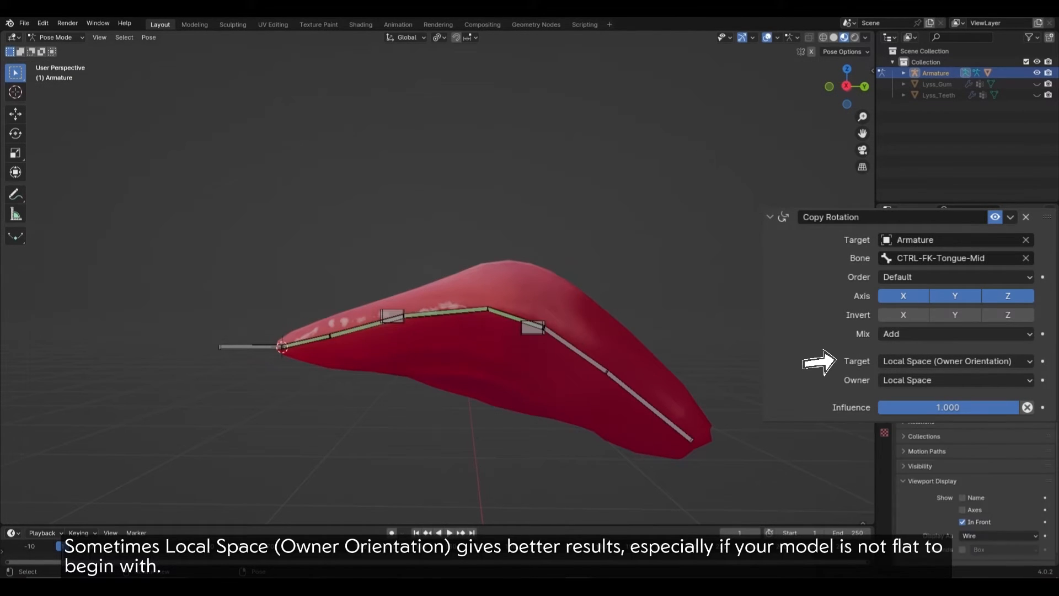
{"action": "left_click", "coordinate": [532, 325]}
{"action": "key", "text": "r"}
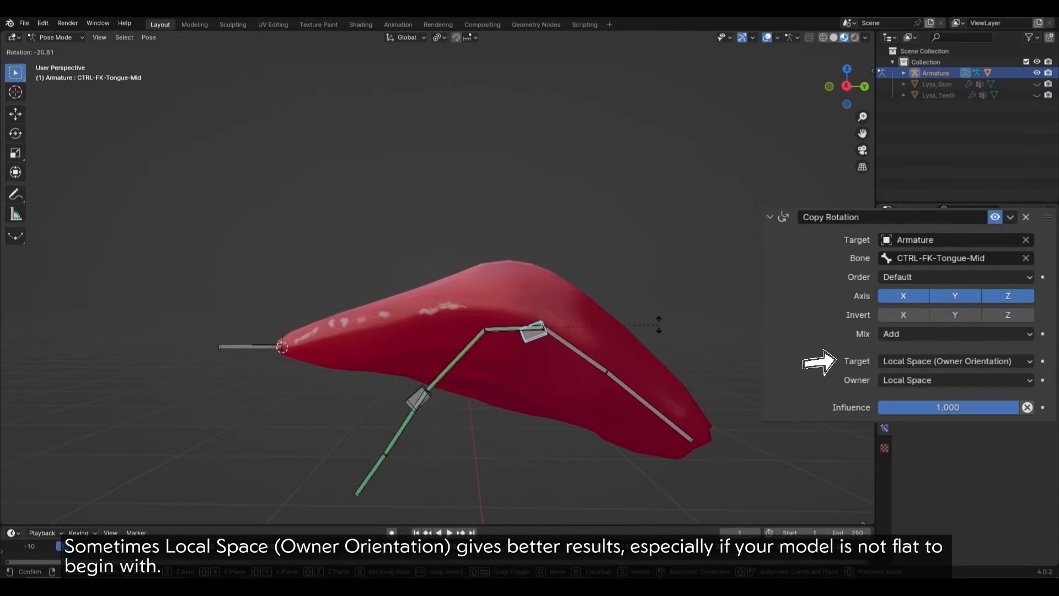
{"action": "left_click", "coordinate": [656, 324]}
{"action": "left_click", "coordinate": [411, 397]}
{"action": "key", "text": "r"}
{"action": "right_click", "coordinate": [491, 303]}
{"action": "key", "text": "a"}
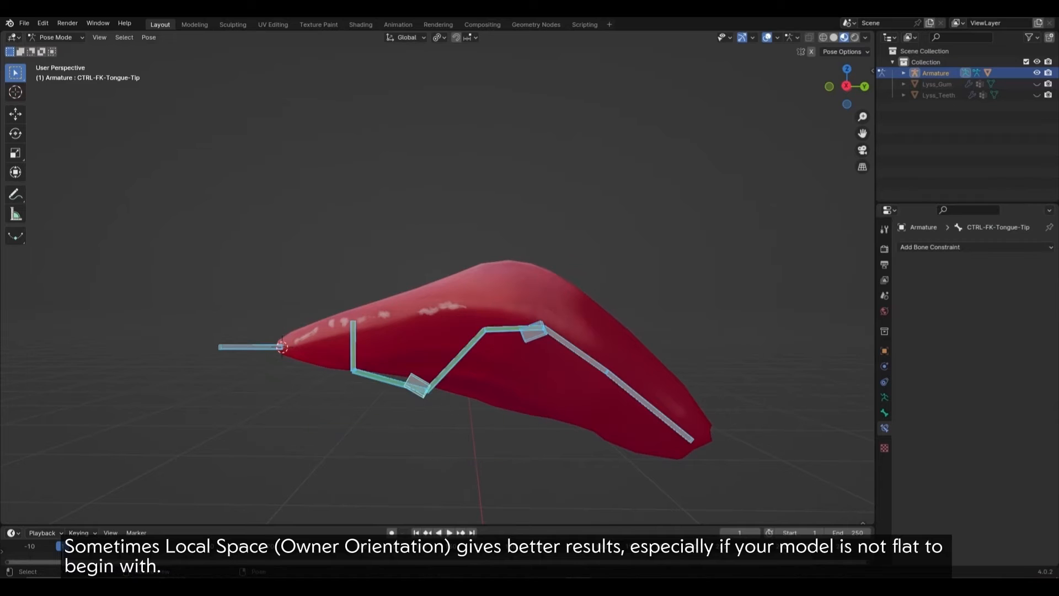
{"action": "key", "text": "alt+r"}
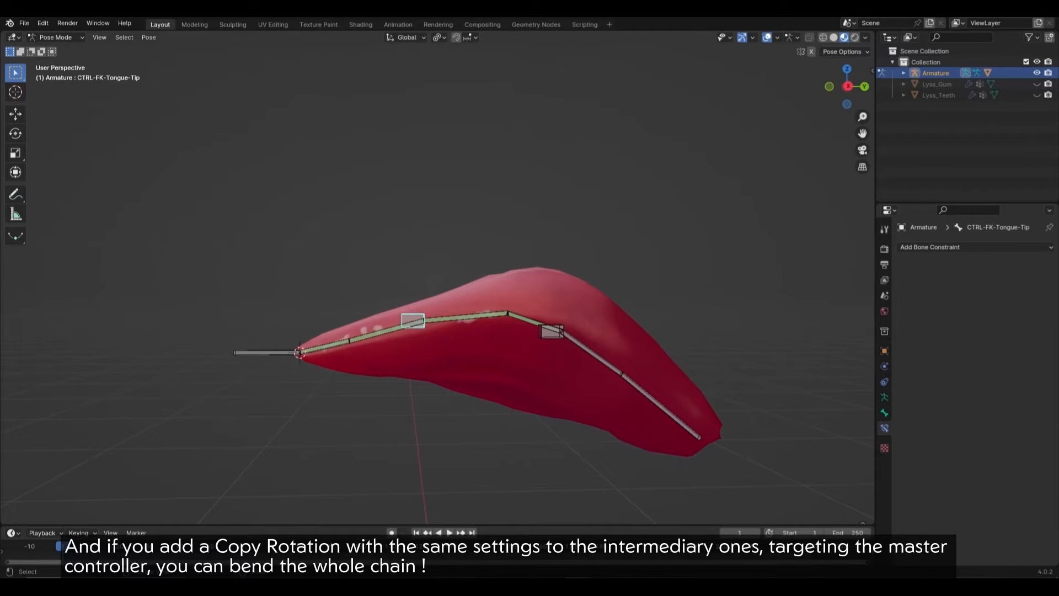
Step: Add a Copy Rotation targeting the master controller to the tip control
{"action": "left_click", "coordinate": [266, 352]}
{"action": "left_click", "coordinate": [413, 321], "text": "shift"}
{"action": "key", "text": "ctrl+shift+c"}
{"action": "left_click", "coordinate": [469, 304]}
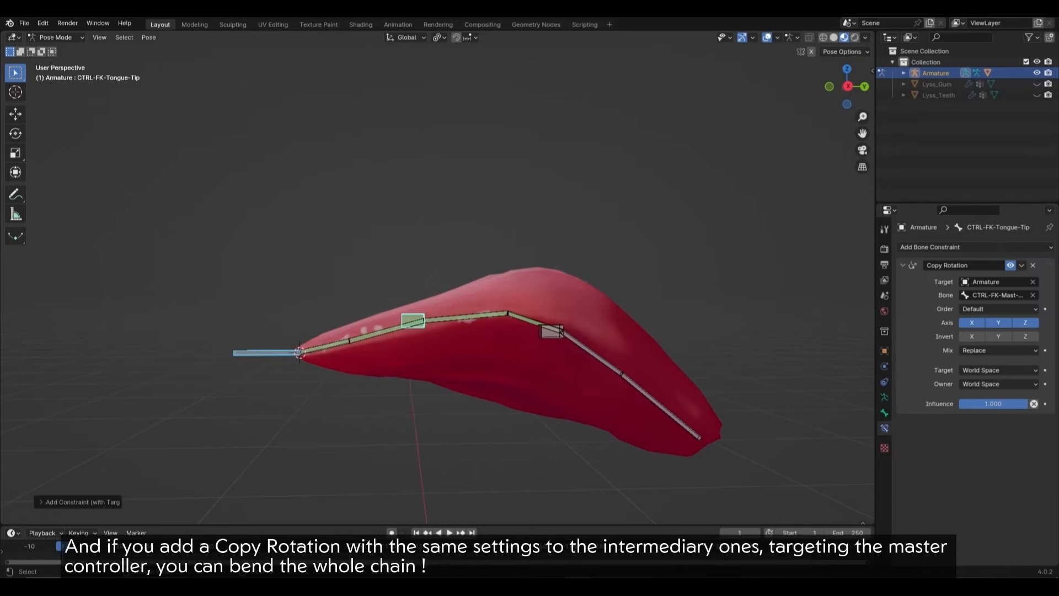
{"action": "left_click", "coordinate": [412, 321]}
{"action": "left_click", "coordinate": [551, 331], "text": "shift"}
{"action": "left_click", "coordinate": [413, 321], "text": "shift"}
Step: Copy that constraint to the mid control, set Local Space and Add mix, and rotate the master to bend the chain
{"action": "left_click", "coordinate": [1021, 265]}
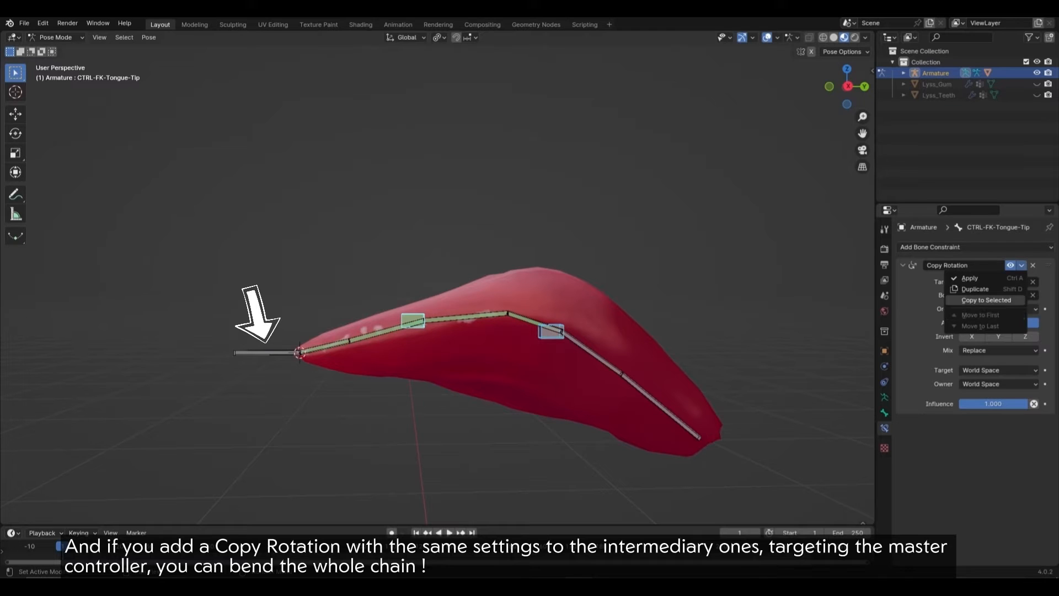
{"action": "left_click", "coordinate": [986, 300]}
{"action": "left_click", "coordinate": [998, 370]}
{"action": "left_click", "coordinate": [984, 435]}
{"action": "left_click", "coordinate": [998, 383]}
{"action": "left_click", "coordinate": [984, 447]}
{"action": "left_click", "coordinate": [998, 350]}
{"action": "left_click", "coordinate": [984, 374]}
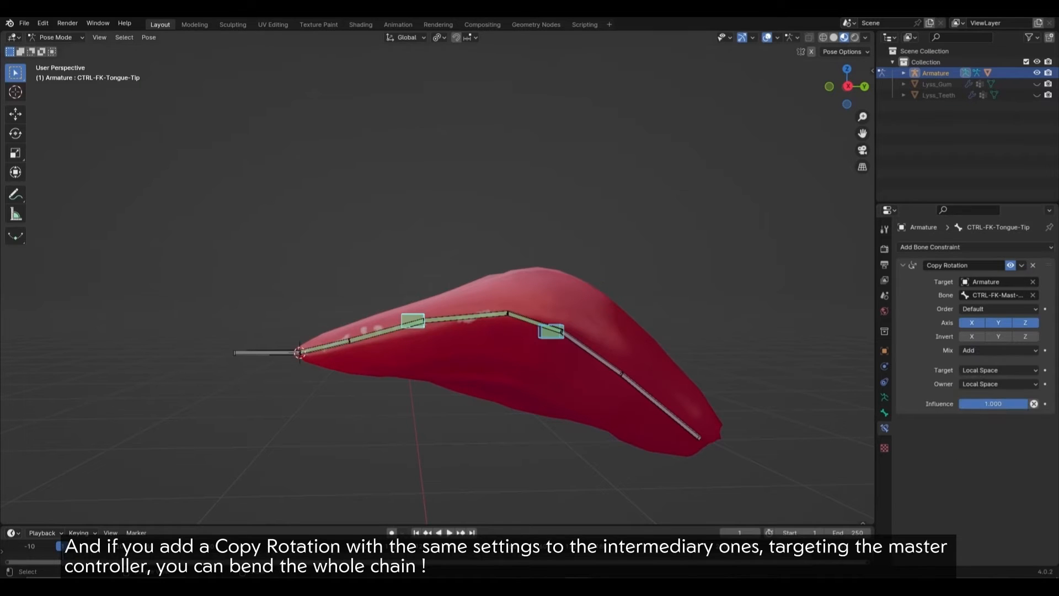
{"action": "left_click", "coordinate": [266, 352]}
{"action": "key", "text": "r"}
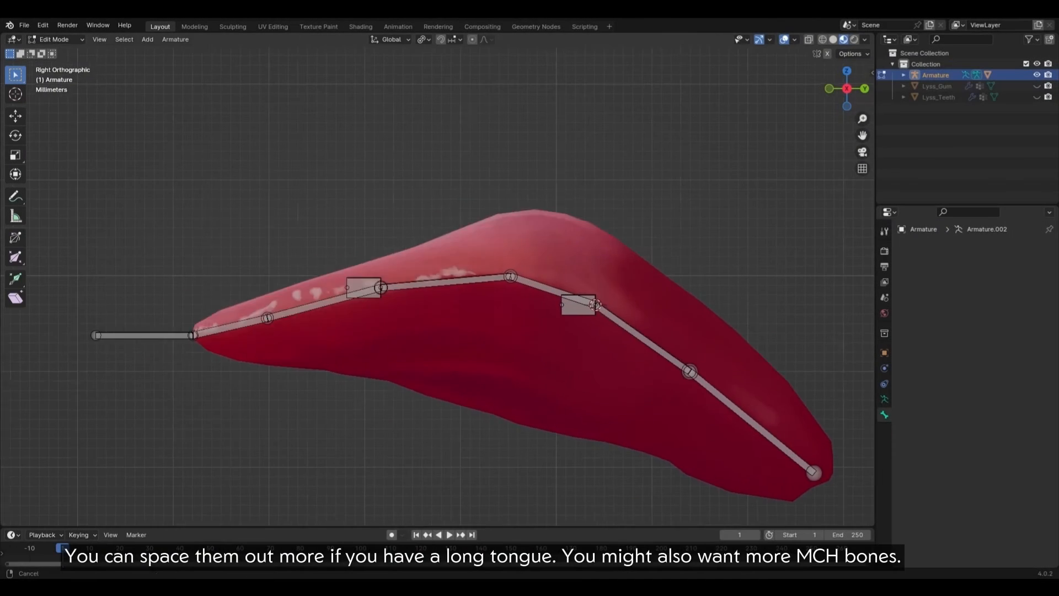
Step: Thicken the root locator bone, duplicate it twice onto the mid and base joints, and shrink the copies
{"action": "left_click", "coordinate": [176, 334]}
{"action": "key", "text": "ctrl+alt+s"}
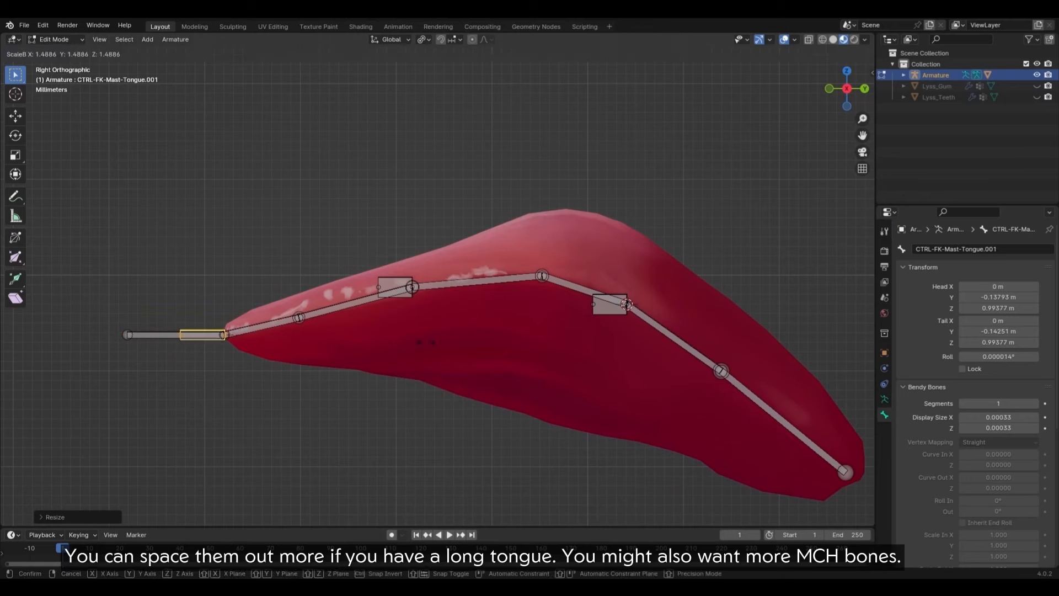
{"action": "key", "text": "Return"}
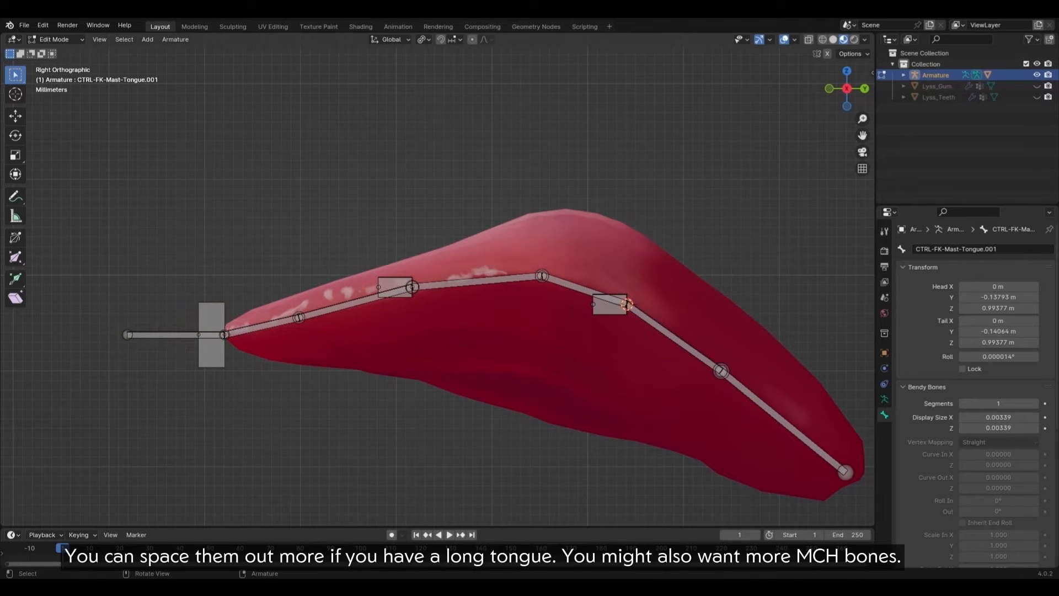
{"action": "key", "text": "shift+d"}
{"action": "key", "text": "shift+s"}
{"action": "left_click", "coordinate": [720, 371]}
{"action": "key", "text": "shift+d"}
{"action": "key", "text": "shift+s"}
{"action": "left_click", "coordinate": [614, 320]}
{"action": "left_click", "coordinate": [708, 353], "text": "shift"}
{"action": "key", "text": "s"}
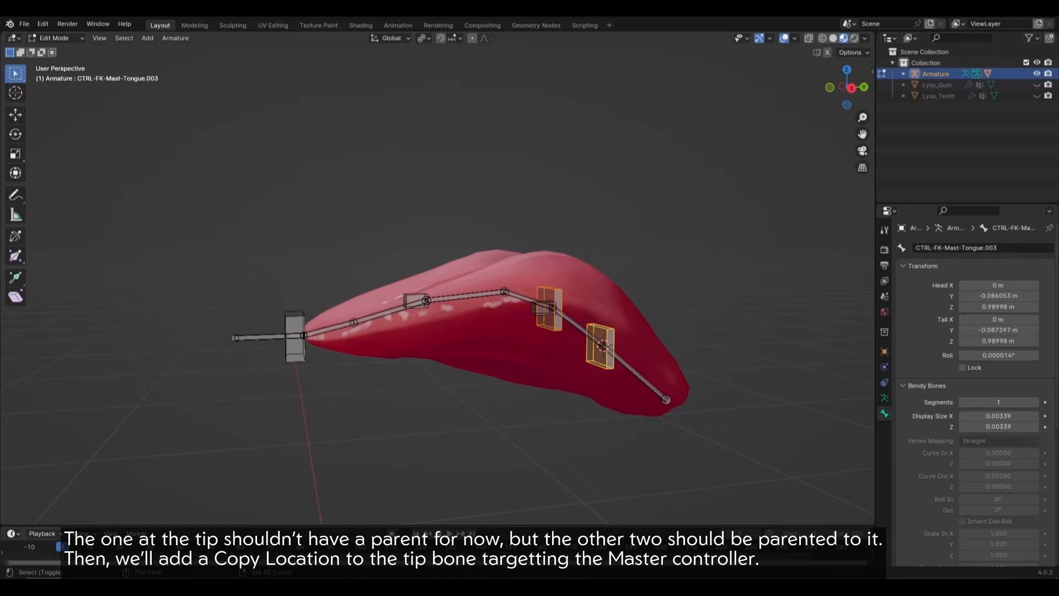
Step: Parent the two locator copies to the tip locator bone
{"action": "left_click", "coordinate": [295, 337], "text": "shift"}
{"action": "key", "text": "q"}
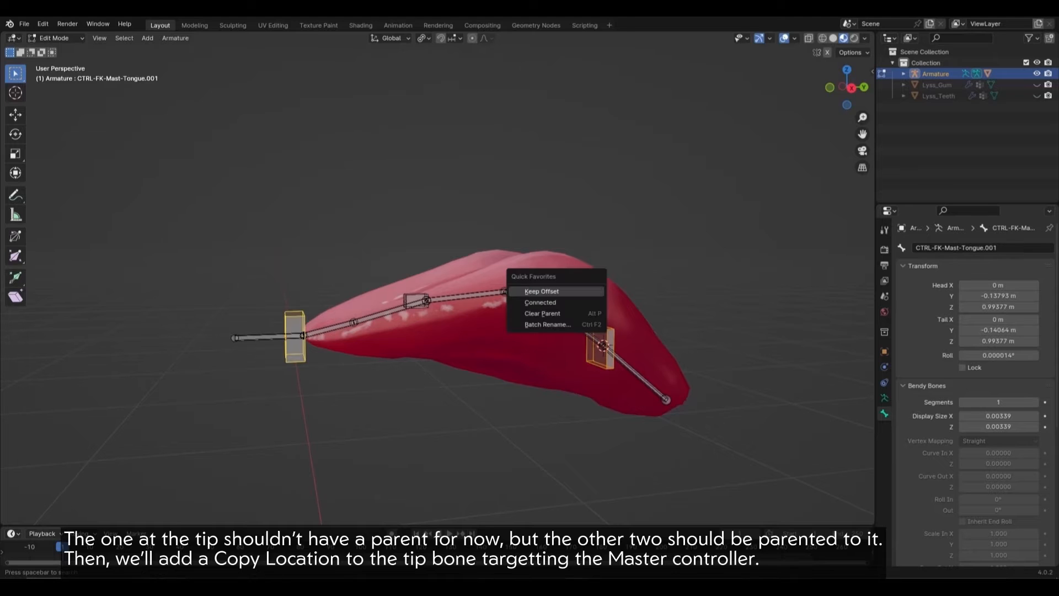
{"action": "key", "text": "Return"}
Step: In pose mode, give the tip locator a Copy Location targeting the master controller and test-move the master
{"action": "key", "text": "ctrl+Tab"}
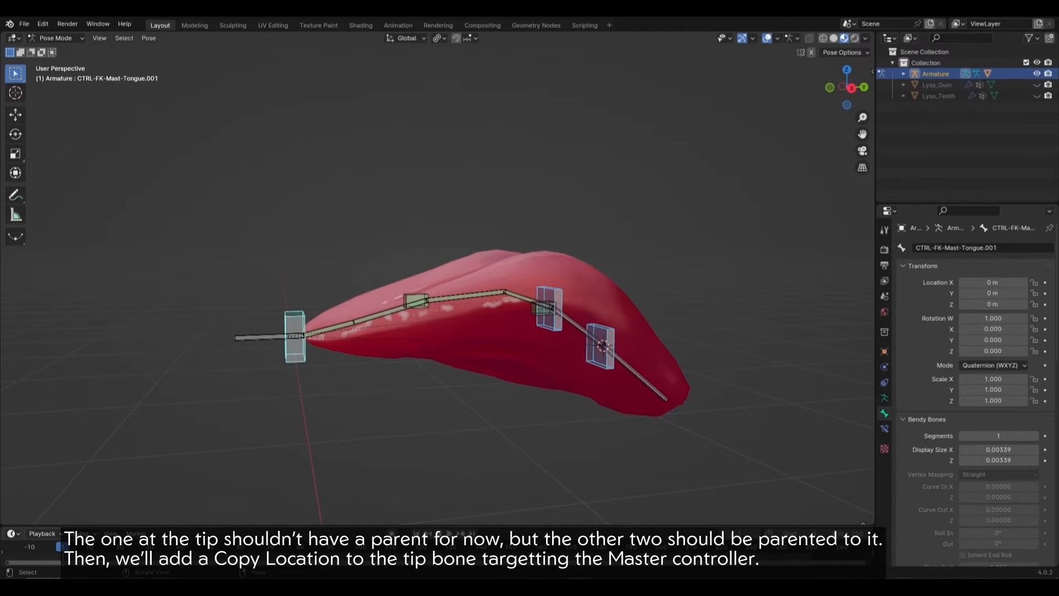
{"action": "middle_click_drag", "start_coordinate": [430, 331], "coordinate": [441, 332]}
{"action": "left_click", "coordinate": [286, 348]}
{"action": "left_click", "coordinate": [315, 358], "text": "shift"}
{"action": "key", "text": "q"}
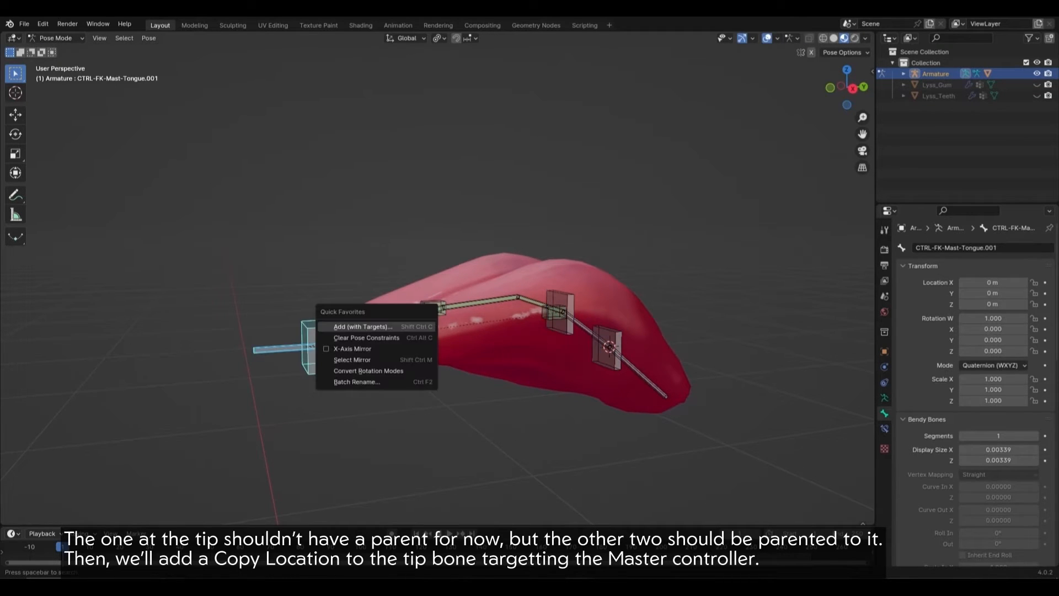
{"action": "left_click", "coordinate": [375, 327]}
{"action": "left_click", "coordinate": [375, 315]}
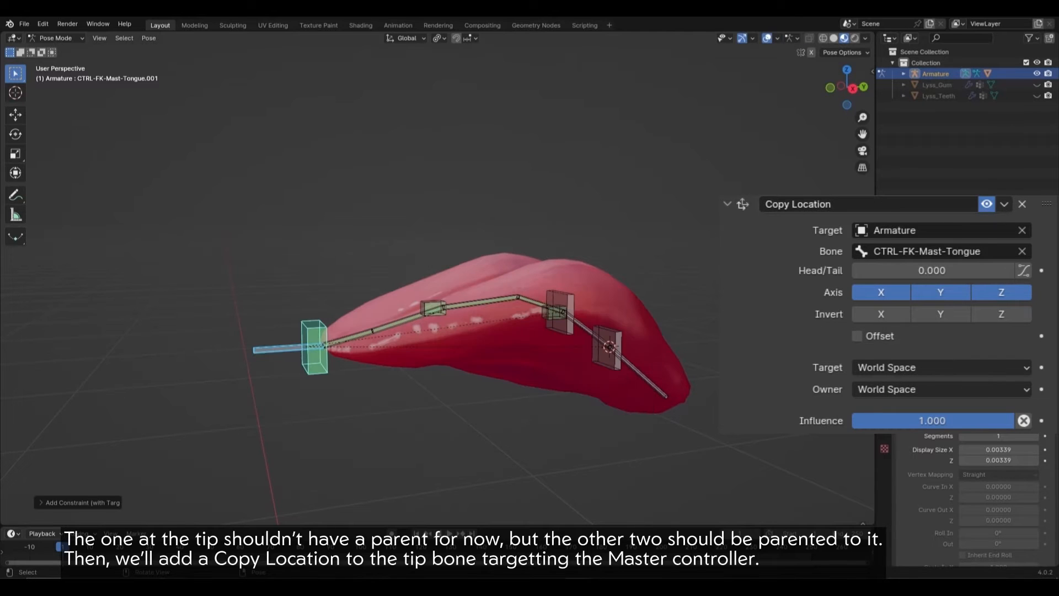
{"action": "left_click", "coordinate": [278, 349]}
{"action": "key", "text": "g"}
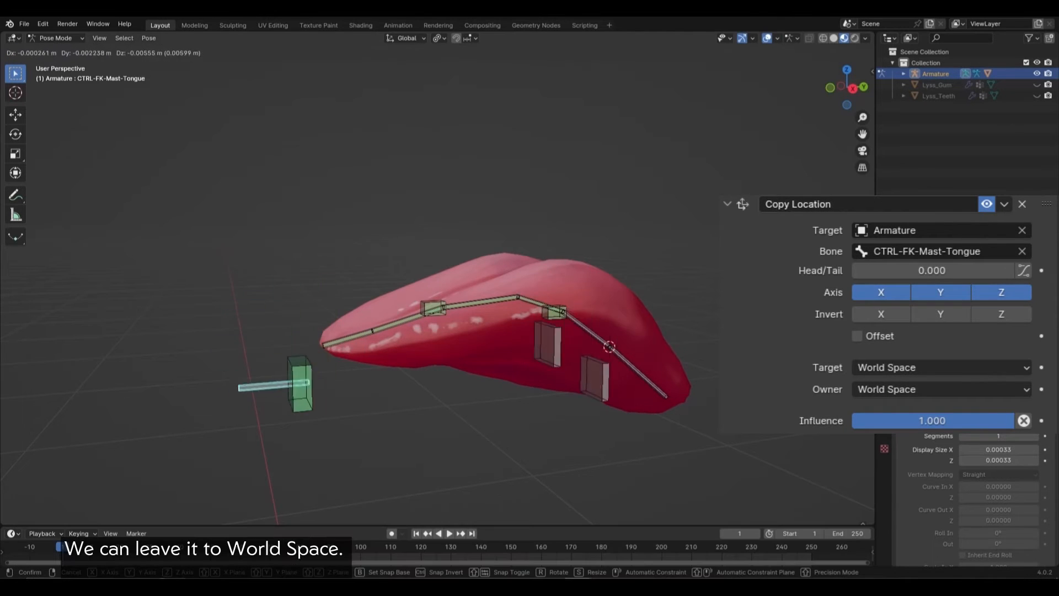
{"action": "key", "text": "Escape"}
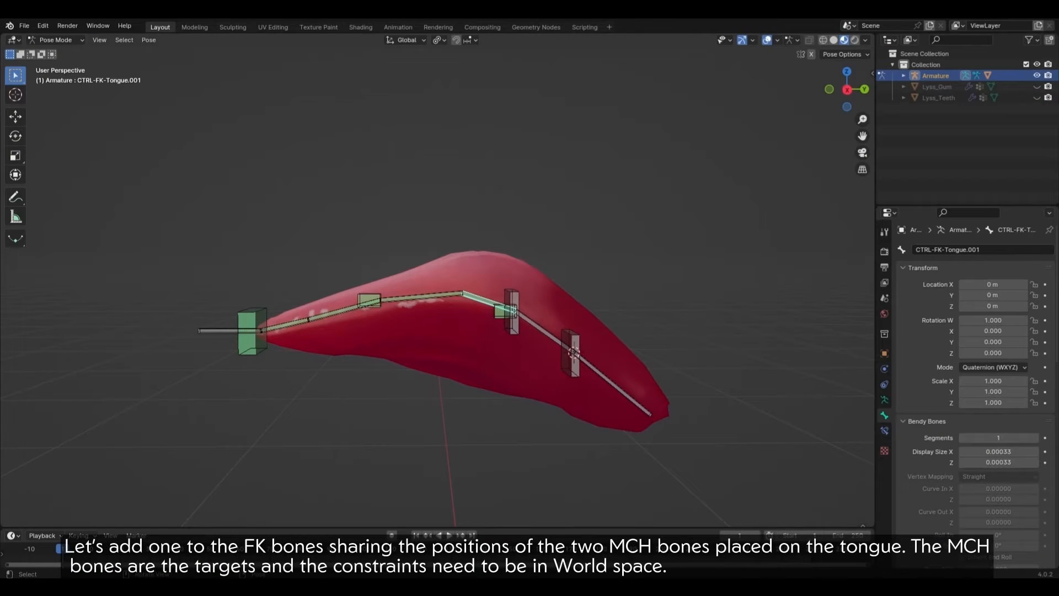
Step: Add Copy Location constraints so the mid FK bone follows the mid locator and CTRL-FK-Tongue the lower locator
{"action": "left_click", "coordinate": [513, 324]}
{"action": "left_click", "coordinate": [488, 302], "text": "shift"}
{"action": "key", "text": "q"}
{"action": "left_click", "coordinate": [529, 299]}
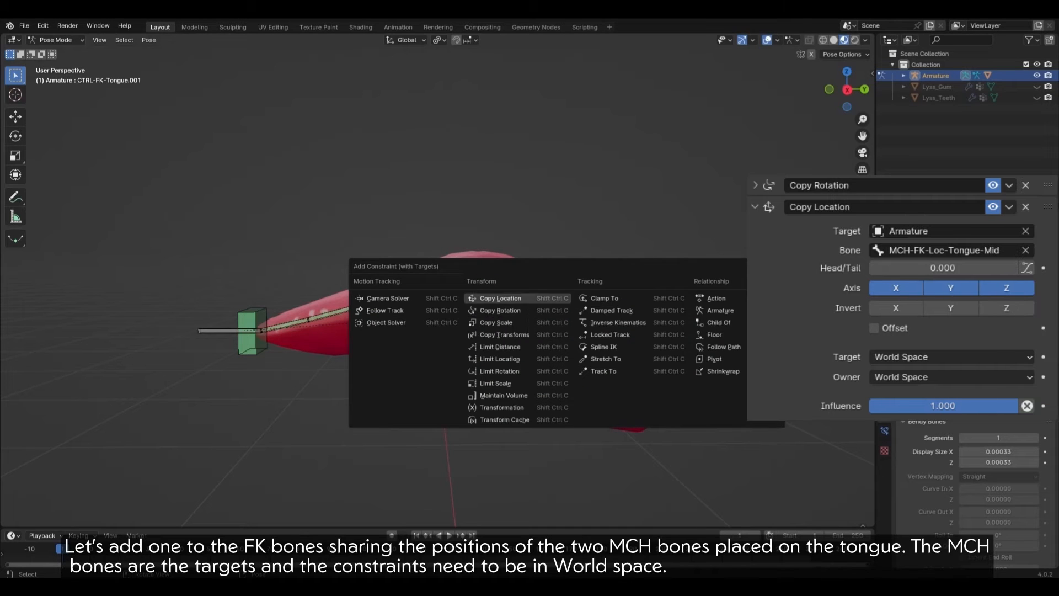
{"action": "left_click", "coordinate": [499, 298]}
{"action": "left_click", "coordinate": [546, 332]}
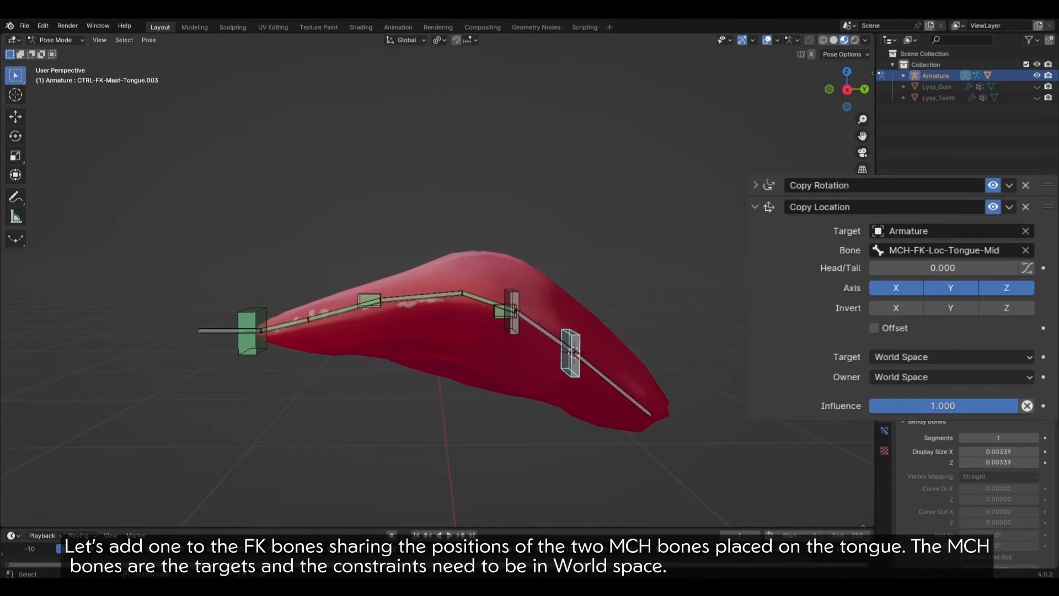
{"action": "middle_click_drag", "start_coordinate": [568, 353], "coordinate": [546, 348]}
{"action": "left_click", "coordinate": [520, 330], "text": "shift"}
{"action": "key", "text": "q"}
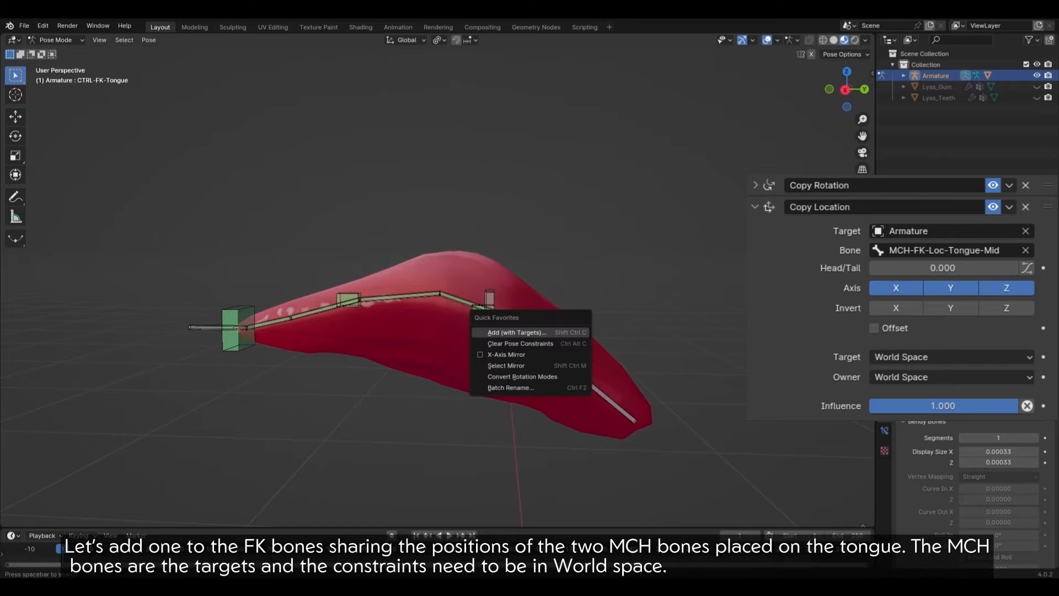
{"action": "left_click", "coordinate": [519, 332]}
{"action": "left_click", "coordinate": [523, 344]}
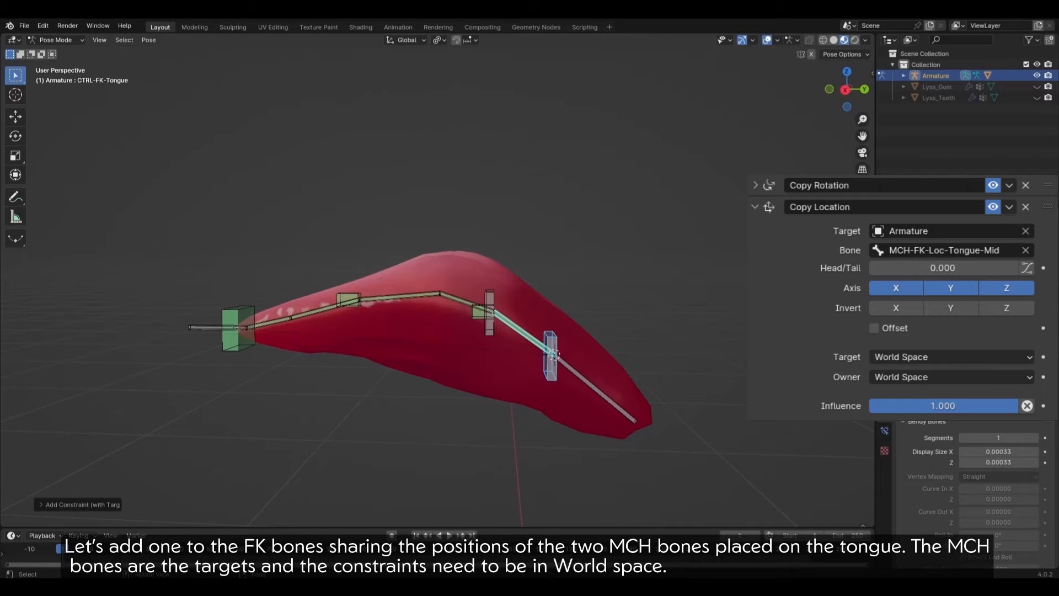
Step: Test-move the master and lower the Copy Location influence to 0.48
{"action": "left_click", "coordinate": [222, 332]}
{"action": "middle_click_drag", "start_coordinate": [221, 332], "coordinate": [230, 327]}
{"action": "key", "text": "g"}
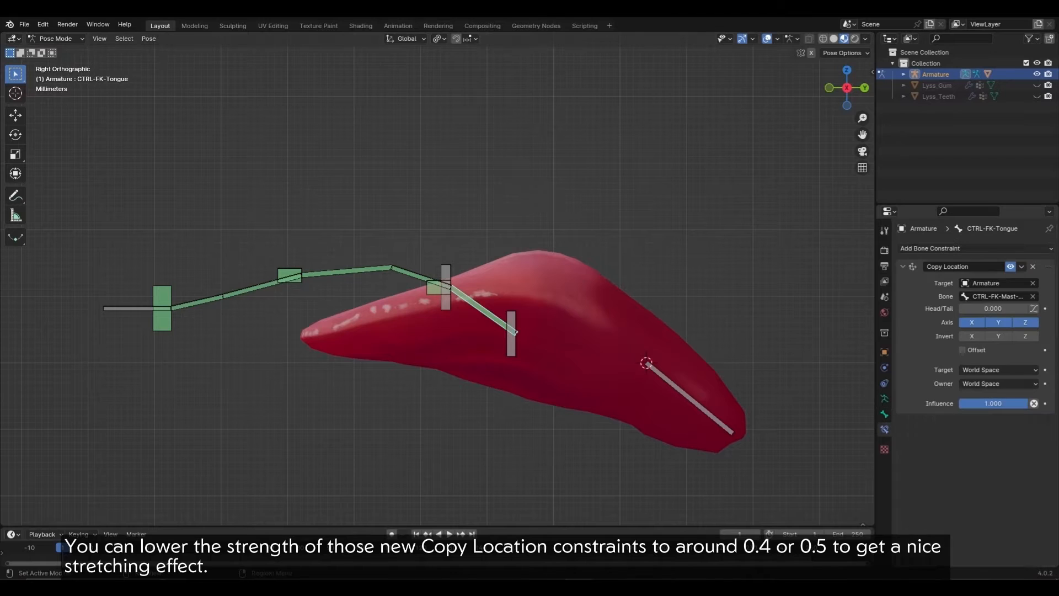
{"action": "left_click_drag", "start_coordinate": [1009, 403], "coordinate": [991, 418]}
{"action": "left_click", "coordinate": [423, 278]}
{"action": "left_click", "coordinate": [902, 266]}
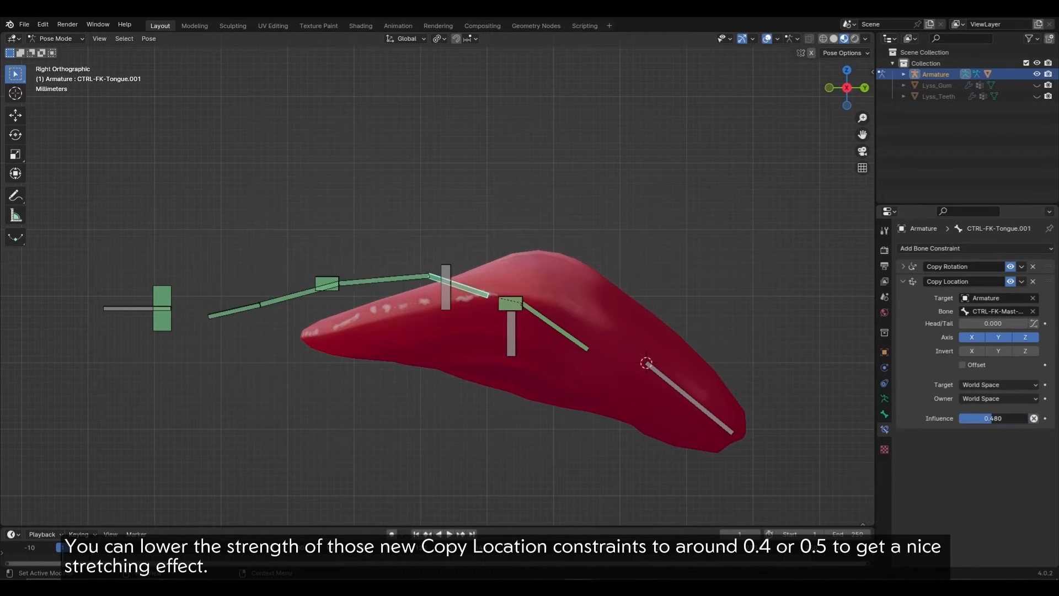
Step: Check the FK bones' parent links in Edit Mode and re-test the master move so the chain stretches apart
{"action": "left_click", "coordinate": [162, 307]}
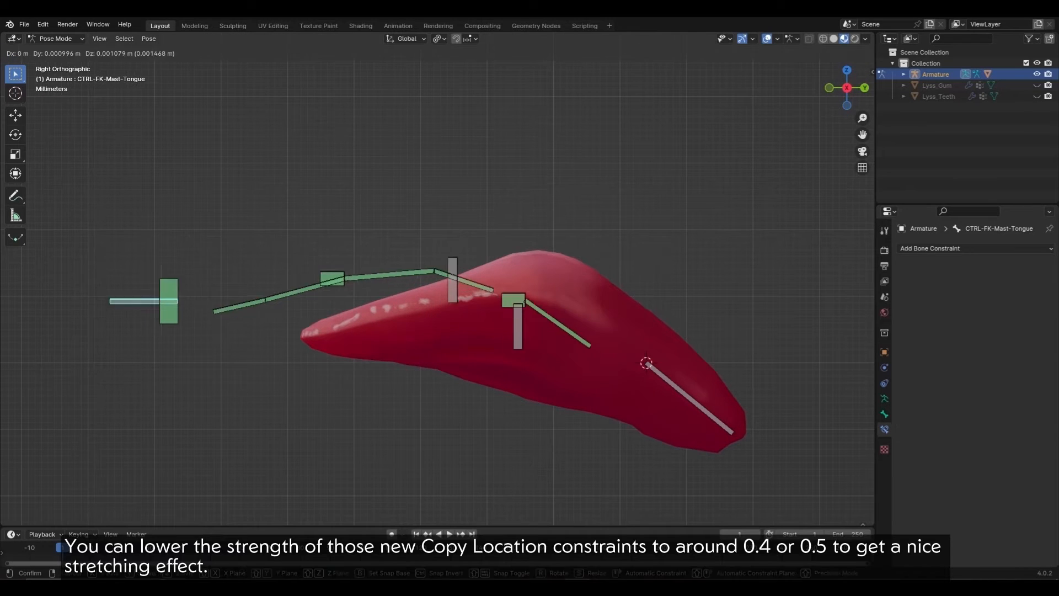
{"action": "key", "text": "g"}
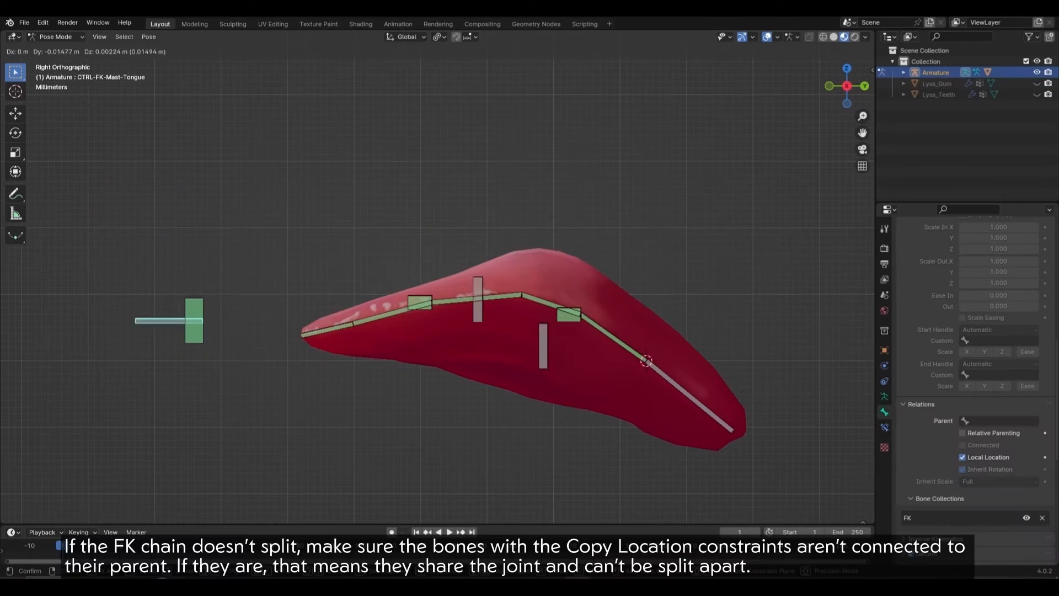
{"action": "key", "text": "Escape"}
{"action": "left_click", "coordinate": [543, 302]}
{"action": "key", "text": "Tab"}
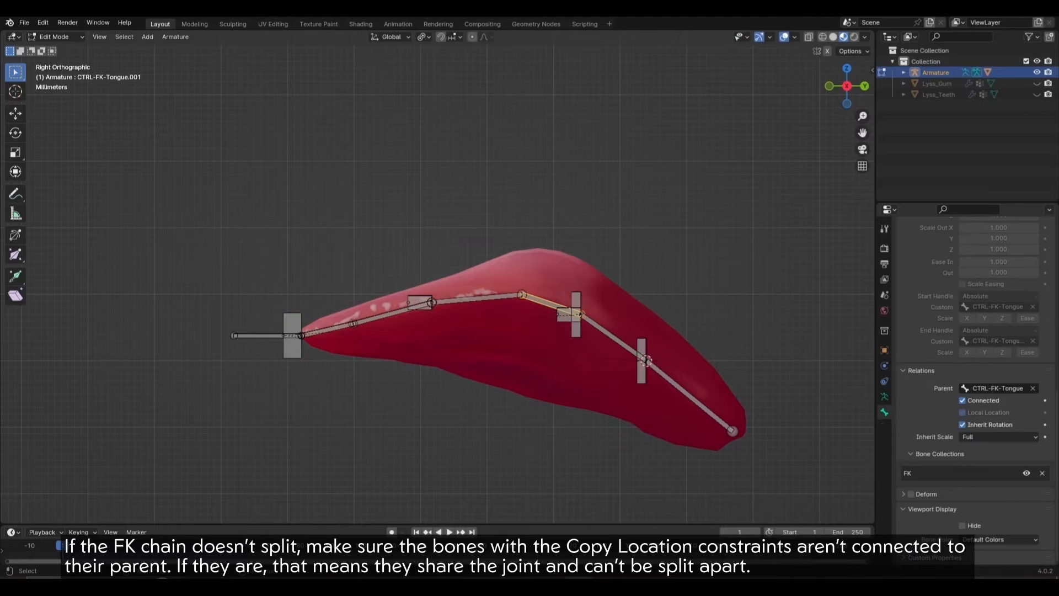
{"action": "key", "text": "Tab"}
{"action": "key", "text": "Tab"}
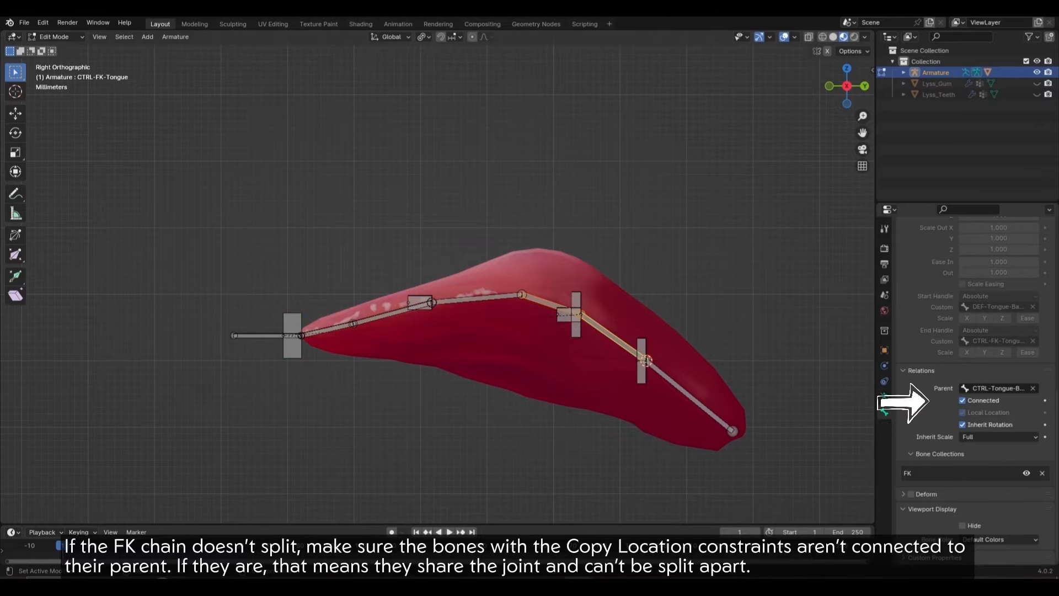
{"action": "key", "text": "Tab"}
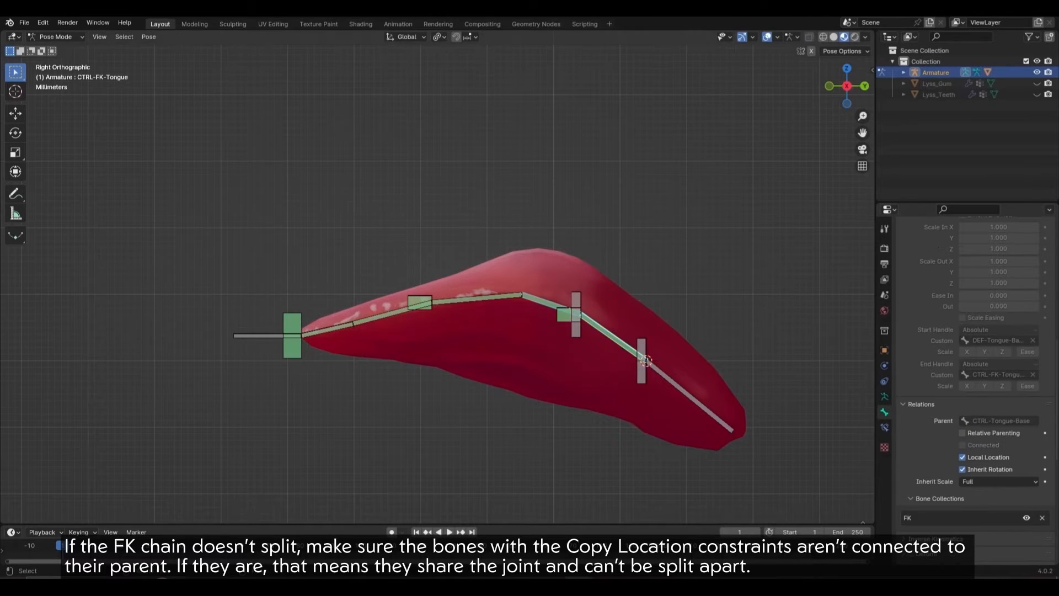
{"action": "left_click", "coordinate": [261, 335]}
{"action": "key", "text": "g"}
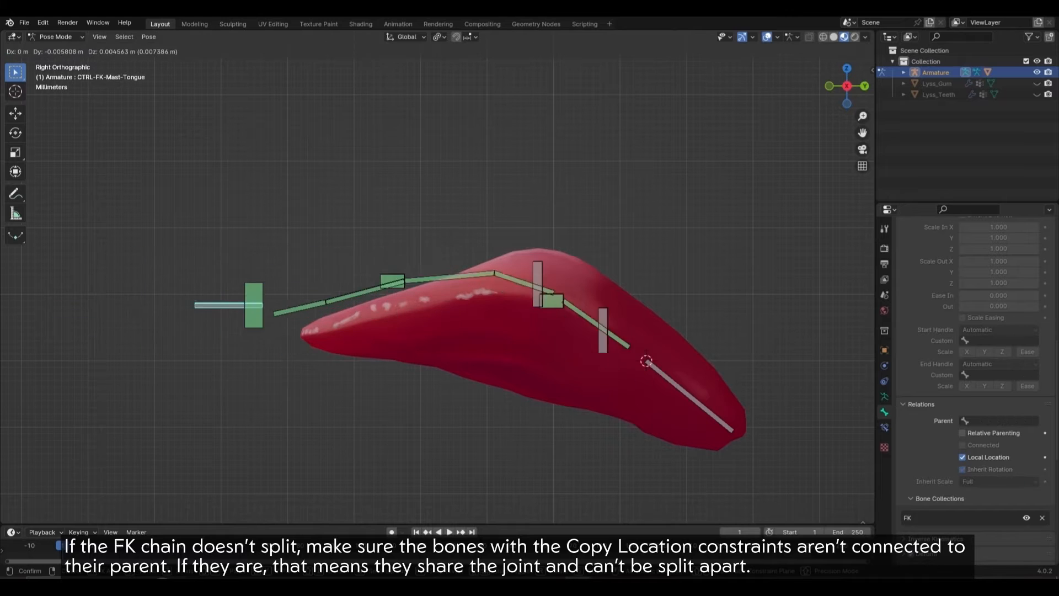
{"action": "key", "text": "Escape"}
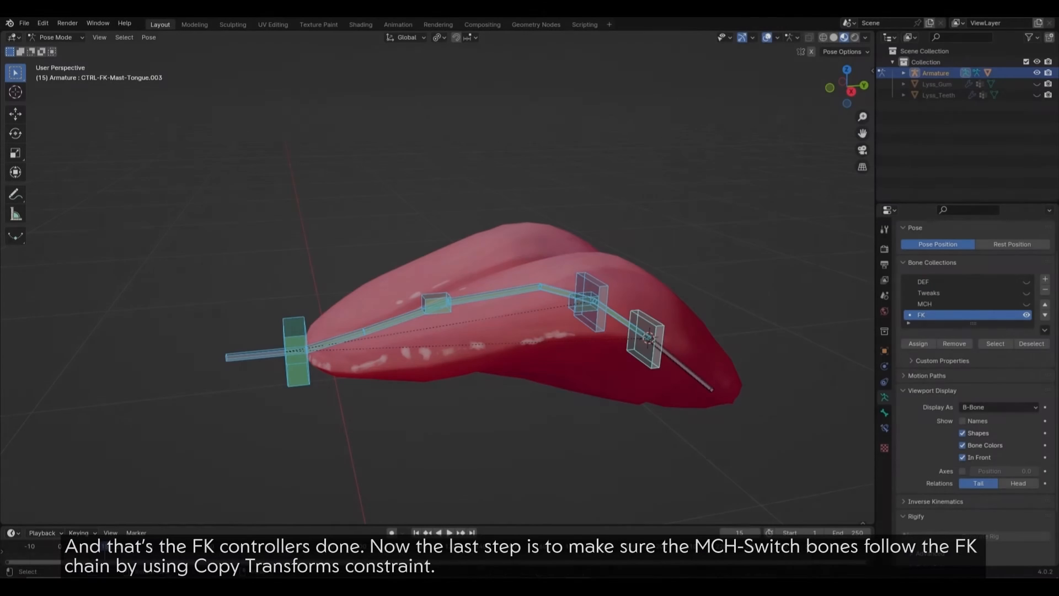
Step: Lift the FK bones upward along Z above the tongue and show the MCH bone collection
{"action": "key", "text": "g"}
{"action": "key", "text": "z"}
{"action": "key", "text": "Return"}
{"action": "left_click", "coordinate": [1026, 303]}
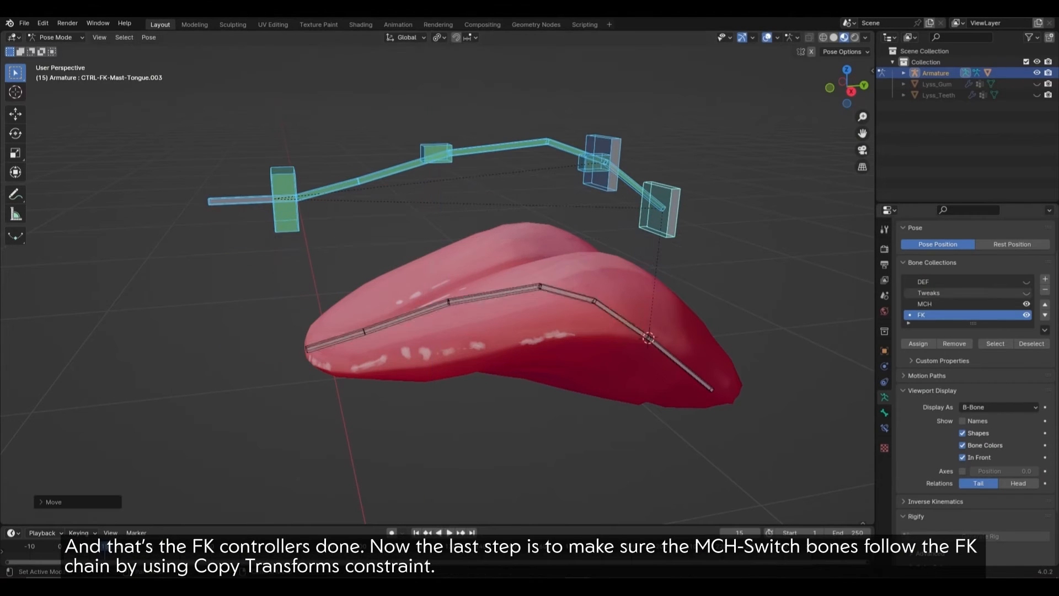
Step: Give the first three MCH-Switch bones Copy Transforms constraints targeting their matching FK bones
{"action": "left_click", "coordinate": [239, 200]}
{"action": "left_click", "coordinate": [335, 340], "text": "shift"}
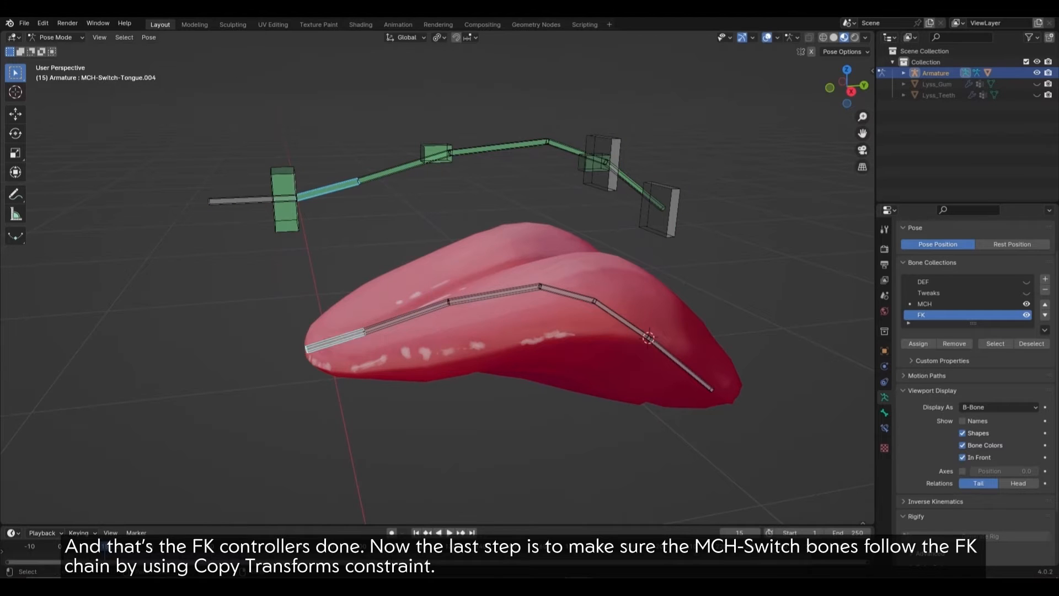
{"action": "key", "text": "ctrl+shift+c"}
{"action": "left_click", "coordinate": [391, 345]}
{"action": "left_click", "coordinate": [394, 168]}
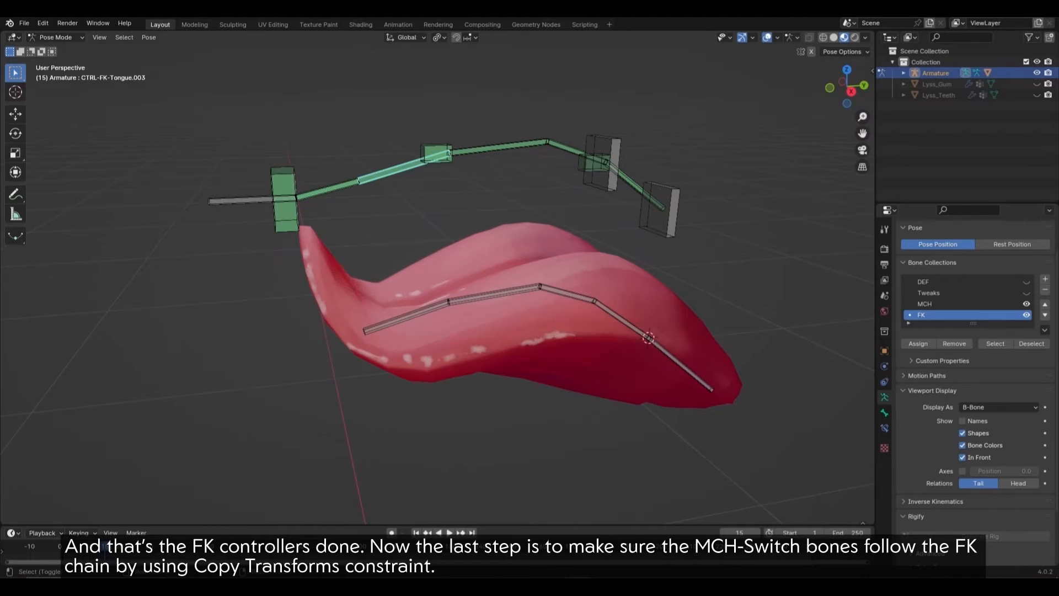
{"action": "left_click", "coordinate": [405, 316], "text": "shift"}
{"action": "key", "text": "ctrl+shift+c"}
{"action": "left_click", "coordinate": [403, 308]}
{"action": "left_click", "coordinate": [503, 147]}
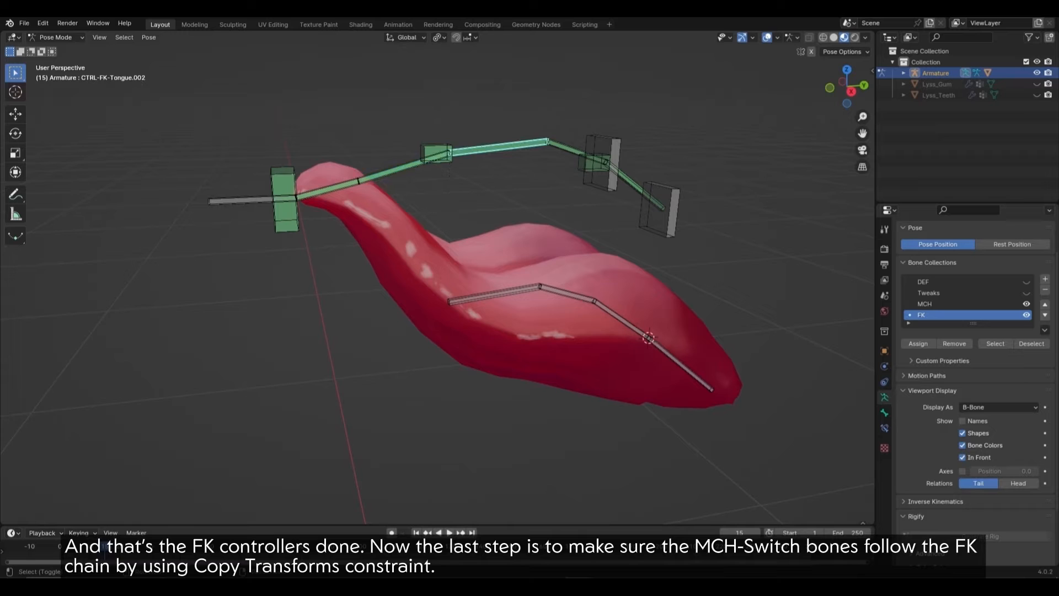
{"action": "left_click", "coordinate": [507, 292], "text": "shift"}
{"action": "key", "text": "q"}
{"action": "left_click", "coordinate": [508, 282]}
{"action": "left_click", "coordinate": [509, 282]}
Step: Add Copy Transforms to the last two MCH-Switch bones so they follow their FK bones
{"action": "middle_click_drag", "start_coordinate": [508, 282], "coordinate": [466, 285]}
{"action": "left_click", "coordinate": [481, 160]}
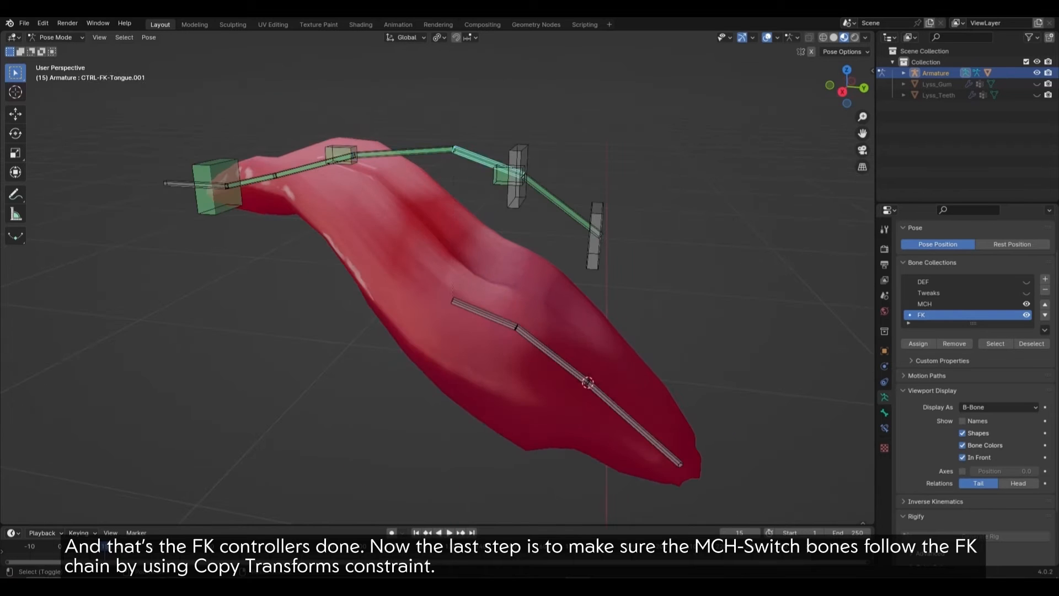
{"action": "left_click", "coordinate": [490, 316], "text": "shift"}
{"action": "key", "text": "ctrl+shift+c"}
{"action": "left_click", "coordinate": [494, 268]}
{"action": "left_click", "coordinate": [561, 204]}
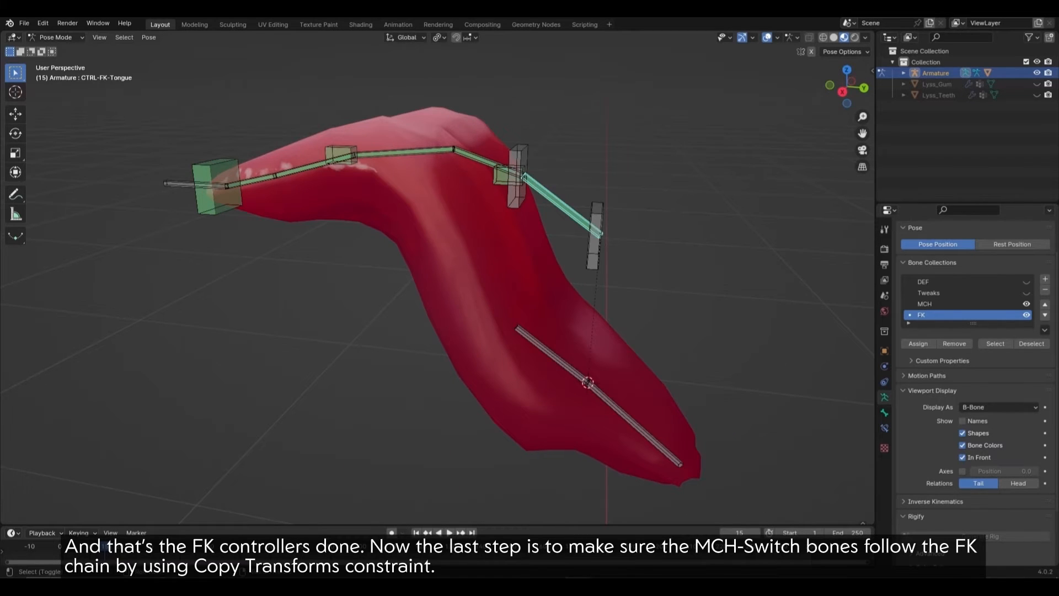
{"action": "left_click", "coordinate": [551, 356], "text": "shift"}
{"action": "key", "text": "ctrl+shift+c"}
{"action": "left_click", "coordinate": [552, 348]}
Step: Clear the locations of all bones with Alt+G and return to posing the armature
{"action": "middle_click_drag", "start_coordinate": [552, 349], "coordinate": [575, 339]}
{"action": "key", "text": "a"}
{"action": "key", "text": "alt+g"}
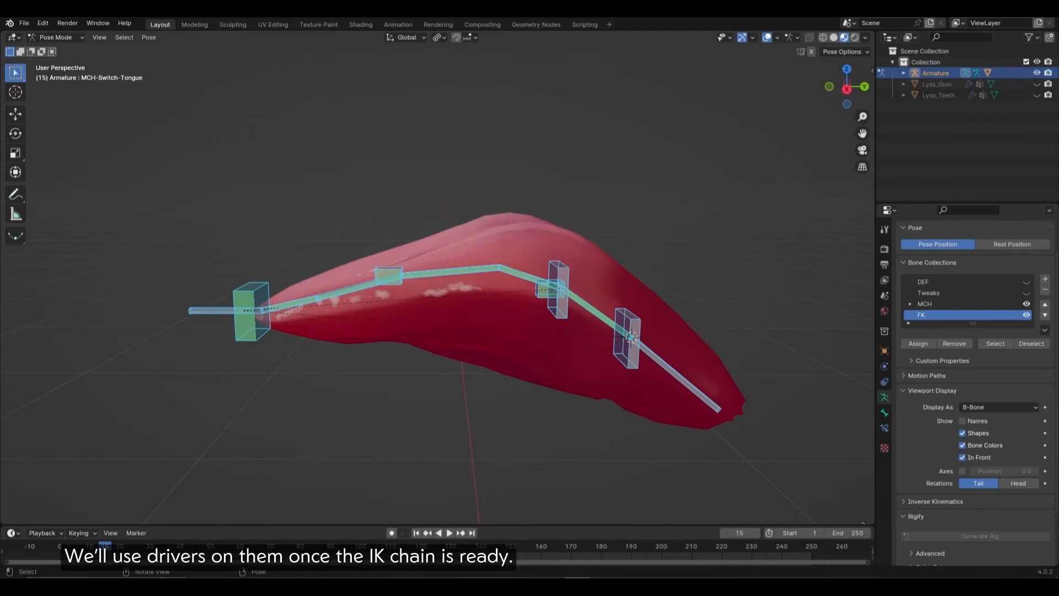
{"action": "key", "text": "ctrl+Tab"}
{"action": "left_click", "coordinate": [574, 348]}
{"action": "left_click", "coordinate": [628, 348]}
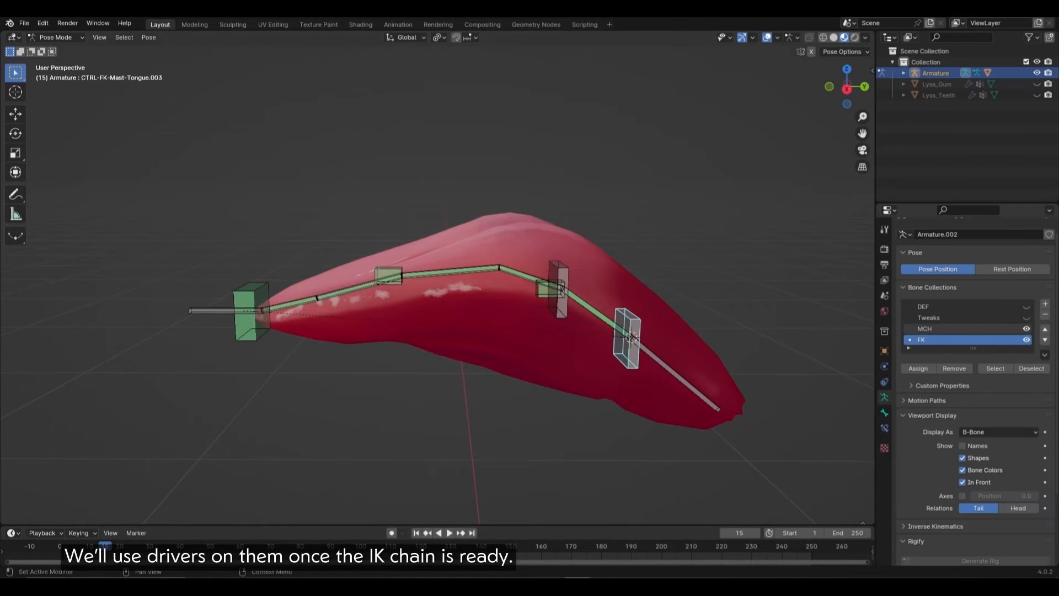
Step: Rotate and move the FK master controller to test that the tongue follows and stretches
{"action": "left_click", "coordinate": [595, 312]}
{"action": "middle_click_drag", "start_coordinate": [596, 313], "coordinate": [578, 309]}
{"action": "left_click", "coordinate": [209, 297]}
{"action": "middle_click_drag", "start_coordinate": [220, 300], "coordinate": [259, 306]}
{"action": "key", "text": "r"}
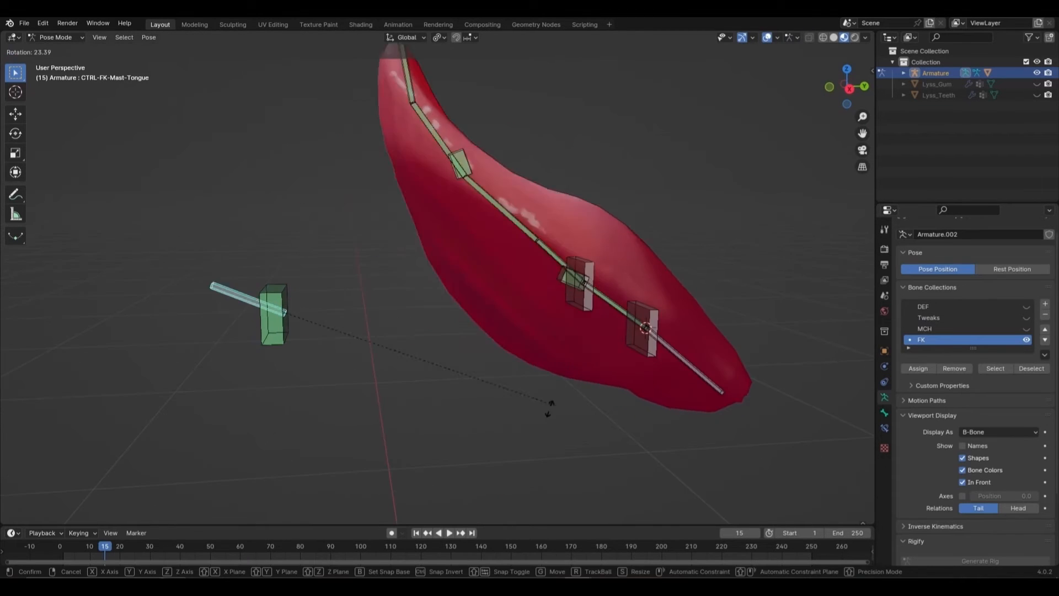
{"action": "left_click", "coordinate": [556, 232]}
{"action": "key", "text": "g"}
{"action": "middle_click_drag", "start_coordinate": [557, 231], "coordinate": [690, 270]}
{"action": "left_click", "coordinate": [496, 276]}
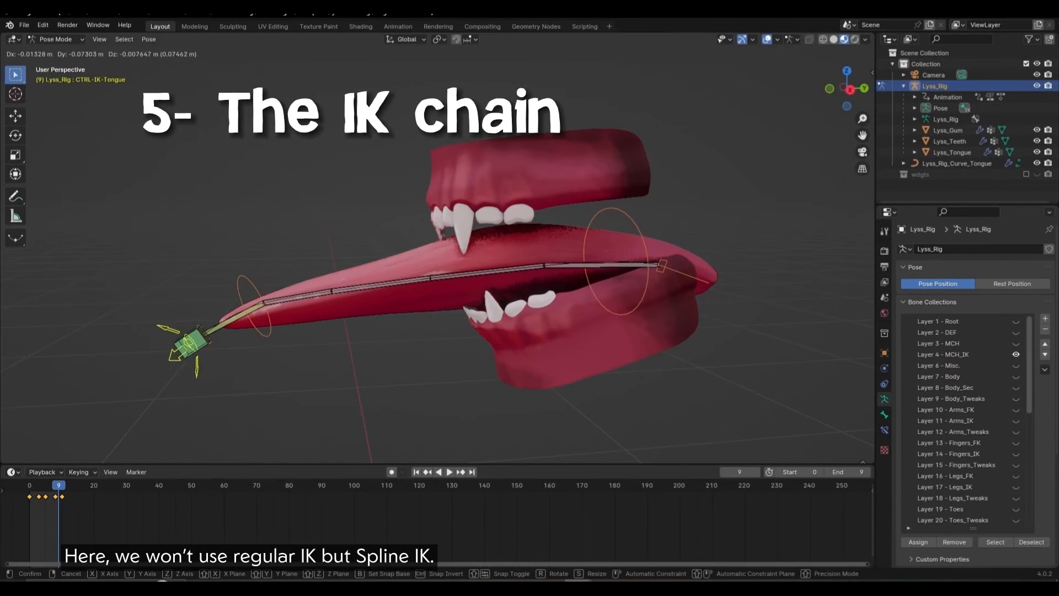
{"action": "left_click", "coordinate": [309, 397]}
Step: Rotate and move the IK tip and middle ring controls to curl and bend the tongue
{"action": "key", "text": "r"}
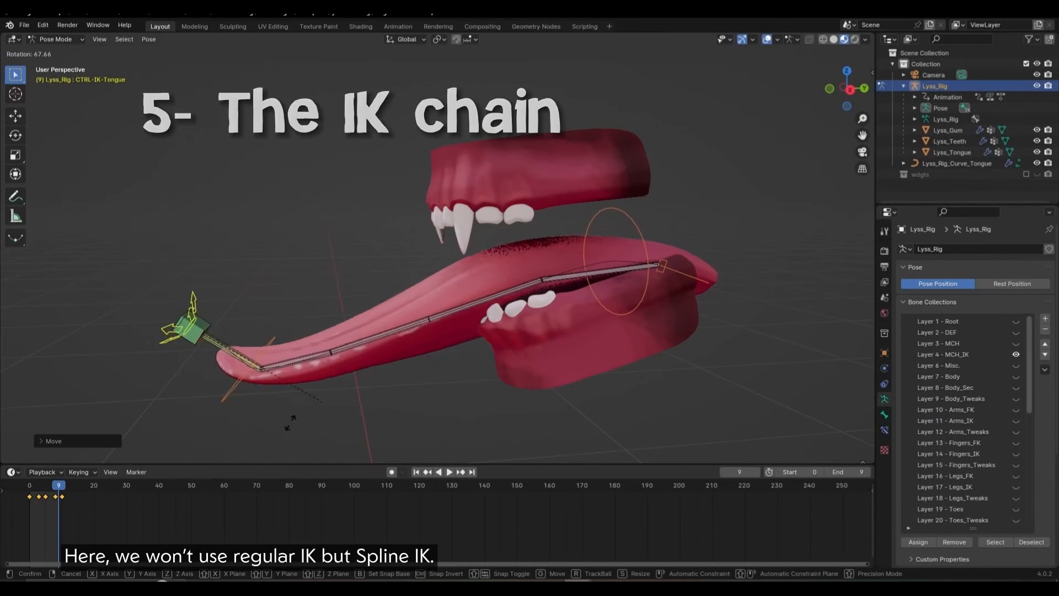
{"action": "left_click", "coordinate": [298, 416]}
{"action": "key", "text": "g"}
{"action": "left_click", "coordinate": [397, 325]}
{"action": "key", "text": "r"}
{"action": "left_click", "coordinate": [428, 326]}
{"action": "left_click", "coordinate": [265, 273]}
{"action": "key", "text": "g"}
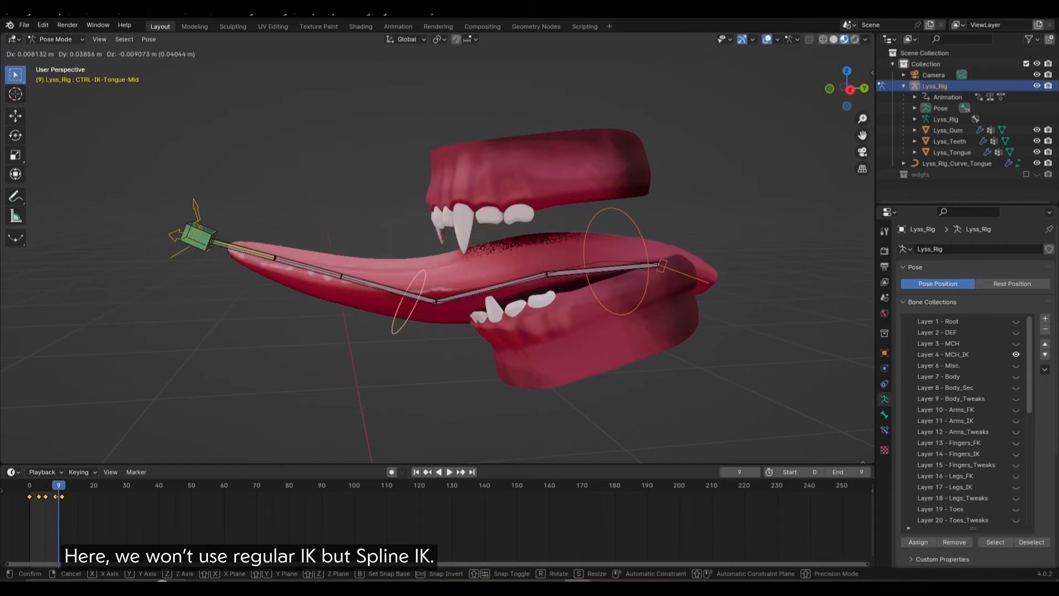
{"action": "left_click", "coordinate": [372, 297]}
Step: Hide Lyss_Gum and Lyss_Teeth, then isolate the tongue curve in local view
{"action": "left_click", "coordinate": [1037, 130]}
{"action": "left_click", "coordinate": [1037, 141]}
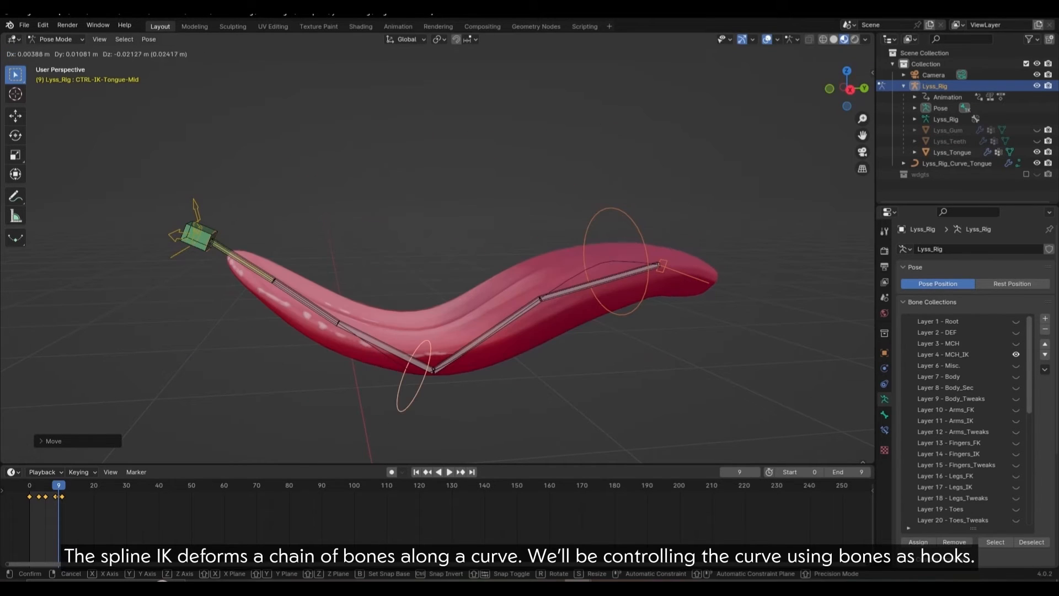
{"action": "left_click", "coordinate": [956, 163]}
{"action": "key", "text": "KP_Divide"}
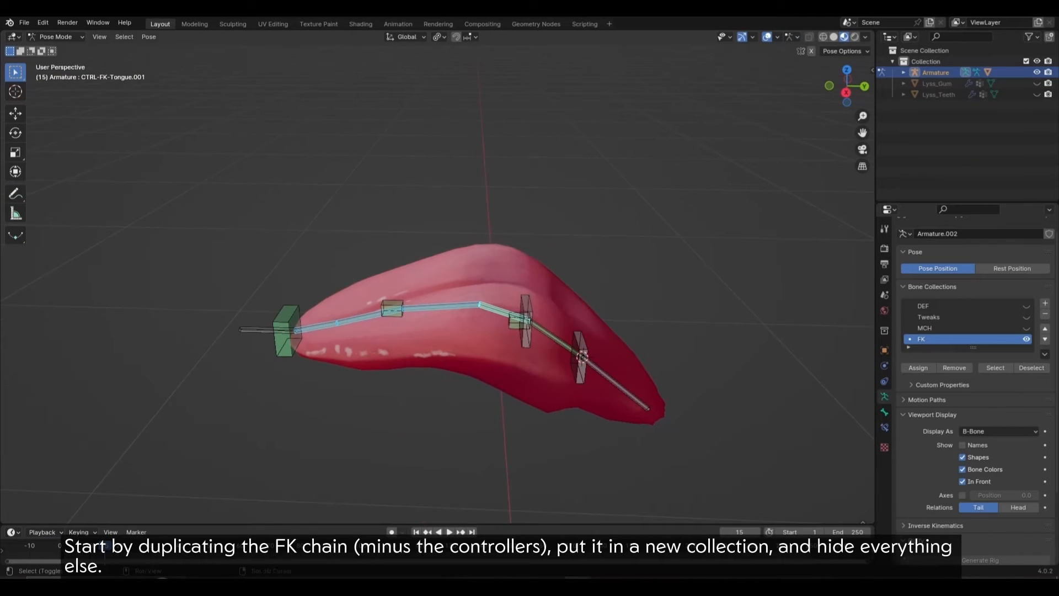
Step: Duplicate the FK tongue bones in place in Edit Mode and create a new IK bone collection
{"action": "key", "text": "Tab"}
{"action": "key", "text": "shift+d"}
{"action": "key", "text": "Escape"}
{"action": "left_click", "coordinate": [1044, 303]}
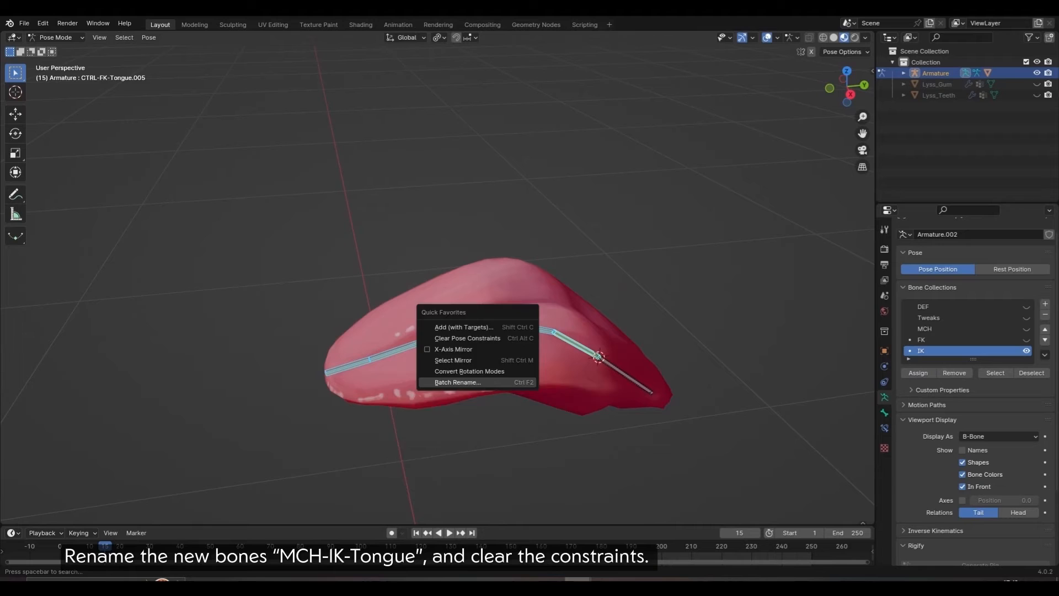
Step: Batch rename the duplicated bones to MCH-IK-Tongue
{"action": "left_click", "coordinate": [458, 410]}
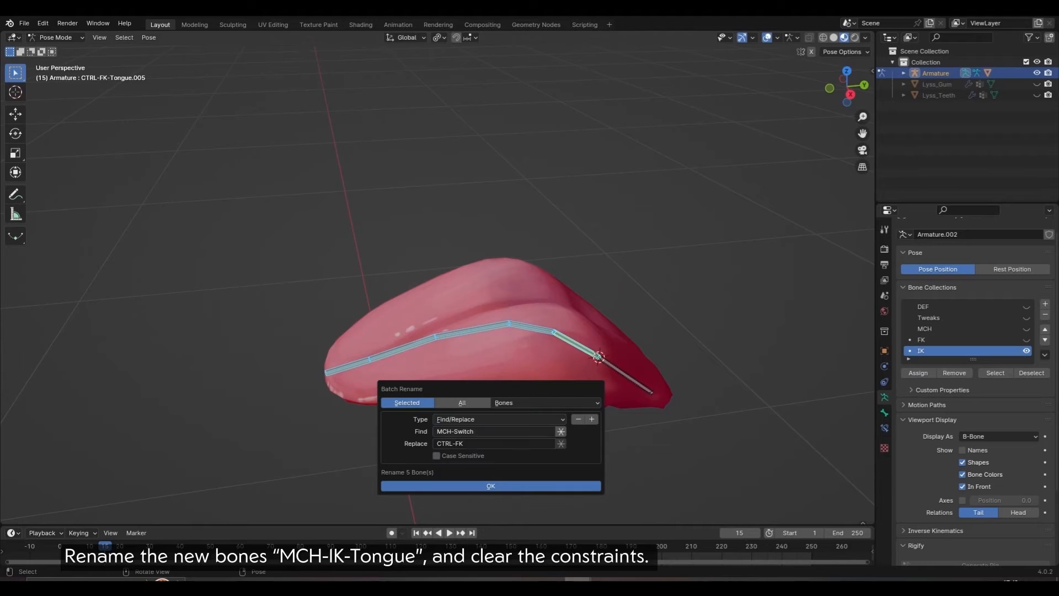
{"action": "key", "text": "Return"}
{"action": "key", "text": "q"}
{"action": "left_click", "coordinate": [548, 341]}
{"action": "left_click", "coordinate": [548, 377]}
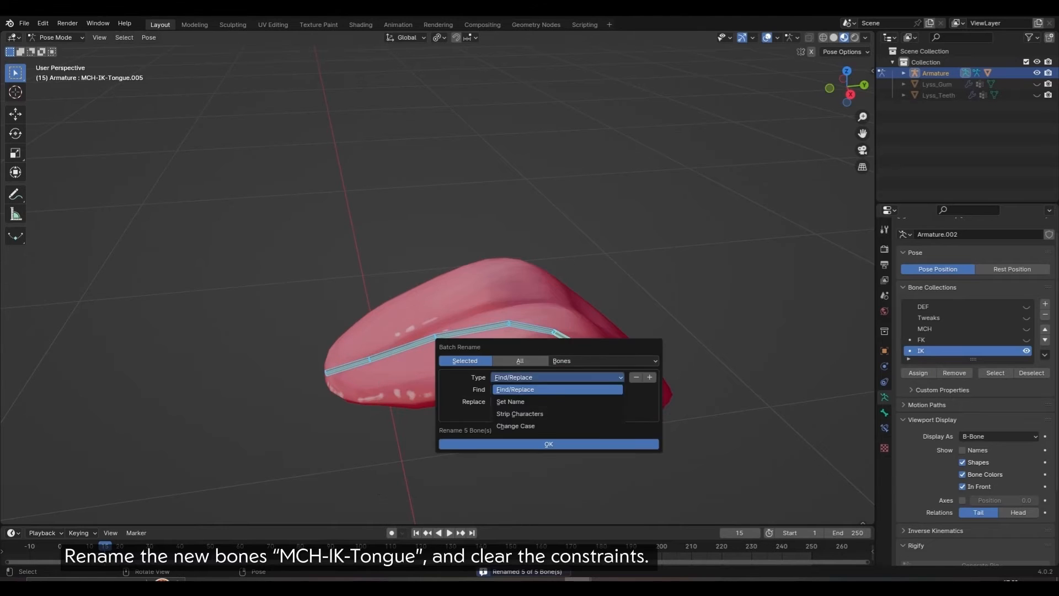
{"action": "left_click", "coordinate": [549, 414]}
{"action": "key", "text": "Return"}
{"action": "key", "text": "q"}
{"action": "left_click", "coordinate": [543, 279]}
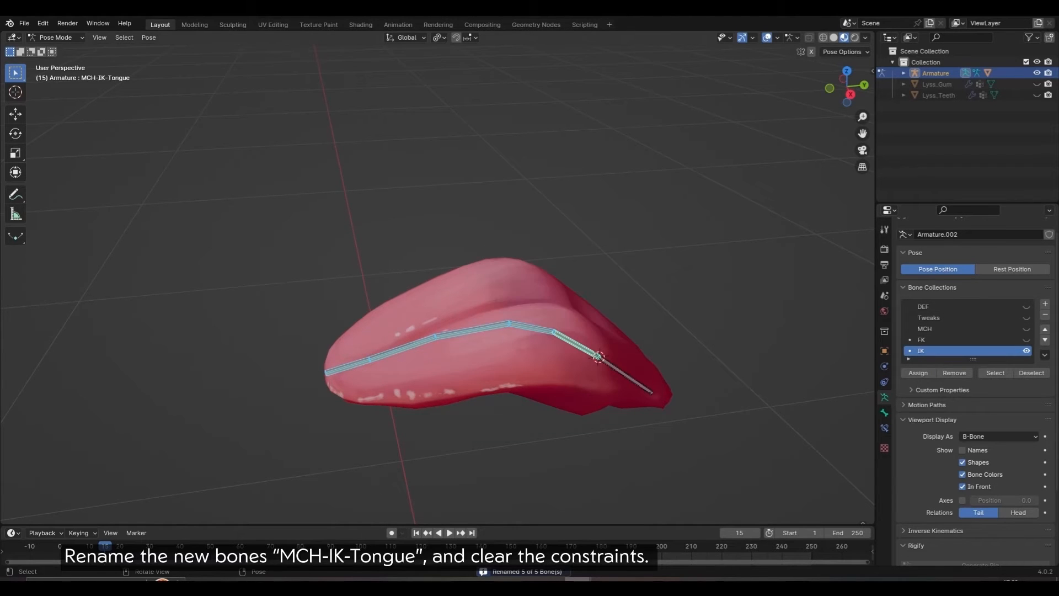
Step: Clear all pose constraints from the new MCH-IK-Tongue bones
{"action": "left_click", "coordinate": [149, 37]}
{"action": "mouse_move", "coordinate": [165, 235]}
{"action": "left_click", "coordinate": [300, 256]}
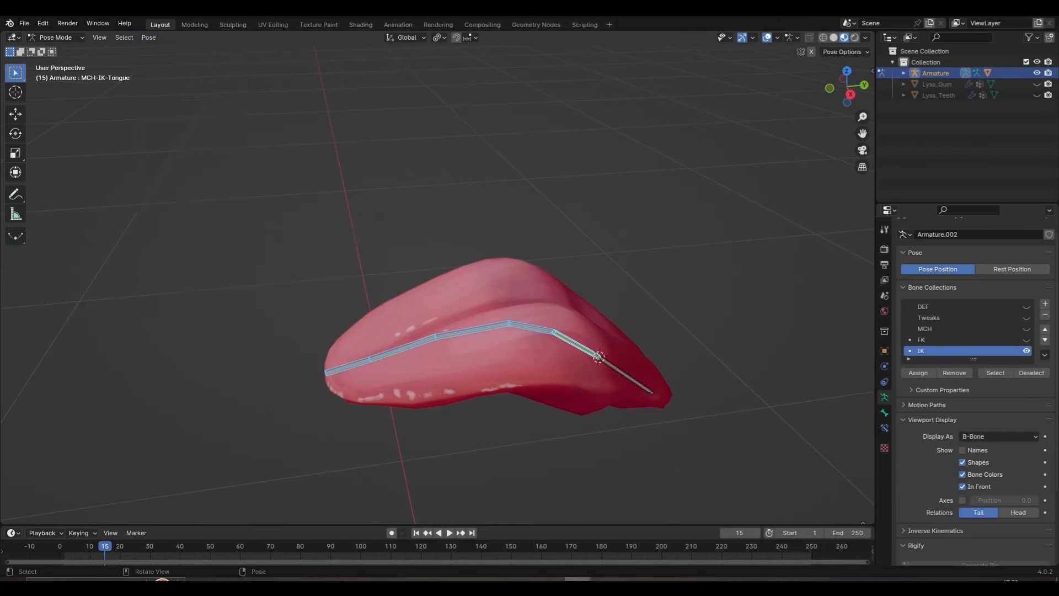
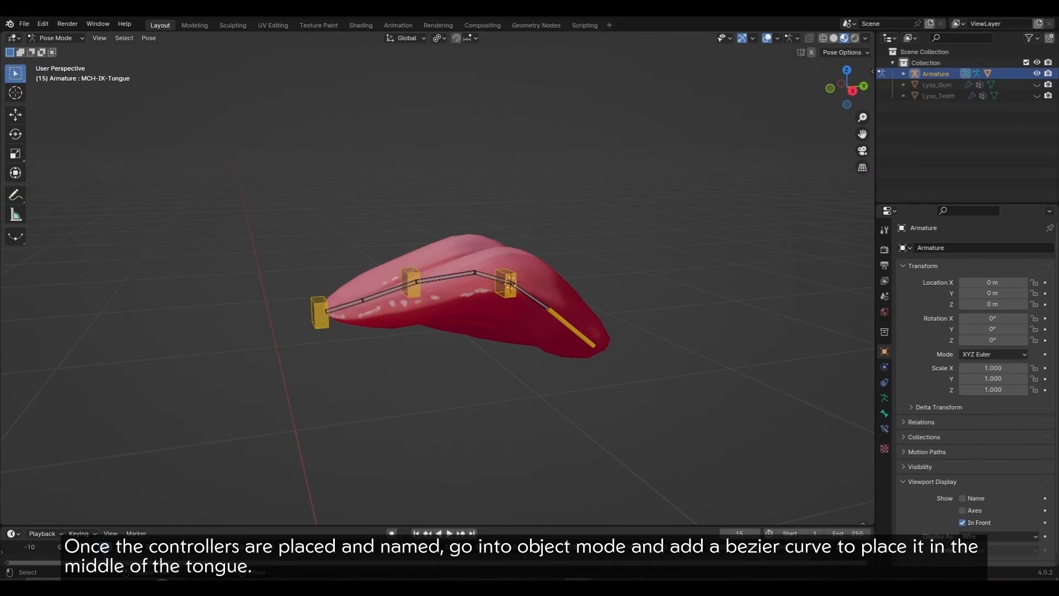
Step: Switch the tongue rig from Pose Mode to Object Mode and bring up the viewport's Add menu
{"action": "key", "text": "ctrl+Tab"}
{"action": "left_click", "coordinate": [496, 309]}
{"action": "left_click", "coordinate": [148, 38]}
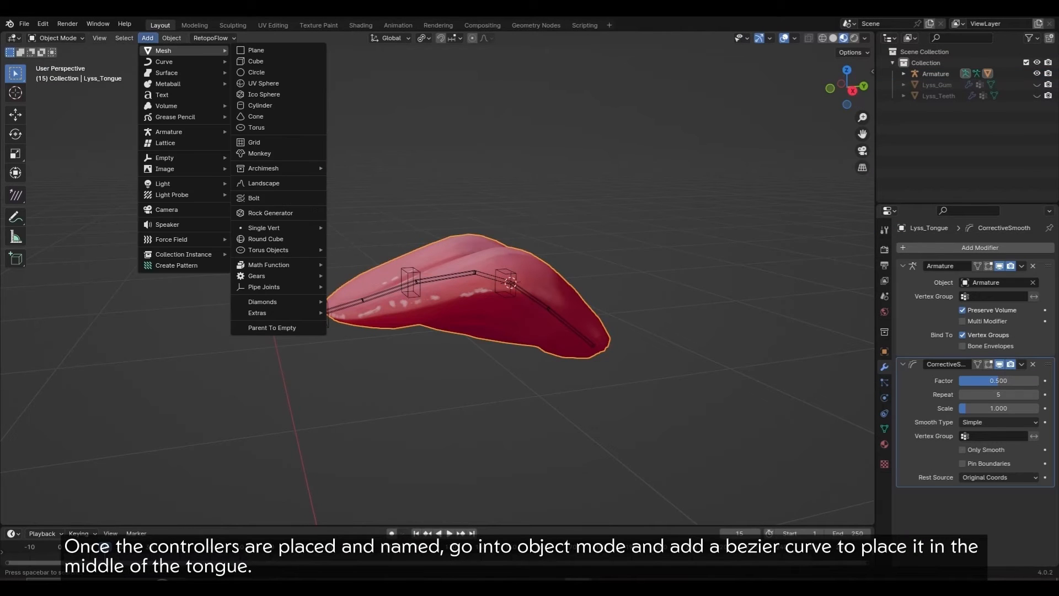
Step: Add a Bezier curve, view it from the top, and set the pivot to bounding box centre
{"action": "mouse_move", "coordinate": [161, 61]}
{"action": "left_click", "coordinate": [256, 61]}
{"action": "scroll", "coordinate": [438, 279], "scroll_direction": "down", "scroll_amount": 3}
{"action": "key", "text": "KP_7"}
{"action": "scroll", "coordinate": [437, 278], "scroll_direction": "down", "scroll_amount": 12}
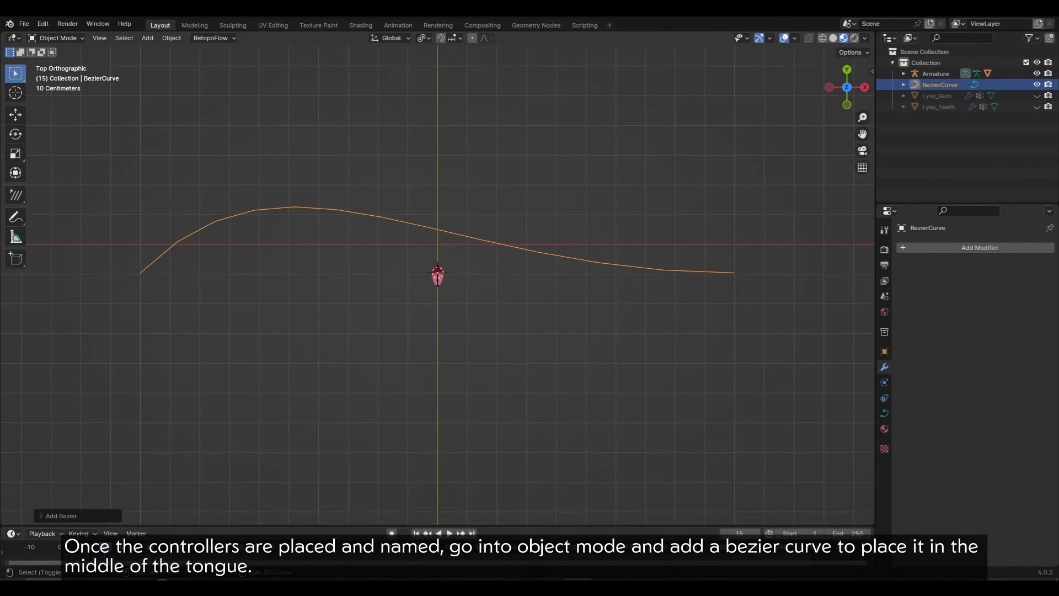
{"action": "key", "text": "Tab"}
{"action": "scroll", "coordinate": [437, 278], "scroll_direction": "down", "scroll_amount": 3}
{"action": "left_click", "coordinate": [423, 38]}
{"action": "left_click", "coordinate": [463, 65]}
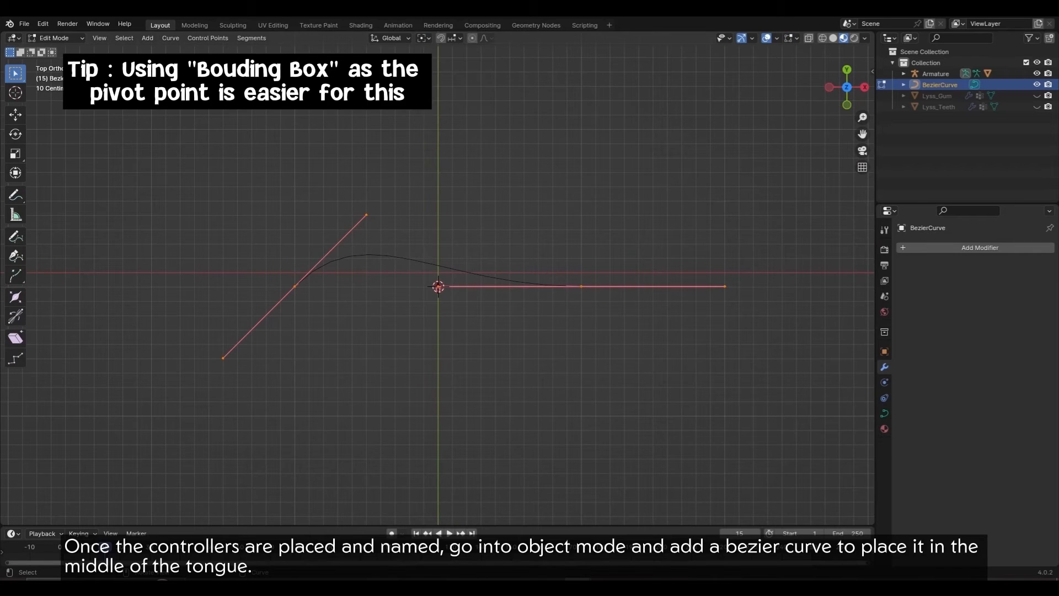
Step: Rotate the curve 90° and flatten it to zero scale on X and Y
{"action": "type", "text": "rx90"}
{"action": "key", "text": "Escape"}
{"action": "type", "text": "r"}
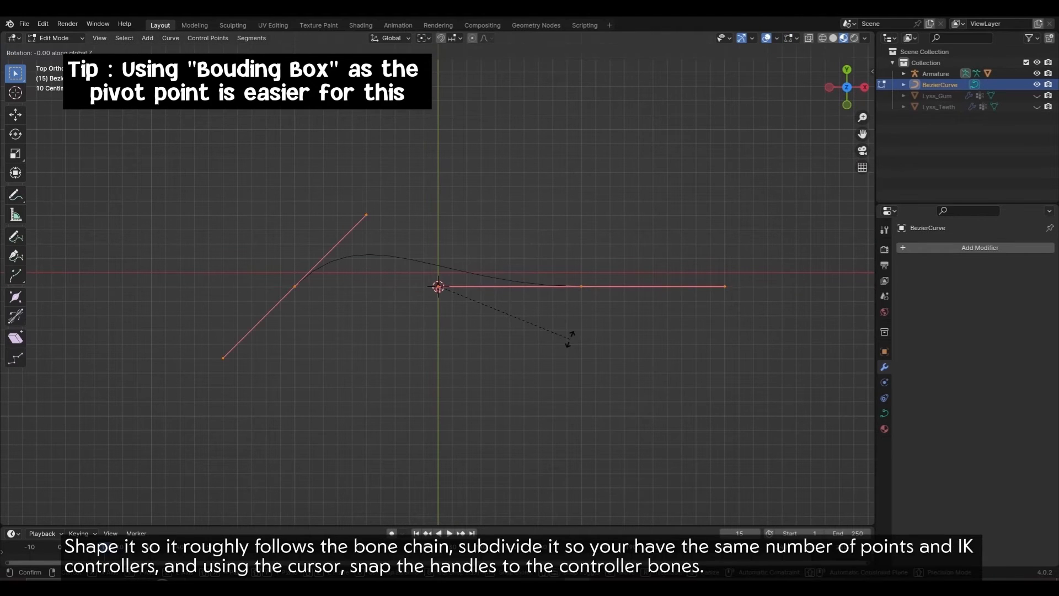
{"action": "type", "text": "90"}
{"action": "key", "text": "Return"}
{"action": "type", "text": "sx0"}
{"action": "key", "text": "Return"}
{"action": "key", "text": "KP_3"}
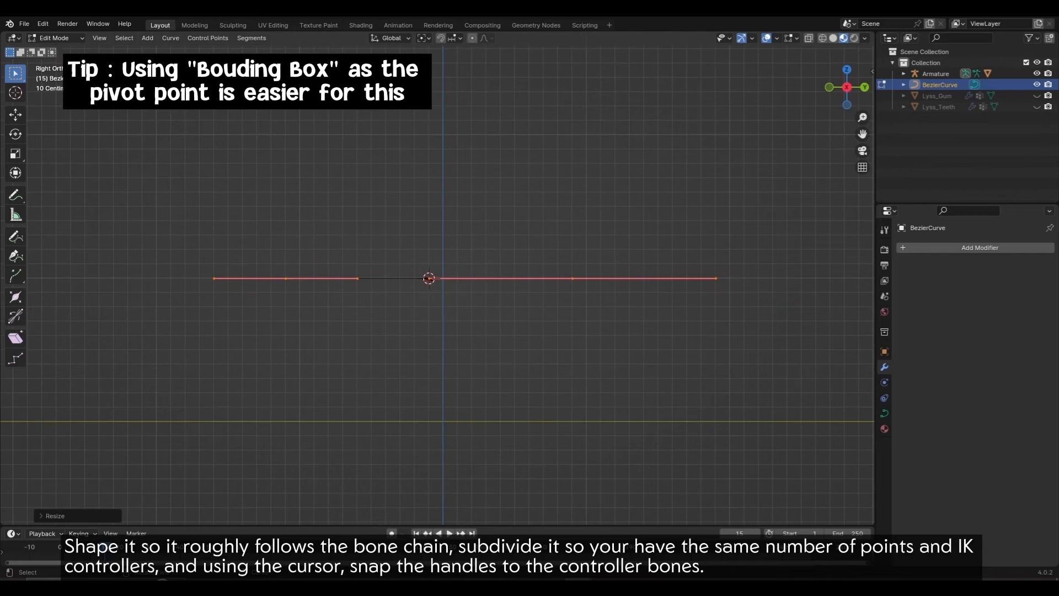
{"action": "type", "text": "sy0"}
{"action": "key", "text": "Return"}
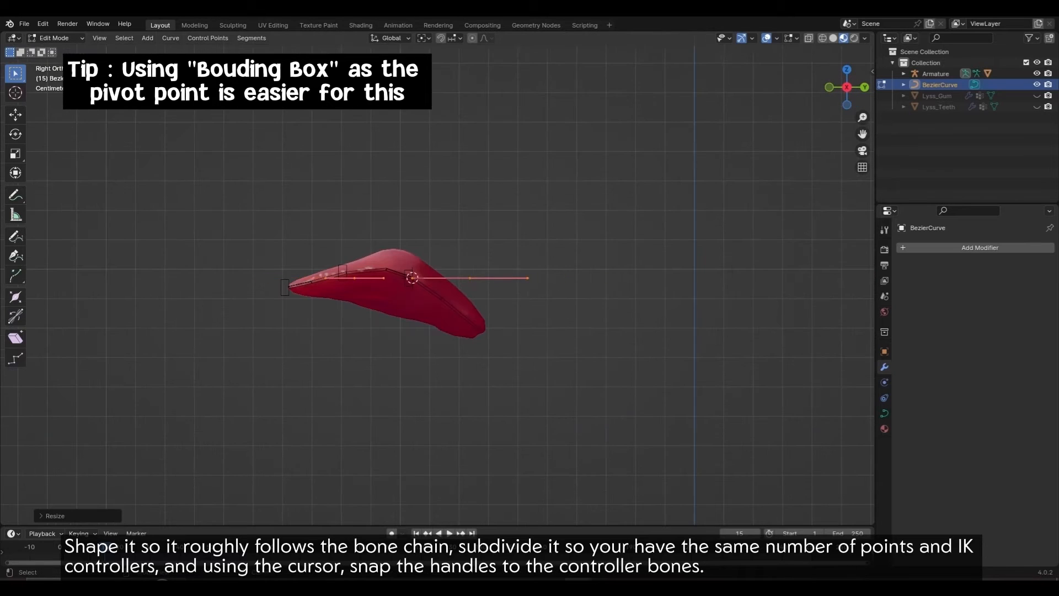
Step: Select the curve's right end point and place the 3D cursor on the CTRL-Tongue-Base bone
{"action": "scroll", "coordinate": [436, 287], "scroll_direction": "up", "scroll_amount": 4}
{"action": "left_click_drag", "start_coordinate": [428, 289], "coordinate": [661, 364]}
{"action": "key", "text": "Tab"}
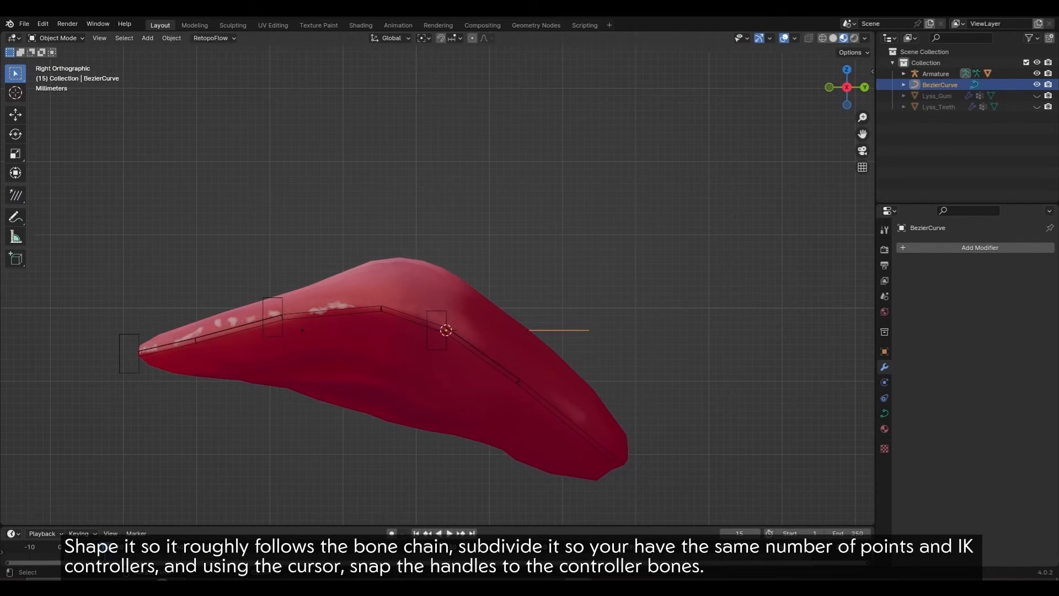
{"action": "left_click", "coordinate": [567, 420]}
{"action": "left_click_drag", "start_coordinate": [500, 366], "coordinate": [543, 403]}
{"action": "key", "text": "Tab"}
{"action": "key", "text": "shift+s"}
{"action": "key", "text": "2"}
{"action": "key", "text": "Tab"}
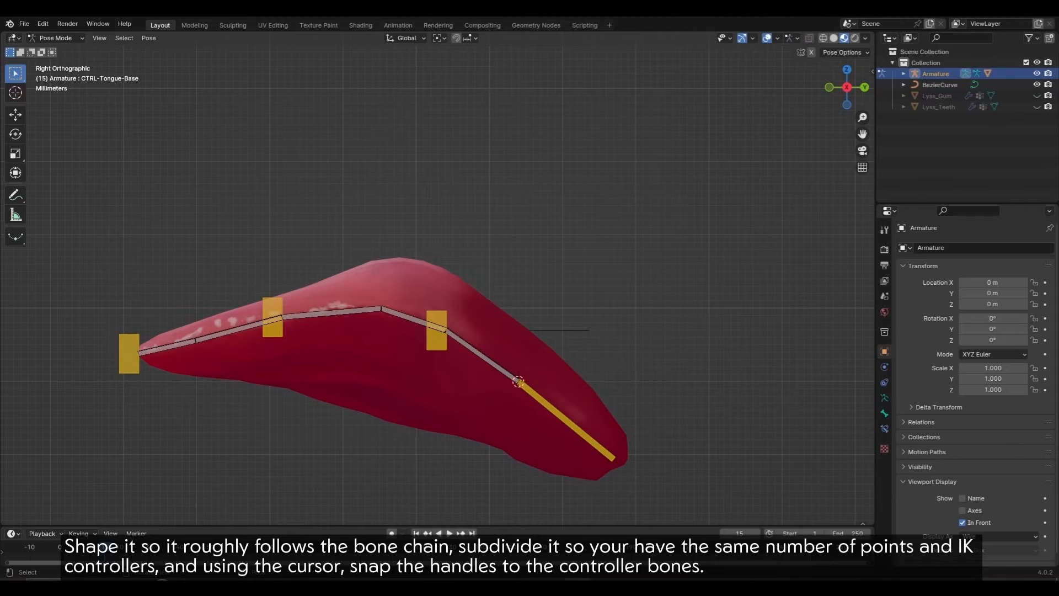
Step: Snap the curve's right end point onto the 3D cursor and shorten its handles
{"action": "left_click", "coordinate": [558, 330]}
{"action": "key", "text": "Tab"}
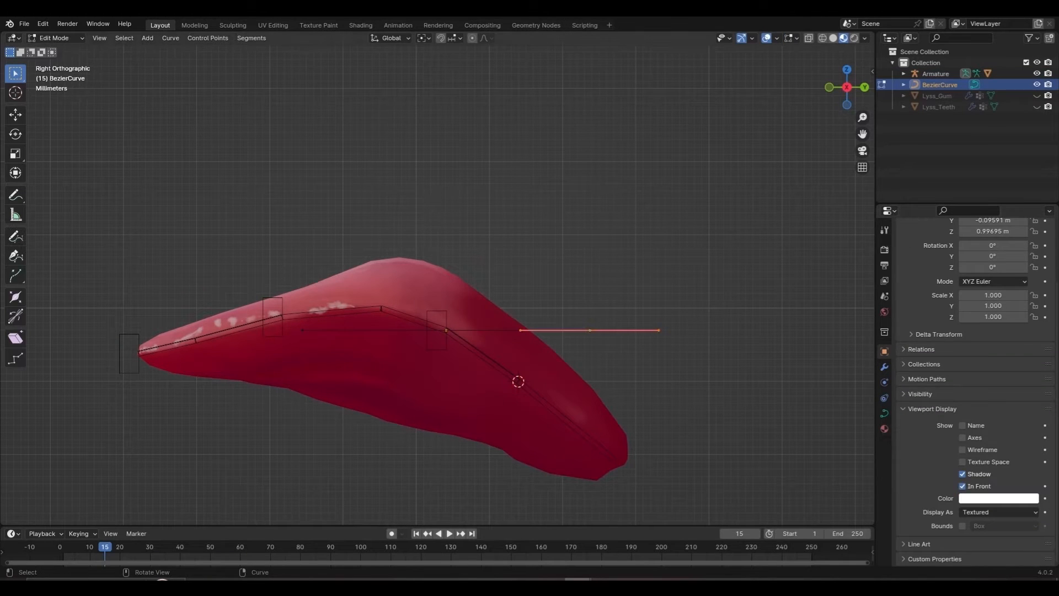
{"action": "key", "text": "shift+s"}
{"action": "key", "text": "8"}
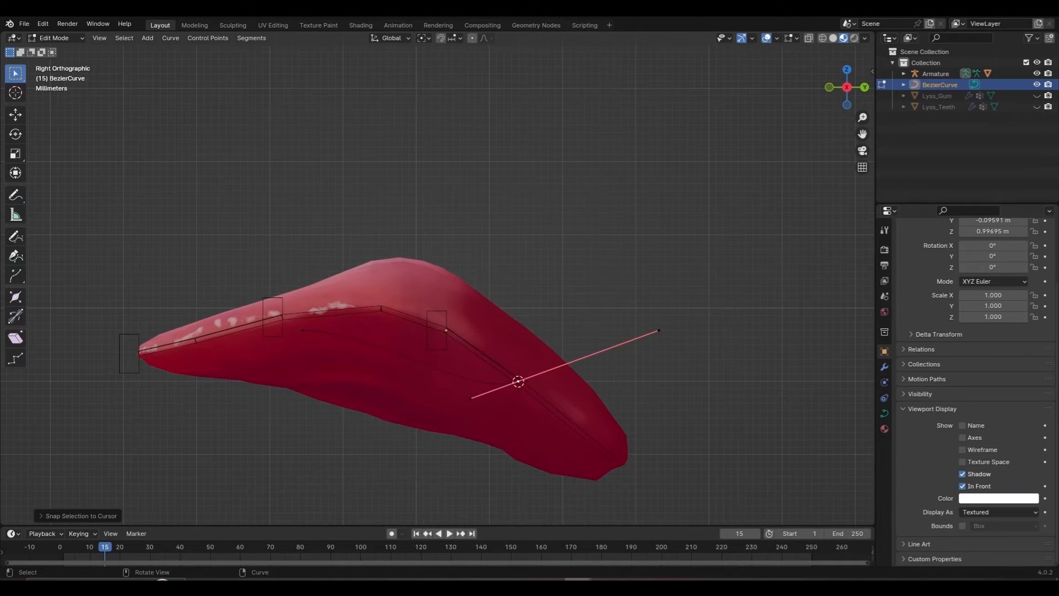
{"action": "key", "text": "s"}
{"action": "left_click", "coordinate": [619, 352]}
Step: Snap the curve's left end point to the CTRL-IK-Tongue-Tip bone and halve and rotate its handles
{"action": "middle_click_drag", "start_coordinate": [617, 351], "coordinate": [730, 340], "text": "shift"}
{"action": "key", "text": "Tab"}
{"action": "left_click", "coordinate": [241, 342]}
{"action": "key", "text": "shift+s"}
{"action": "key", "text": "2"}
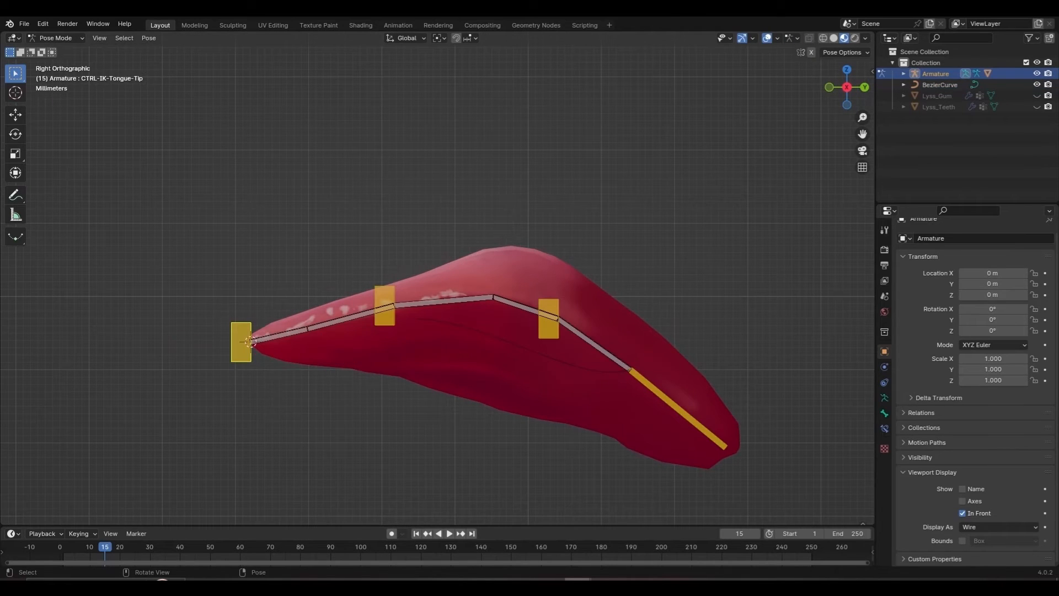
{"action": "left_click", "coordinate": [438, 321]}
{"action": "key", "text": "Tab"}
{"action": "left_click_drag", "start_coordinate": [400, 336], "coordinate": [424, 303]}
{"action": "key", "text": "shift+s"}
{"action": "key", "text": "8"}
{"action": "key", "text": "s"}
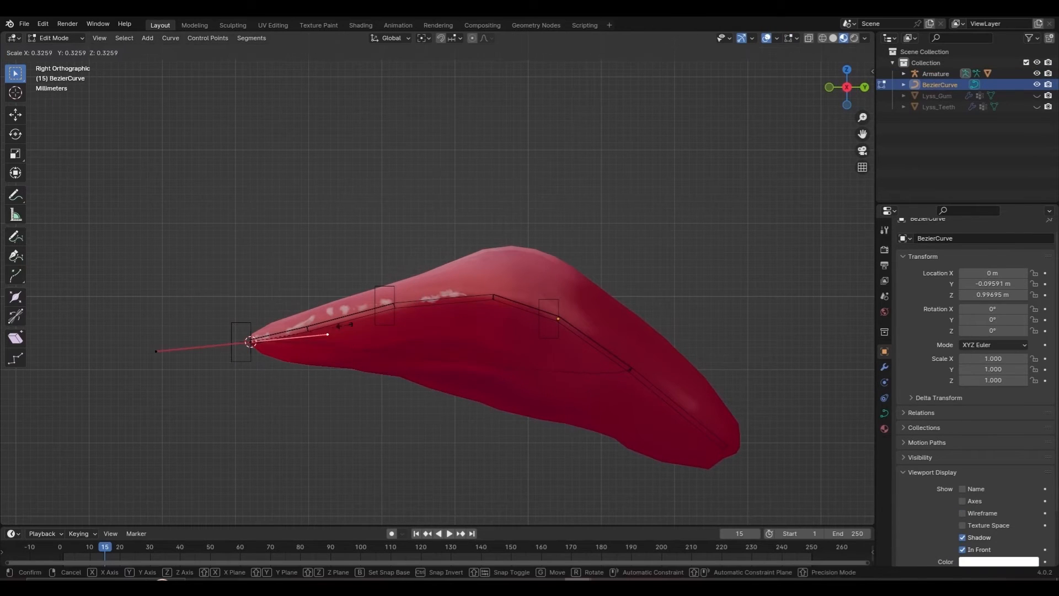
{"action": "key", "text": "r"}
{"action": "left_click", "coordinate": [458, 337]}
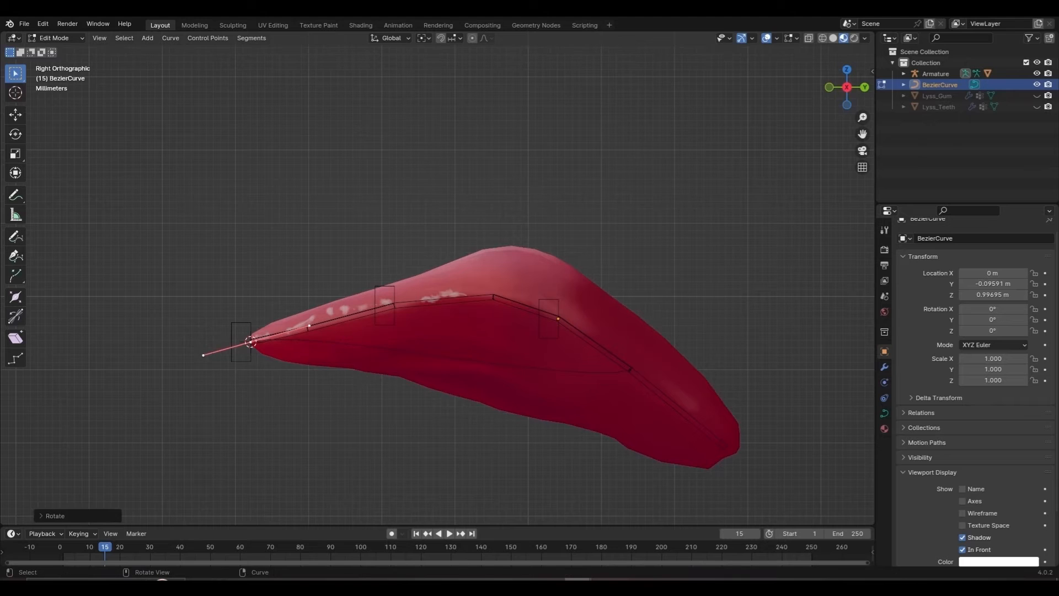
Step: Rotate and resize the handles of the right control point
{"action": "left_click", "coordinate": [630, 370]}
{"action": "key", "text": "r"}
{"action": "left_click", "coordinate": [639, 370]}
{"action": "key", "text": "s"}
{"action": "left_click", "coordinate": [646, 375]}
Step: Subdivide the curve and snap the new middle point onto the middle IK control bone
{"action": "key", "text": "Tab"}
{"action": "left_click", "coordinate": [558, 307]}
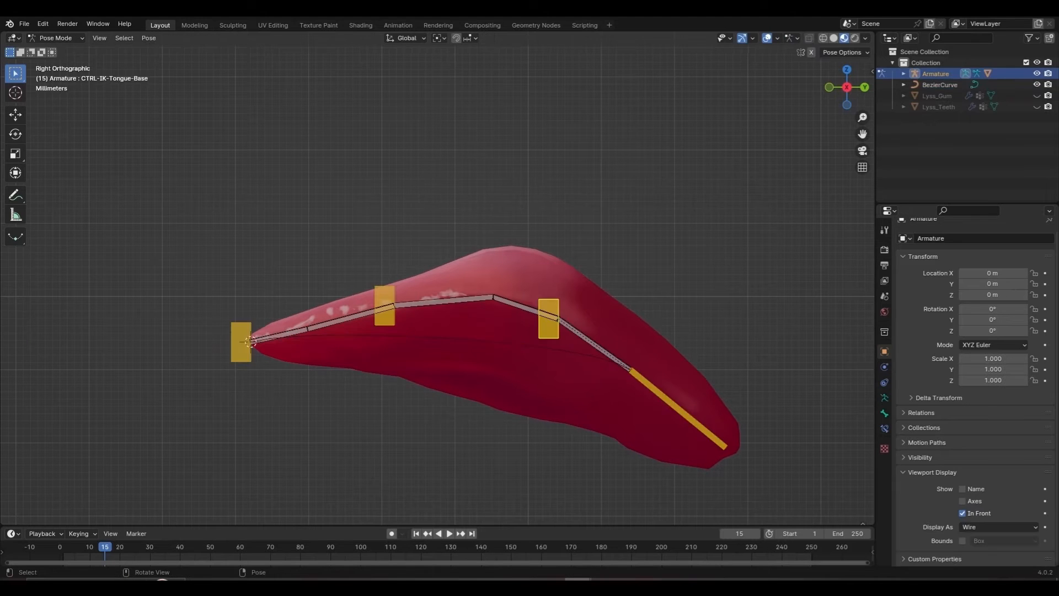
{"action": "key", "text": "shift+s"}
{"action": "key", "text": "2"}
{"action": "left_click", "coordinate": [558, 350]}
{"action": "key", "text": "Tab"}
{"action": "key", "text": "a"}
{"action": "right_click", "coordinate": [574, 236]}
{"action": "left_click", "coordinate": [542, 236]}
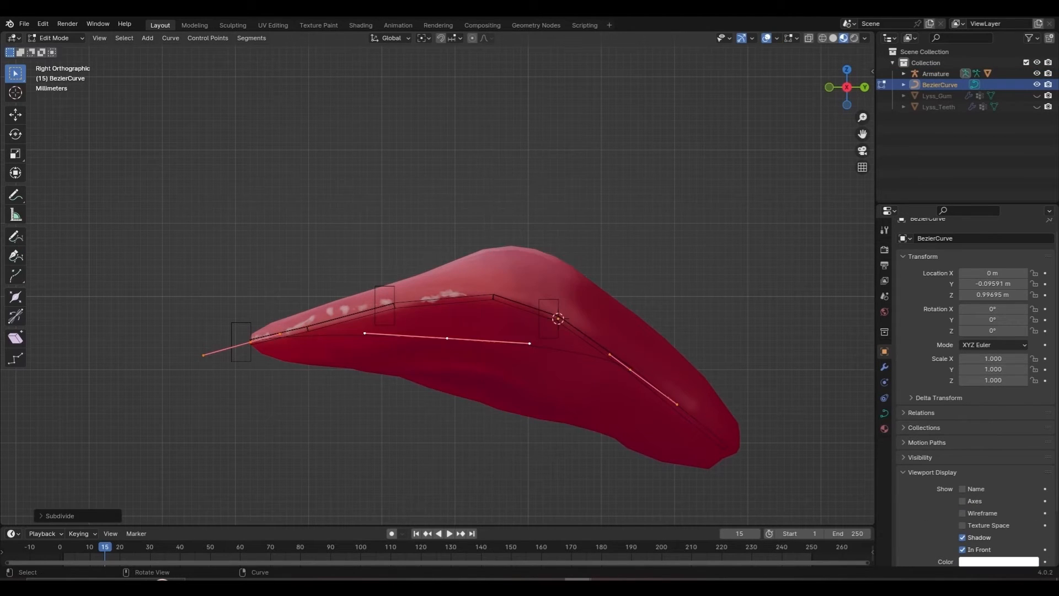
{"action": "left_click", "coordinate": [447, 338]}
{"action": "key", "text": "shift+s"}
{"action": "key", "text": "8"}
Step: Shorten the middle point's long handle and rotate its handles along the tongue
{"action": "left_click", "coordinate": [704, 191]}
{"action": "key", "text": "s"}
{"action": "left_click", "coordinate": [583, 297]}
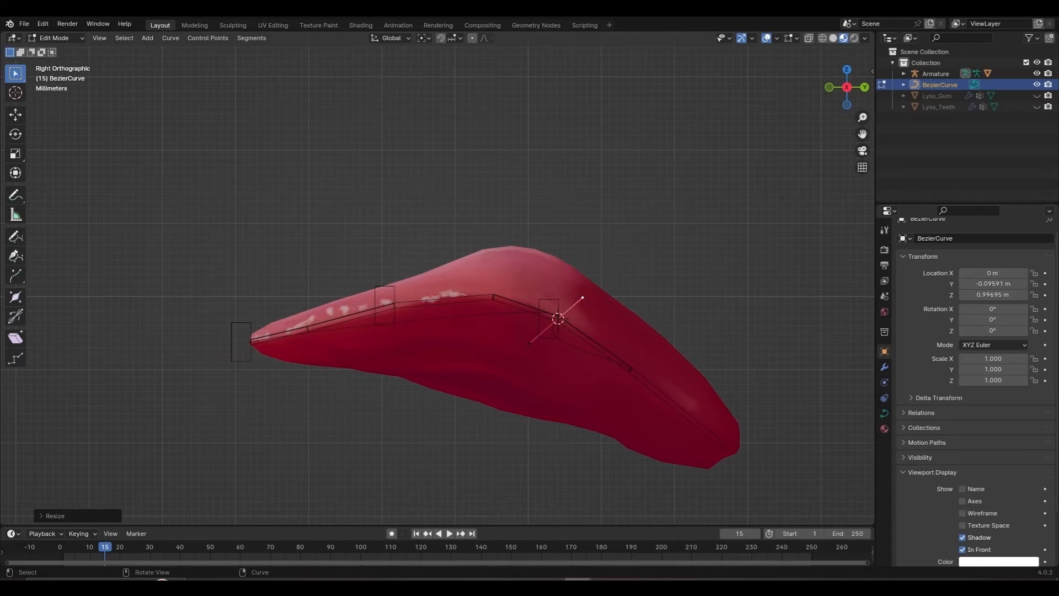
{"action": "key", "text": "s"}
{"action": "left_click", "coordinate": [583, 296]}
{"action": "left_click", "coordinate": [631, 369], "text": "shift"}
{"action": "left_click_drag", "start_coordinate": [509, 253], "coordinate": [600, 385]}
{"action": "key", "text": "r"}
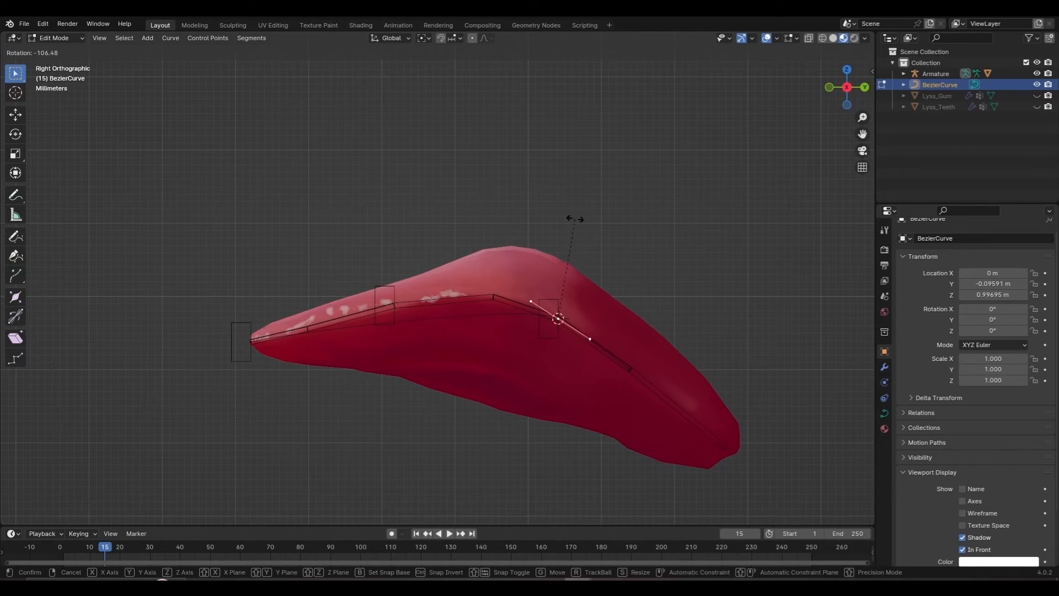
{"action": "left_click", "coordinate": [574, 219]}
Step: Place the 3D cursor on the next IK control bone and select the curve section, undoing a mistaken snap
{"action": "key", "text": "Tab"}
{"action": "left_click", "coordinate": [388, 289]}
{"action": "key", "text": "shift+s"}
{"action": "key", "text": "2"}
{"action": "left_click", "coordinate": [353, 326]}
{"action": "key", "text": "Tab"}
{"action": "left_click_drag", "start_coordinate": [183, 252], "coordinate": [637, 480]}
{"action": "key", "text": "shift+s"}
{"action": "left_click", "coordinate": [601, 259]}
{"action": "key", "text": "ctrl+z"}
Step: Subdivide again, snap the new point to the cursor, and rotate and scale its handles
{"action": "key", "text": "shift+s"}
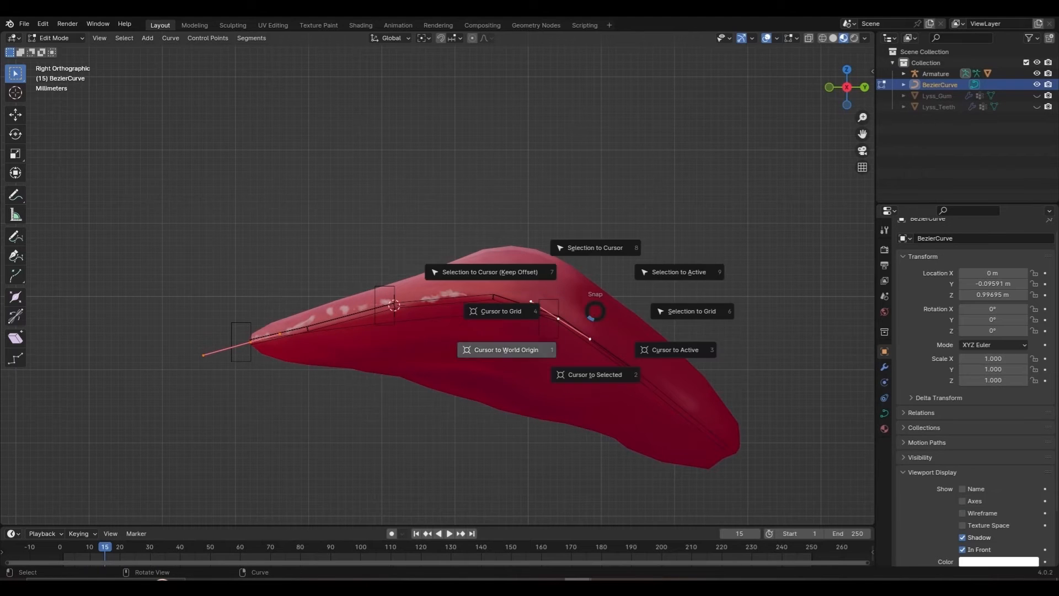
{"action": "right_click", "coordinate": [580, 338]}
{"action": "right_click", "coordinate": [578, 337]}
{"action": "left_click", "coordinate": [568, 279]}
{"action": "left_click_drag", "start_coordinate": [383, 298], "coordinate": [427, 343]}
{"action": "key", "text": "shift+s"}
{"action": "left_click", "coordinate": [429, 285]}
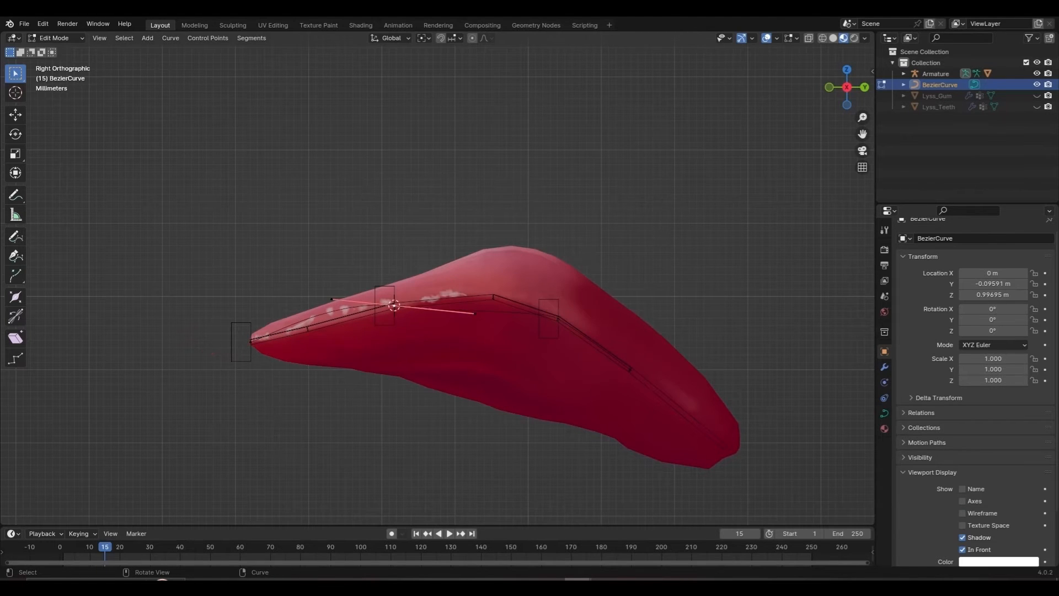
{"action": "key", "text": "r"}
{"action": "left_click", "coordinate": [550, 305]}
{"action": "key", "text": "s"}
{"action": "left_click", "coordinate": [544, 297]}
Step: Rotate and resize the right curve point's handles
{"action": "left_click", "coordinate": [558, 318]}
{"action": "key", "text": "r"}
{"action": "left_click", "coordinate": [579, 303]}
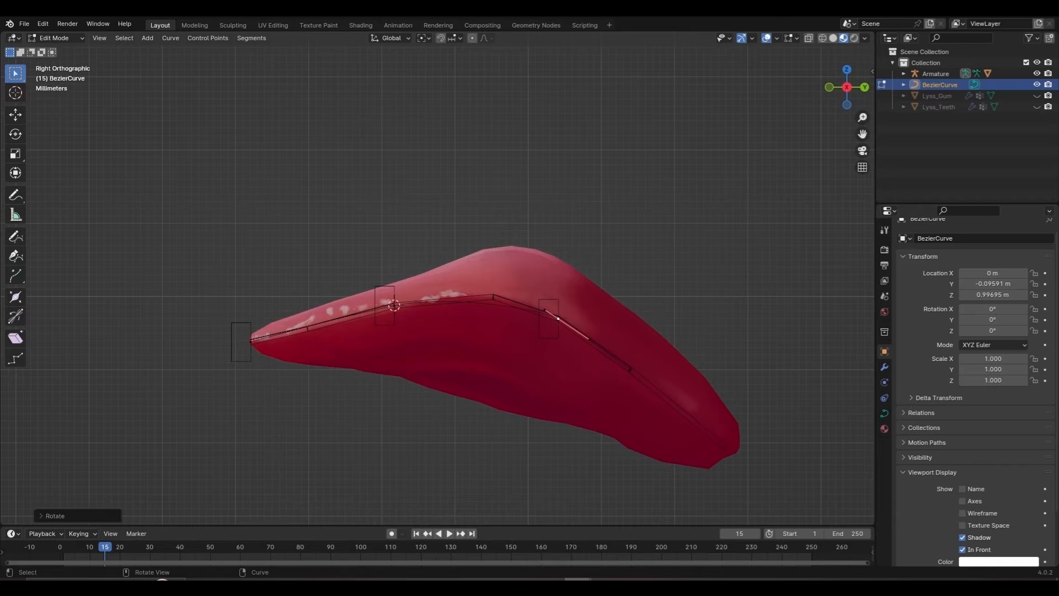
{"action": "key", "text": "s"}
{"action": "left_click", "coordinate": [800, 161]}
{"action": "key", "text": "r"}
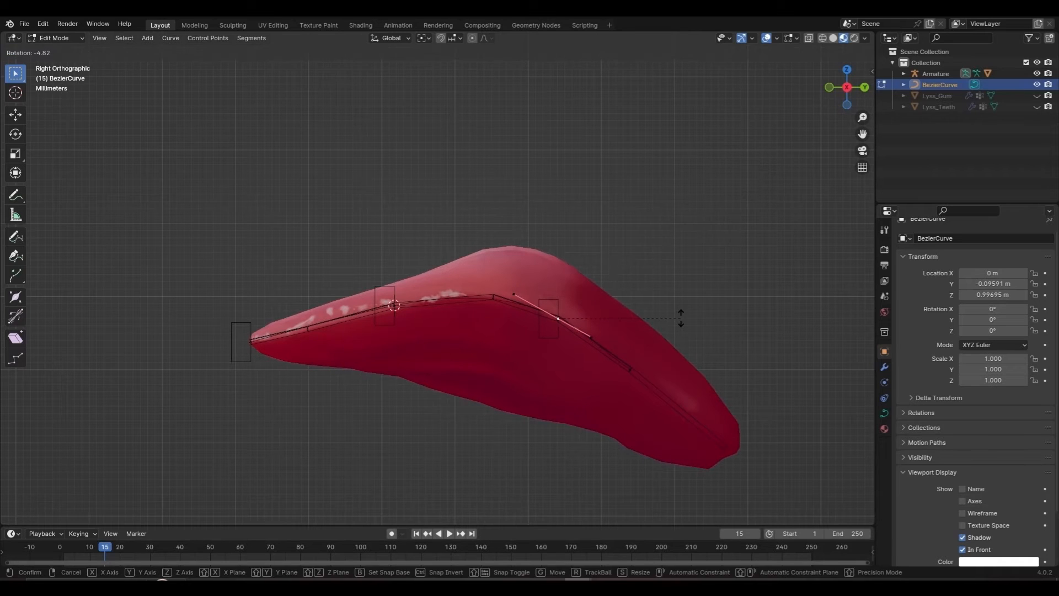
{"action": "left_click", "coordinate": [680, 318]}
Step: Rotate the end point's handles, lengthen its left handle, and slightly rotate the next point
{"action": "left_click", "coordinate": [630, 369]}
{"action": "key", "text": "r"}
{"action": "left_click", "coordinate": [706, 356]}
{"action": "left_click", "coordinate": [611, 354]}
{"action": "key", "text": "s"}
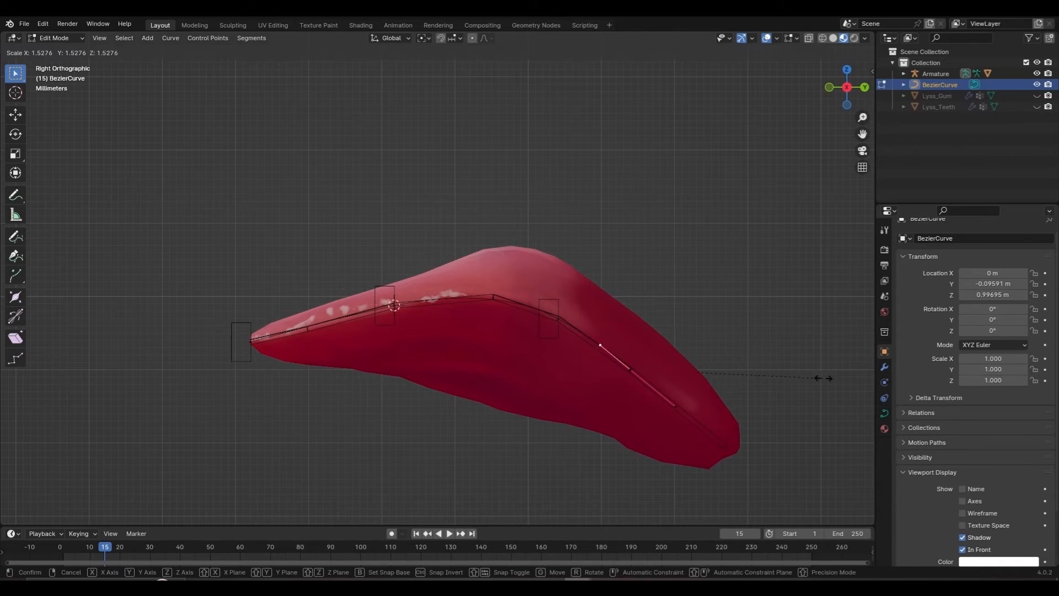
{"action": "left_click", "coordinate": [823, 378]}
{"action": "left_click", "coordinate": [558, 318]}
{"action": "key", "text": "r"}
{"action": "left_click", "coordinate": [680, 311]}
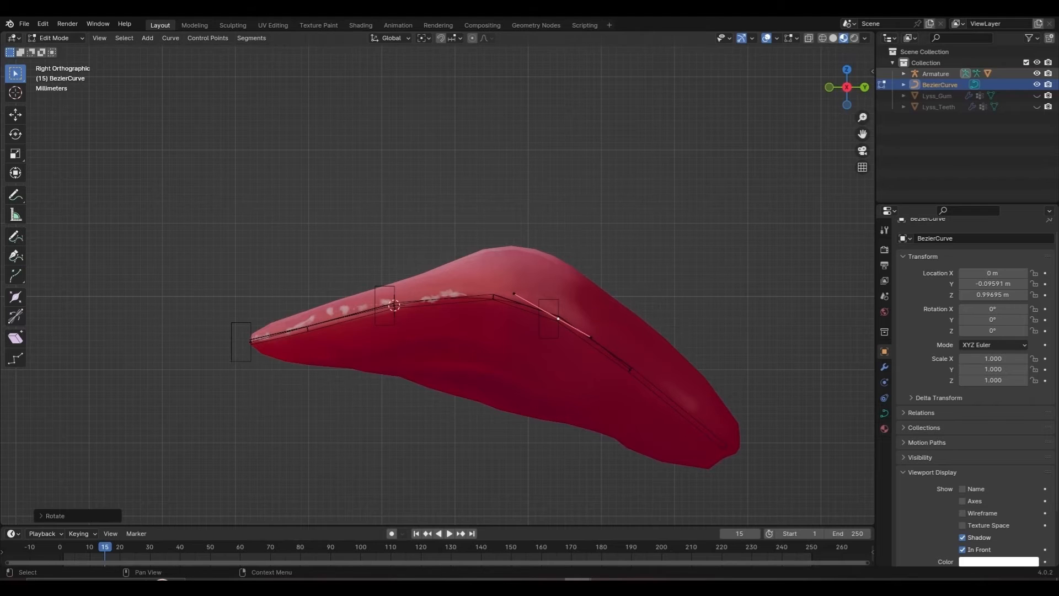
Step: Toggle the armature and curve visibility to check the curve's fit inside the tongue
{"action": "left_click", "coordinate": [1036, 73]}
{"action": "key", "text": "r"}
{"action": "right_click", "coordinate": [690, 260]}
{"action": "scroll", "coordinate": [437, 278], "scroll_direction": "down", "scroll_amount": 3}
{"action": "left_click", "coordinate": [1036, 84]}
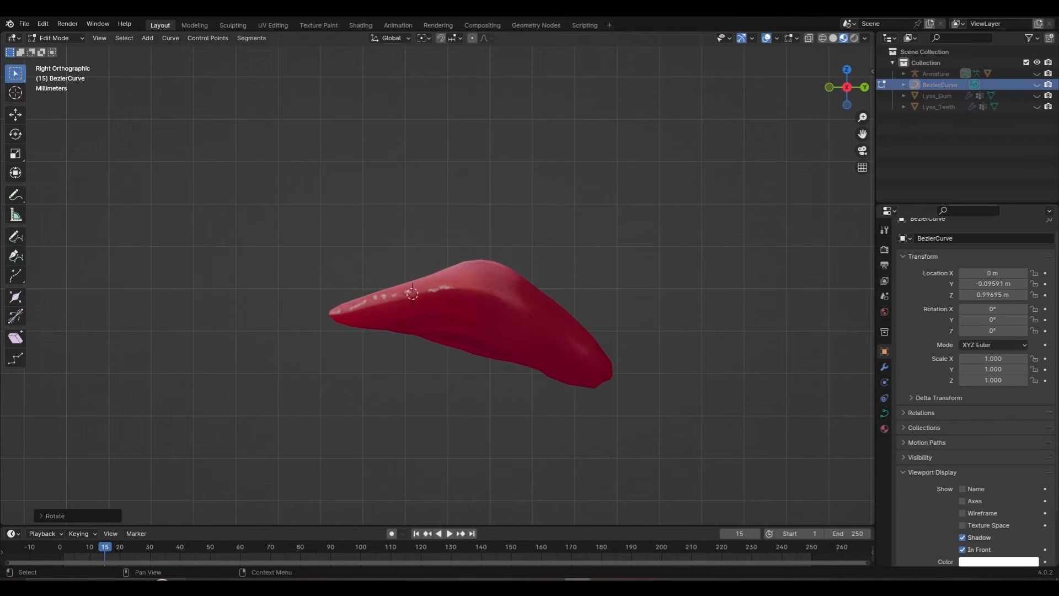
{"action": "left_click", "coordinate": [1037, 84]}
{"action": "left_click", "coordinate": [1037, 73]}
{"action": "scroll", "coordinate": [437, 278], "scroll_direction": "down", "scroll_amount": 2}
{"action": "middle_click_drag", "start_coordinate": [437, 279], "coordinate": [442, 292], "text": "shift"}
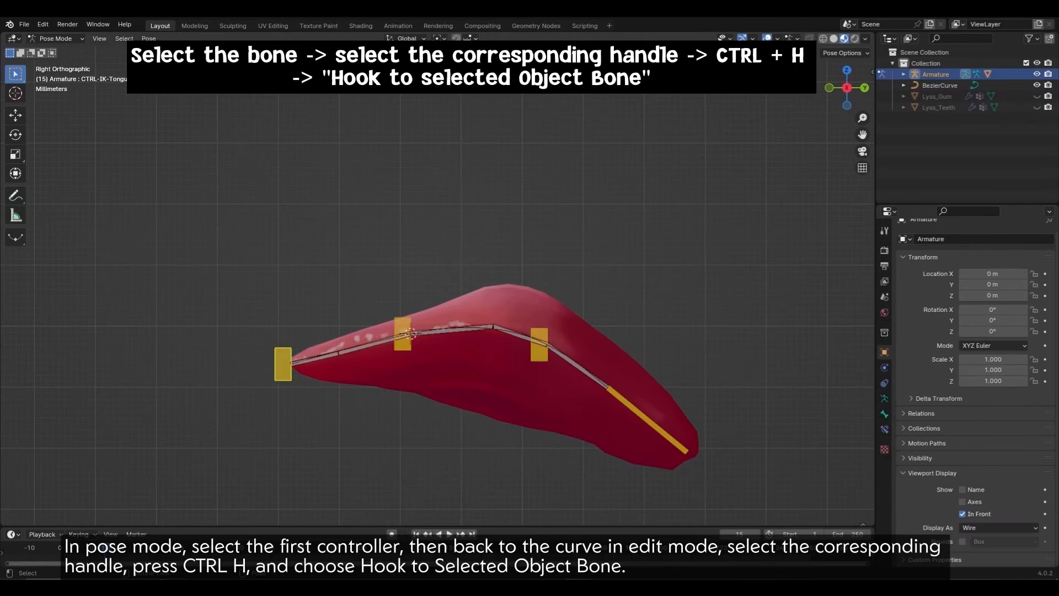
Step: Hook the curve's left end point to the selected controller bone
{"action": "key", "text": "Tab"}
{"action": "left_click_drag", "start_coordinate": [229, 312], "coordinate": [349, 442]}
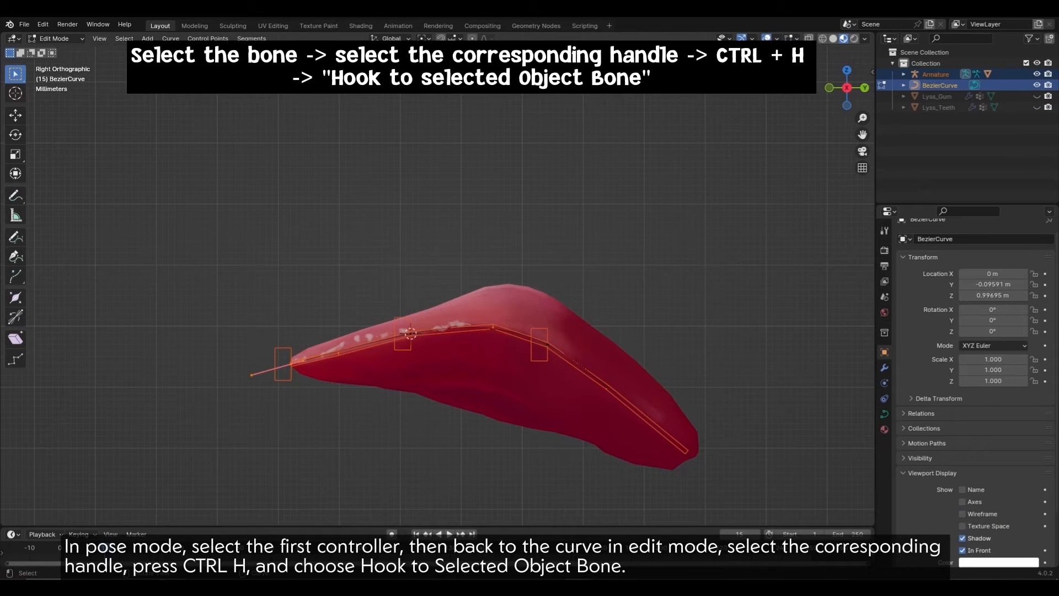
{"action": "key", "text": "ctrl+h"}
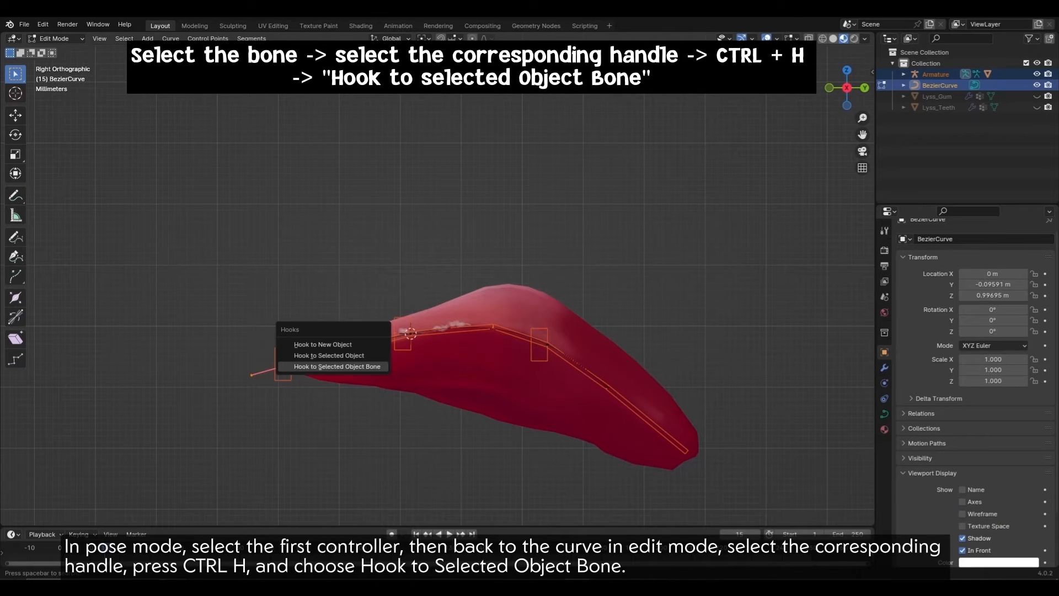
{"action": "left_click", "coordinate": [337, 366]}
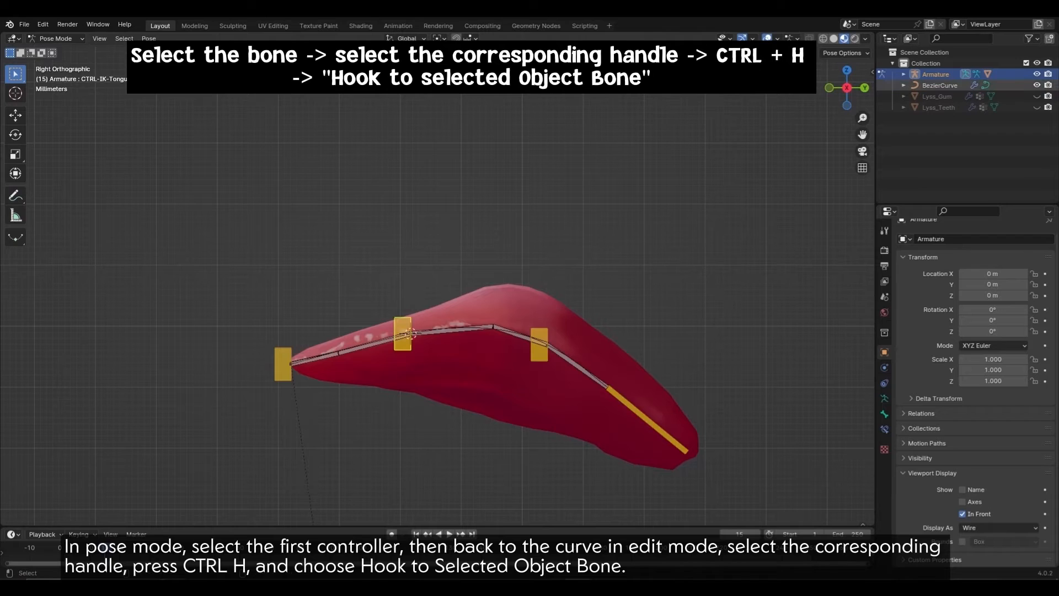
Step: Hook the curve's second control point to its selected controller bone
{"action": "left_click", "coordinate": [939, 85], "text": "ctrl"}
{"action": "key", "text": "Tab"}
{"action": "left_click_drag", "start_coordinate": [329, 274], "coordinate": [451, 375]}
{"action": "key", "text": "ctrl+h"}
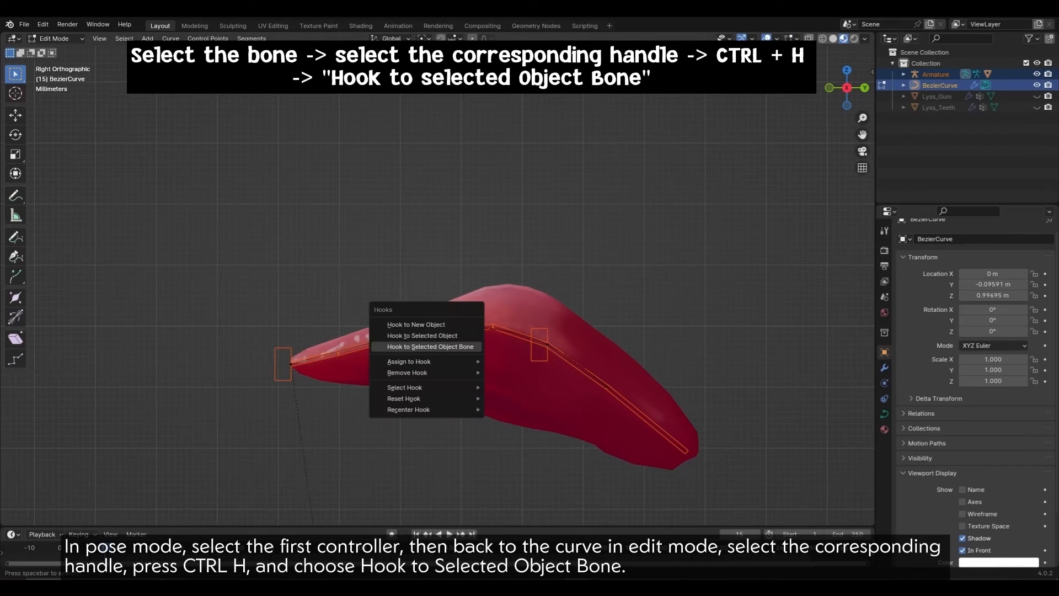
{"action": "left_click", "coordinate": [420, 346]}
{"action": "key", "text": "Tab"}
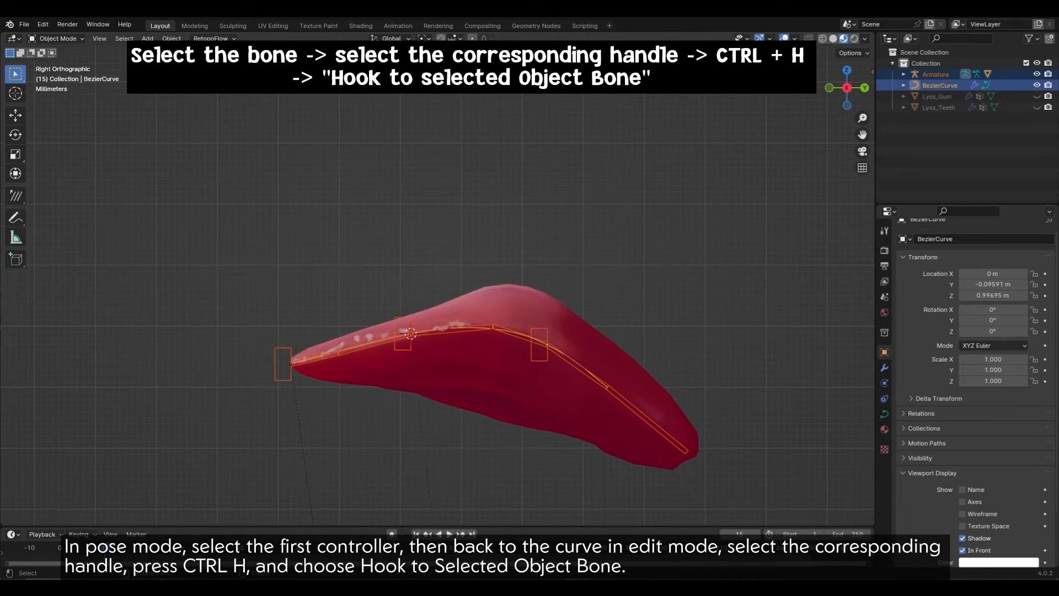
Step: Hook the next curve handle to the next controller bone
{"action": "left_click", "coordinate": [936, 74]}
{"action": "left_click", "coordinate": [540, 344]}
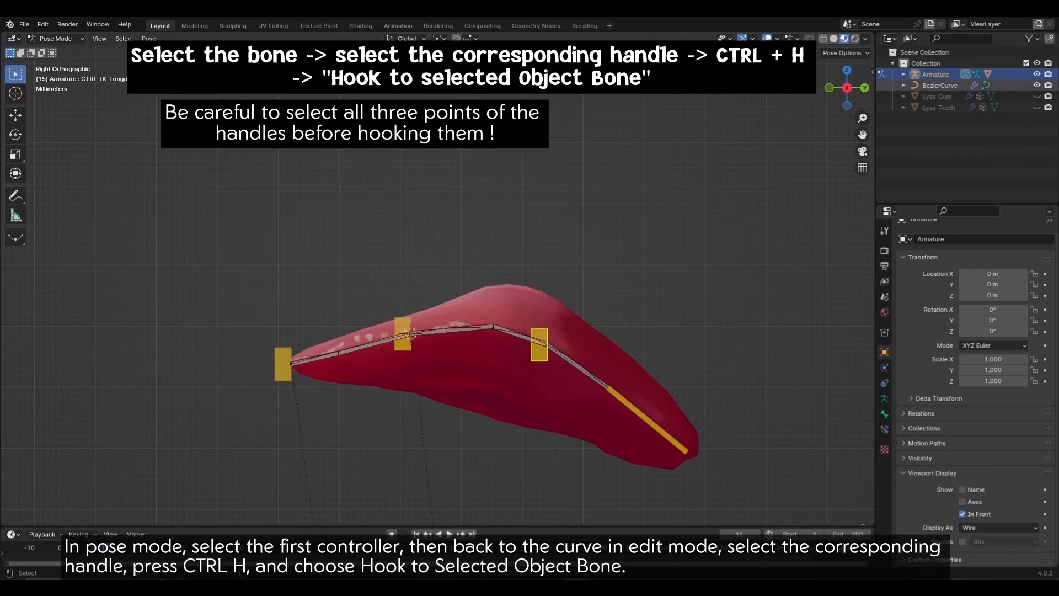
{"action": "left_click", "coordinate": [939, 85], "text": "ctrl"}
{"action": "key", "text": "Tab"}
{"action": "scroll", "coordinate": [438, 281], "scroll_direction": "up", "scroll_amount": 1}
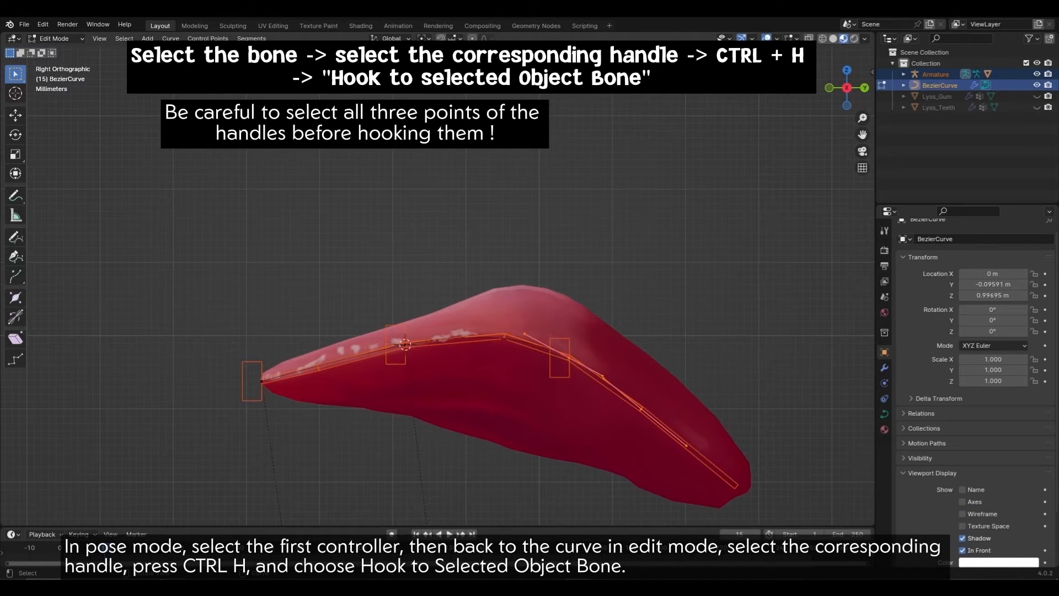
{"action": "middle_click_drag", "start_coordinate": [437, 281], "coordinate": [357, 247], "text": "shift"}
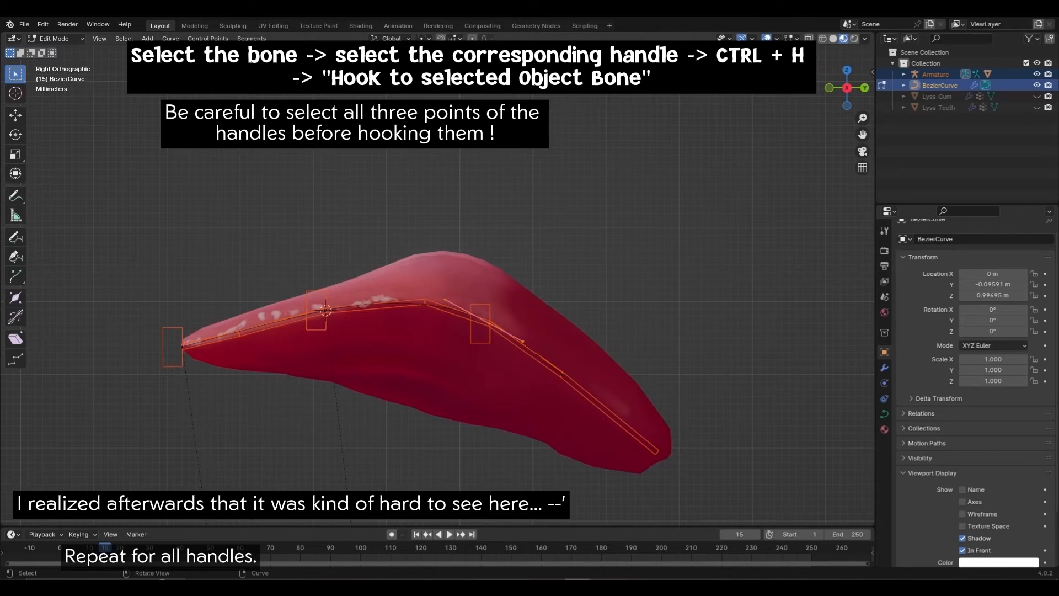
{"action": "key", "text": "ctrl+h"}
{"action": "left_click", "coordinate": [499, 329]}
{"action": "key", "text": "Tab"}
Step: Hook the curve's tip handle to the tongue-tip controller bone
{"action": "left_click", "coordinate": [608, 413]}
{"action": "key", "text": "ctrl+Tab"}
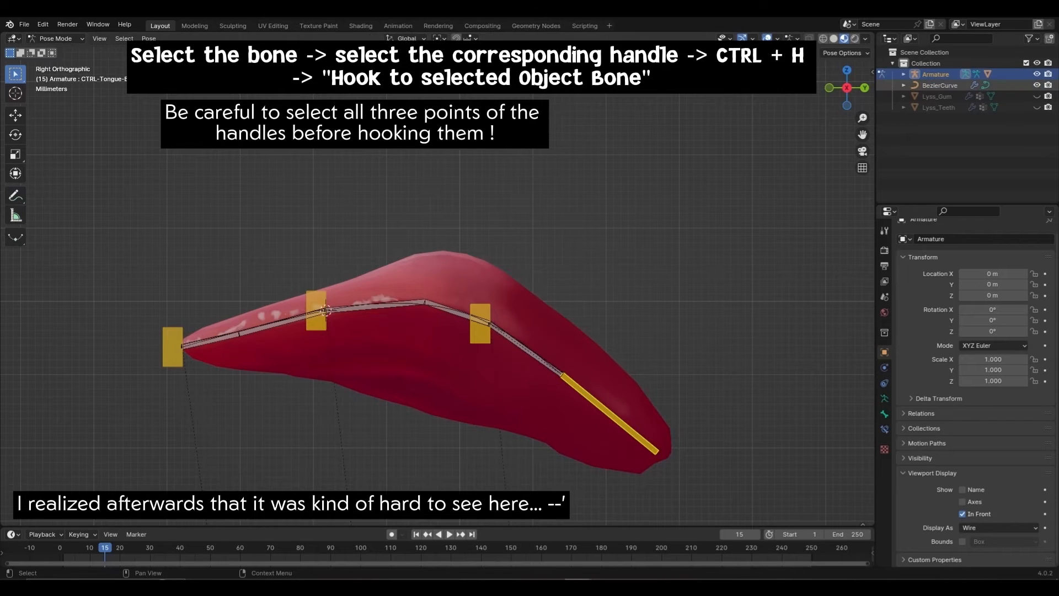
{"action": "left_click", "coordinate": [939, 85]}
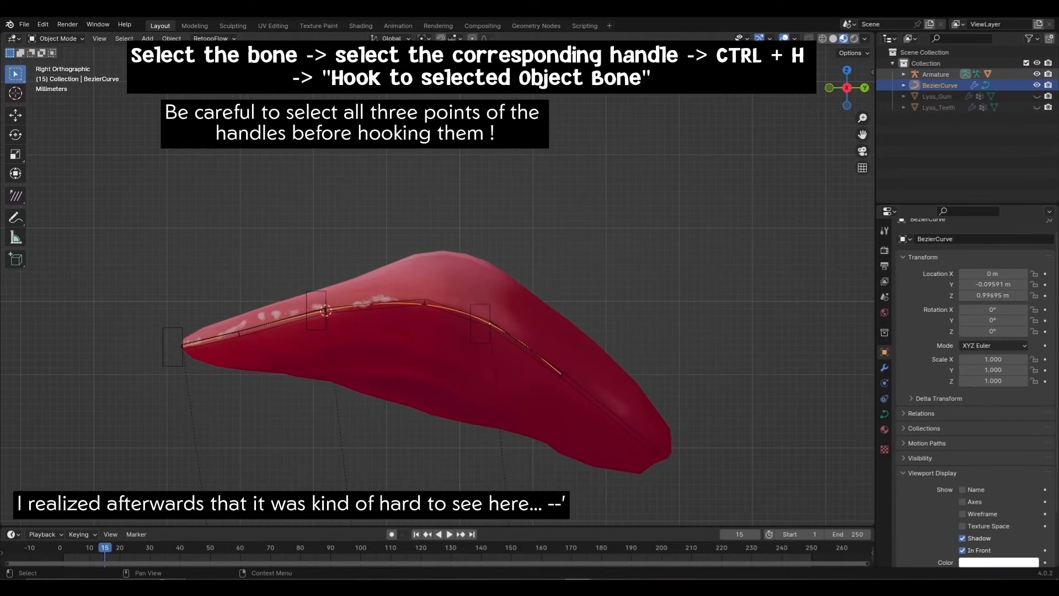
{"action": "left_click", "coordinate": [936, 74]}
{"action": "left_click", "coordinate": [609, 414]}
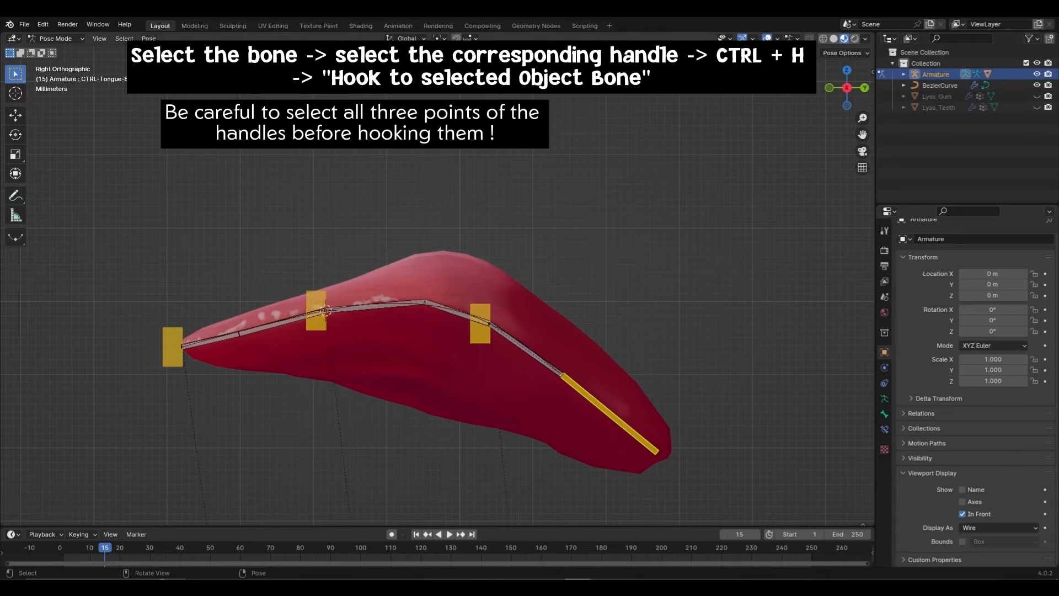
{"action": "left_click", "coordinate": [939, 85], "text": "ctrl"}
{"action": "key", "text": "Tab"}
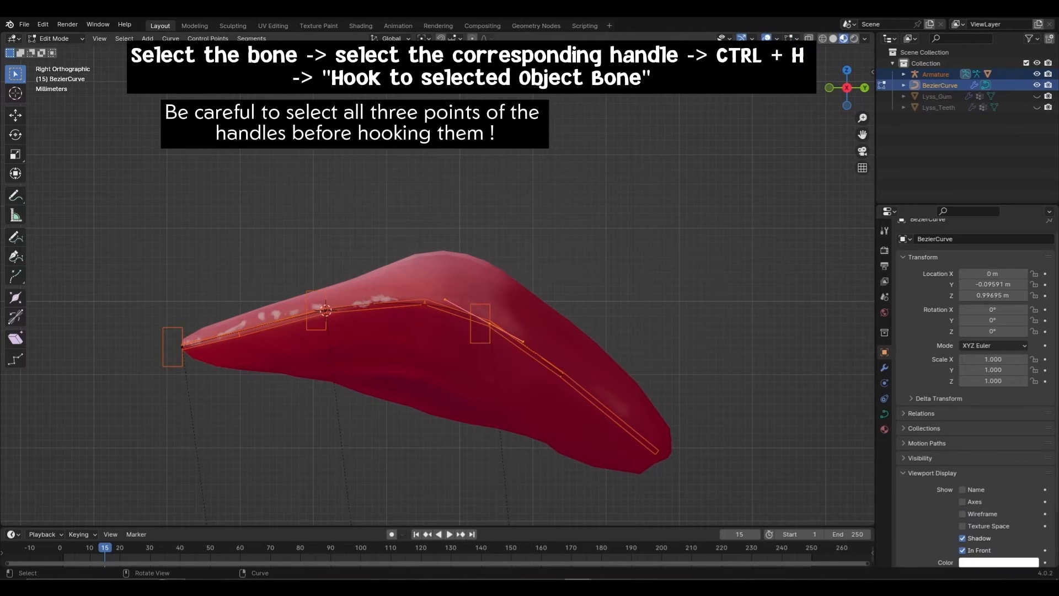
{"action": "key", "text": "ctrl+h"}
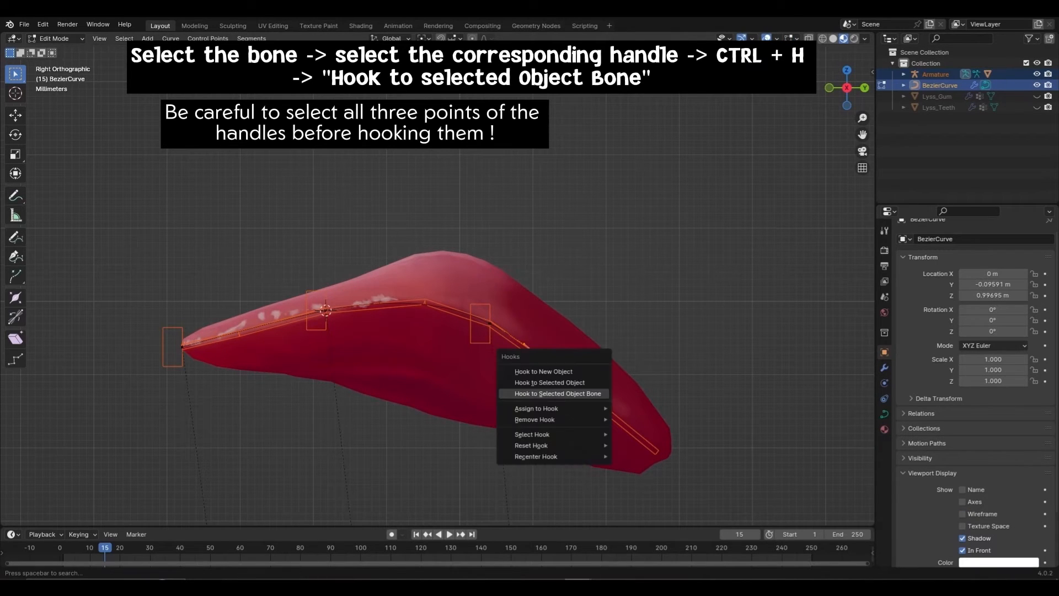
{"action": "left_click", "coordinate": [560, 392]}
{"action": "key", "text": "Tab"}
{"action": "scroll", "coordinate": [578, 301], "scroll_direction": "down", "scroll_amount": 2}
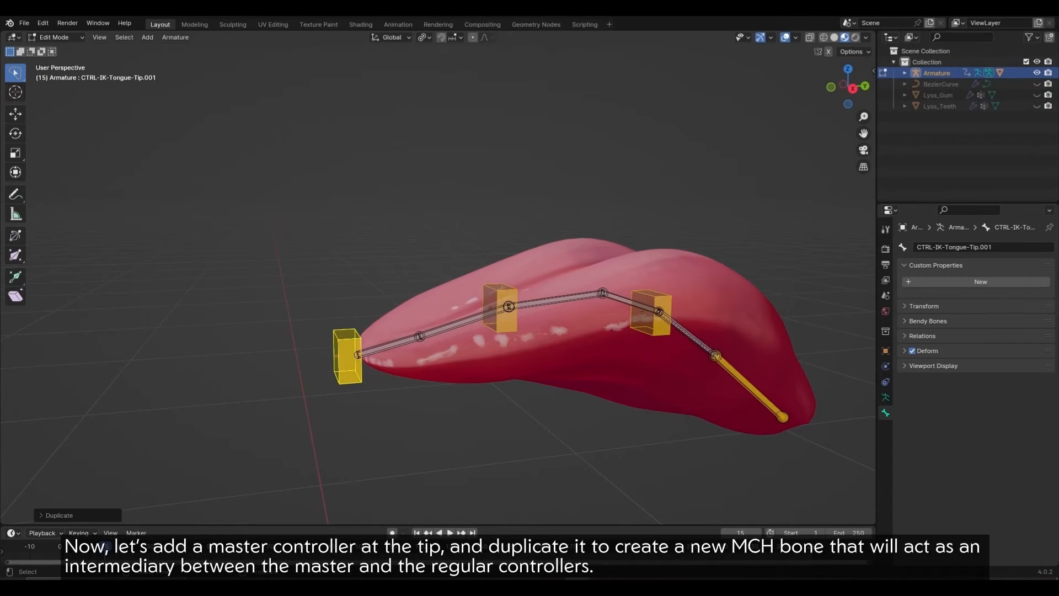
Step: Enlarge the tongue-tip bone and its B-Bone size to form the master controller
{"action": "key", "text": "s"}
{"action": "left_click", "coordinate": [516, 358]}
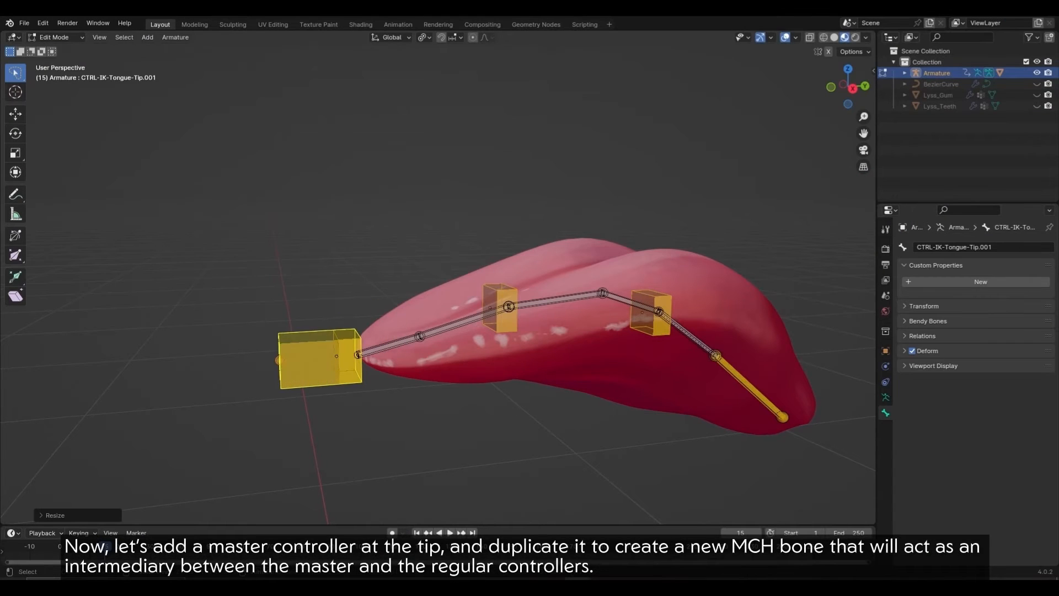
{"action": "key", "text": "ctrl+alt+s"}
{"action": "left_click", "coordinate": [440, 358]}
Step: Duplicate the tip bone in place, resize it, and rename it as the MCH intermediary bone
{"action": "key", "text": "shift+d"}
{"action": "key", "text": "Return"}
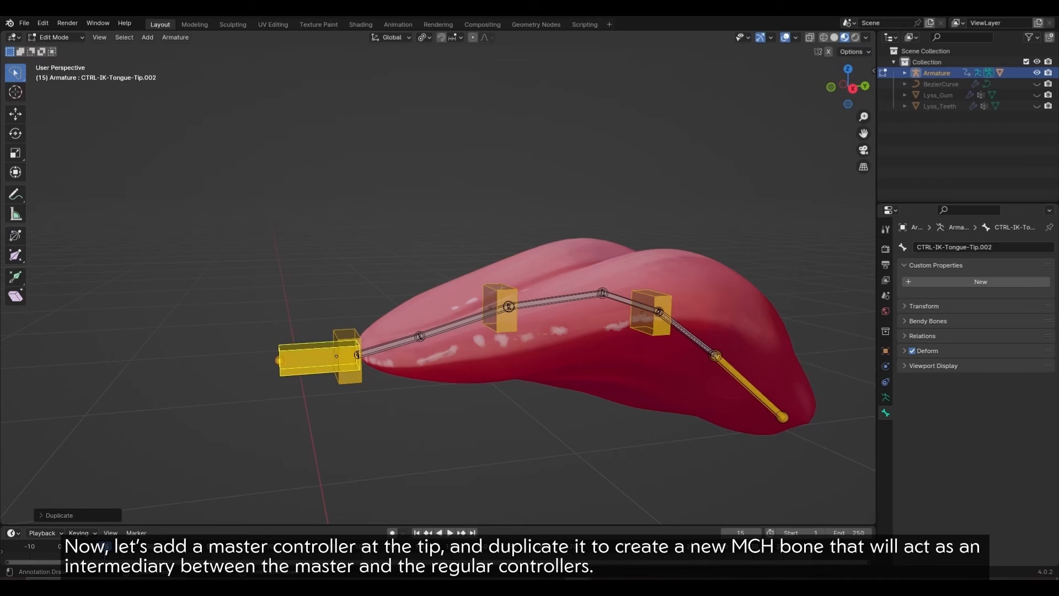
{"action": "key", "text": "s"}
{"action": "left_click", "coordinate": [548, 375]}
{"action": "key", "text": "ctrl+alt+s"}
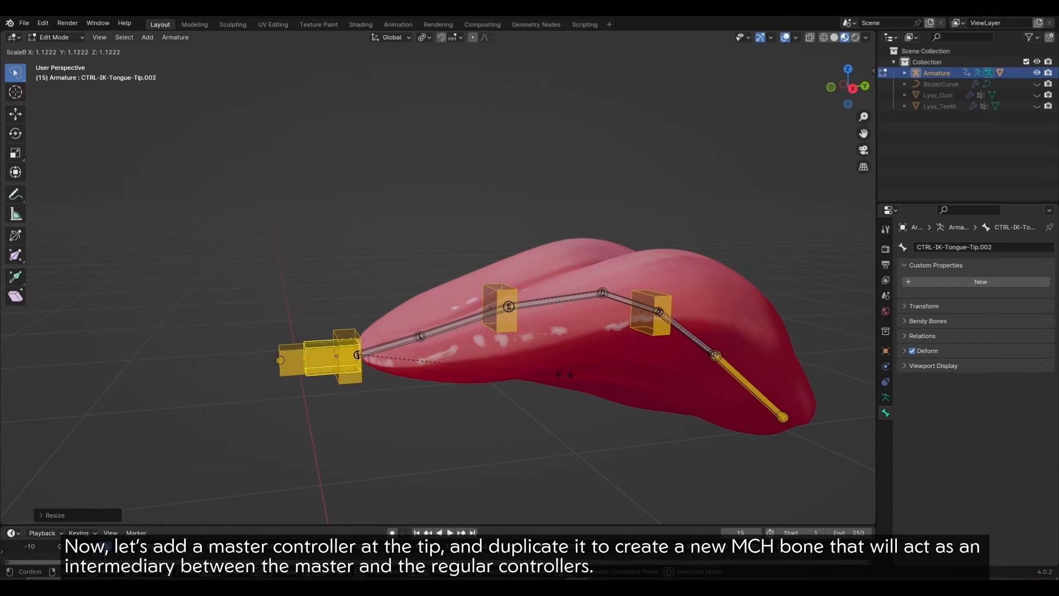
{"action": "left_click", "coordinate": [594, 373]}
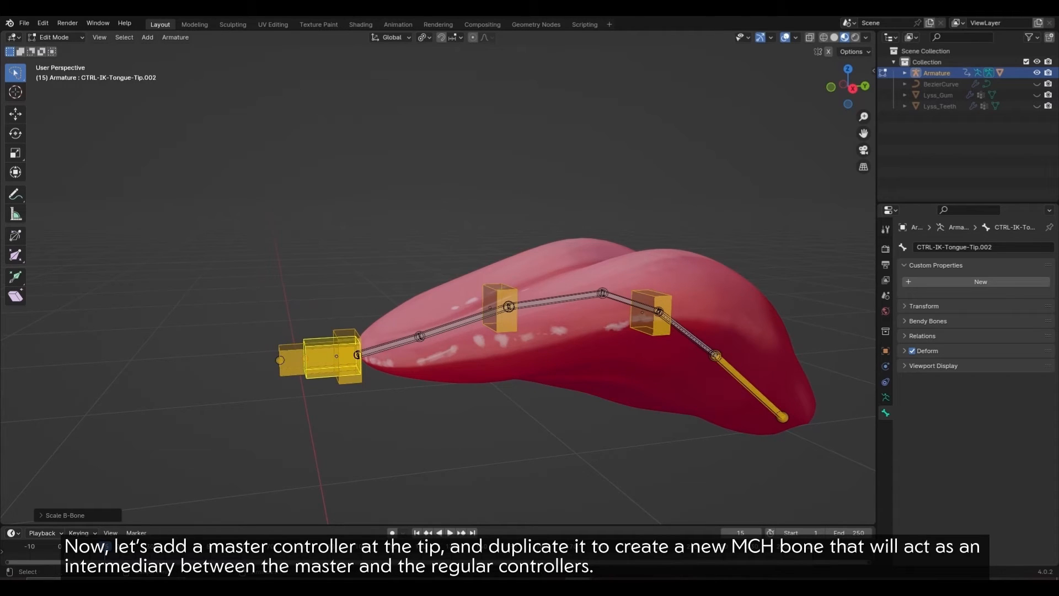
{"action": "left_click", "coordinate": [594, 373]}
{"action": "middle_click_drag", "start_coordinate": [595, 373], "coordinate": [616, 375]}
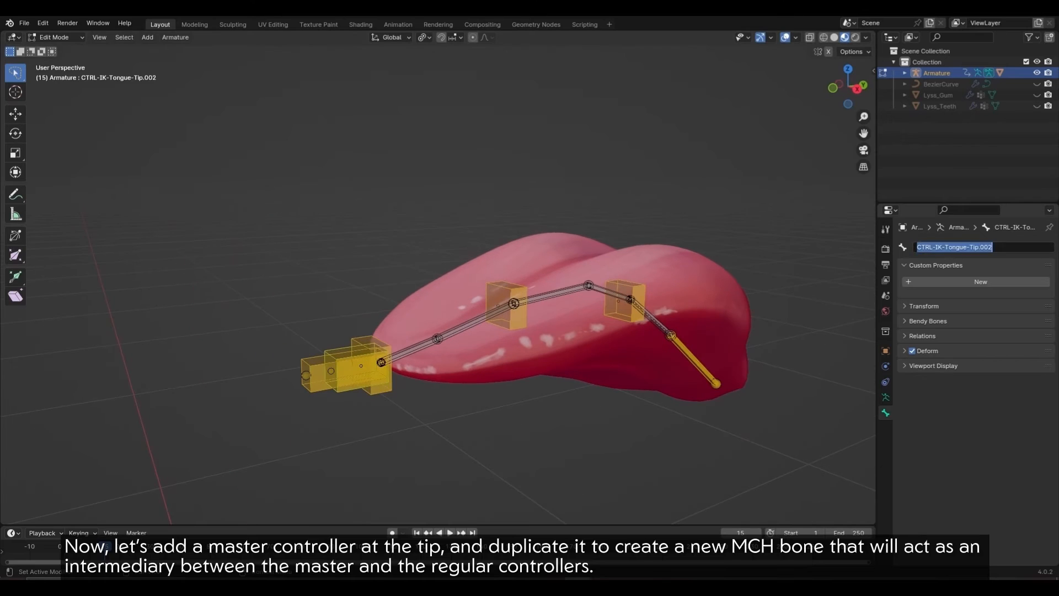
{"action": "type", "text": "MCH"}
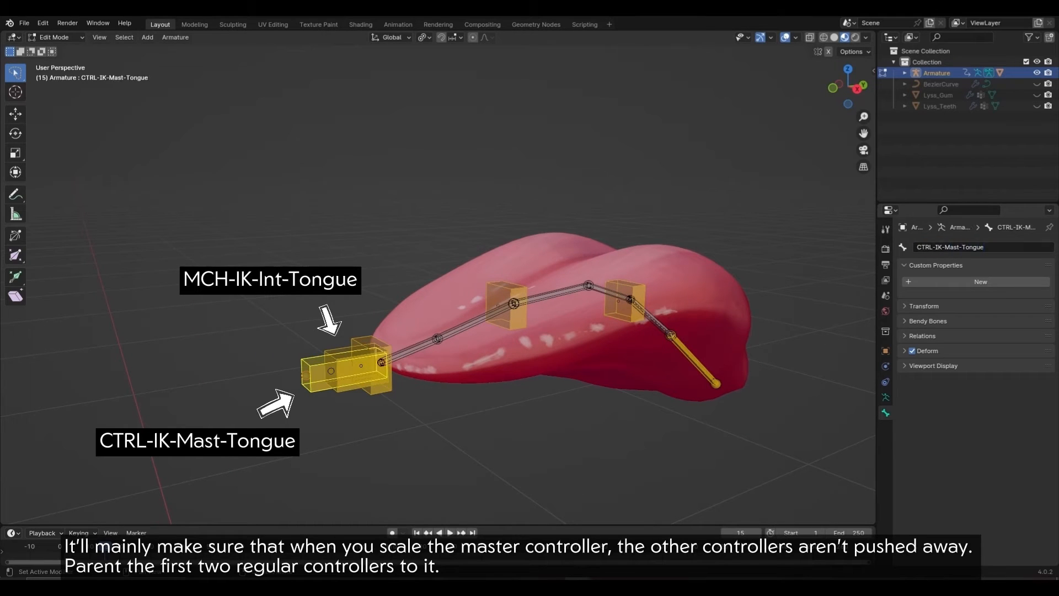
Step: Parent CTRL-IK-Tongue-Mid and CTRL-IK-Tongue-Base to the intermediary bone with Keep Offset
{"action": "middle_click_drag", "start_coordinate": [521, 315], "coordinate": [498, 316]}
{"action": "left_click", "coordinate": [496, 313]}
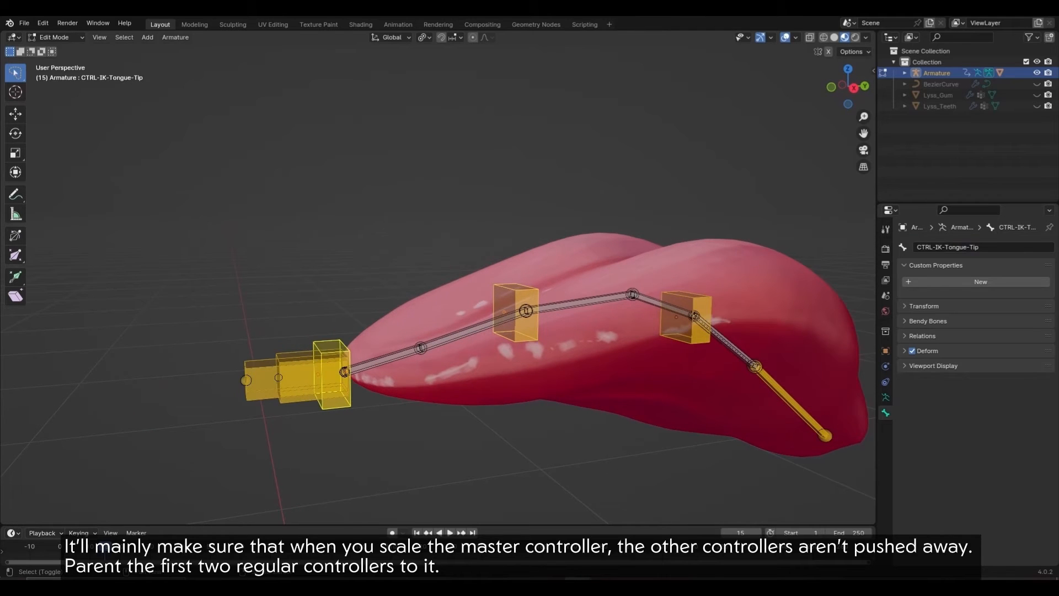
{"action": "left_click", "coordinate": [334, 358], "text": "shift"}
{"action": "key", "text": "ctrl+p"}
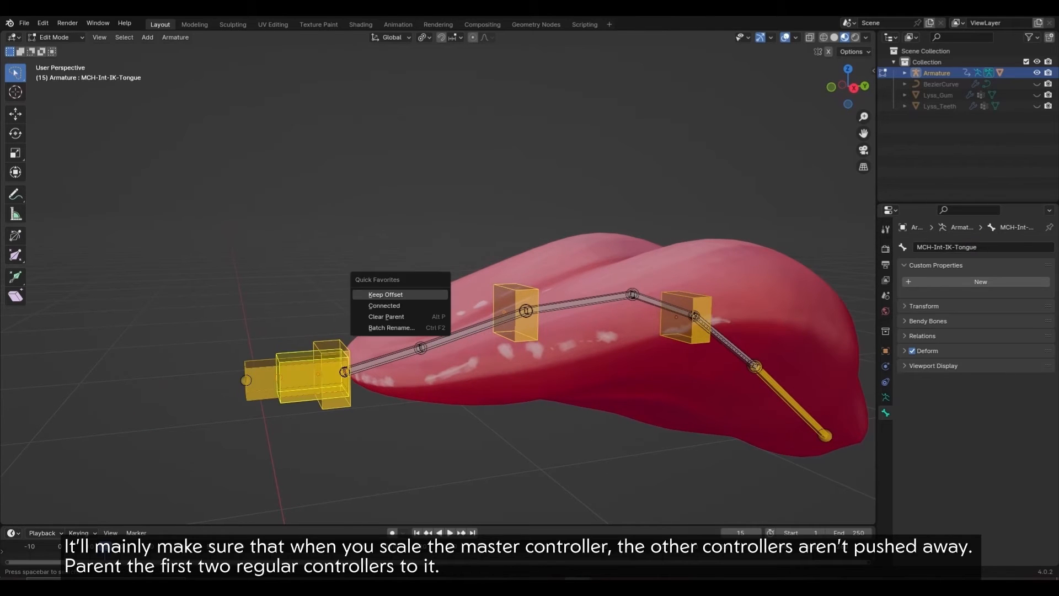
{"action": "left_click", "coordinate": [390, 293]}
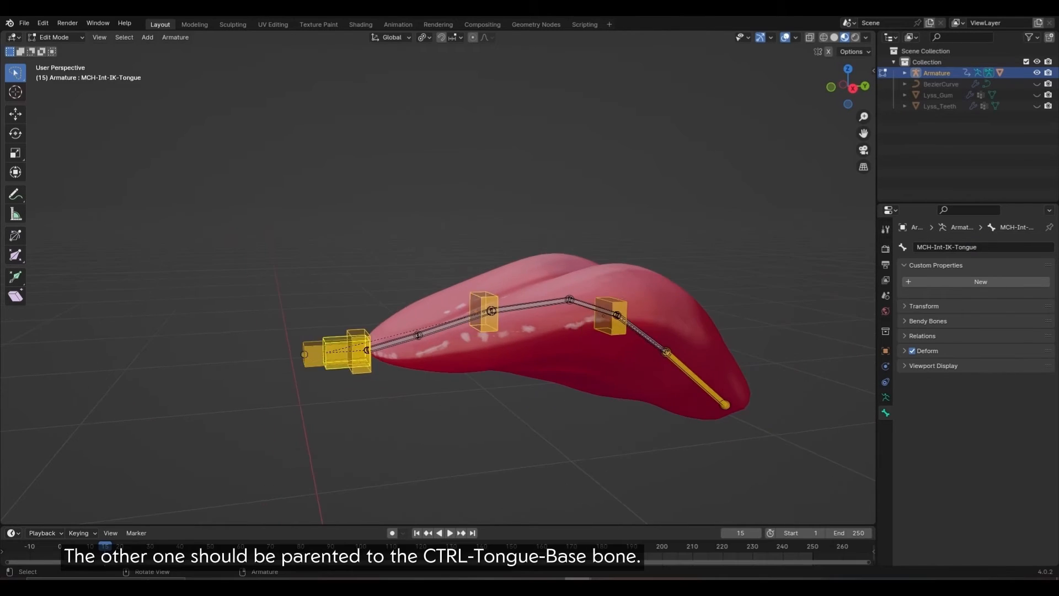
{"action": "left_click", "coordinate": [619, 325]}
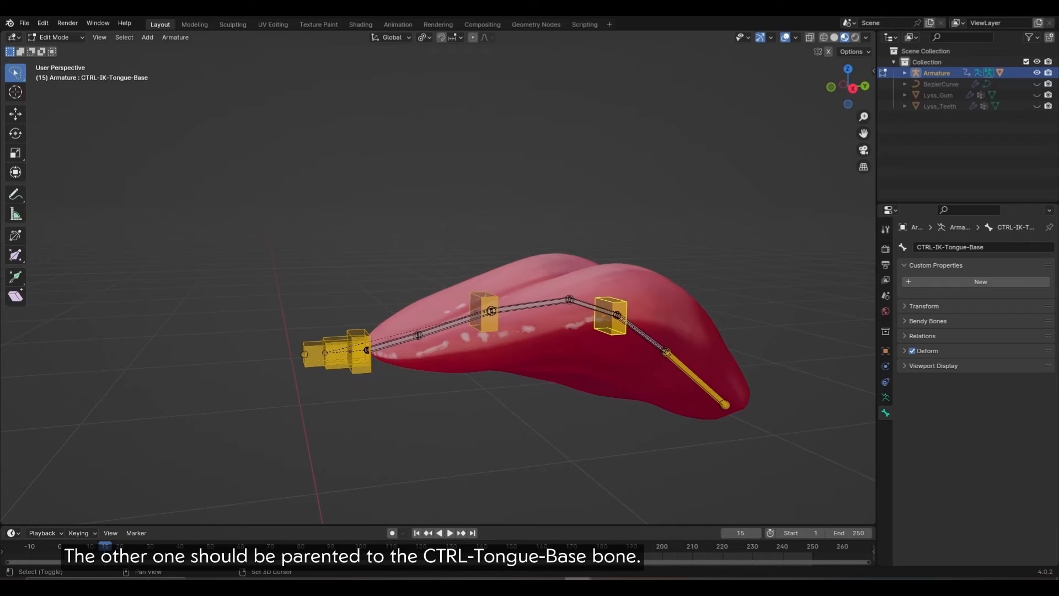
{"action": "key", "text": "ctrl+p"}
{"action": "left_click", "coordinate": [739, 345]}
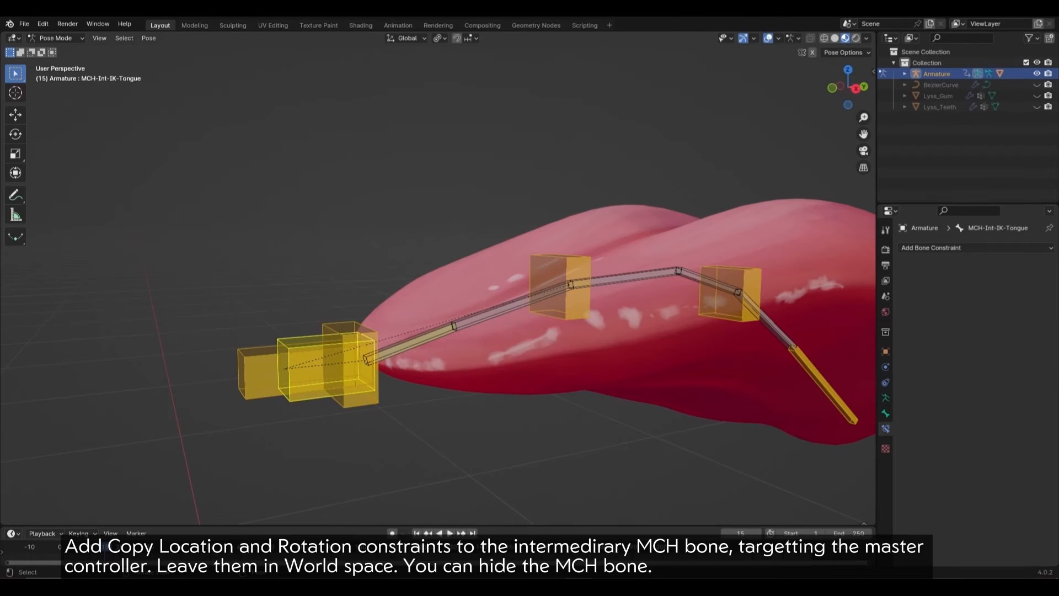
Step: Give MCH-Int-IK-Tongue Copy Location and Copy Rotation constraints targeting CTRL-IK-Mast-Tongue
{"action": "left_click", "coordinate": [259, 373]}
{"action": "left_click", "coordinate": [306, 370], "text": "shift"}
{"action": "key", "text": "q"}
{"action": "left_click", "coordinate": [443, 319]}
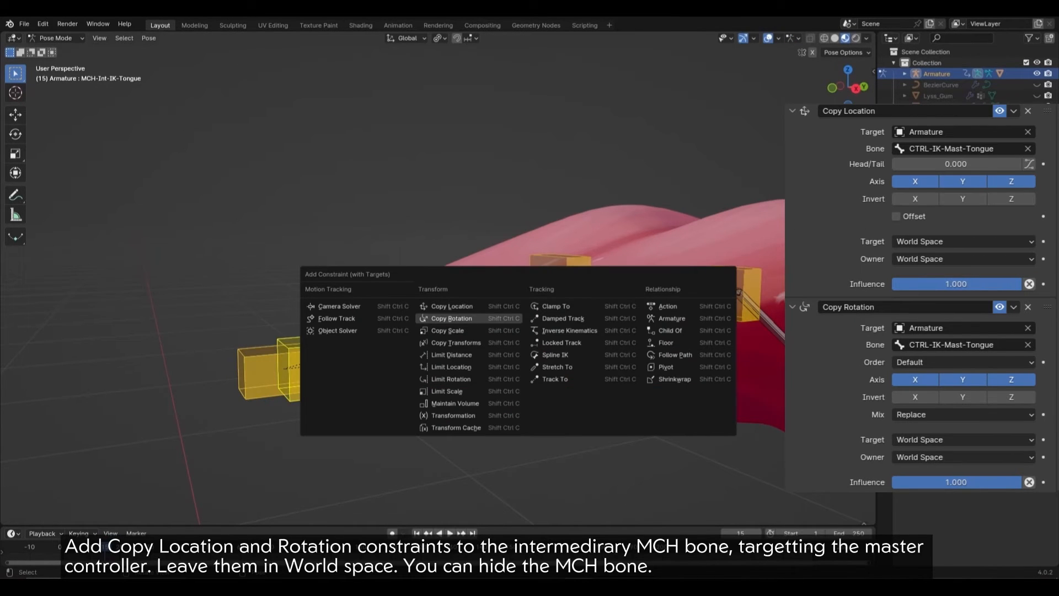
{"action": "left_click", "coordinate": [449, 306]}
{"action": "key", "text": "q"}
{"action": "left_click", "coordinate": [449, 304]}
{"action": "left_click", "coordinate": [450, 319]}
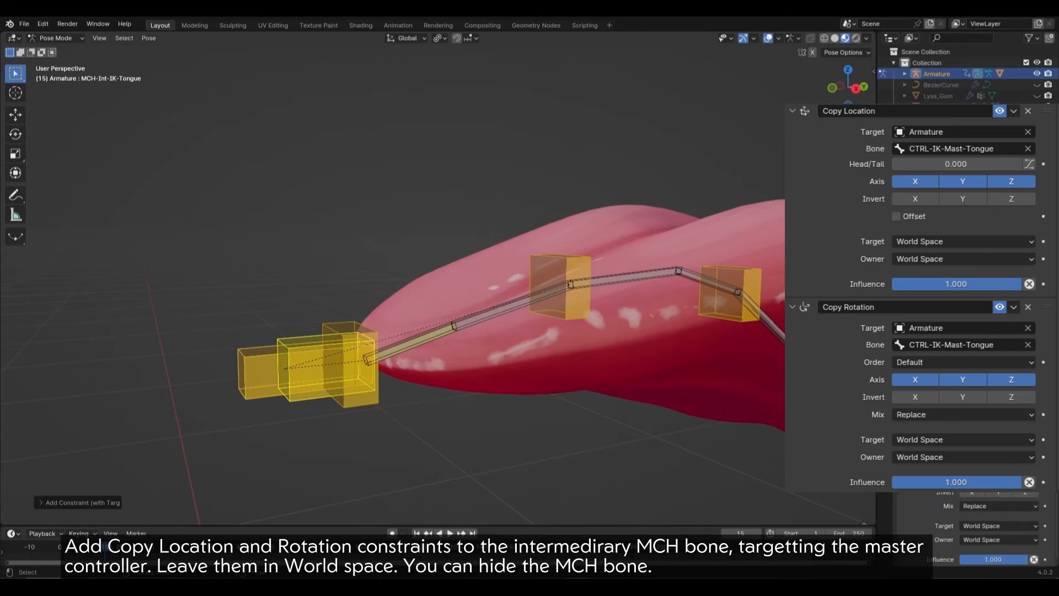
Step: Assign MCH-Int-IK-Tongue to the MCH bone collection and hide it
{"action": "left_click", "coordinate": [885, 358]}
{"action": "left_click", "coordinate": [307, 368]}
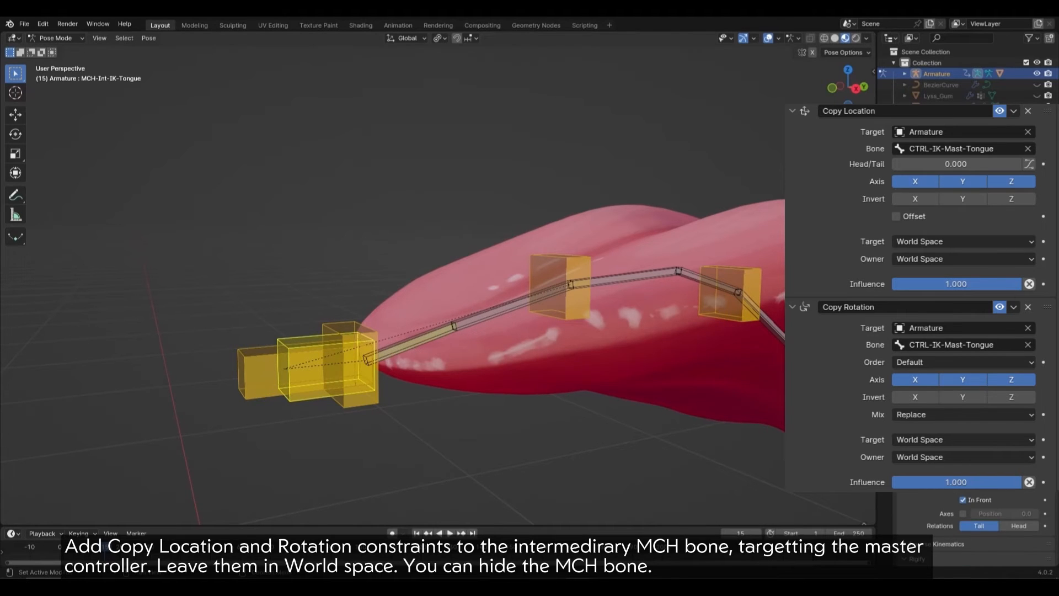
{"action": "left_click", "coordinate": [919, 386]}
{"action": "left_click", "coordinate": [937, 364]}
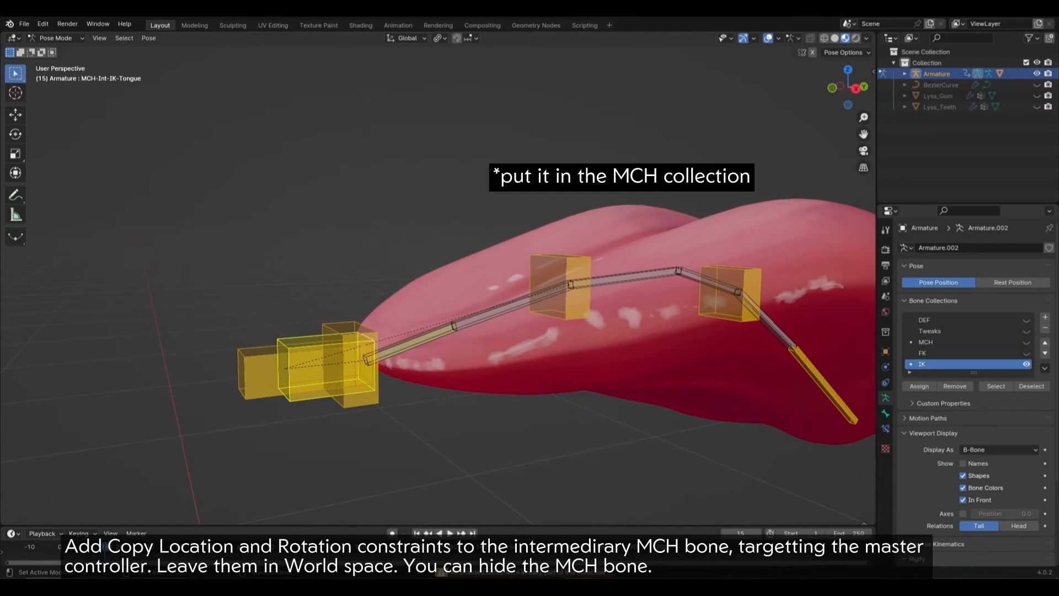
{"action": "key", "text": "h"}
{"action": "scroll", "coordinate": [436, 275], "scroll_direction": "down", "scroll_amount": 4}
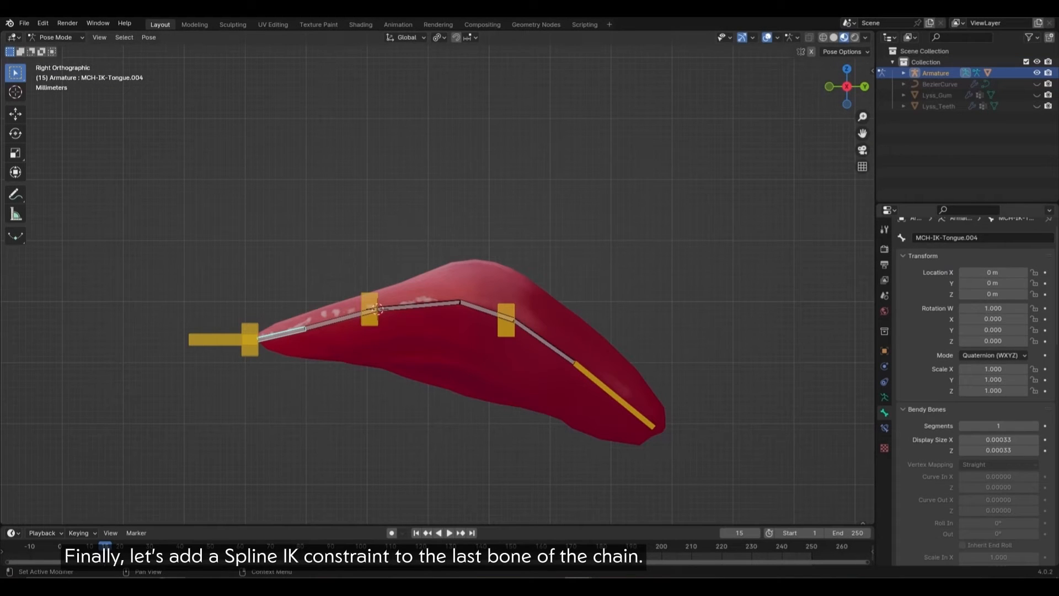
Step: Add a Spline IK constraint to the last bone, targeting BezierCurve with chain length 5
{"action": "left_click", "coordinate": [884, 428]}
{"action": "left_click", "coordinate": [932, 247]}
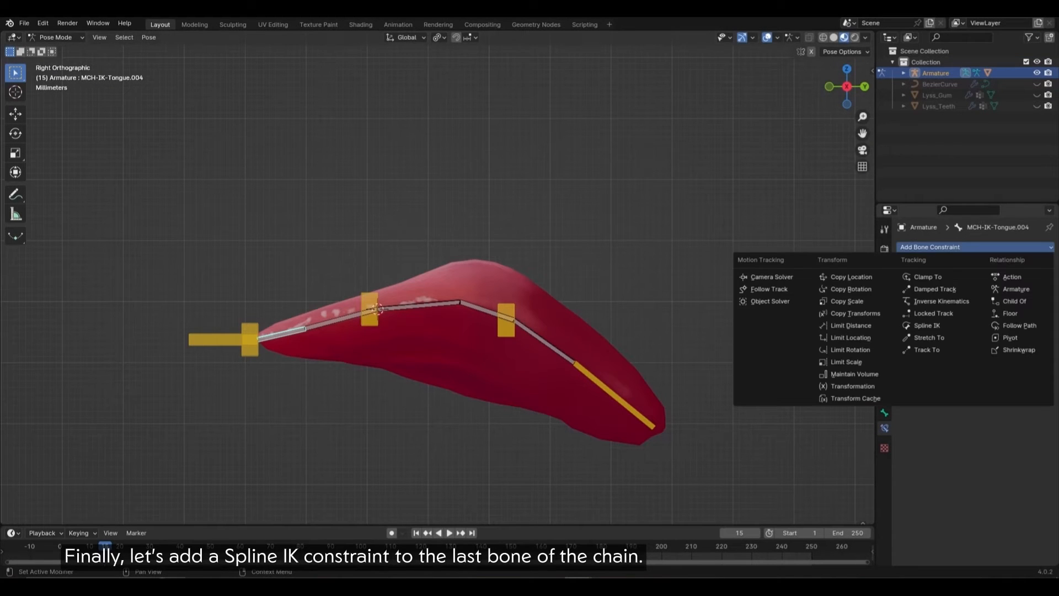
{"action": "left_click", "coordinate": [937, 325]}
{"action": "left_click", "coordinate": [939, 84]}
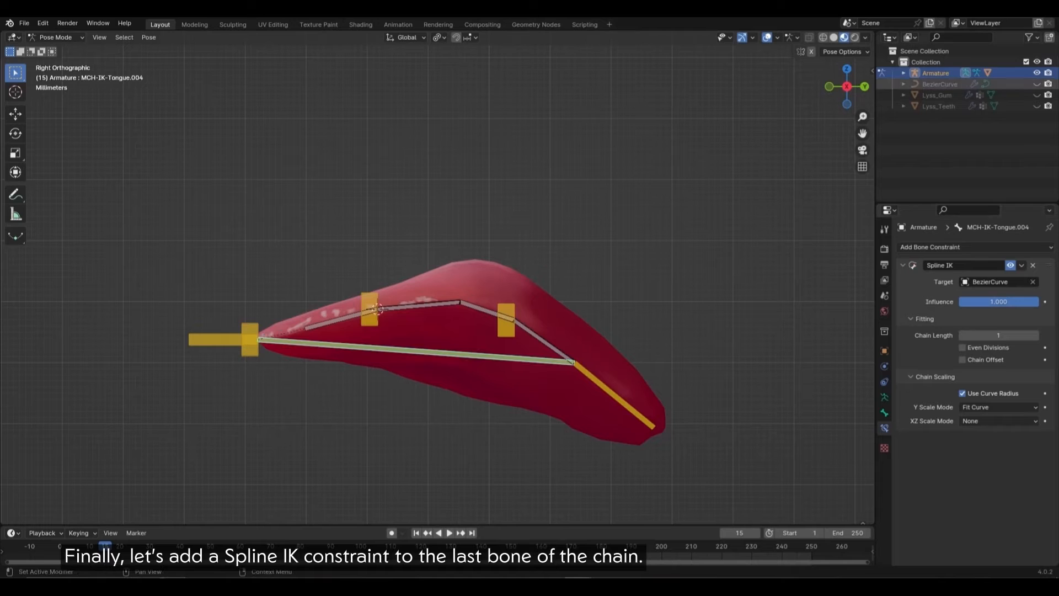
{"action": "left_click", "coordinate": [1035, 335]}
{"action": "left_click", "coordinate": [1035, 335]}
{"action": "left_click", "coordinate": [1035, 335]}
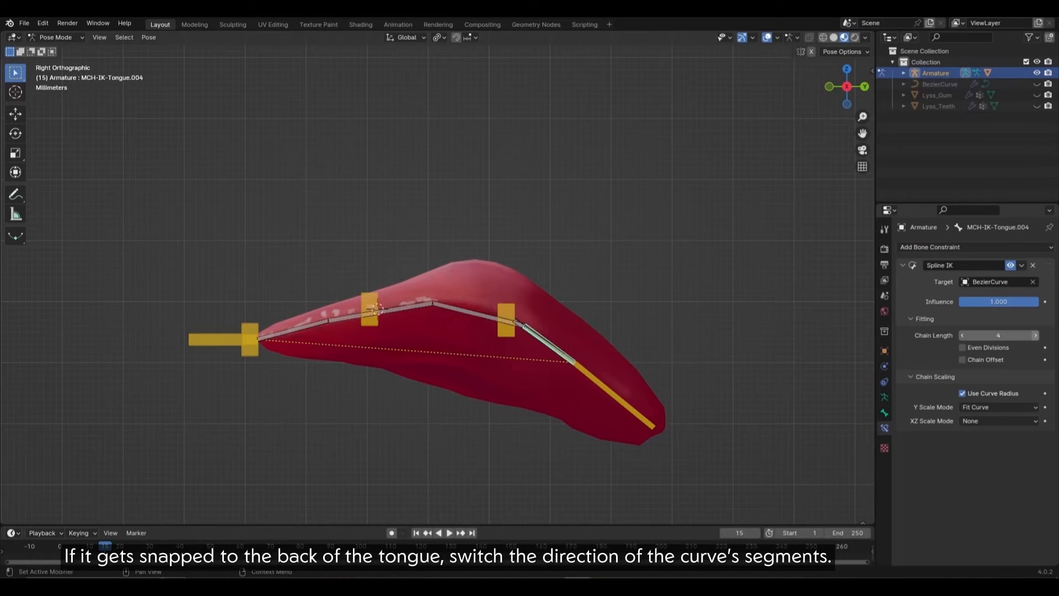
{"action": "left_click", "coordinate": [1035, 335]}
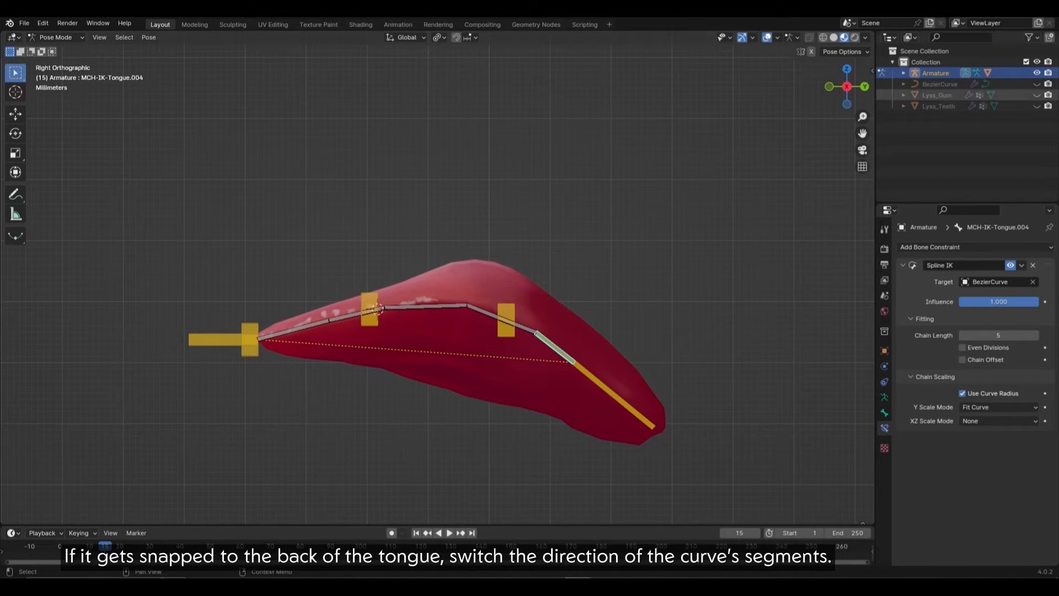
Step: Isolate BezierCurve, select all its points, then exit Edit Mode and Local View
{"action": "left_click", "coordinate": [939, 83]}
{"action": "key", "text": "KP_Divide"}
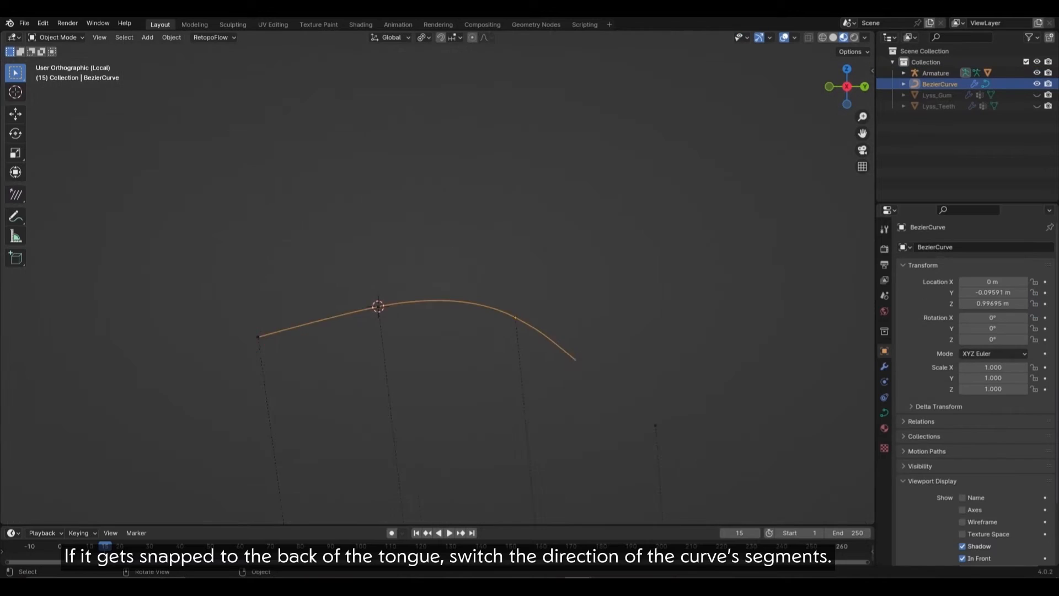
{"action": "key", "text": "Tab"}
{"action": "key", "text": "a"}
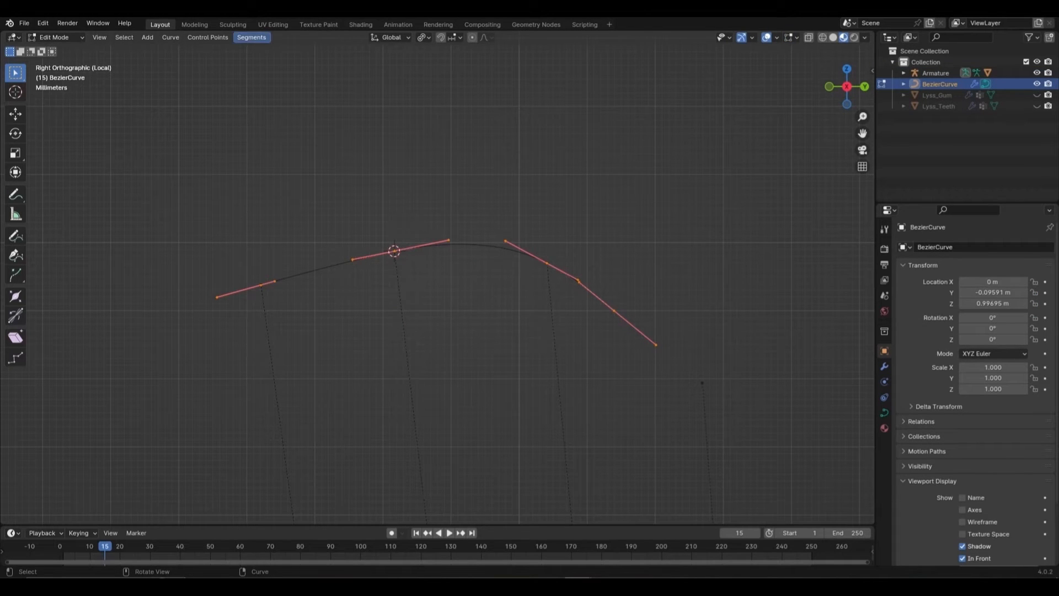
{"action": "left_click", "coordinate": [252, 37]}
{"action": "key", "text": "Tab"}
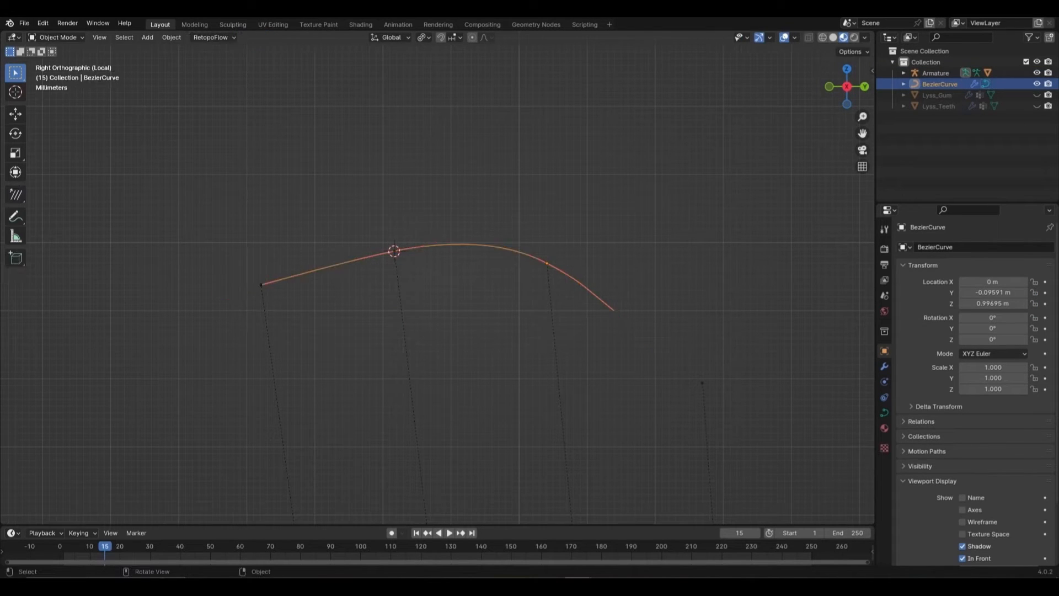
{"action": "key", "text": "KP_Divide"}
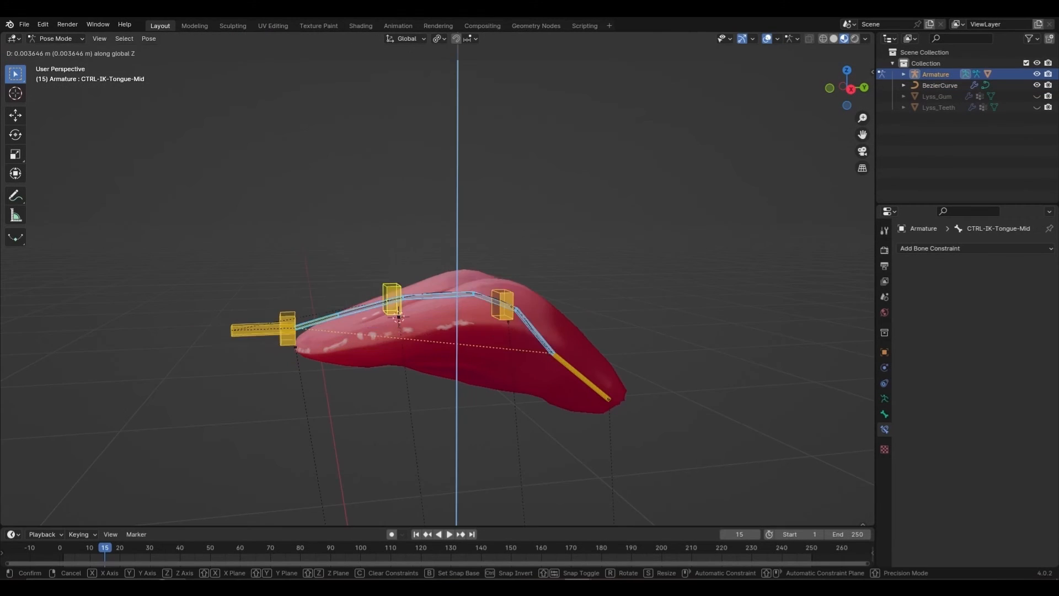
Step: Add Copy Transforms constraints to the first MCH-Switch bones, targeting their matching IK bones
{"action": "key", "text": "Return"}
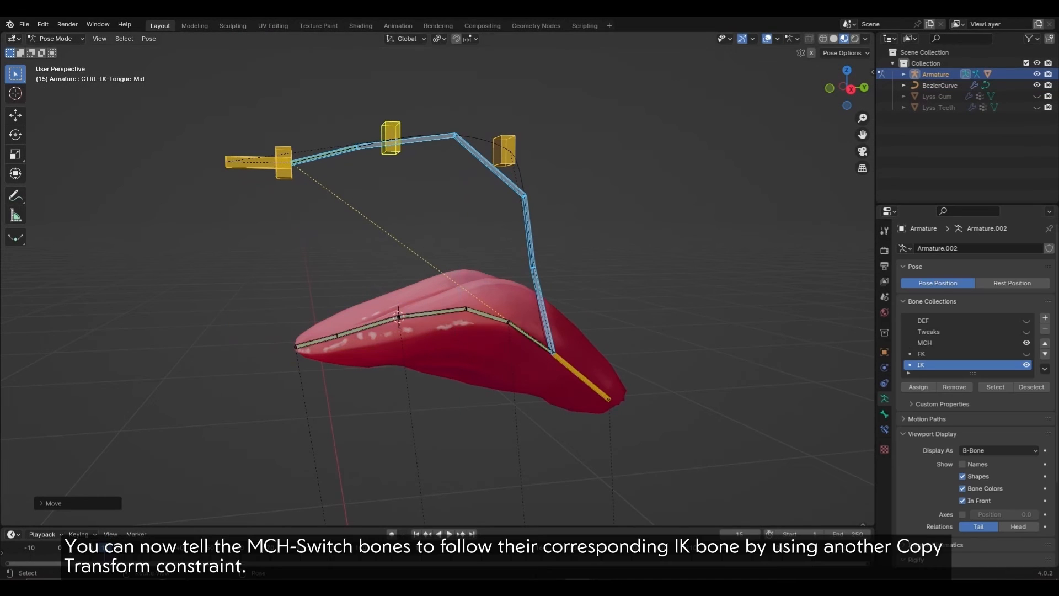
{"action": "key", "text": "shift+ctrl+c"}
{"action": "left_click", "coordinate": [383, 301]}
{"action": "left_click", "coordinate": [413, 140]}
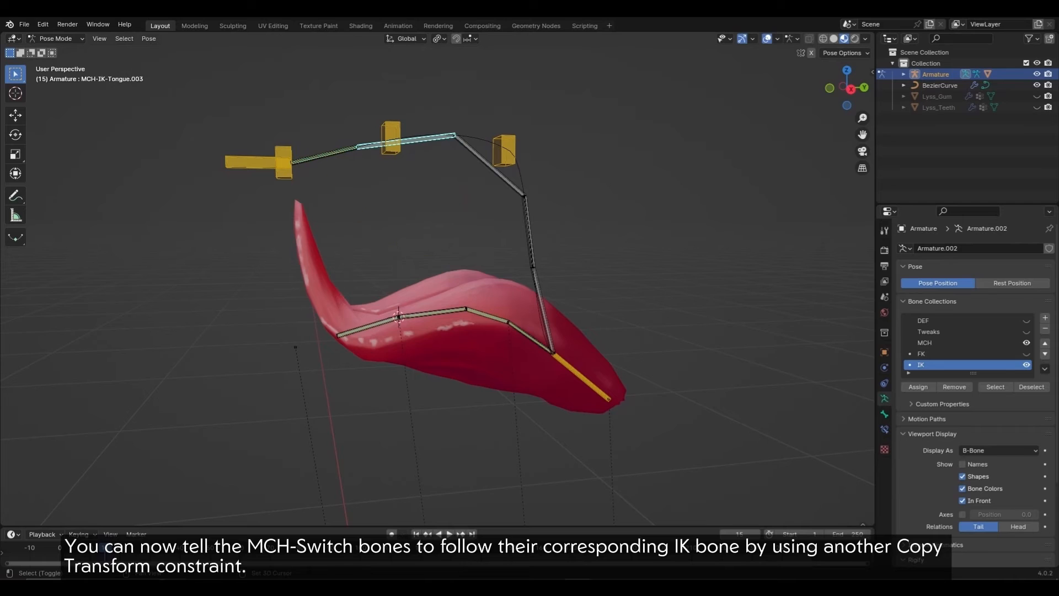
{"action": "left_click", "coordinate": [367, 326], "text": "shift"}
{"action": "key", "text": "shift+r"}
{"action": "left_click", "coordinate": [488, 164]}
Step: Add Copy Transforms to the remaining MCH-Switch bones, including the base switch bone
{"action": "left_click", "coordinate": [432, 312], "text": "shift"}
{"action": "left_click", "coordinate": [500, 272]}
{"action": "left_click", "coordinate": [528, 232]}
{"action": "left_click", "coordinate": [487, 316], "text": "shift"}
{"action": "key", "text": "q"}
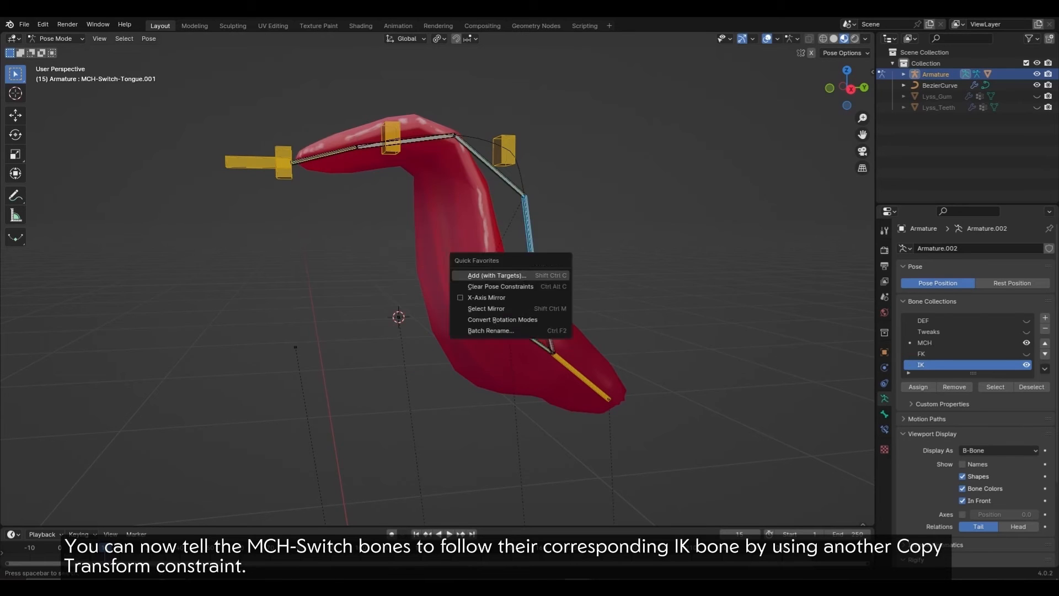
{"action": "left_click", "coordinate": [543, 276]}
{"action": "left_click", "coordinate": [542, 310]}
{"action": "left_click", "coordinate": [530, 337], "text": "shift"}
{"action": "key", "text": "q"}
Step: Test the rig by lowering the tip IK control and raising CTRL-IK-Tongue-Mid
{"action": "mouse_move", "coordinate": [530, 331]}
{"action": "middle_mouse_down"}
{"action": "mouse_move", "coordinate": [488, 333]}
{"action": "mouse_move", "coordinate": [521, 332]}
{"action": "middle_mouse_up"}
{"action": "left_click", "coordinate": [251, 162]}
{"action": "key", "text": "g"}
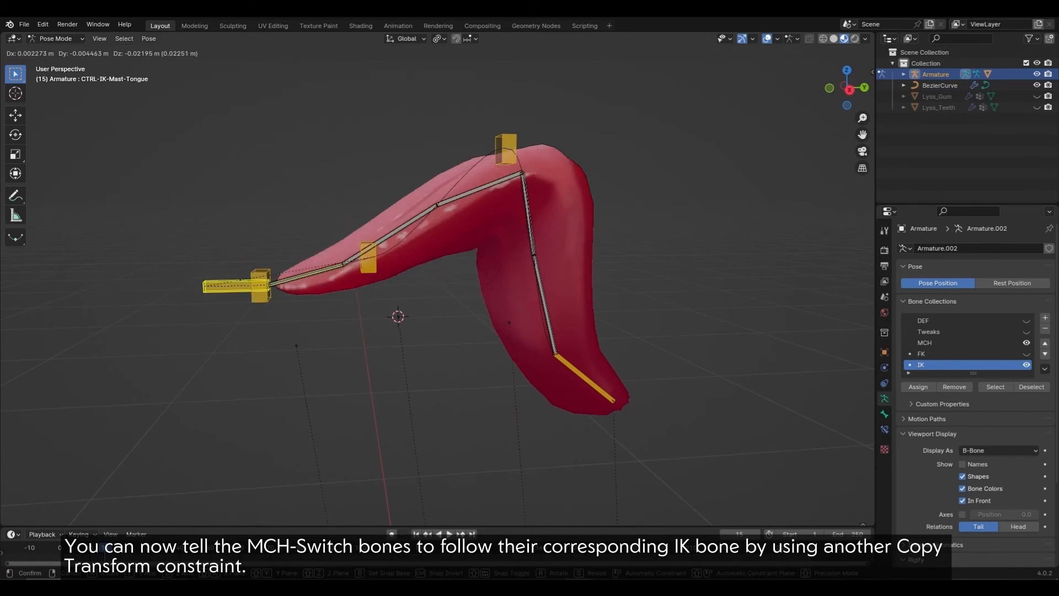
{"action": "left_click", "coordinate": [237, 384]}
{"action": "left_click", "coordinate": [380, 355]}
{"action": "key", "text": "g"}
{"action": "left_click", "coordinate": [315, 122]}
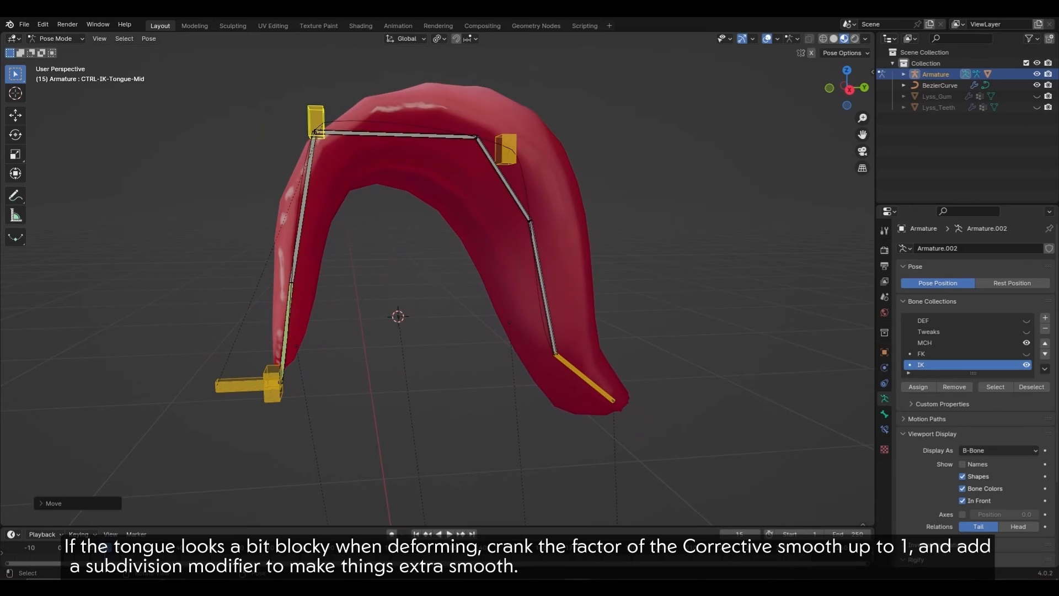
Step: Move CTRL-IK-Tongue-Base down-left, then lower CTRL-IK-Tongue-Mid to bend the tongue
{"action": "left_click", "coordinate": [508, 148]}
{"action": "key", "text": "g"}
{"action": "left_click", "coordinate": [438, 406]}
{"action": "mouse_move", "coordinate": [438, 405]}
{"action": "middle_mouse_down"}
{"action": "mouse_move", "coordinate": [331, 411]}
{"action": "mouse_move", "coordinate": [447, 386]}
{"action": "middle_mouse_up"}
{"action": "key", "text": "g"}
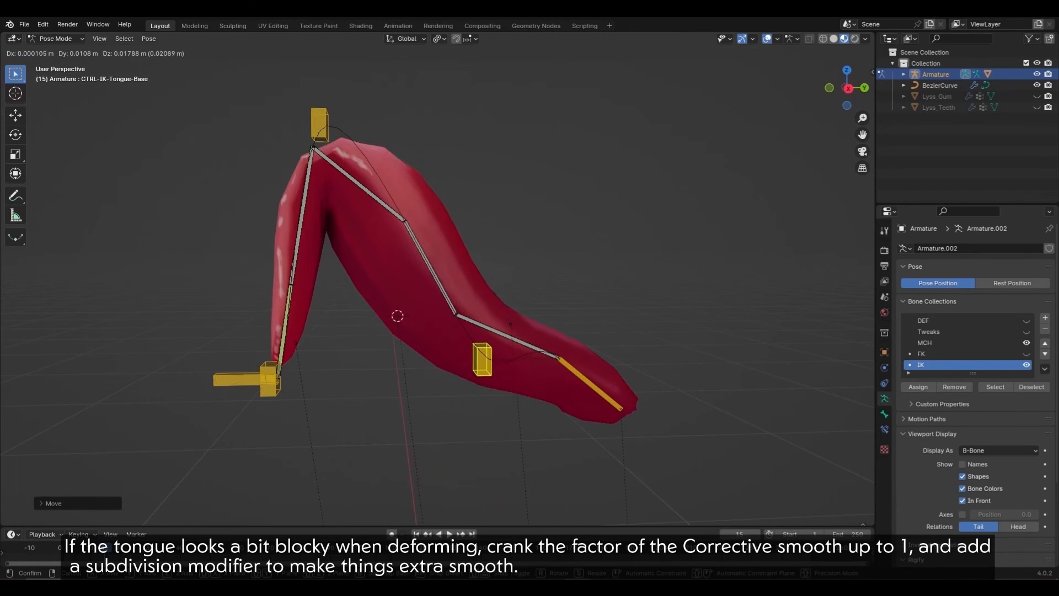
{"action": "left_click", "coordinate": [450, 394]}
{"action": "left_click", "coordinate": [317, 123]}
{"action": "key", "text": "g"}
{"action": "left_click", "coordinate": [375, 264]}
Step: Curl the tongue with the mid control and set Corrective Smooth factor to 1.000
{"action": "key", "text": "r"}
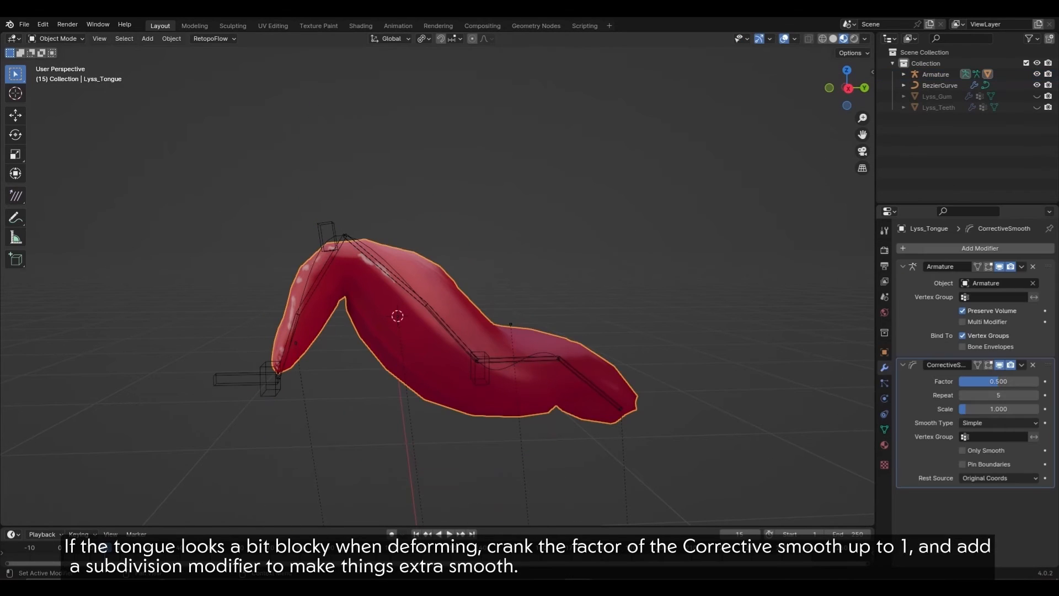
{"action": "left_click_drag", "start_coordinate": [998, 381], "coordinate": [1038, 381]}
{"action": "left_click", "coordinate": [903, 267]}
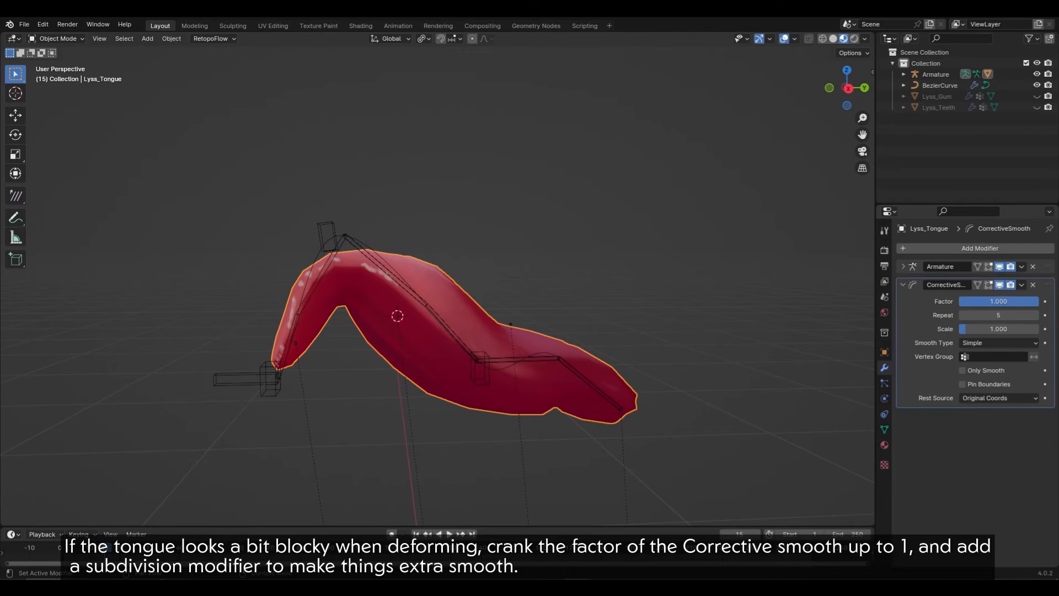
{"action": "left_click", "coordinate": [903, 281]}
{"action": "scroll", "coordinate": [437, 309], "scroll_direction": "down", "scroll_amount": 2}
{"action": "scroll", "coordinate": [437, 309], "scroll_direction": "up", "scroll_amount": 2}
Step: Add a Subdivision Surface modifier to the tongue and test a new pose
{"action": "left_click", "coordinate": [979, 248]}
{"action": "type", "text": "s"}
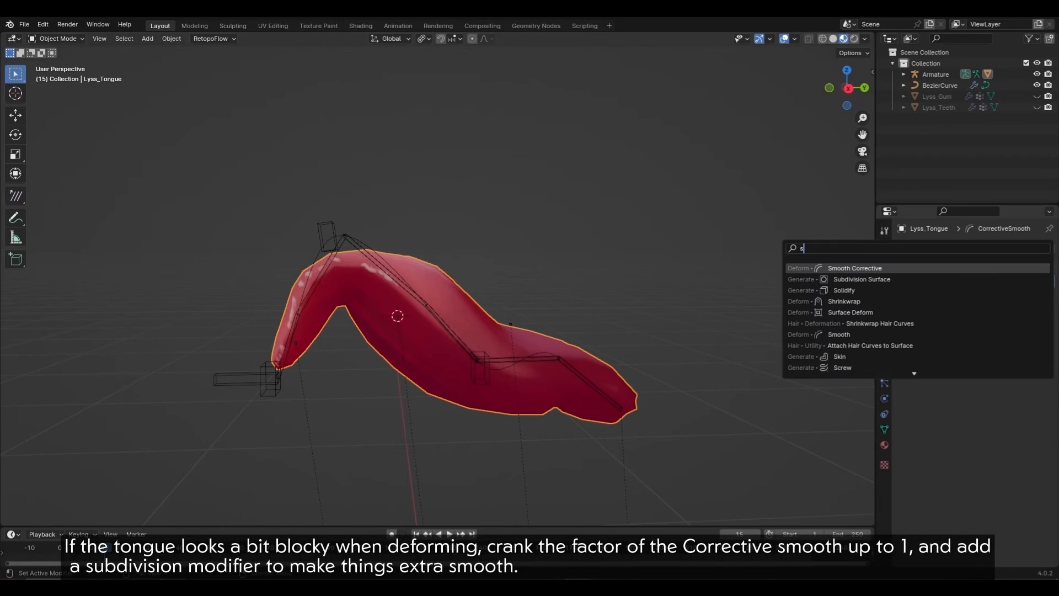
{"action": "key", "text": "Down"}
{"action": "key", "text": "Return"}
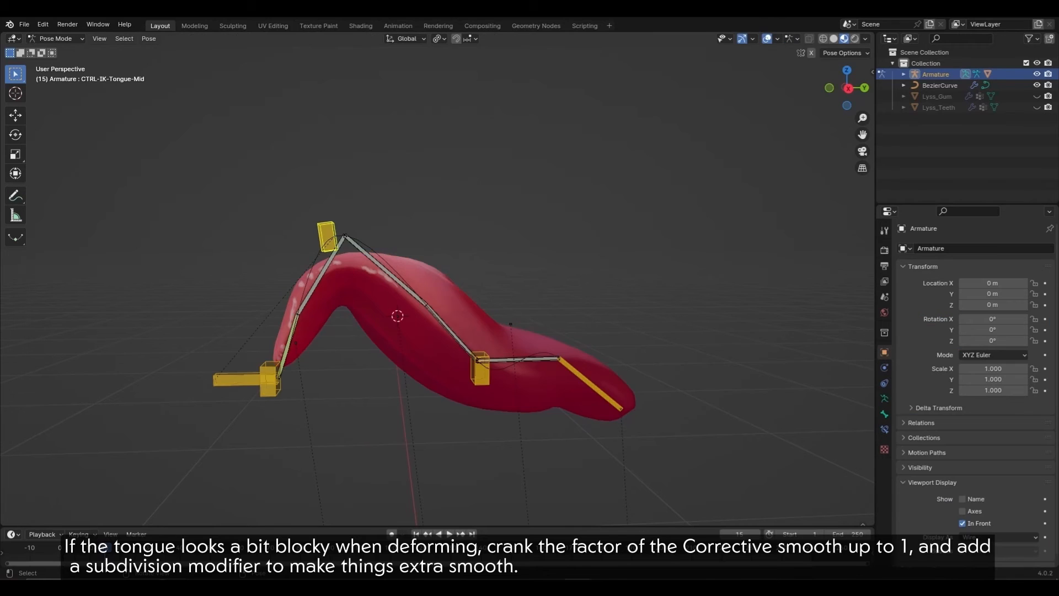
{"action": "key", "text": "g"}
{"action": "key", "text": "Return"}
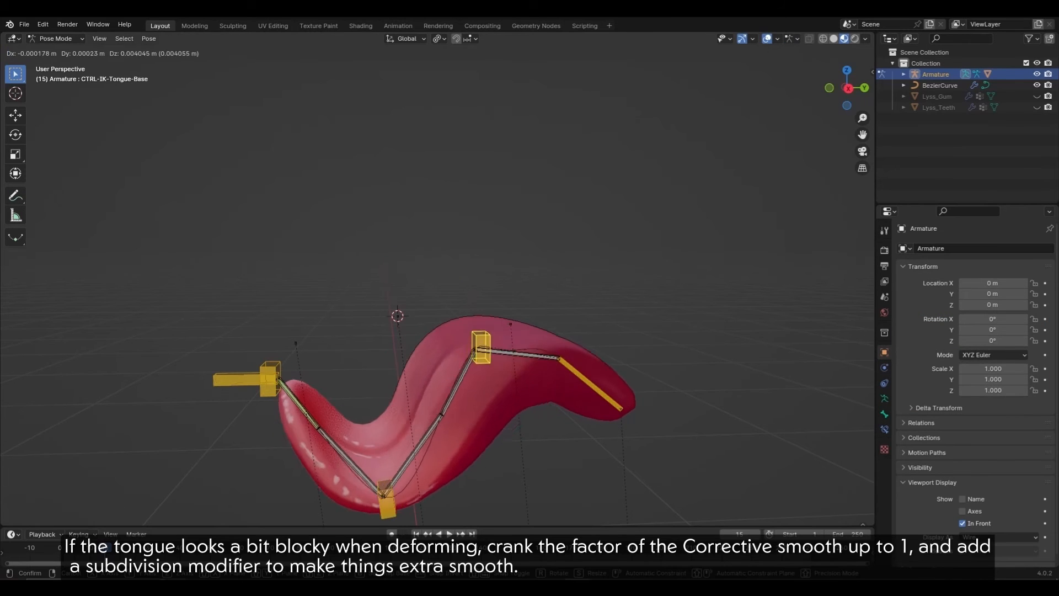
{"action": "middle_click_drag", "start_coordinate": [523, 248], "coordinate": [507, 256], "text": "shift"}
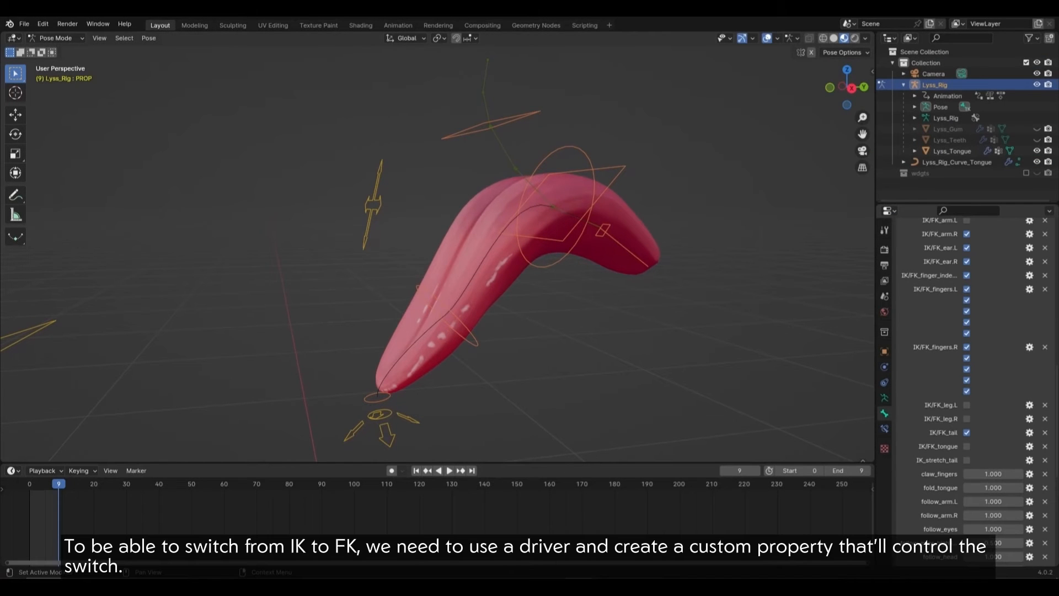
Step: Toggle the finished rig's IK/FK_tongue checkbox repeatedly, ending back on IK
{"action": "left_click", "coordinate": [966, 446]}
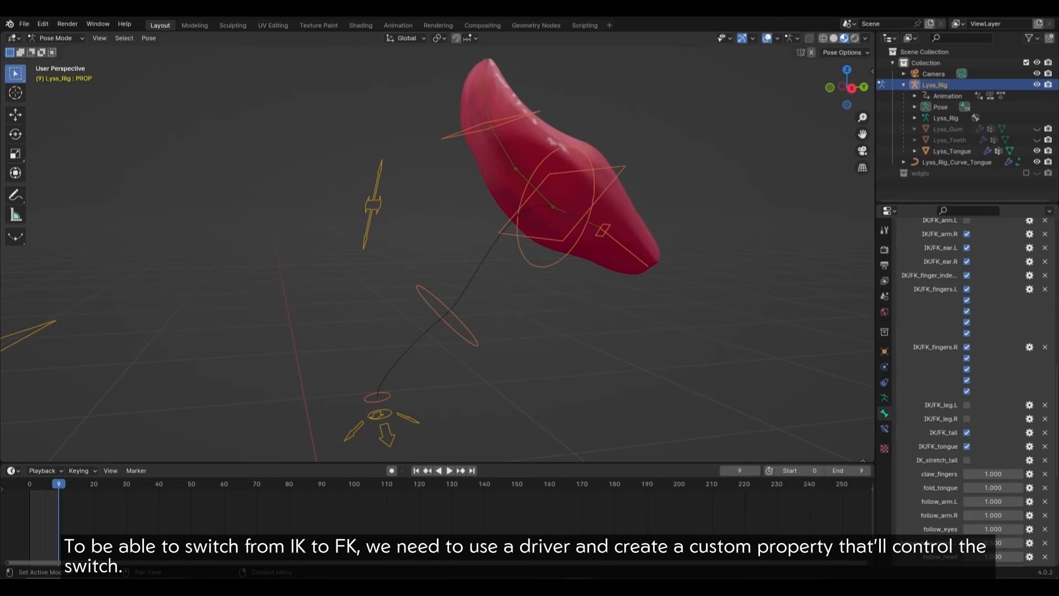
{"action": "left_click", "coordinate": [966, 446]}
{"action": "left_click", "coordinate": [966, 446]}
{"action": "left_click", "coordinate": [966, 446]}
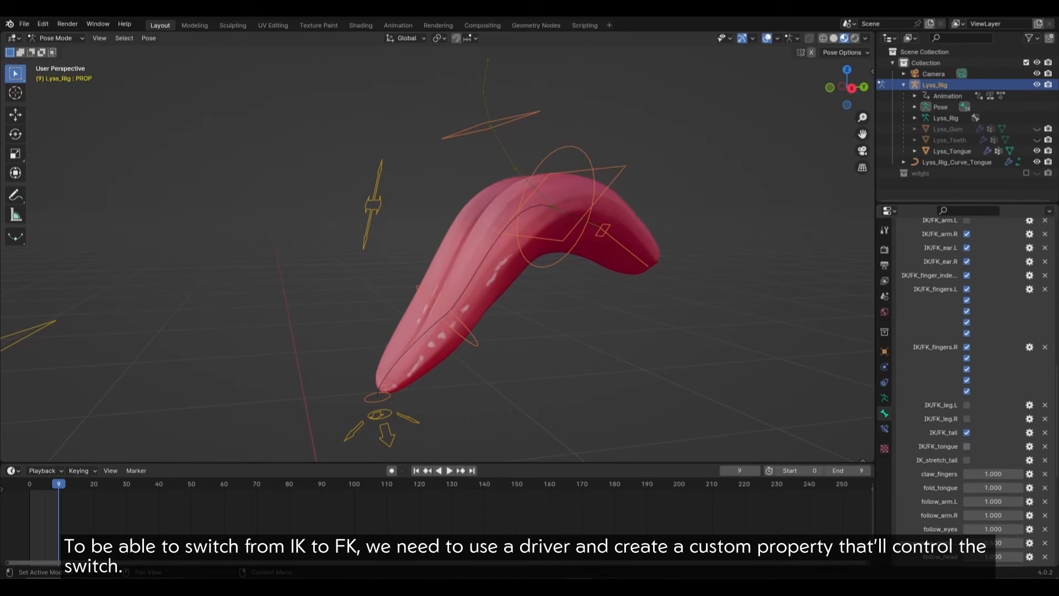
{"action": "left_click", "coordinate": [966, 446]}
{"action": "left_click", "coordinate": [966, 446]}
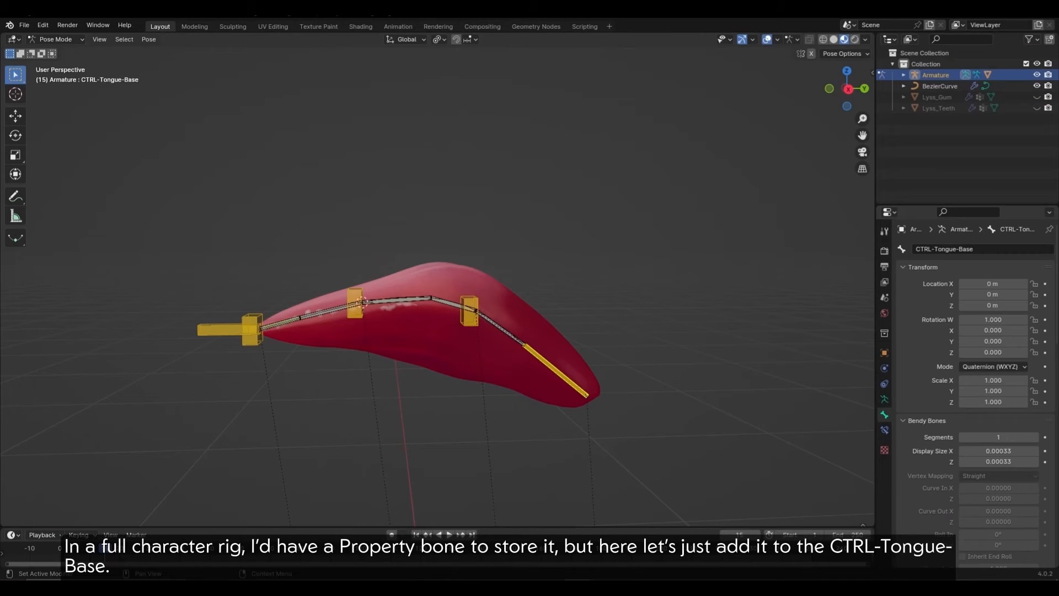
Step: Collapse the Transform, Bendy Bones, Relations, Deform and Viewport Display panels, moving Custom Properties to the top
{"action": "left_click", "coordinate": [923, 267]}
{"action": "left_click", "coordinate": [926, 282]}
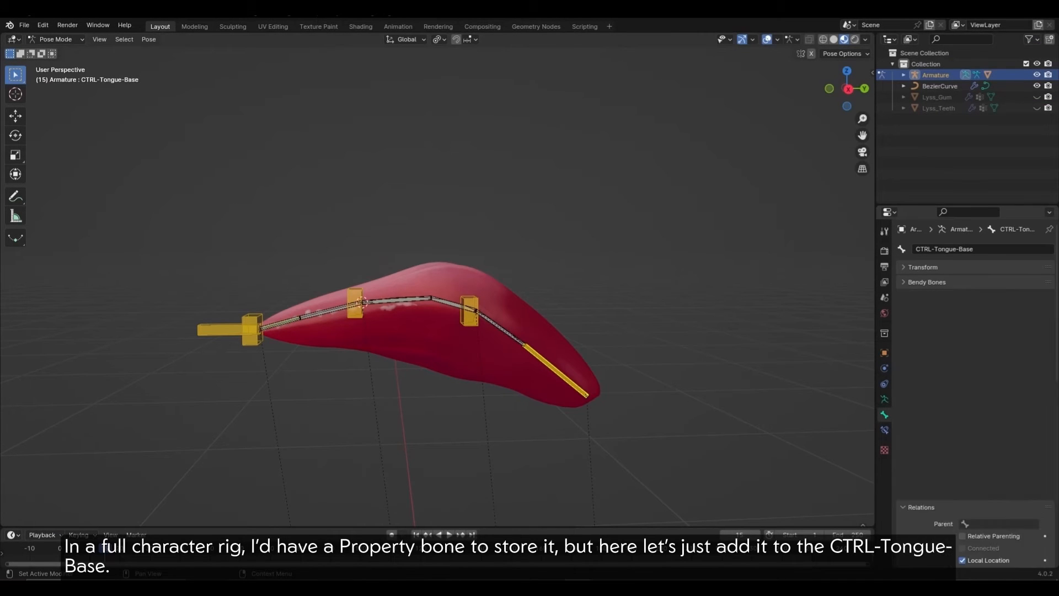
{"action": "left_click", "coordinate": [921, 297]}
{"action": "left_click", "coordinate": [926, 326]}
{"action": "left_click", "coordinate": [926, 326]}
{"action": "left_click", "coordinate": [932, 342]}
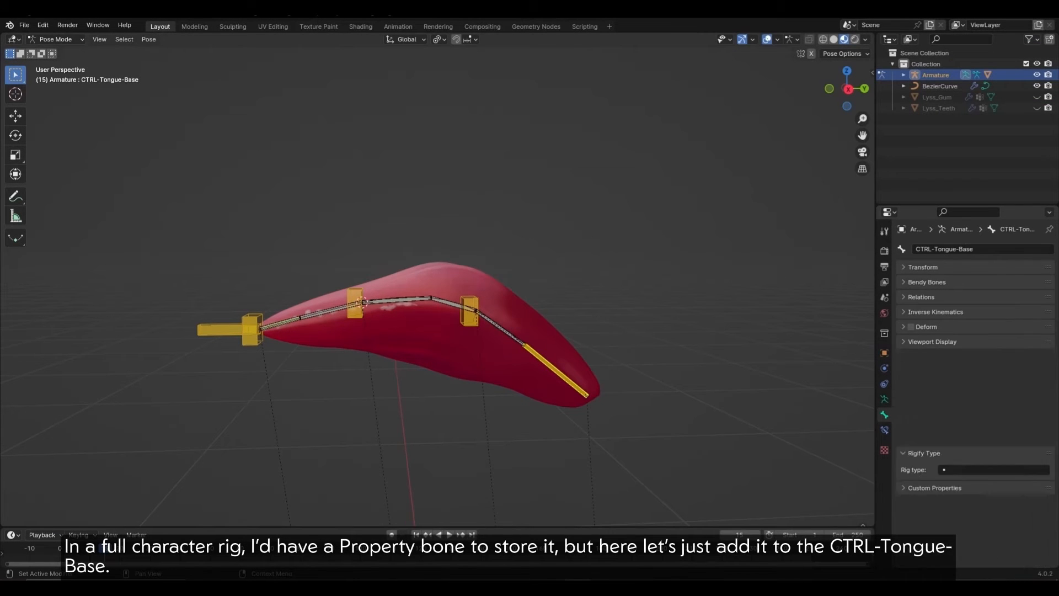
{"action": "left_click_drag", "start_coordinate": [1047, 268], "coordinate": [1047, 261]}
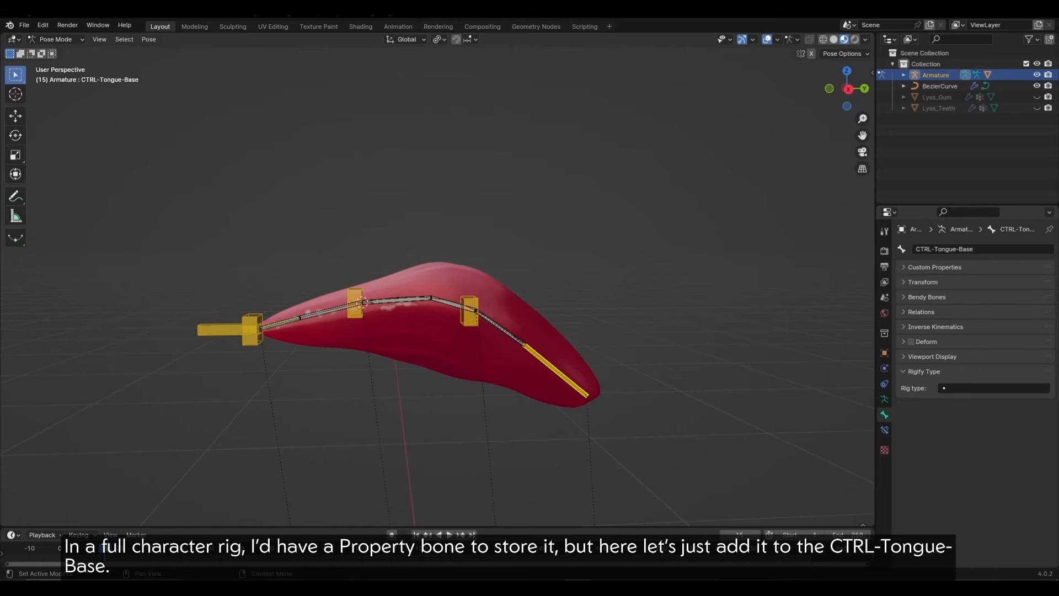
Step: Add a new custom property and make it a Boolean named IK/FK_tongue
{"action": "left_click", "coordinate": [937, 267]}
{"action": "left_click", "coordinate": [976, 284]}
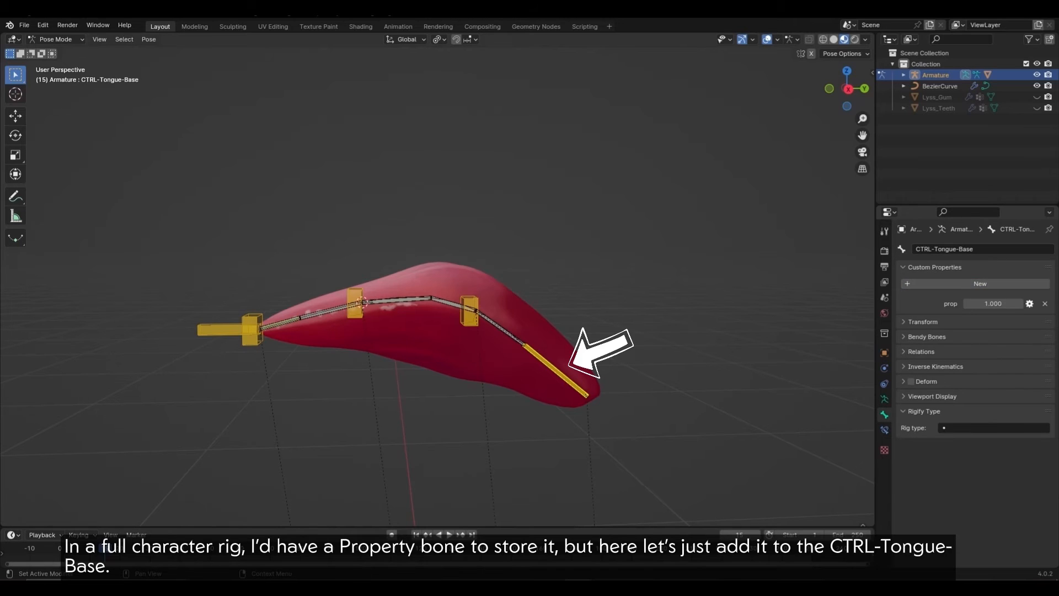
{"action": "left_click", "coordinate": [1029, 303]}
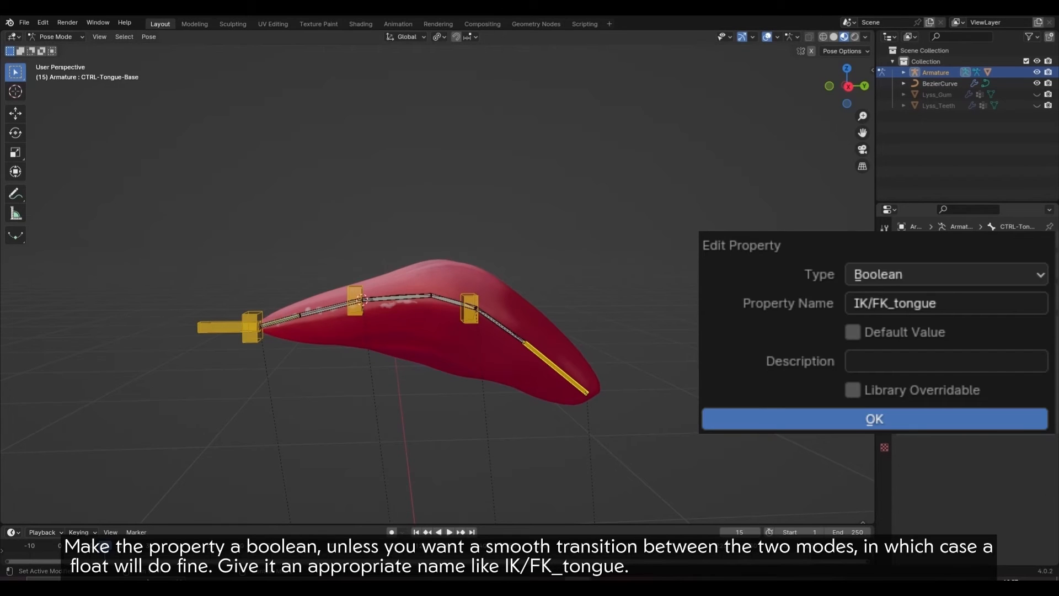
{"action": "right_click", "coordinate": [968, 303]}
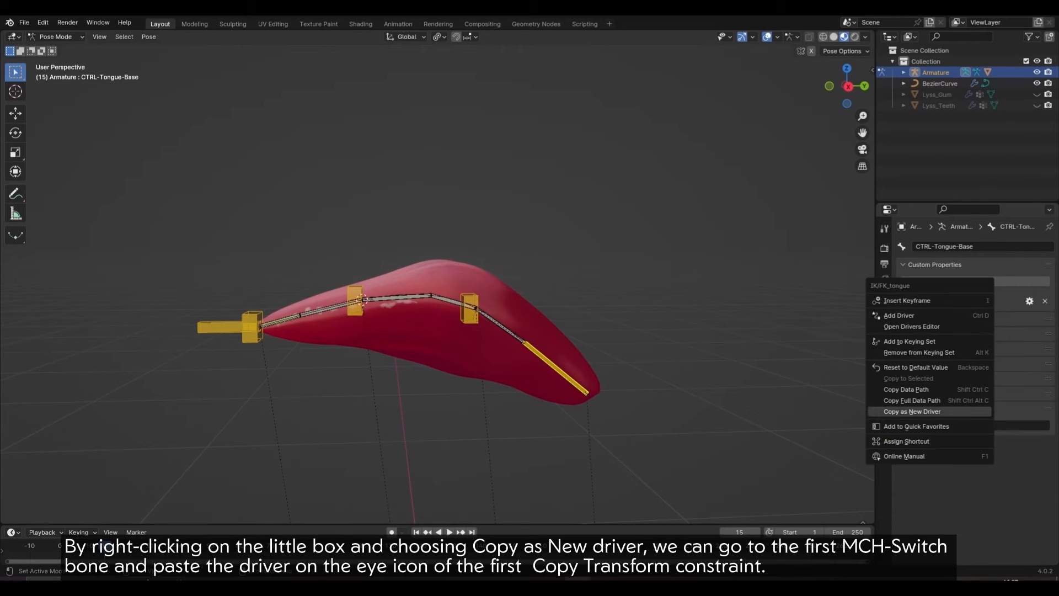
Step: Copy IK/FK_tongue as a new driver, hide the IK control bones, and show MCH-Switch-Tongue's constraints
{"action": "left_click", "coordinate": [913, 412]}
{"action": "left_click", "coordinate": [884, 396]}
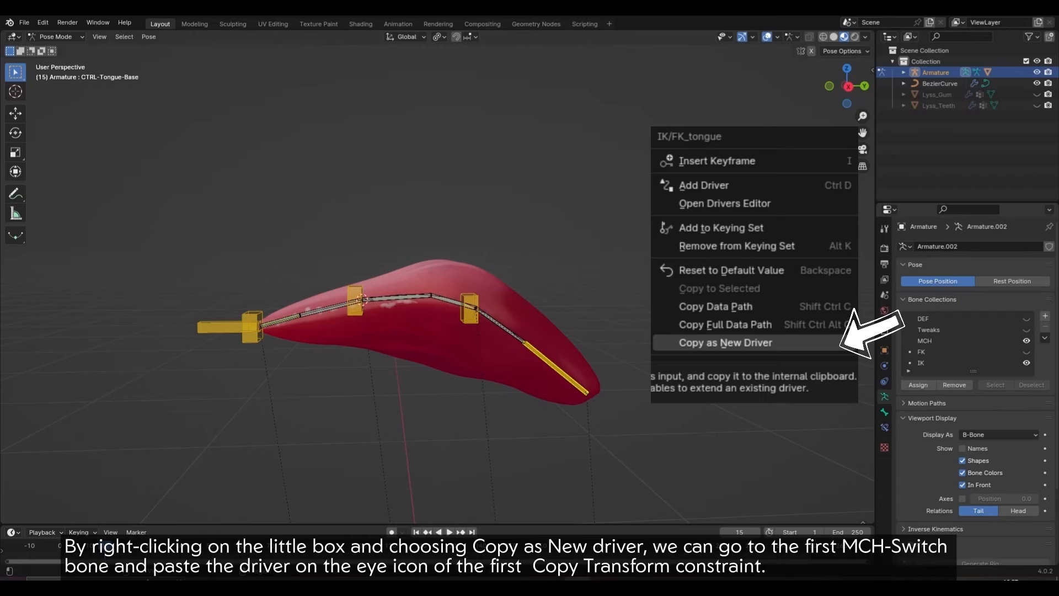
{"action": "left_click", "coordinate": [1026, 363]}
{"action": "left_click", "coordinate": [499, 325]}
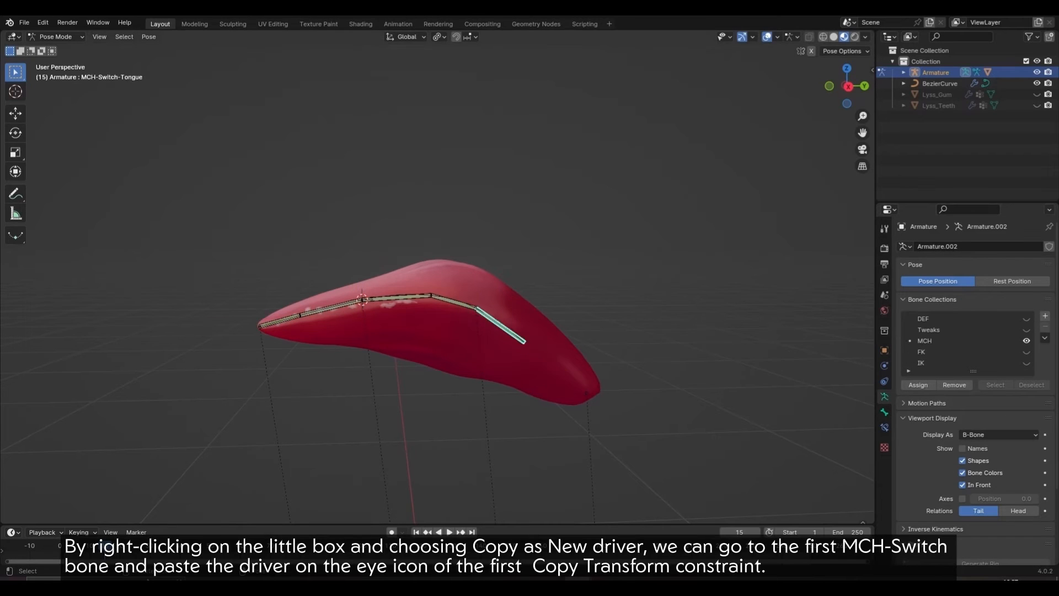
{"action": "left_click", "coordinate": [884, 427]}
Step: Paste the driver onto the enable toggles of both Copy Transforms constraints
{"action": "right_click", "coordinate": [1010, 265]}
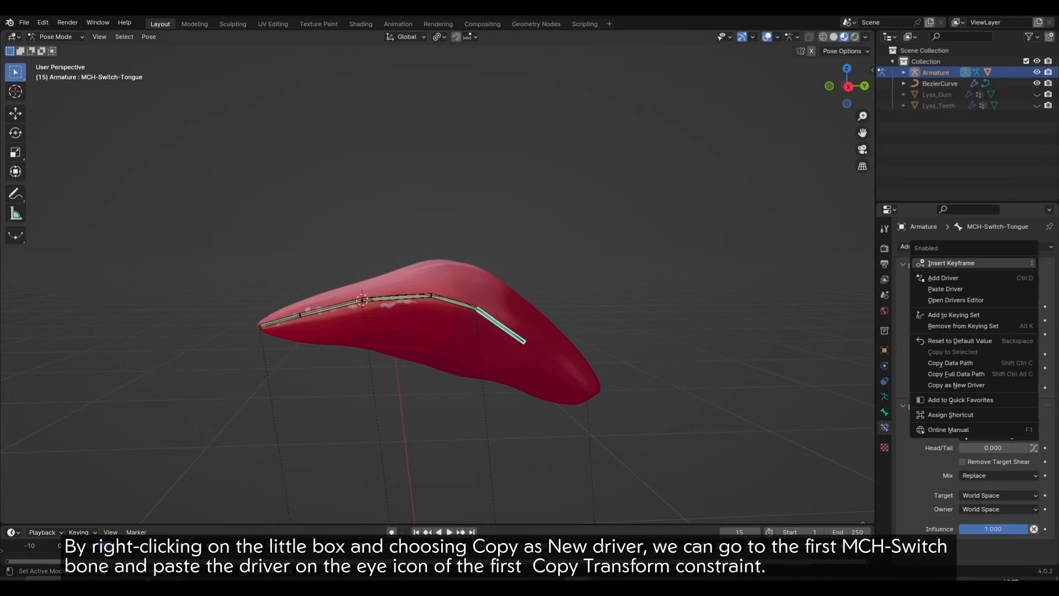
{"action": "left_click", "coordinate": [1003, 289]}
{"action": "left_click", "coordinate": [902, 265]}
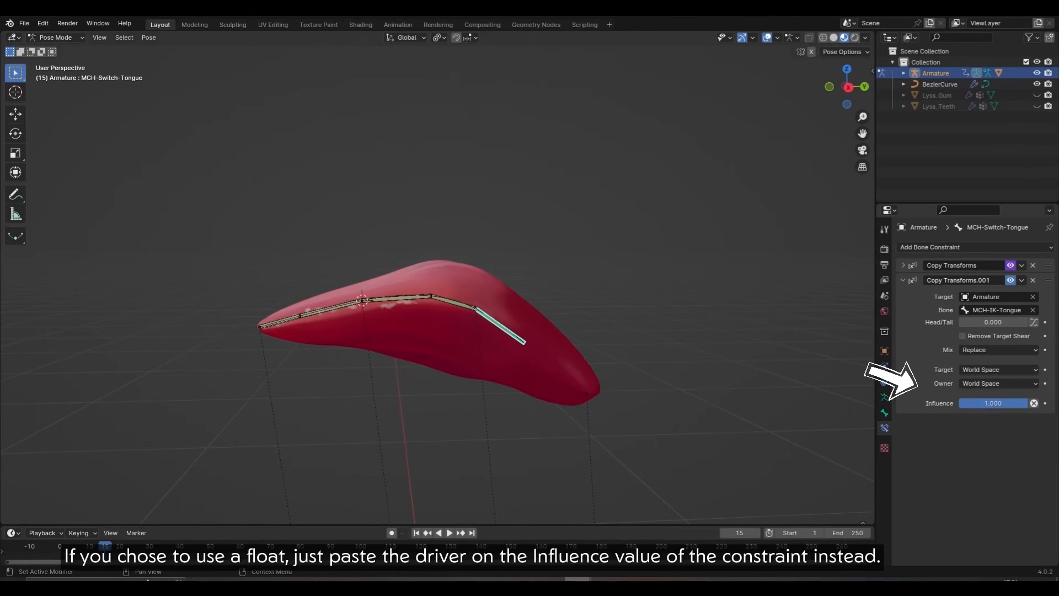
{"action": "right_click", "coordinate": [1009, 279]}
{"action": "left_click", "coordinate": [940, 278]}
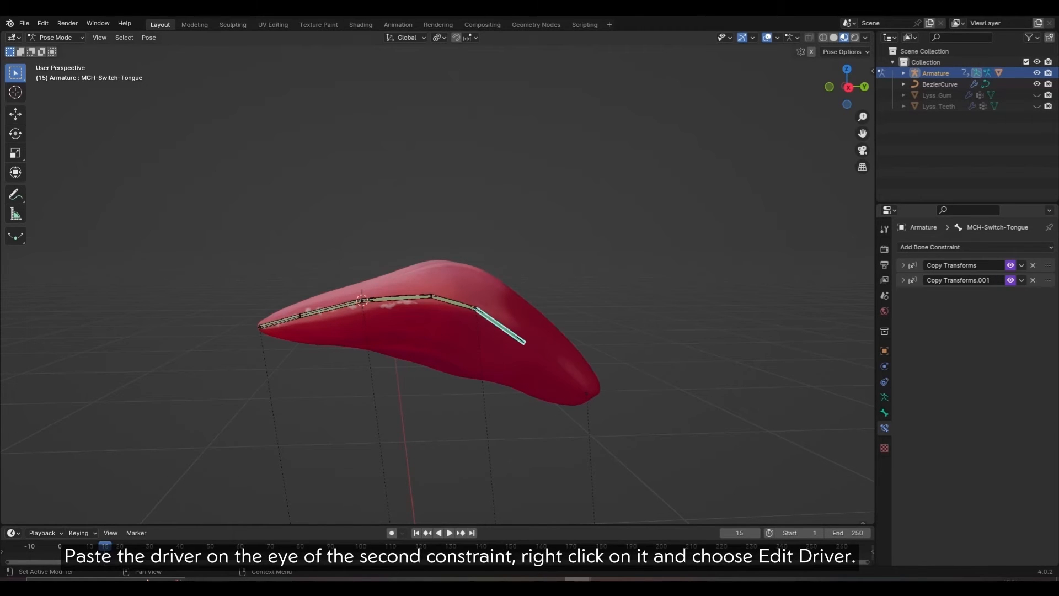
Step: Make the driver a Scripted Expression reading 1-IK_FK_tongue to invert it
{"action": "right_click", "coordinate": [1009, 279]}
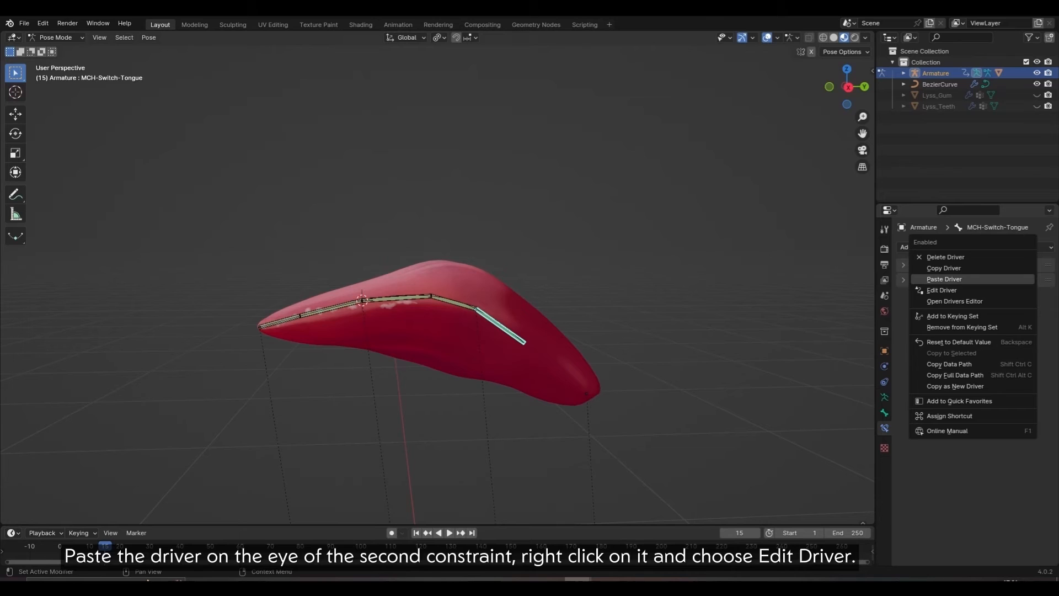
{"action": "left_click", "coordinate": [941, 290]}
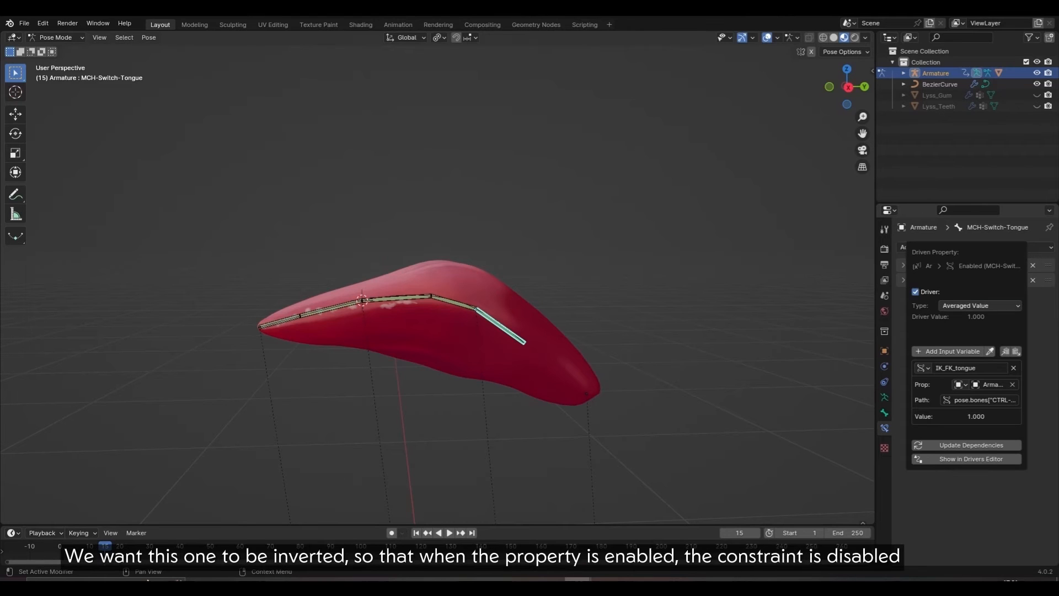
{"action": "left_click", "coordinate": [979, 306]}
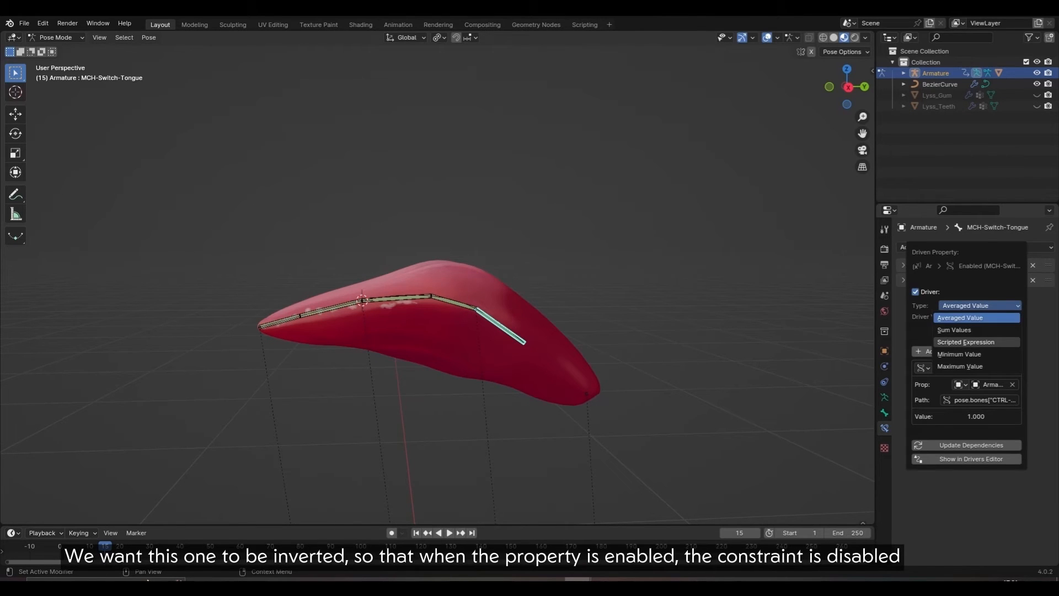
{"action": "left_click", "coordinate": [966, 341]}
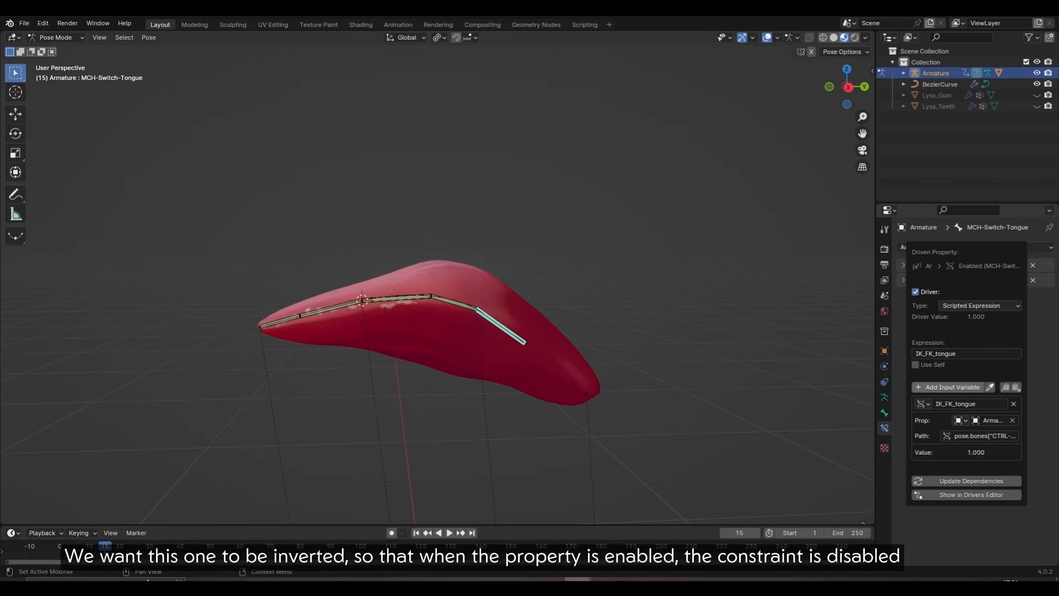
{"action": "left_click", "coordinate": [944, 353]}
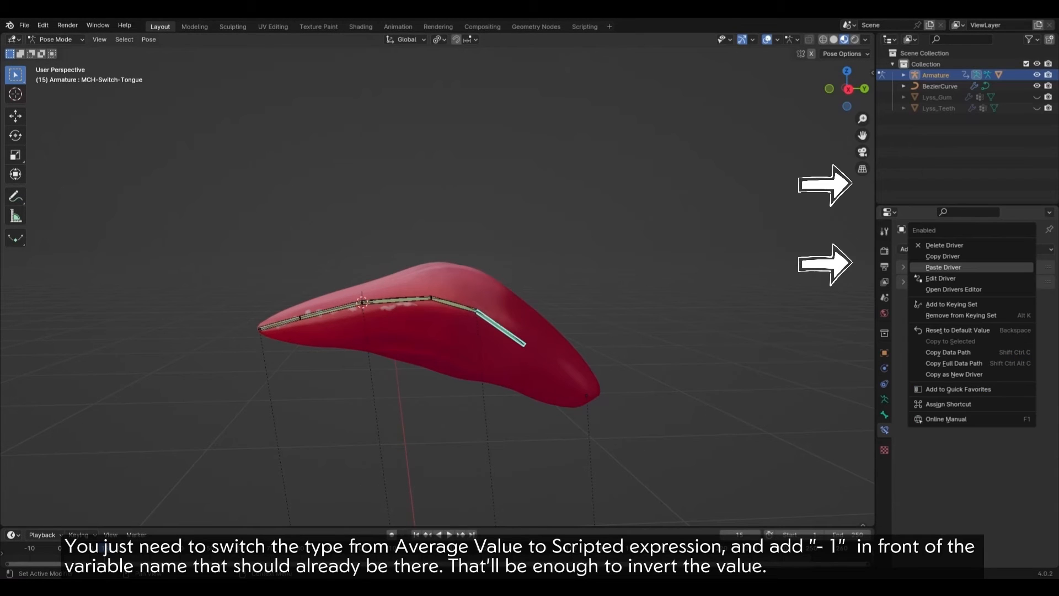
{"action": "key", "text": "Escape"}
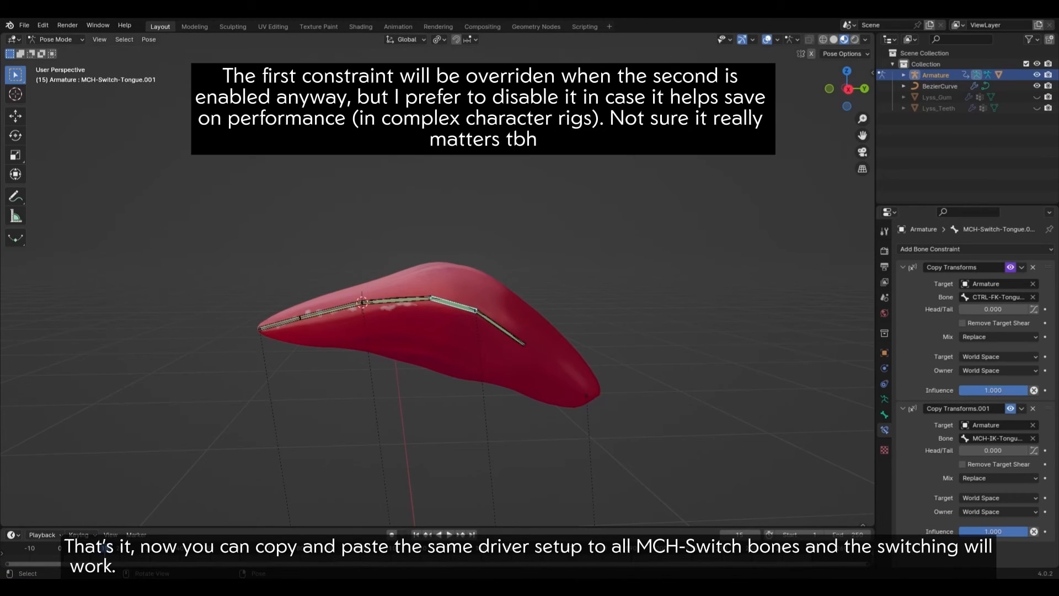
Step: Paste the driver onto the first constraint's enable toggle on the next three MCH-Switch bones
{"action": "left_click", "coordinate": [397, 300]}
{"action": "right_click", "coordinate": [1010, 267]}
{"action": "left_click", "coordinate": [1011, 267]}
{"action": "left_click", "coordinate": [330, 310]}
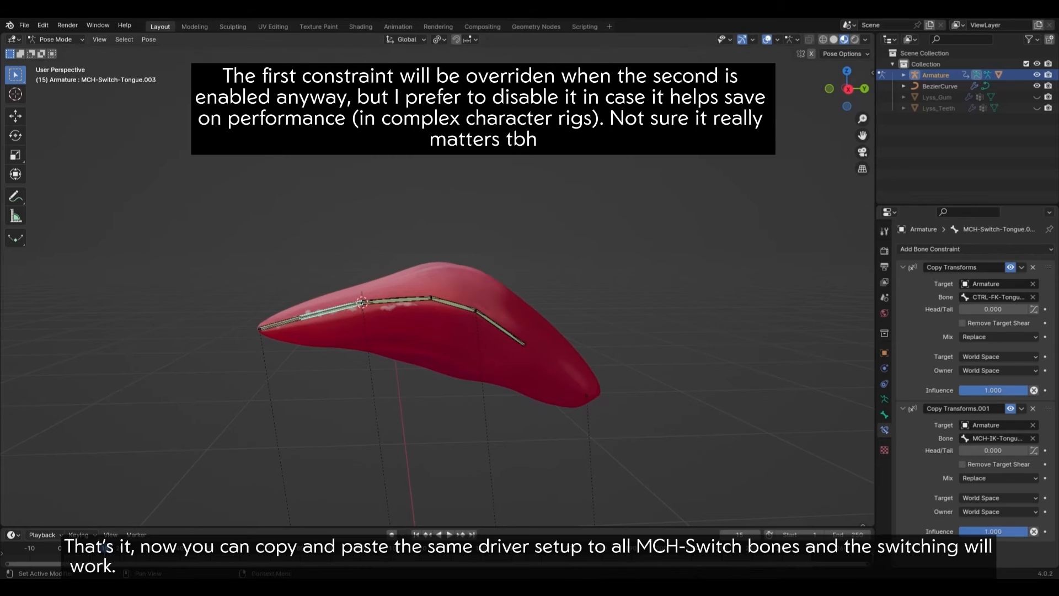
{"action": "right_click", "coordinate": [1011, 267]}
{"action": "left_click", "coordinate": [1010, 266]}
{"action": "left_click", "coordinate": [280, 323]}
{"action": "right_click", "coordinate": [1010, 267]}
{"action": "left_click", "coordinate": [971, 283]}
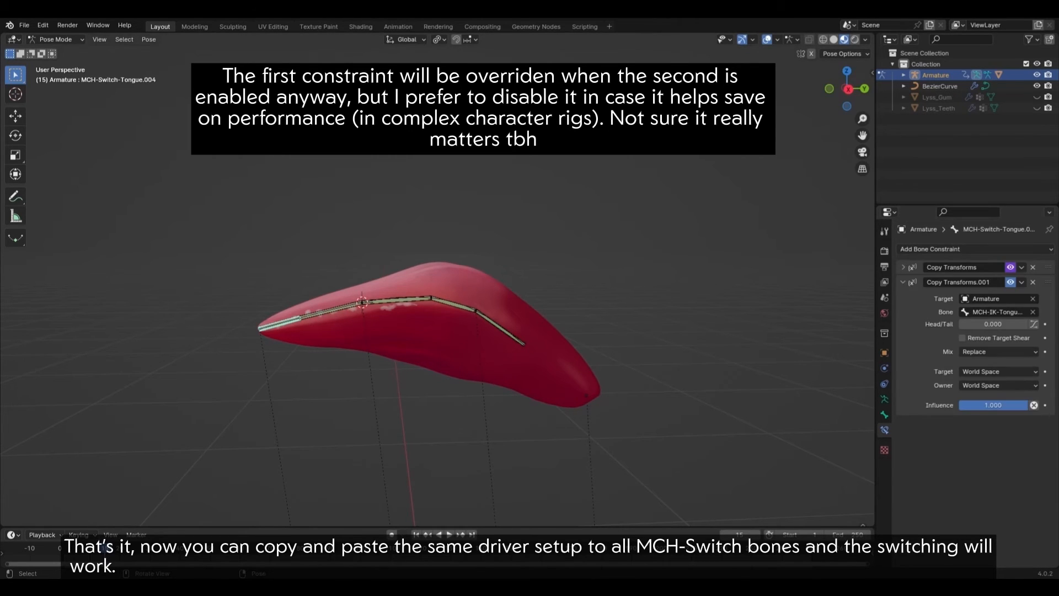
Step: Paste the driver onto the second constraint's enable toggle on MCH-Switch-Tongue through MCH-Switch-Tongue.004
{"action": "left_click", "coordinate": [499, 328]}
{"action": "right_click", "coordinate": [1010, 267]}
{"action": "left_click", "coordinate": [944, 284]}
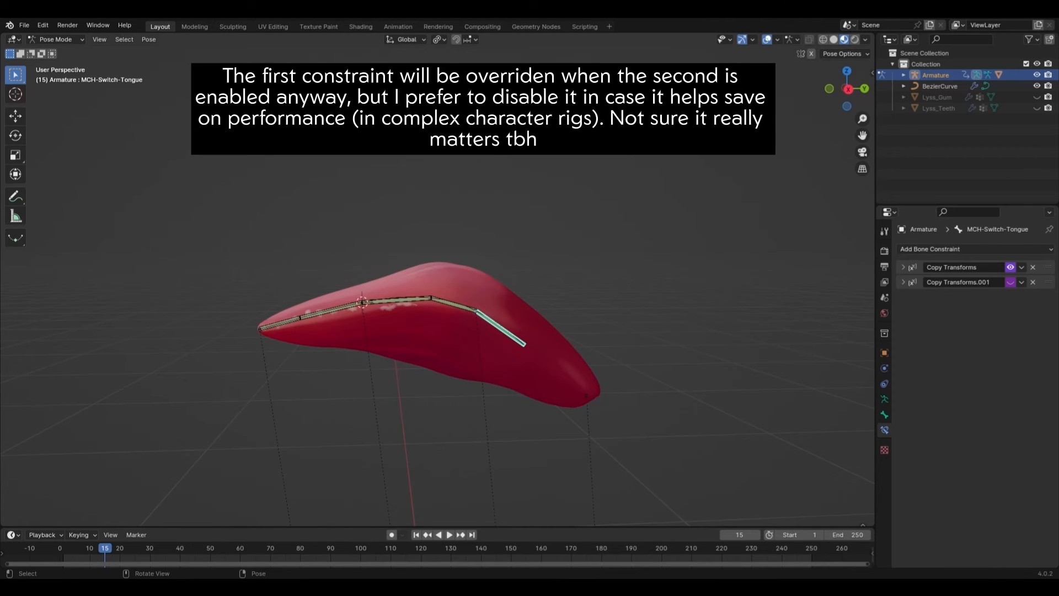
{"action": "left_click", "coordinate": [453, 305]}
{"action": "right_click", "coordinate": [1011, 408]}
{"action": "left_click", "coordinate": [971, 424]}
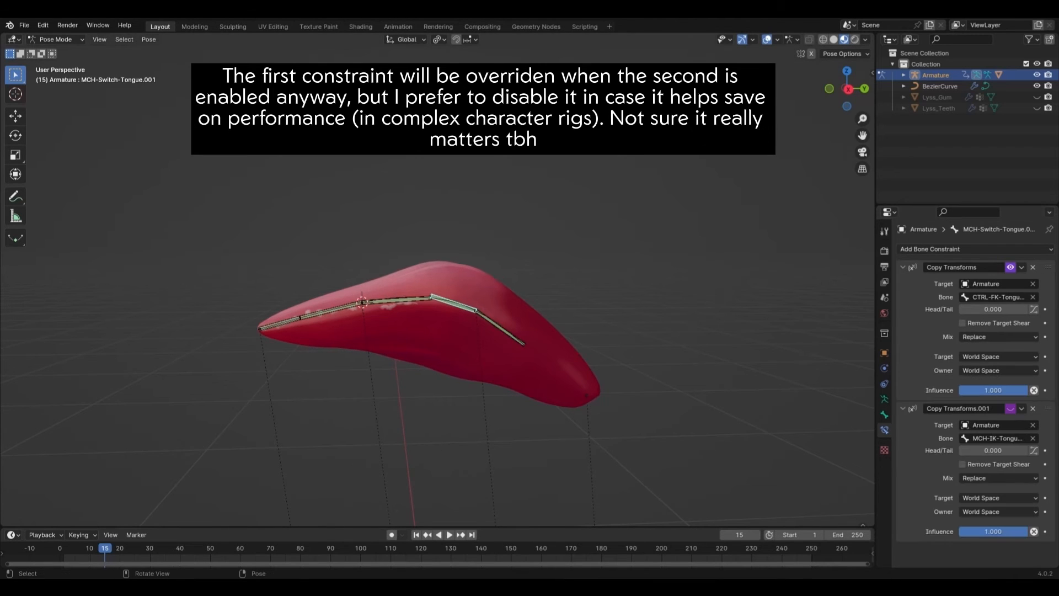
{"action": "left_click", "coordinate": [397, 299]}
{"action": "right_click", "coordinate": [1010, 408]}
{"action": "left_click", "coordinate": [1007, 409]}
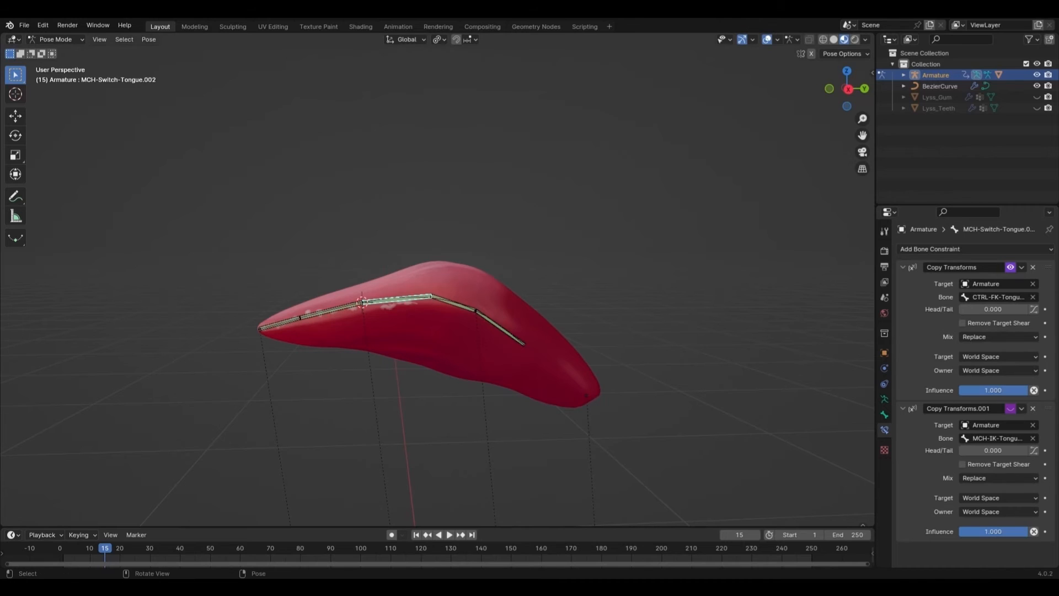
{"action": "left_click", "coordinate": [331, 309]}
{"action": "right_click", "coordinate": [1010, 409]}
{"action": "left_click", "coordinate": [1008, 409]}
{"action": "left_click", "coordinate": [280, 325]}
{"action": "right_click", "coordinate": [1010, 281]}
{"action": "left_click", "coordinate": [1008, 282]}
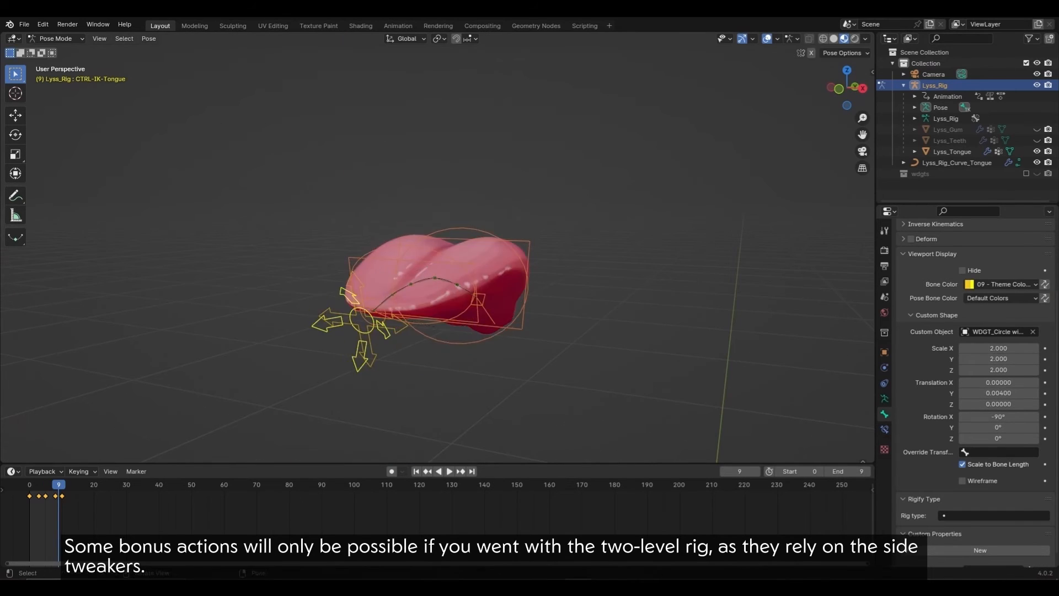
{"action": "key", "text": "y"}
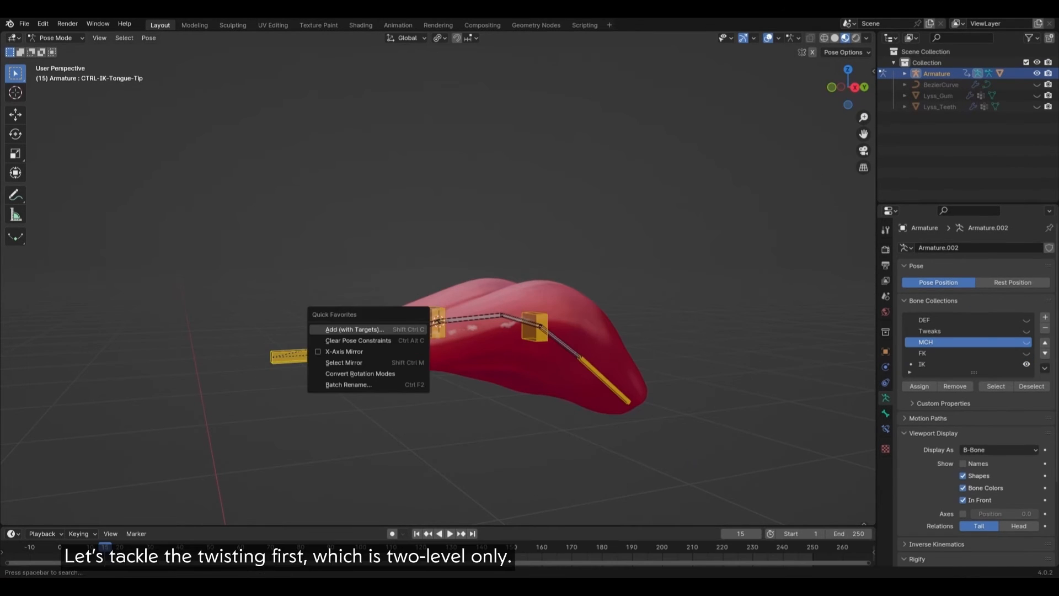
Step: Add a Copy Rotation to the tip controller: Local target/owner space, Add mix, Y axis only
{"action": "left_click", "coordinate": [359, 325]}
{"action": "left_click", "coordinate": [359, 319]}
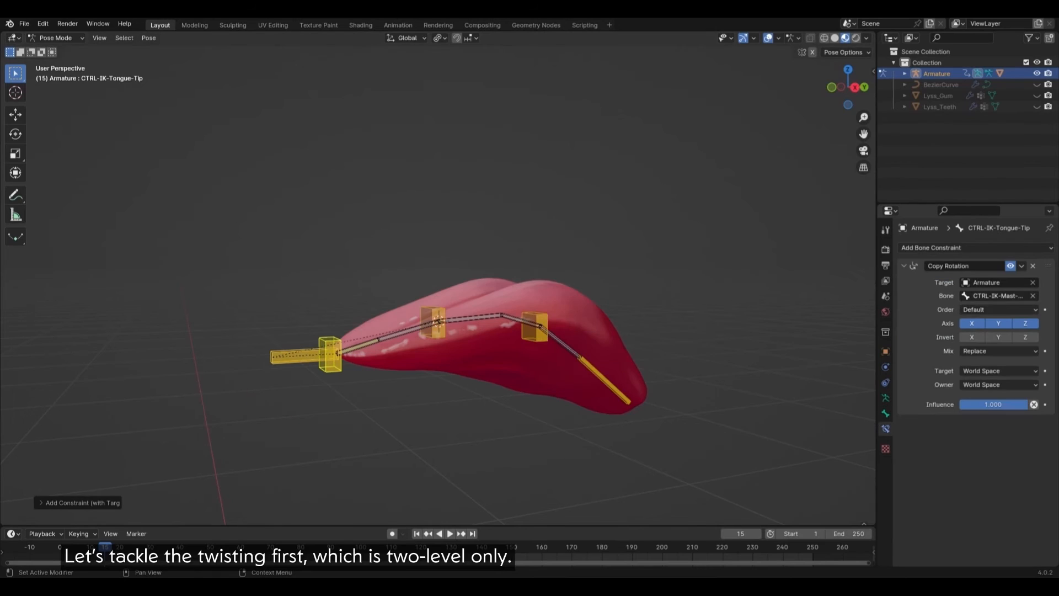
{"action": "left_click", "coordinate": [999, 371]}
{"action": "left_click", "coordinate": [979, 425]}
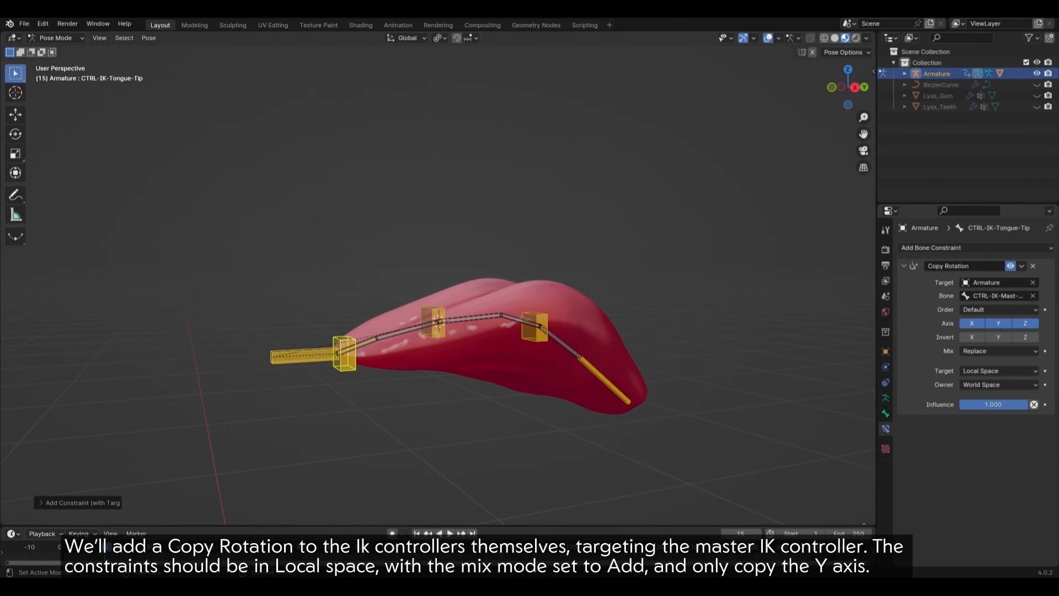
{"action": "left_click", "coordinate": [999, 384]}
{"action": "left_click", "coordinate": [979, 451]}
{"action": "left_click", "coordinate": [1000, 351]}
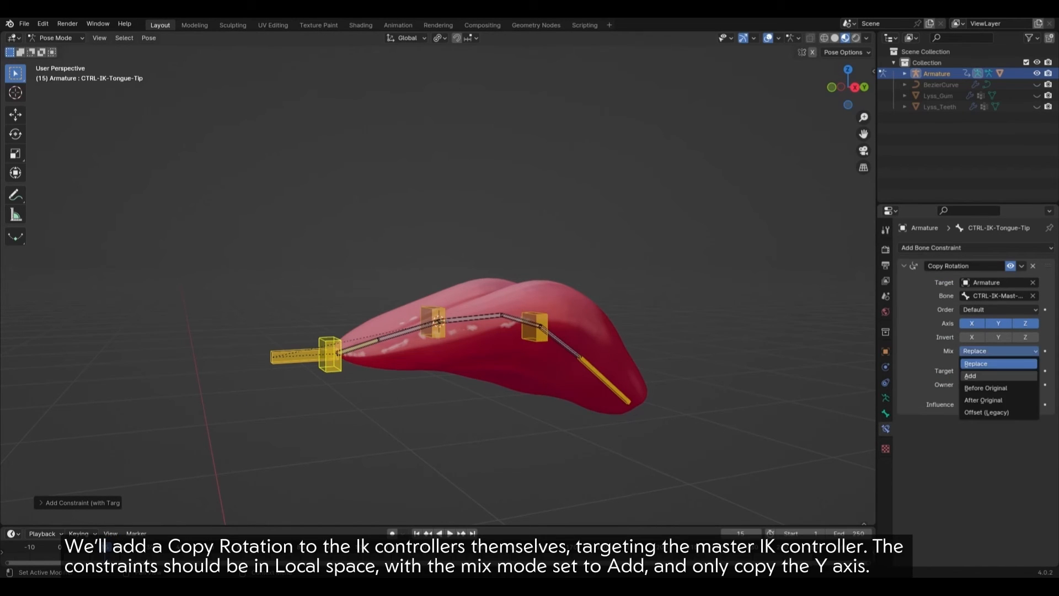
{"action": "left_click", "coordinate": [992, 375]}
{"action": "left_click", "coordinate": [972, 323]}
{"action": "left_click", "coordinate": [1025, 323]}
Step: Test-twist the master controller on Y, then select the Mid, Base and Tip IK controllers
{"action": "left_click", "coordinate": [295, 357]}
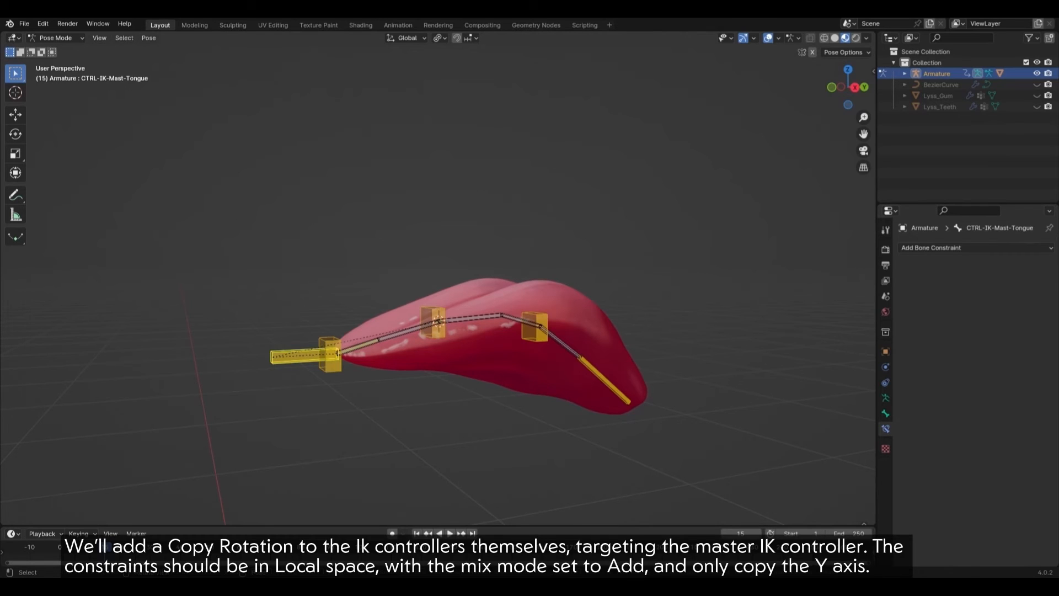
{"action": "key", "text": "r"}
{"action": "key", "text": "y"}
{"action": "key", "text": "y"}
{"action": "right_click", "coordinate": [365, 402]}
{"action": "left_click", "coordinate": [433, 322]}
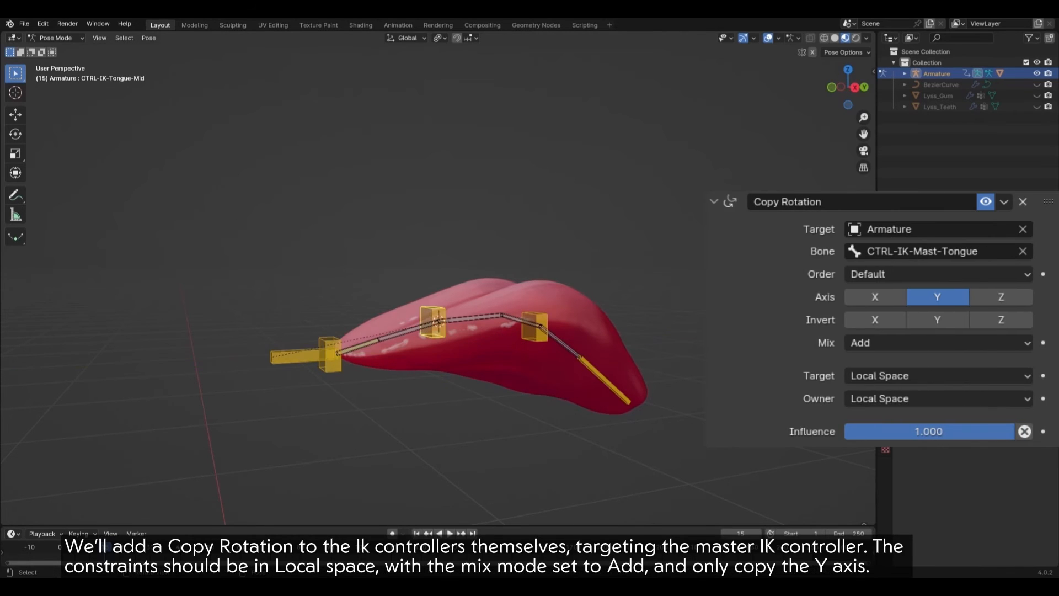
{"action": "left_click", "coordinate": [534, 327]}
{"action": "left_click", "coordinate": [330, 355]}
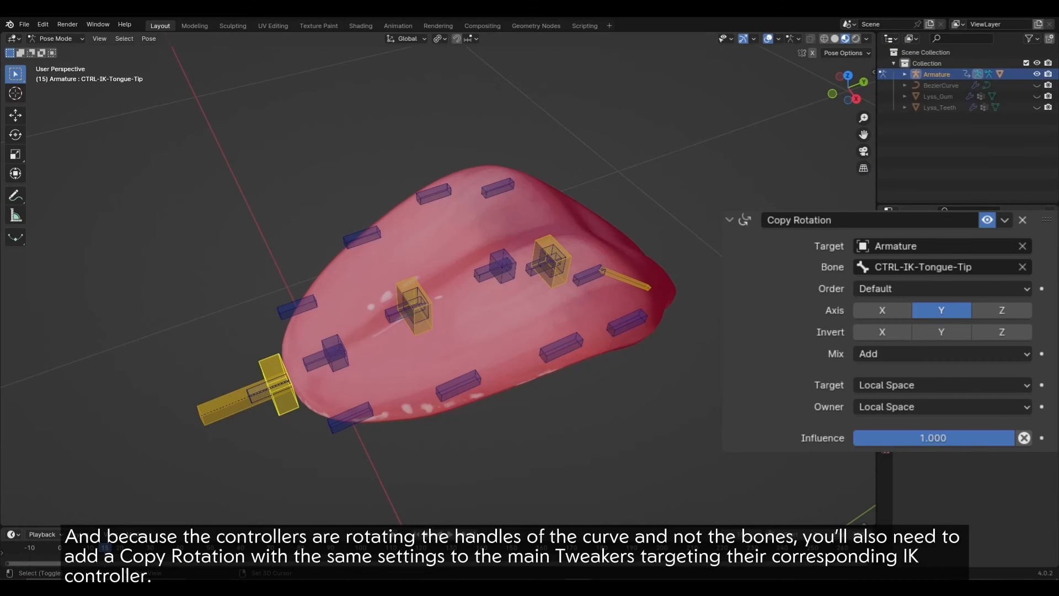
Step: Add Copy Rotation constraints to three tweakers, targeting the tip and mid IK controllers
{"action": "key", "text": "q"}
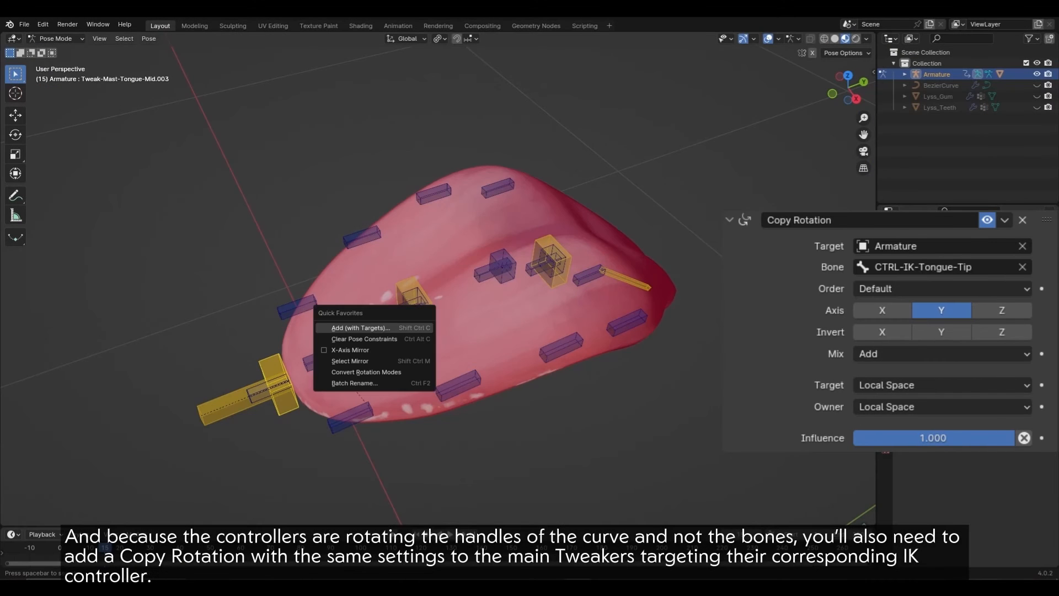
{"action": "left_click", "coordinate": [359, 328]}
{"action": "left_click", "coordinate": [359, 327]}
{"action": "left_click", "coordinate": [415, 309]}
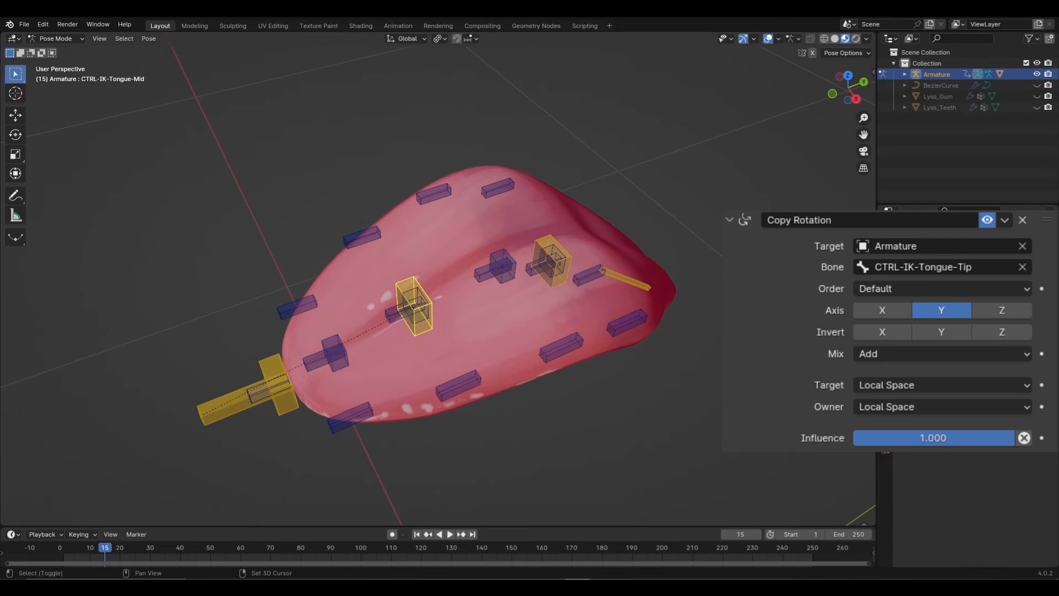
{"action": "left_click", "coordinate": [416, 290], "text": "shift"}
{"action": "key", "text": "q"}
{"action": "left_click", "coordinate": [416, 289]}
{"action": "left_click", "coordinate": [416, 289]}
{"action": "left_click", "coordinate": [416, 289]}
{"action": "left_click", "coordinate": [502, 254], "text": "shift"}
{"action": "key", "text": "q"}
{"action": "left_click", "coordinate": [503, 254]}
{"action": "left_click", "coordinate": [502, 254]}
Step: Add a Copy Rotation to Tweak-Mast-Tongue-Mid targeting CTRL-IK-Tongue-Base
{"action": "middle_click_drag", "start_coordinate": [502, 253], "coordinate": [477, 256]}
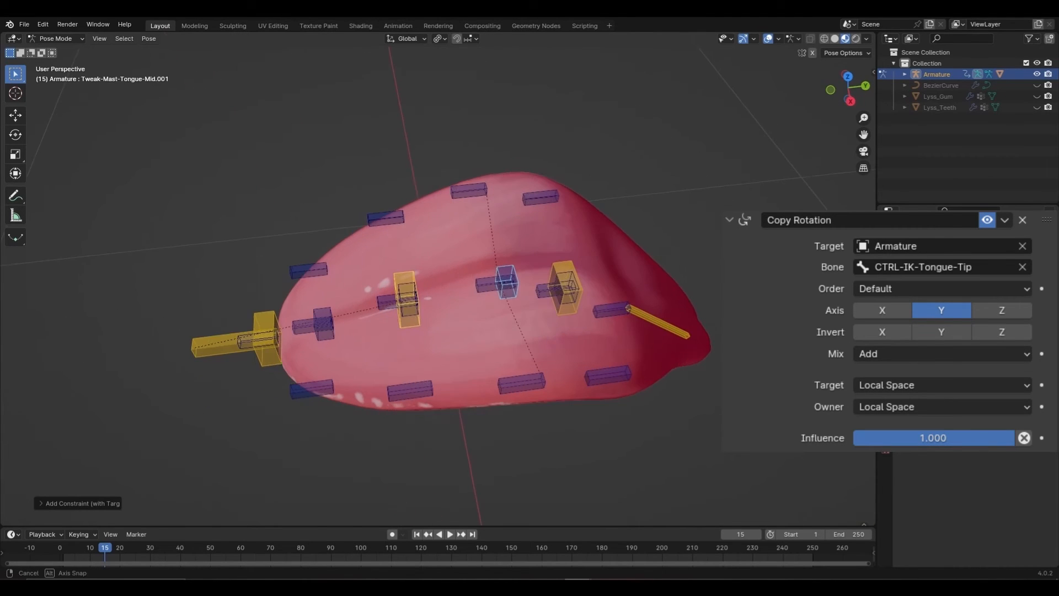
{"action": "left_click", "coordinate": [565, 287]}
{"action": "left_click", "coordinate": [554, 290], "text": "shift"}
{"action": "key", "text": "q"}
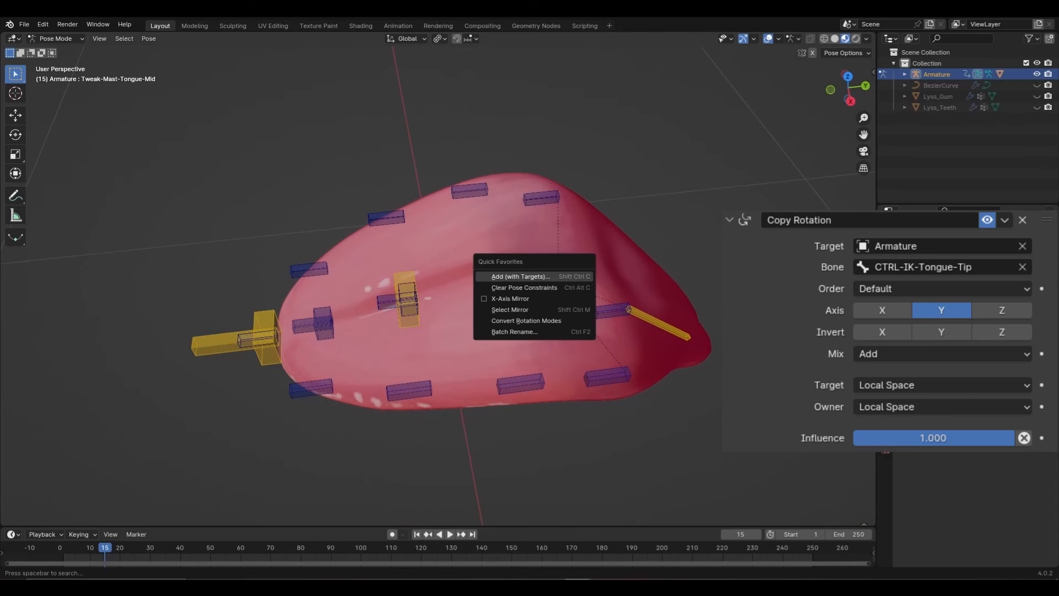
{"action": "left_click", "coordinate": [527, 279]}
{"action": "left_click", "coordinate": [527, 278]}
Step: Hide the yellow IK controller bone collection in the armature data settings
{"action": "middle_click_drag", "start_coordinate": [526, 277], "coordinate": [561, 262]}
{"action": "left_click", "coordinate": [339, 358]}
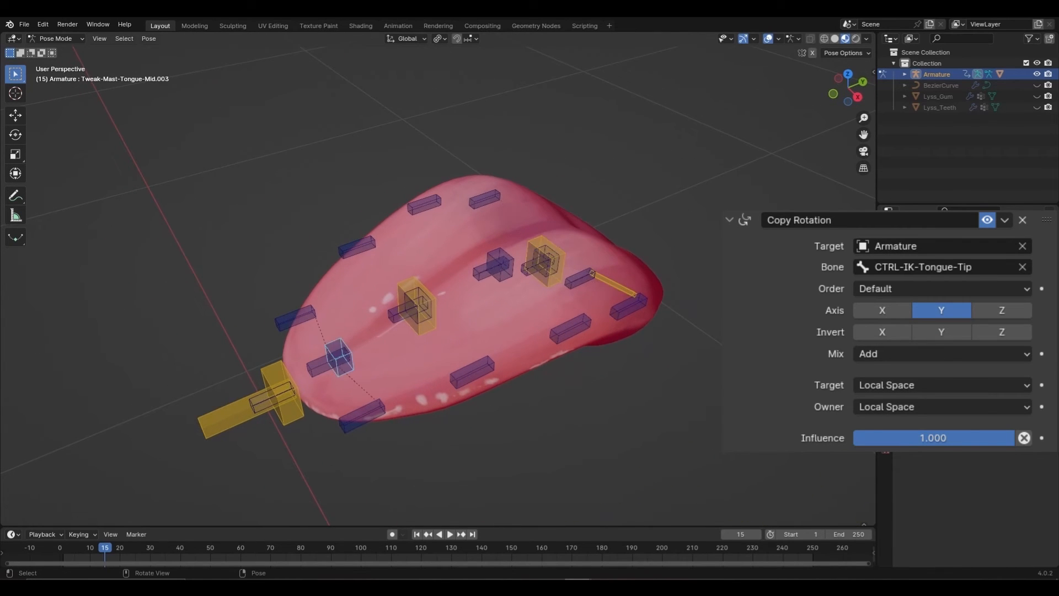
{"action": "left_click", "coordinate": [418, 307], "text": "shift"}
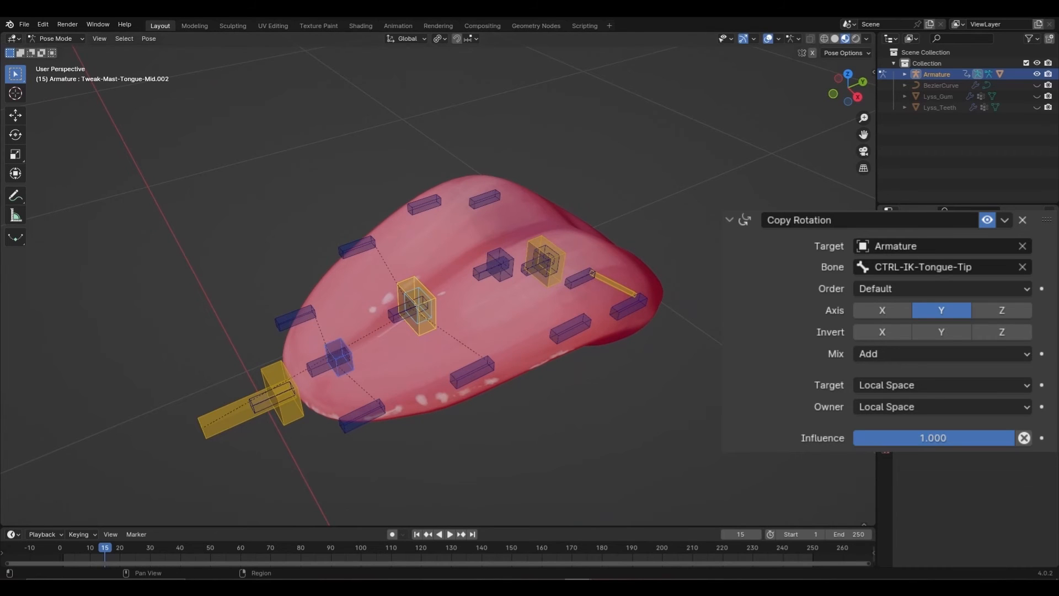
{"action": "left_click", "coordinate": [885, 399]}
{"action": "left_click", "coordinate": [1030, 325]}
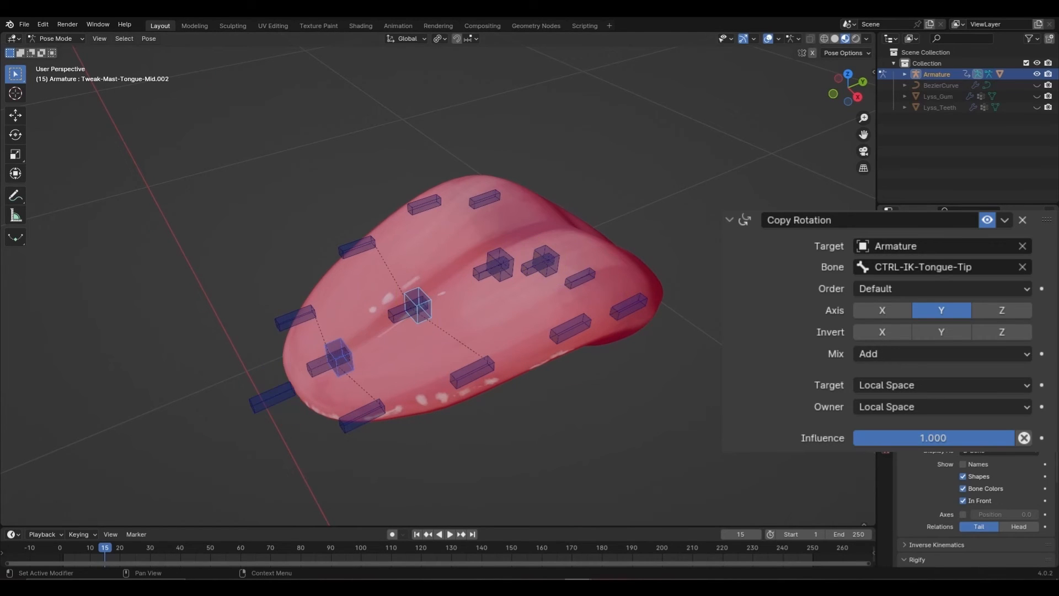
Step: Select Tweak-Mast-Tongue-Mid.003, Mid.002, Mid.001 and Mid together
{"action": "left_click", "coordinate": [338, 358]}
{"action": "left_click", "coordinate": [418, 307], "text": "shift"}
{"action": "left_click", "coordinate": [499, 265], "text": "shift"}
{"action": "left_click", "coordinate": [545, 260], "text": "shift"}
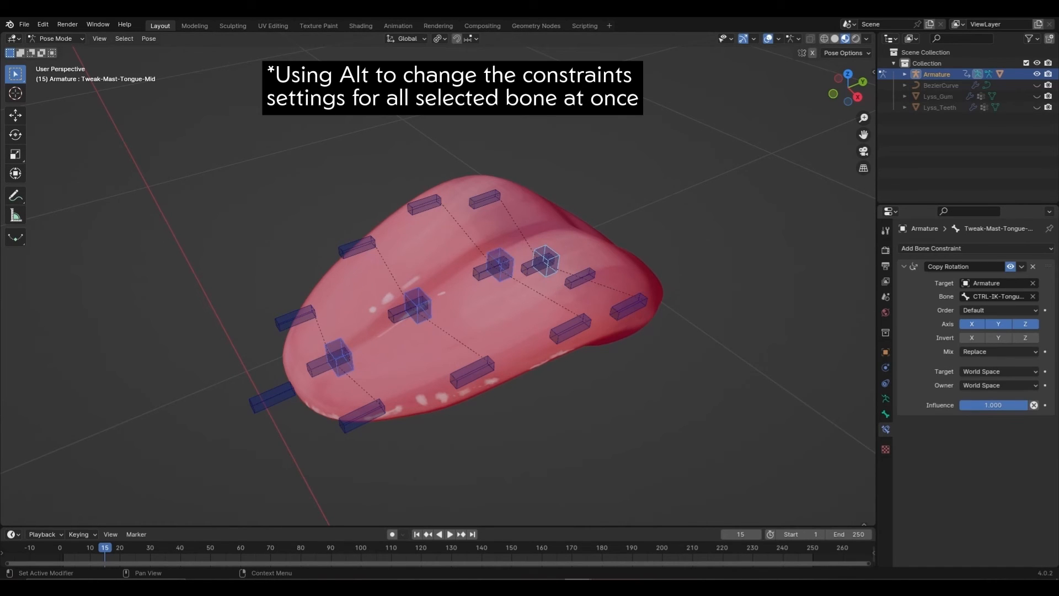
{"action": "left_click", "coordinate": [972, 324], "text": "alt"}
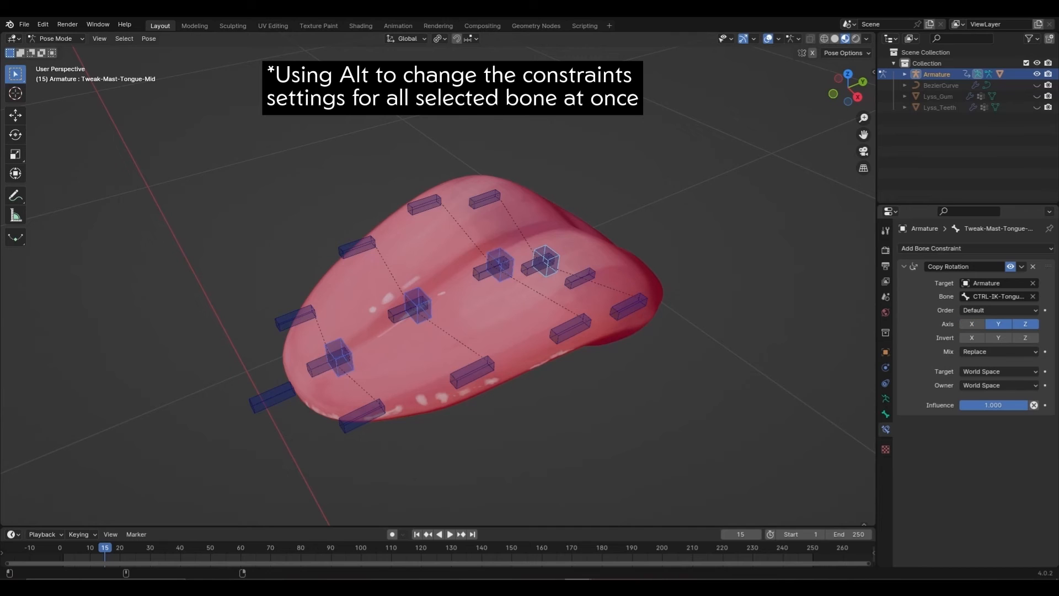
{"action": "left_click", "coordinate": [1025, 324], "text": "alt"}
{"action": "left_click", "coordinate": [998, 352], "text": "alt"}
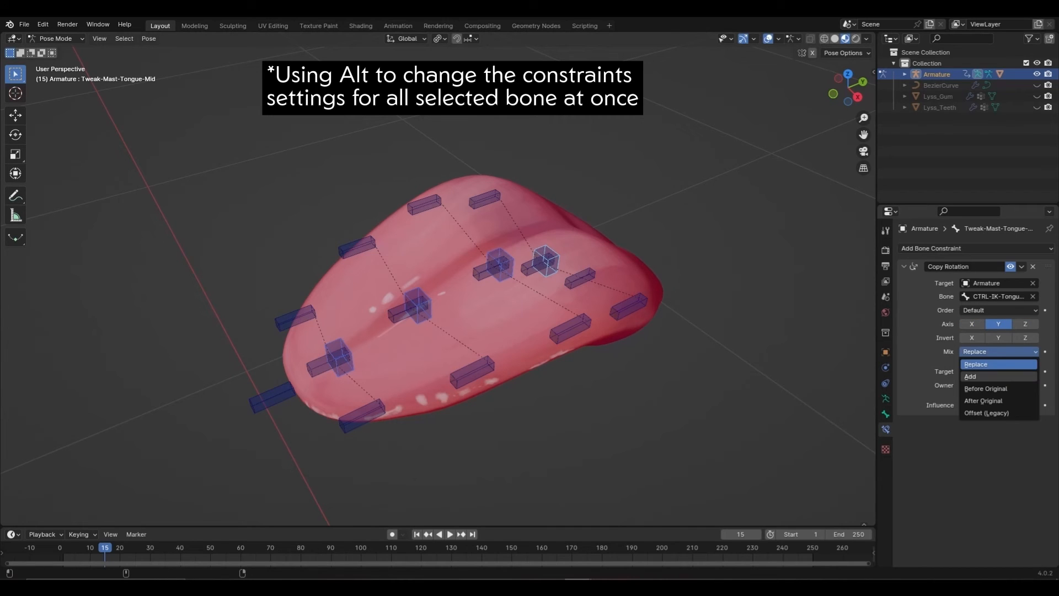
{"action": "left_click", "coordinate": [995, 376], "text": "alt"}
{"action": "left_click", "coordinate": [999, 371], "text": "alt"}
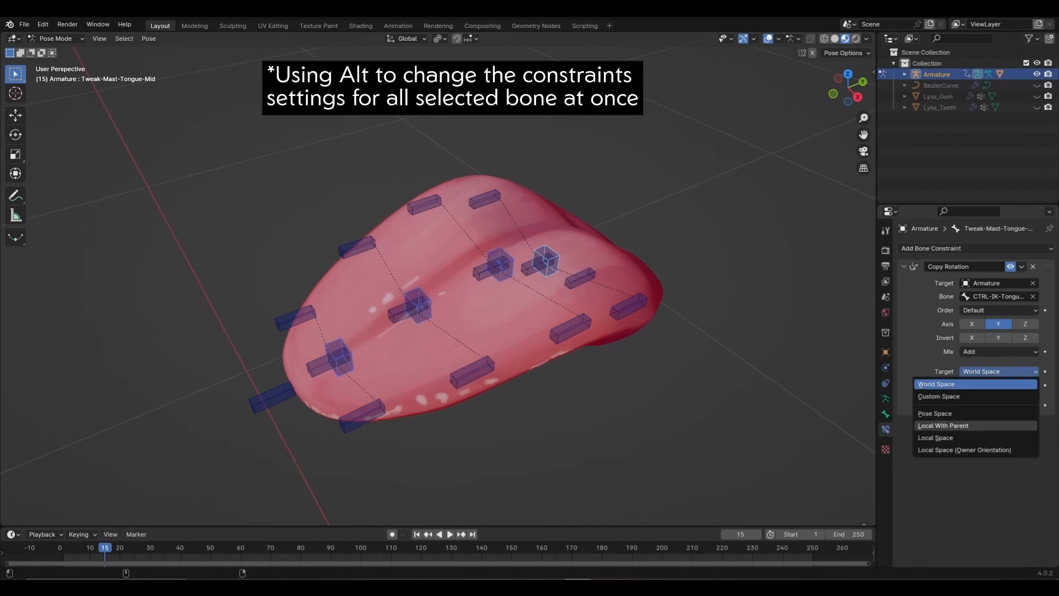
{"action": "left_click", "coordinate": [976, 438], "text": "alt"}
{"action": "left_click", "coordinate": [998, 385], "text": "alt"}
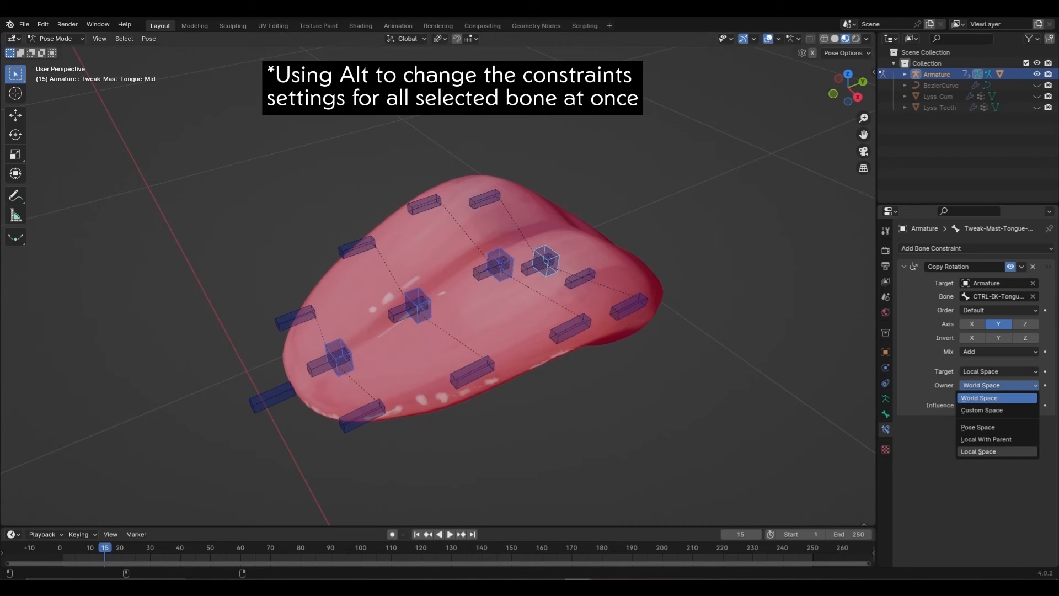
{"action": "left_click", "coordinate": [976, 451], "text": "alt"}
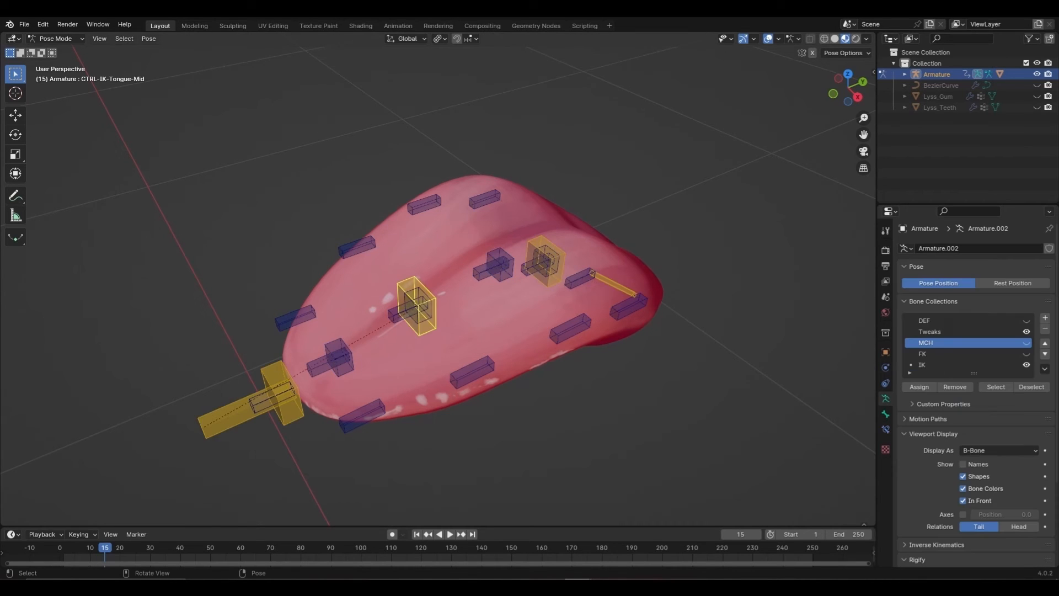
{"action": "key", "text": "r"}
{"action": "key", "text": "y"}
{"action": "key", "text": "y"}
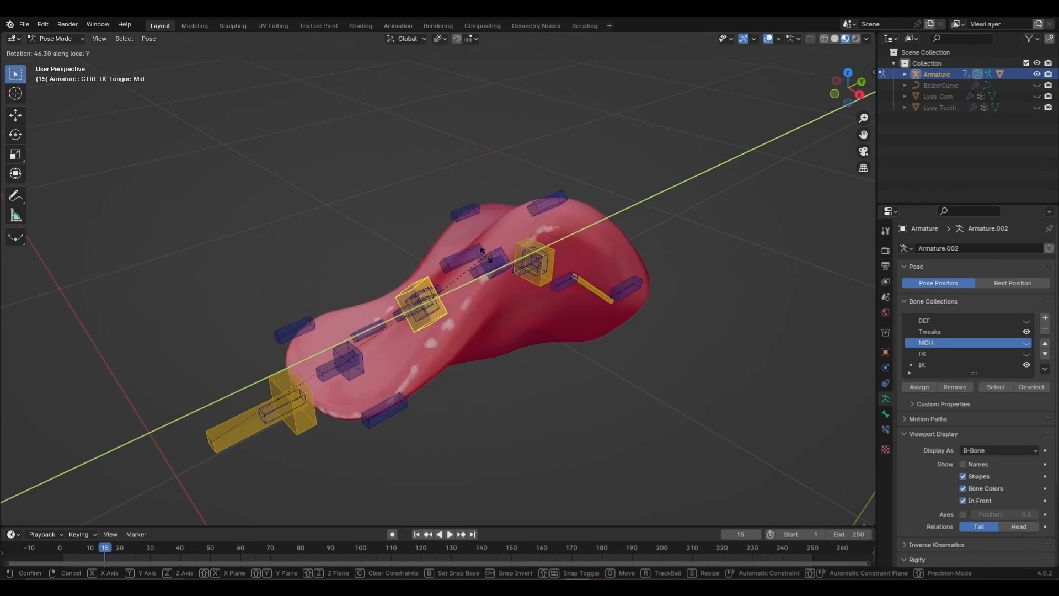
{"action": "key", "text": "Escape"}
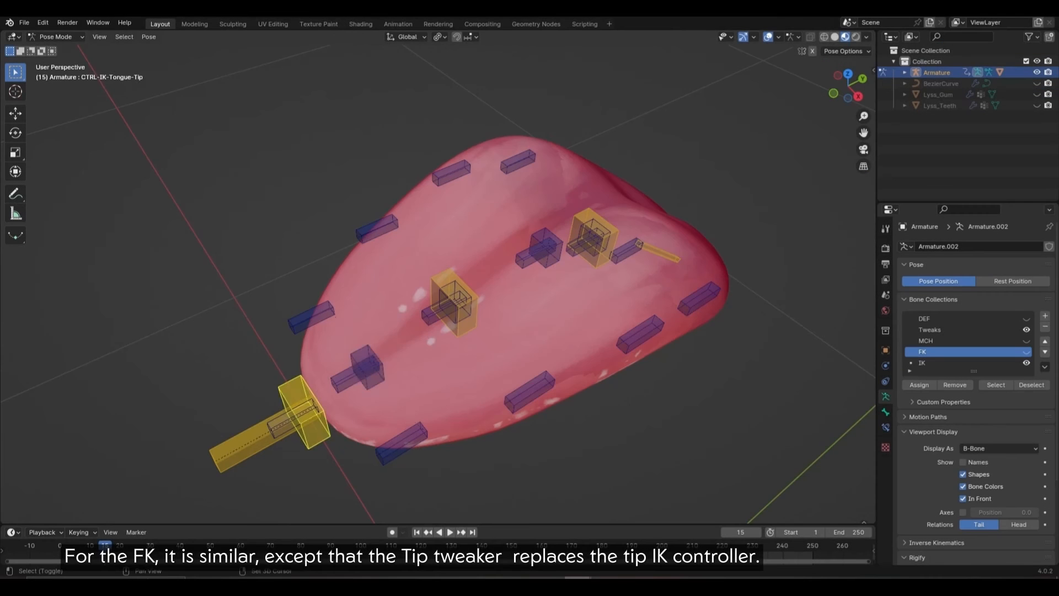
Step: Select the same-collection bones and give the first tweak bones Copy Scale constraints from their controllers
{"action": "key", "text": "shift+g"}
{"action": "key", "text": "Return"}
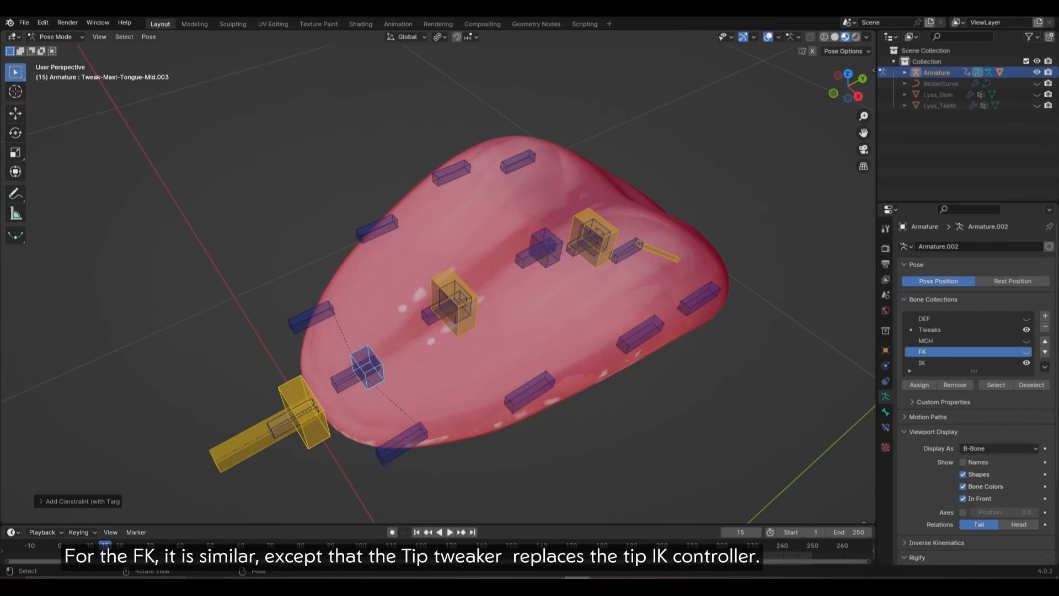
{"action": "left_click", "coordinate": [470, 302], "text": "shift"}
{"action": "key", "text": "q"}
{"action": "left_click", "coordinate": [495, 287]}
{"action": "left_click", "coordinate": [496, 286]}
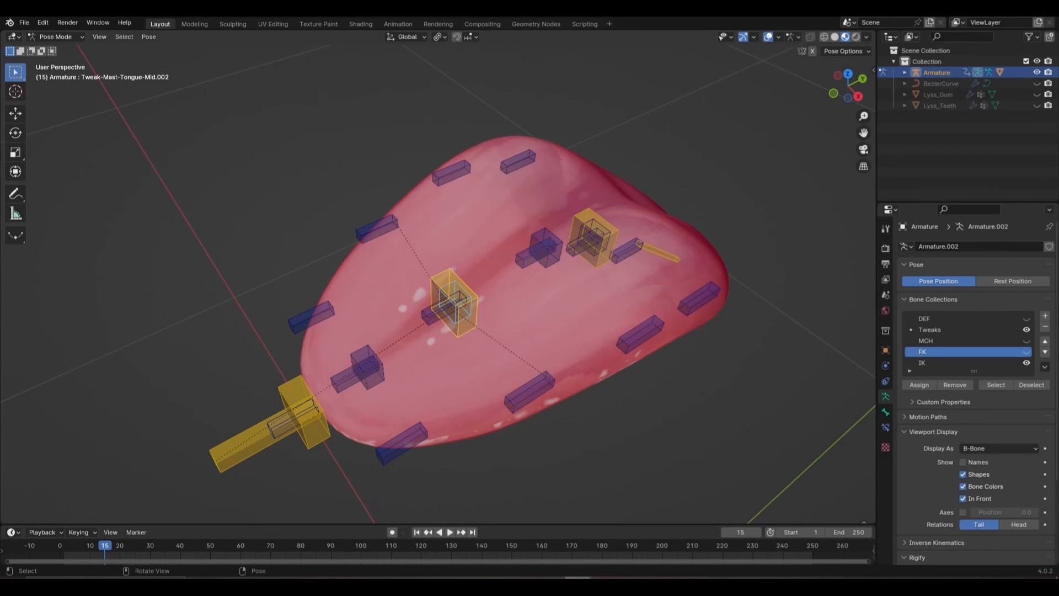
{"action": "key", "text": "q"}
{"action": "left_click", "coordinate": [530, 318]}
{"action": "left_click", "coordinate": [530, 319]}
{"action": "left_click", "coordinate": [541, 246], "text": "shift"}
{"action": "key", "text": "q"}
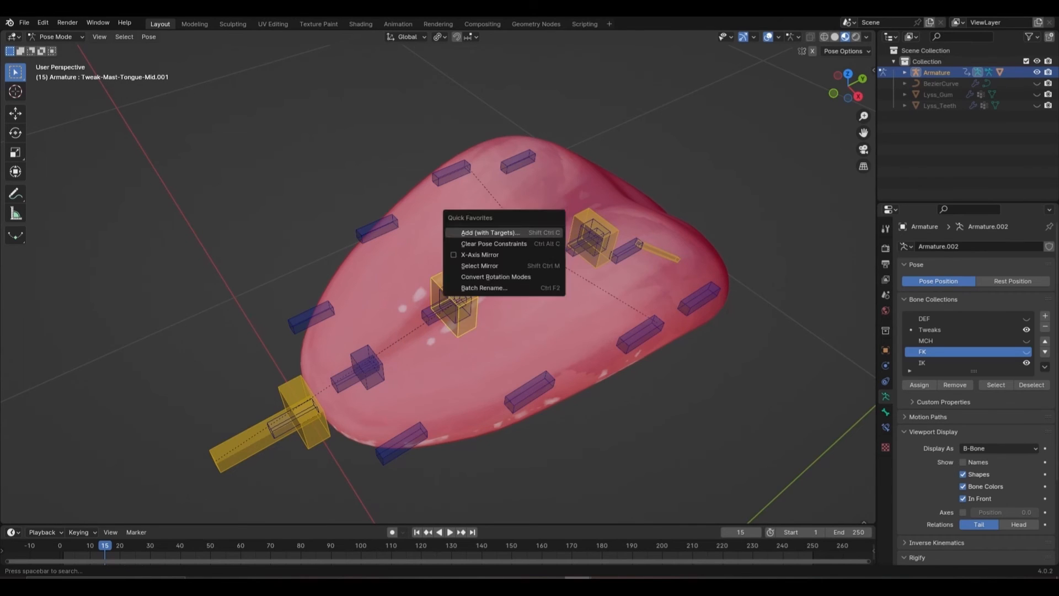
{"action": "left_click", "coordinate": [510, 230]}
{"action": "left_click", "coordinate": [510, 230]}
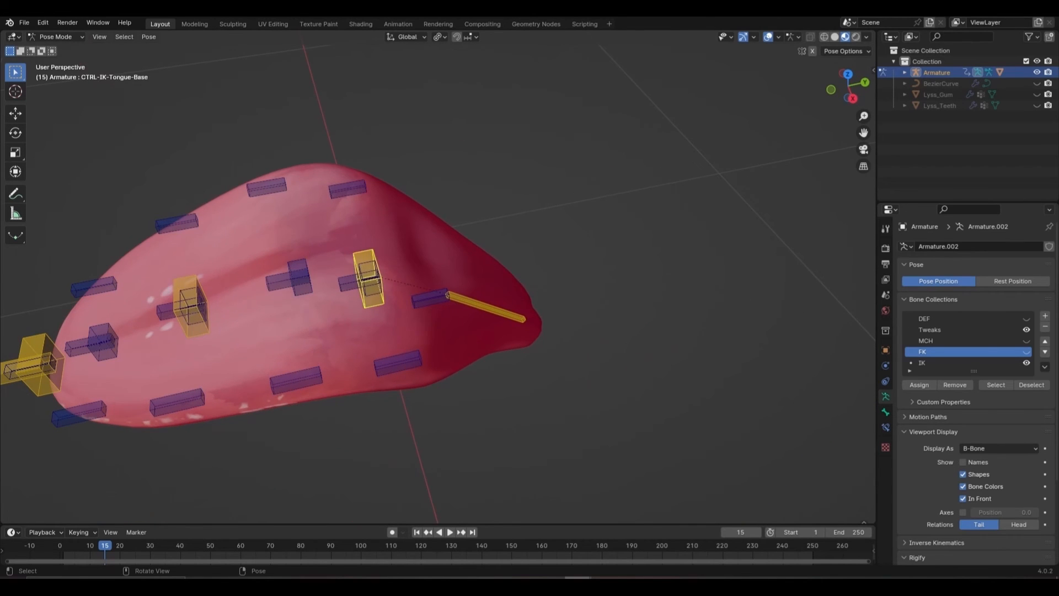
Step: Add a Copy Scale constraint to the next tweak bone, targeting its controller
{"action": "left_click", "coordinate": [364, 264], "text": "shift"}
{"action": "key", "text": "q"}
{"action": "left_click", "coordinate": [331, 253]}
{"action": "left_click", "coordinate": [331, 253]}
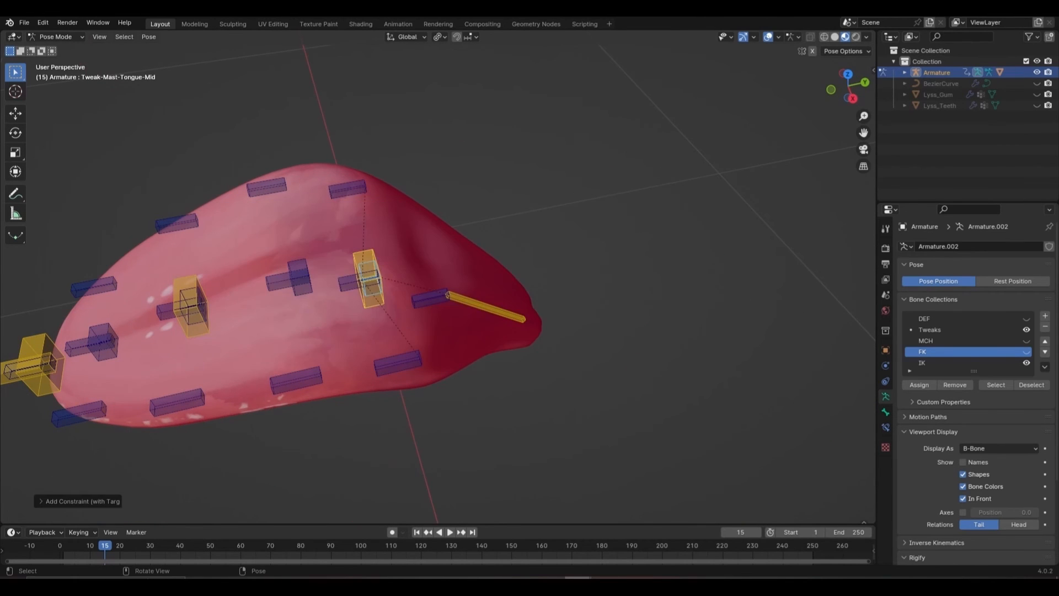
{"action": "key", "text": "q"}
{"action": "left_click", "coordinate": [417, 297]}
{"action": "left_click", "coordinate": [417, 297]}
{"action": "middle_click_drag", "start_coordinate": [418, 297], "coordinate": [630, 288], "text": "shift"}
Step: Show the FK collection, hide IK, and give Tweak-Mast-Tongue-Mid.003 Copy Scale from the FK tip controller
{"action": "left_click", "coordinate": [1026, 352]}
{"action": "left_click", "coordinate": [1026, 363]}
{"action": "scroll", "coordinate": [630, 288], "scroll_direction": "up", "scroll_amount": 1}
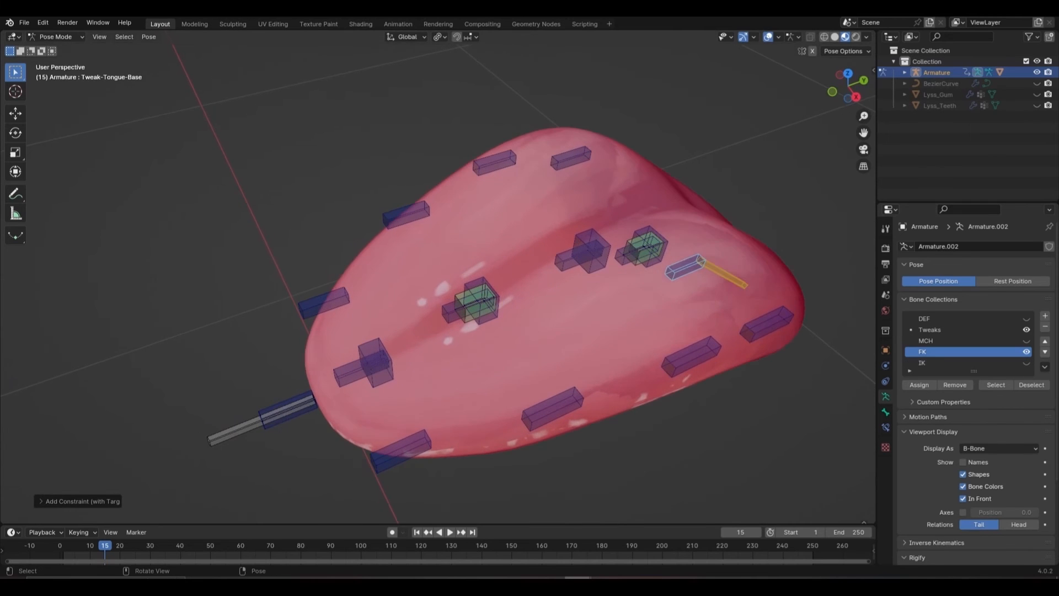
{"action": "left_click", "coordinate": [287, 409]}
{"action": "left_click", "coordinate": [375, 362], "text": "shift"}
{"action": "key", "text": "q"}
{"action": "left_click", "coordinate": [486, 335]}
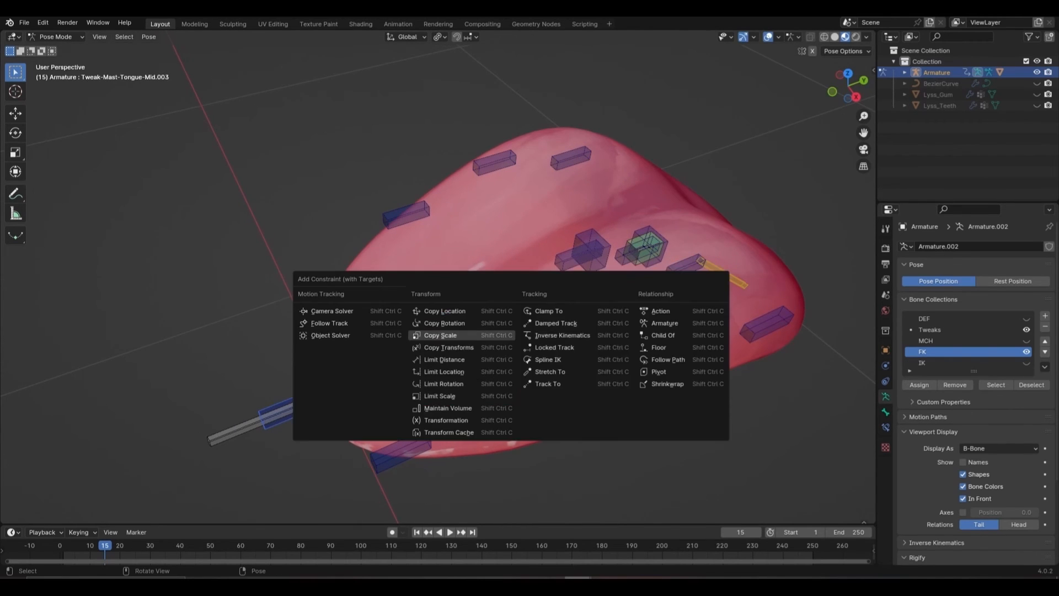
{"action": "left_click", "coordinate": [485, 335]}
{"action": "middle_click_drag", "start_coordinate": [485, 335], "coordinate": [427, 349], "text": "shift"}
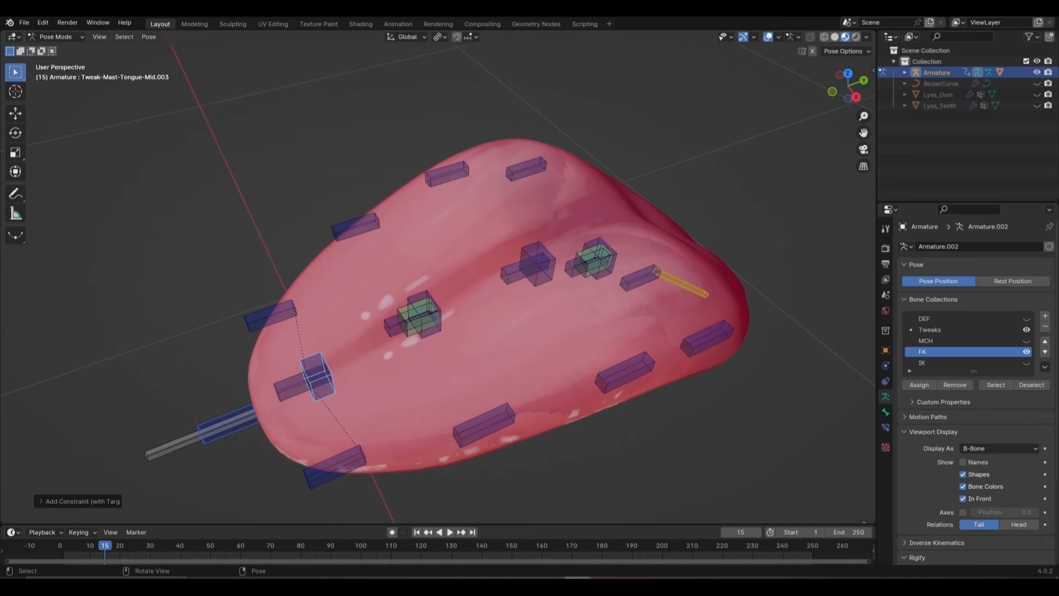
Step: Give the Mid.002 and Mid.001 tweak bones Copy Scale from the FK tip controller
{"action": "left_click", "coordinate": [429, 309]}
{"action": "left_click", "coordinate": [409, 318]}
{"action": "left_click", "coordinate": [433, 309], "text": "shift"}
{"action": "key", "text": "q"}
{"action": "left_click", "coordinate": [535, 317]}
{"action": "middle_click_drag", "start_coordinate": [535, 317], "coordinate": [505, 340], "text": "shift"}
{"action": "middle_click_drag", "start_coordinate": [504, 341], "coordinate": [479, 341]}
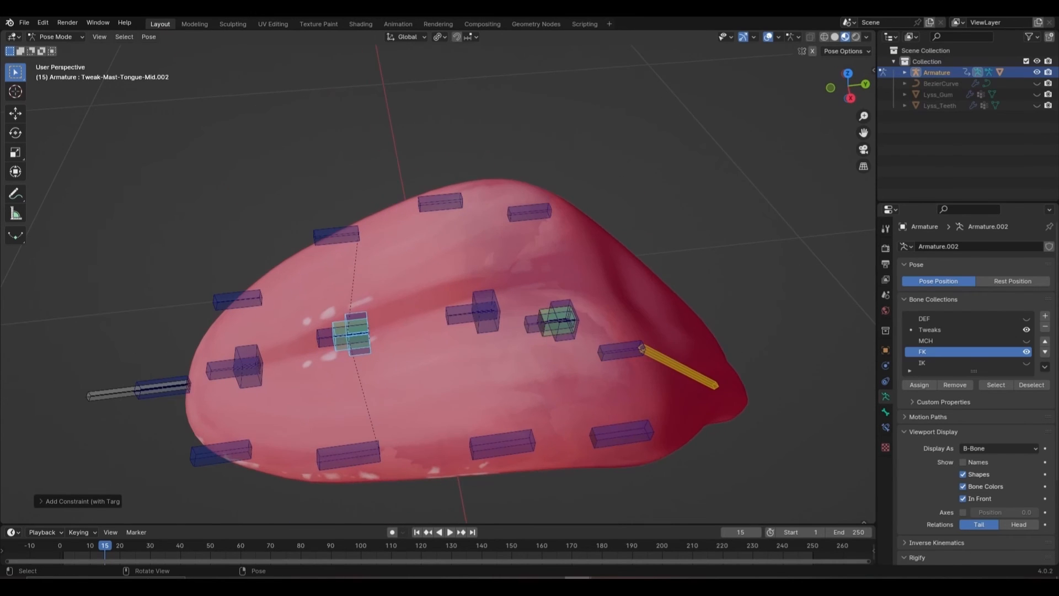
{"action": "left_click", "coordinate": [341, 328]}
{"action": "left_click", "coordinate": [486, 301], "text": "shift"}
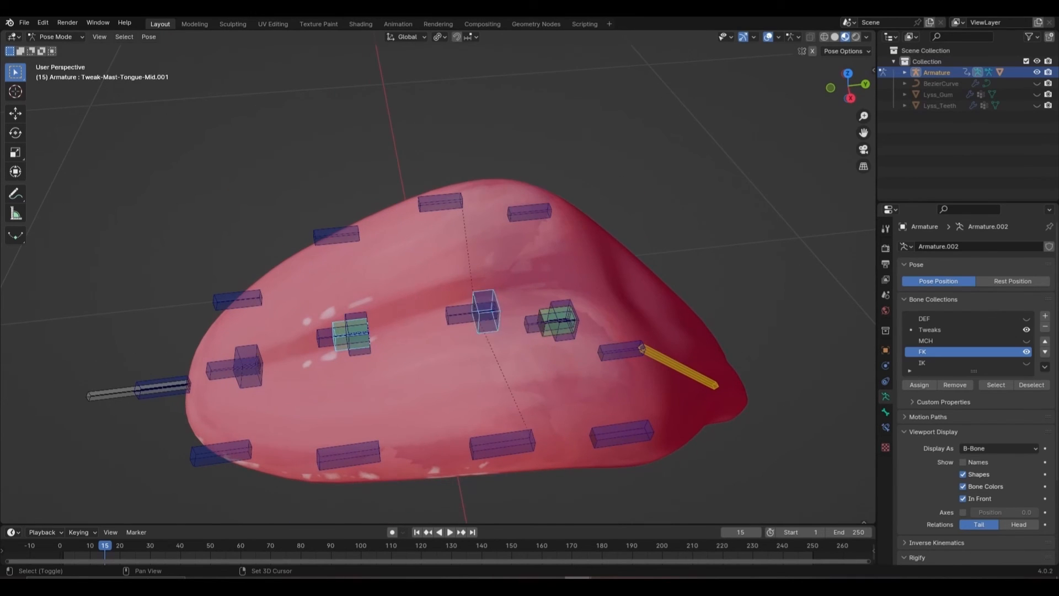
{"action": "key", "text": "ctrl+shift+c"}
{"action": "left_click", "coordinate": [486, 300]}
{"action": "left_click", "coordinate": [486, 302]}
Step: Add Copy Scale from CTRL-FK-Tongue-Mid to Tweak-Mast-Tongue-Mid and Tweak-Tongue-Base
{"action": "left_click", "coordinate": [545, 319]}
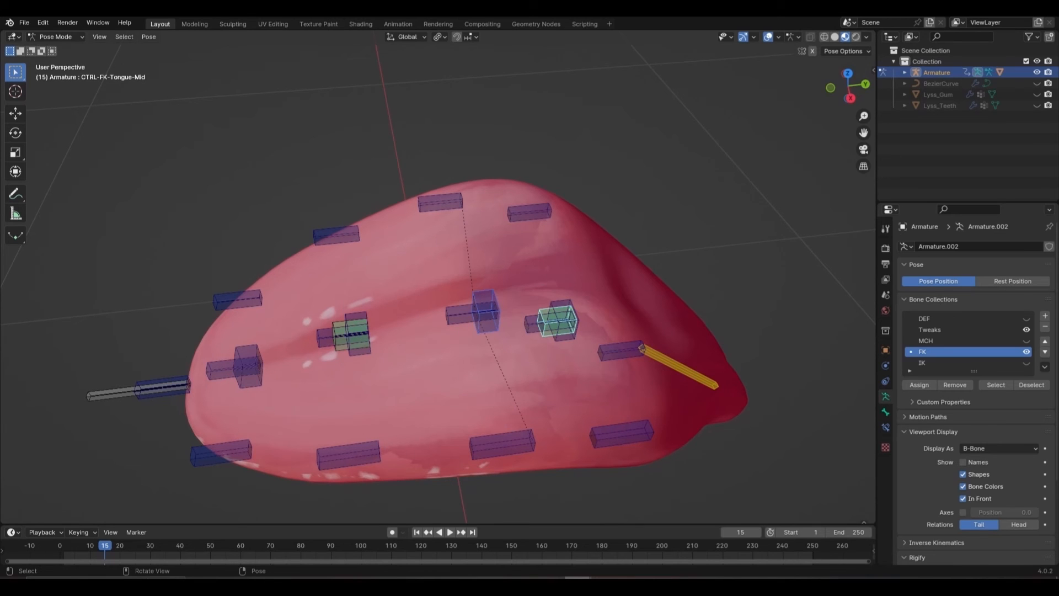
{"action": "left_click", "coordinate": [564, 304], "text": "shift"}
{"action": "key", "text": "ctrl+shift+c"}
{"action": "left_click", "coordinate": [563, 299]}
{"action": "left_click", "coordinate": [551, 321]}
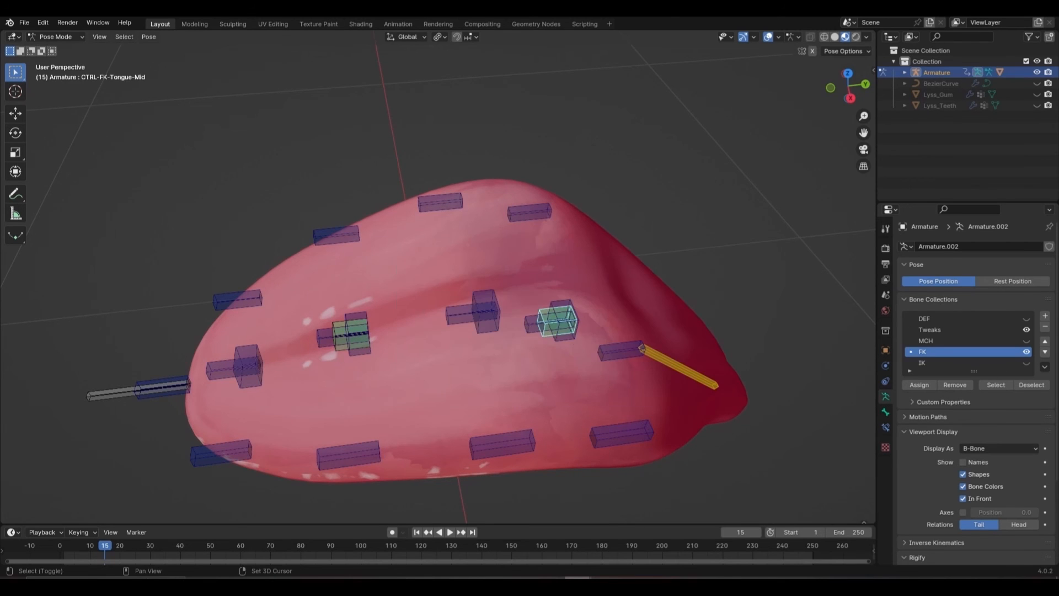
{"action": "left_click", "coordinate": [614, 350], "text": "shift"}
{"action": "key", "text": "q"}
{"action": "left_click", "coordinate": [614, 346]}
{"action": "left_click", "coordinate": [615, 346]}
{"action": "scroll", "coordinate": [614, 346], "scroll_direction": "down", "scroll_amount": 1}
{"action": "middle_click_drag", "start_coordinate": [614, 346], "coordinate": [646, 335]}
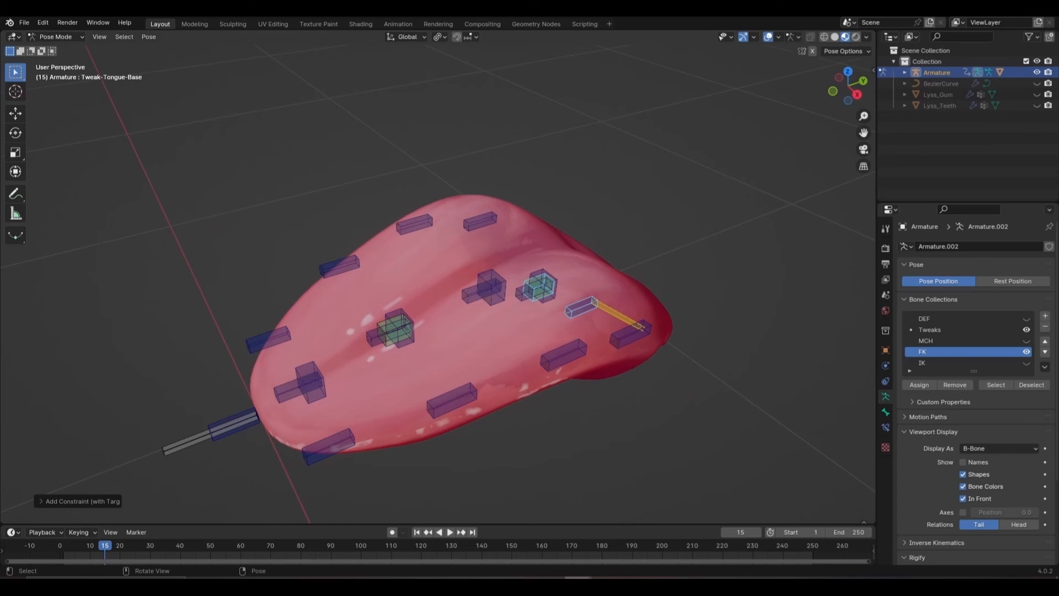
Step: Select the FK master controller and Tweak-Tongue-Tip, and show the bone's constraint settings
{"action": "left_click", "coordinate": [226, 428]}
{"action": "left_click", "coordinate": [311, 380]}
{"action": "left_click", "coordinate": [232, 423]}
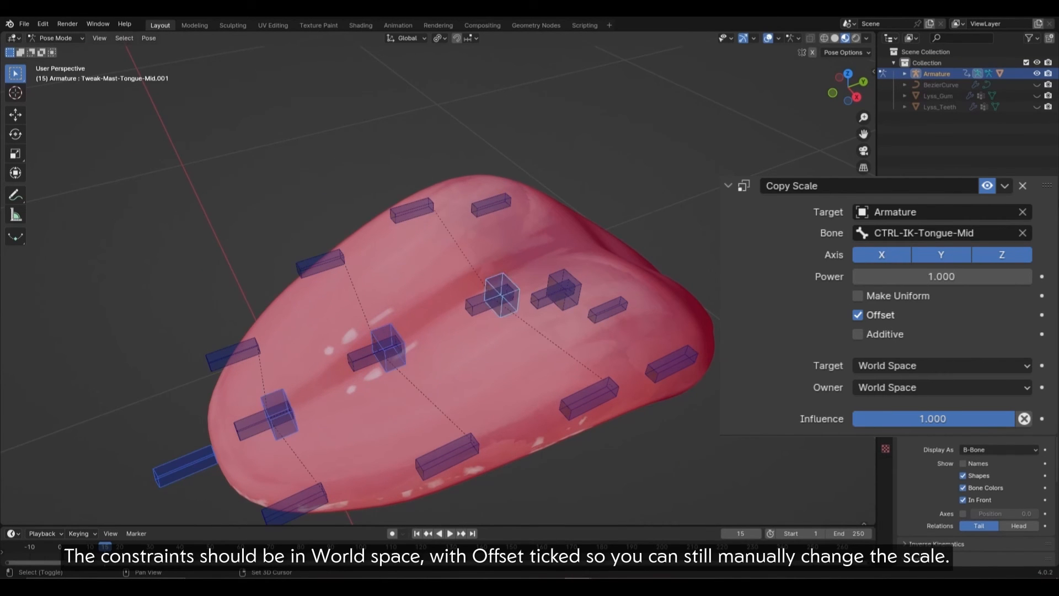
{"action": "left_click", "coordinate": [885, 433]}
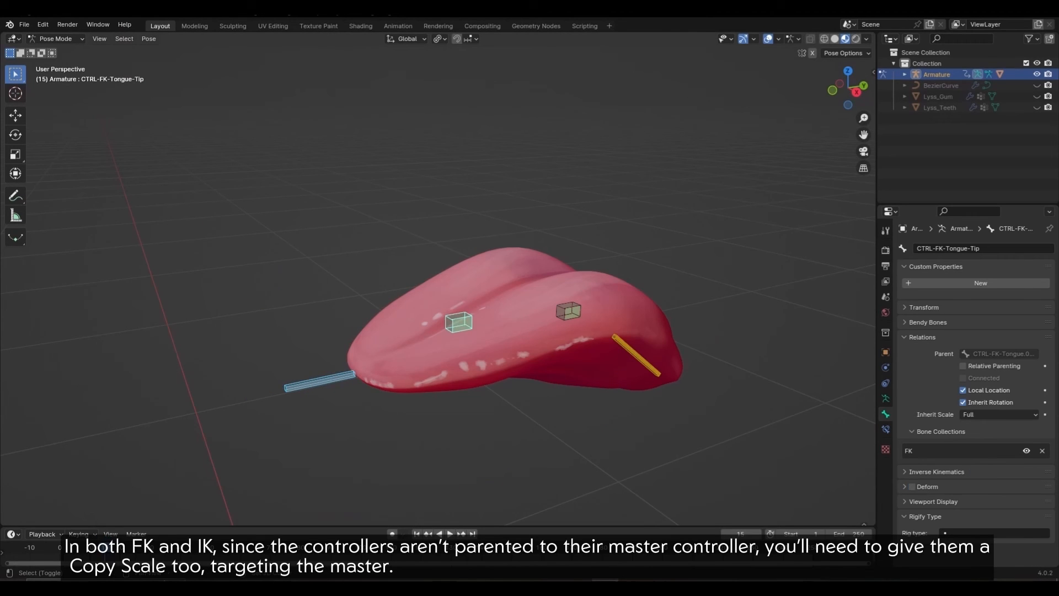
{"action": "key", "text": "shift+ctrl+c"}
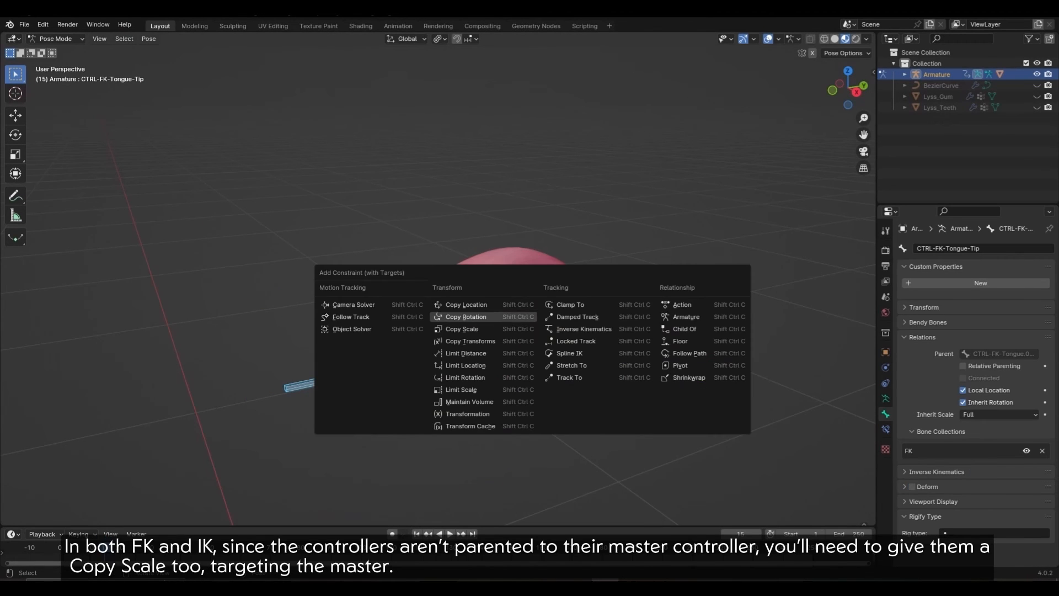
Step: Give the FK tip controller Copy Scale from the master, copy it to the FK mid controller, and test-scale
{"action": "left_click", "coordinate": [474, 306]}
{"action": "left_click", "coordinate": [885, 429]}
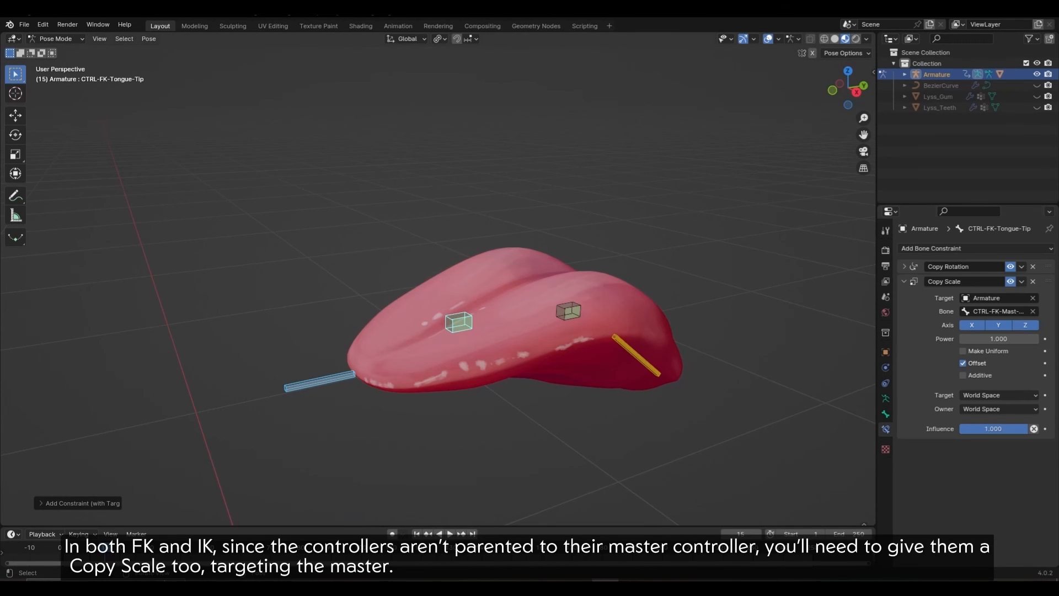
{"action": "left_click", "coordinate": [568, 311]}
{"action": "left_click", "coordinate": [459, 322], "text": "shift"}
{"action": "left_click", "coordinate": [1021, 281]}
{"action": "left_click", "coordinate": [987, 316]}
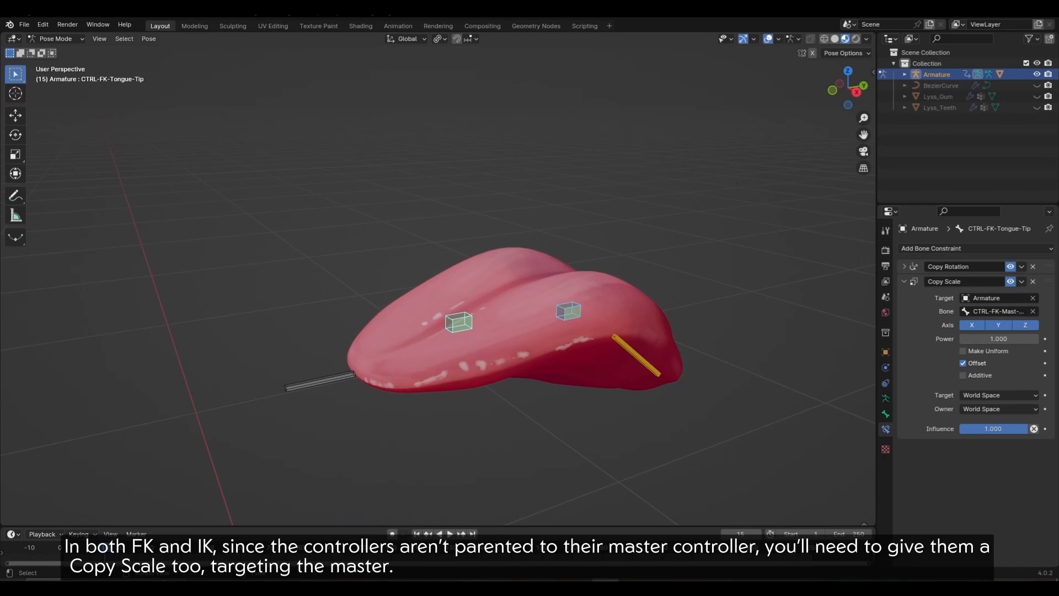
{"action": "left_click", "coordinate": [320, 381]}
{"action": "key", "text": "s"}
{"action": "right_click", "coordinate": [397, 371]}
Step: Show the Tweaks collection and test-scale the FK master to check the tip follows
{"action": "left_click", "coordinate": [885, 399]}
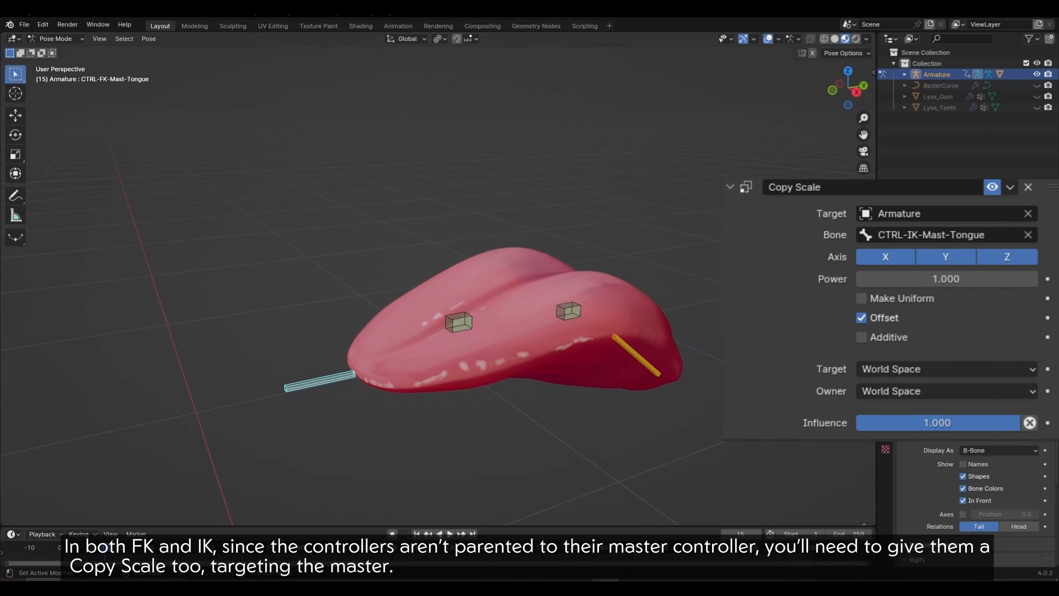
{"action": "left_click", "coordinate": [1024, 331]}
{"action": "scroll", "coordinate": [458, 347], "scroll_direction": "up", "scroll_amount": 2}
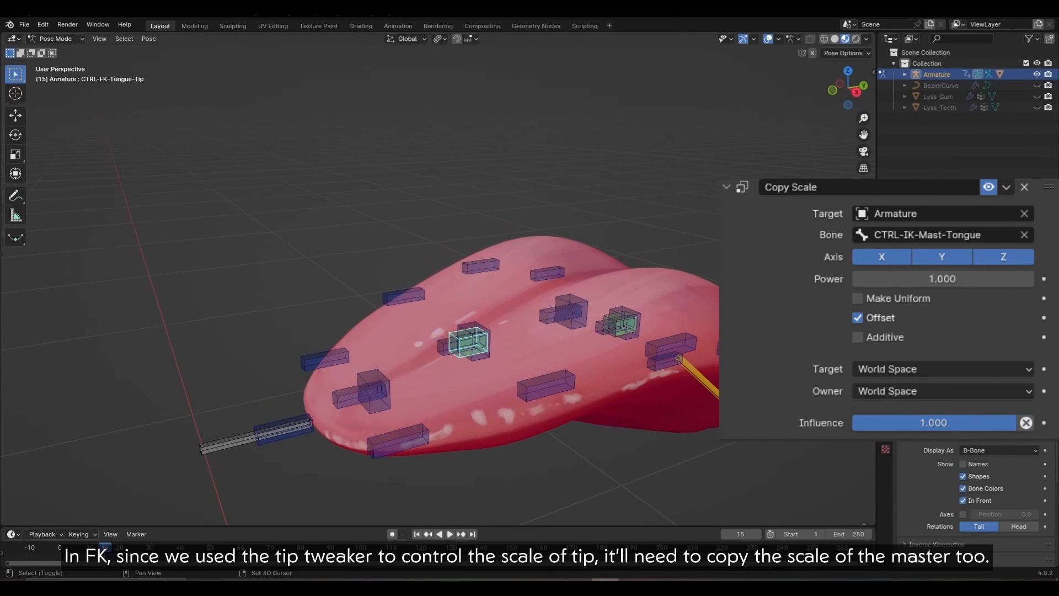
{"action": "left_click", "coordinate": [885, 432]}
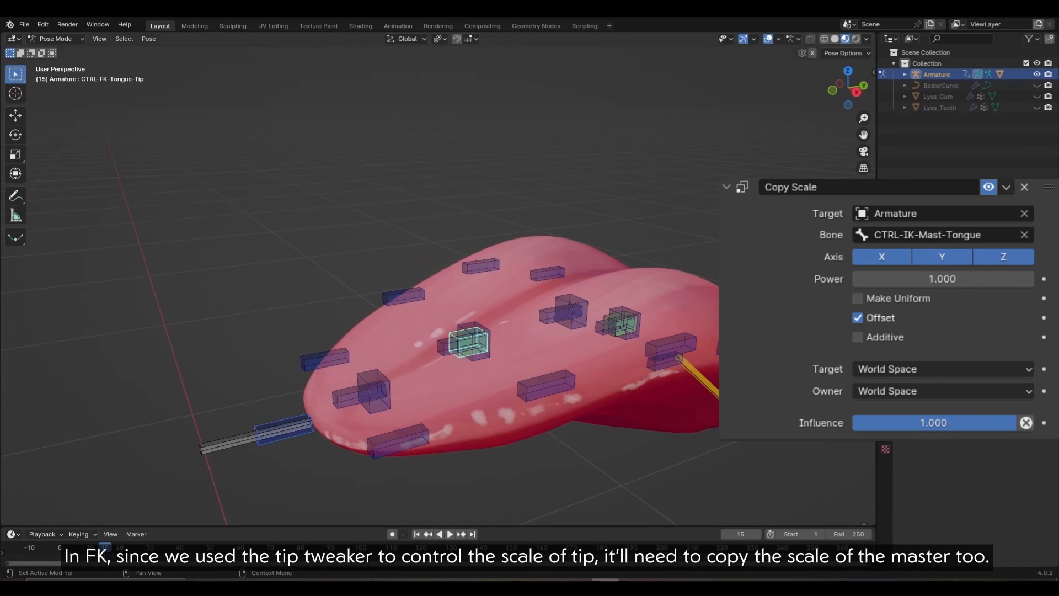
{"action": "left_click", "coordinate": [226, 441]}
{"action": "key", "text": "s"}
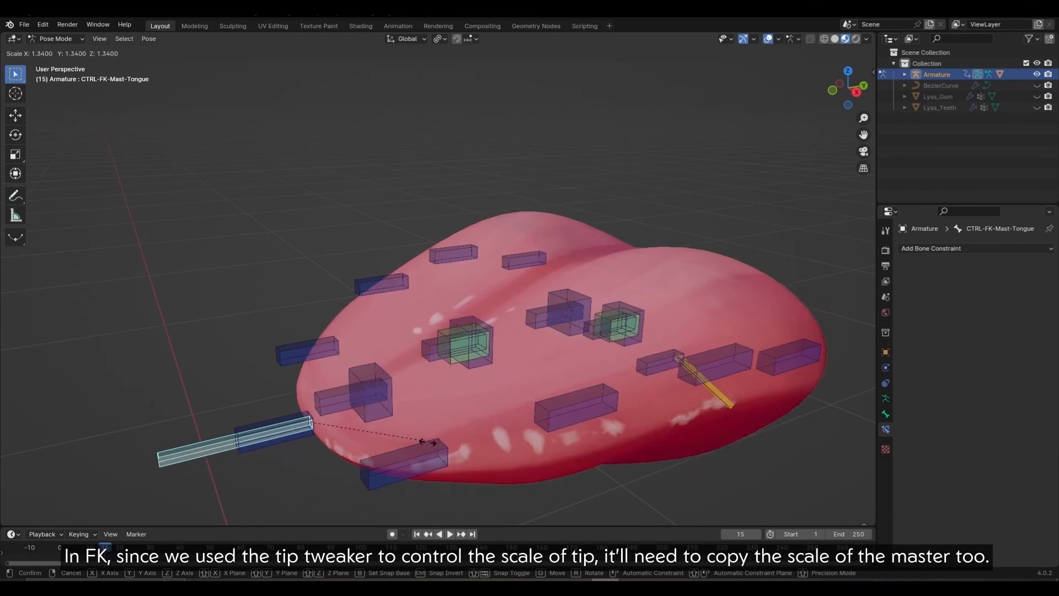
{"action": "key", "text": "Escape"}
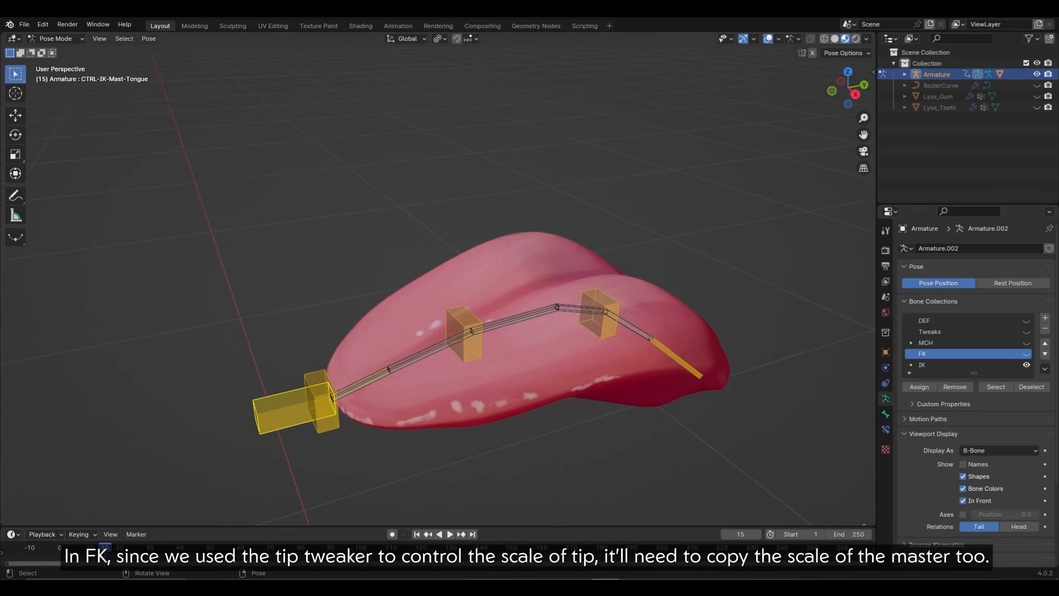
Step: Give the IK tip controller Copy Scale from the IK master and copy it to the IK mid and base controllers
{"action": "left_click", "coordinate": [325, 411], "text": "shift"}
{"action": "key", "text": "q"}
{"action": "left_click", "coordinate": [450, 325]}
{"action": "left_click", "coordinate": [449, 325]}
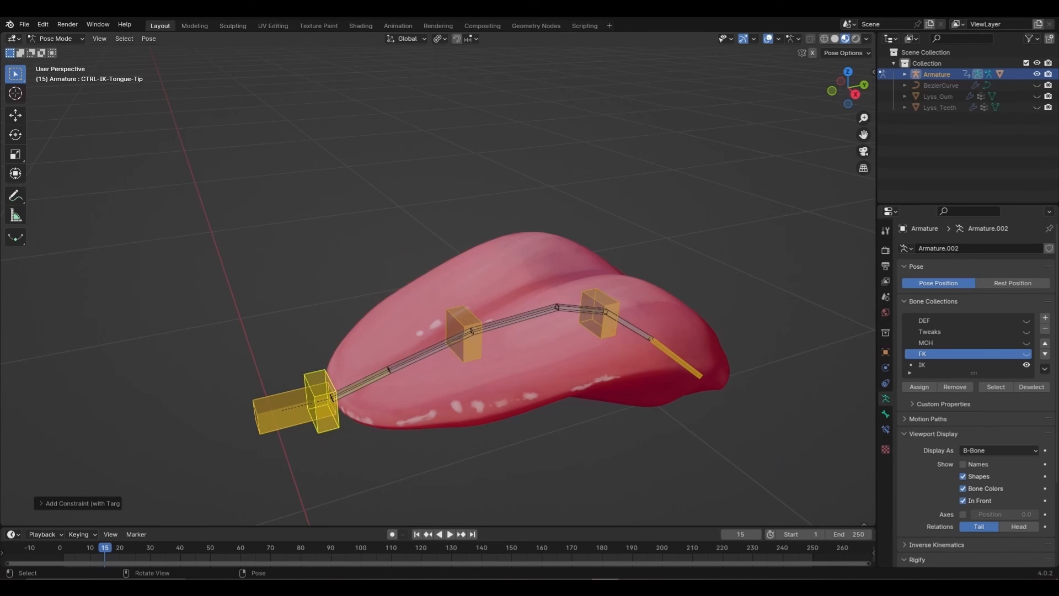
{"action": "left_click", "coordinate": [885, 429]}
{"action": "left_click", "coordinate": [465, 335], "text": "shift"}
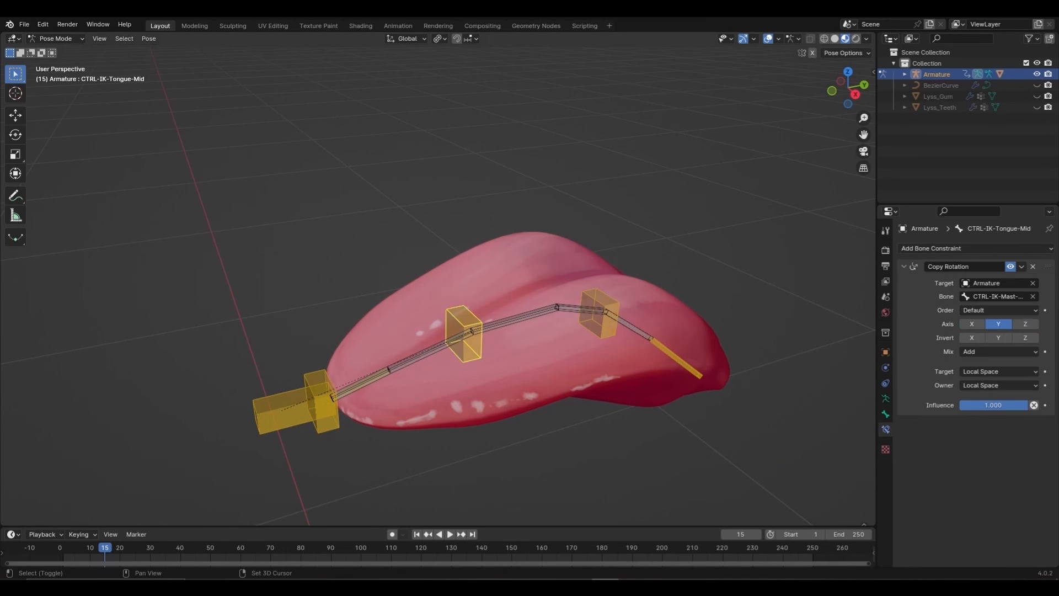
{"action": "left_click", "coordinate": [599, 313], "text": "shift"}
{"action": "left_click", "coordinate": [322, 403], "text": "shift"}
{"action": "left_click", "coordinate": [1021, 281]}
{"action": "left_click", "coordinate": [990, 317]}
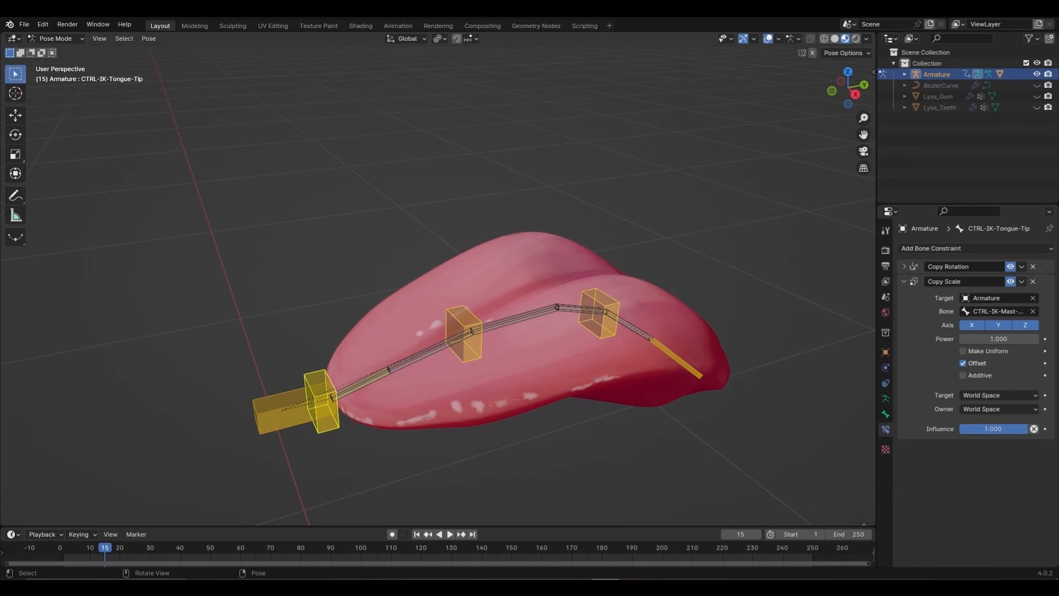
Step: Test-scale the IK master, then fold the example rig's tongue with fold_tongue at 0.731
{"action": "left_click", "coordinate": [278, 410]}
{"action": "key", "text": "s"}
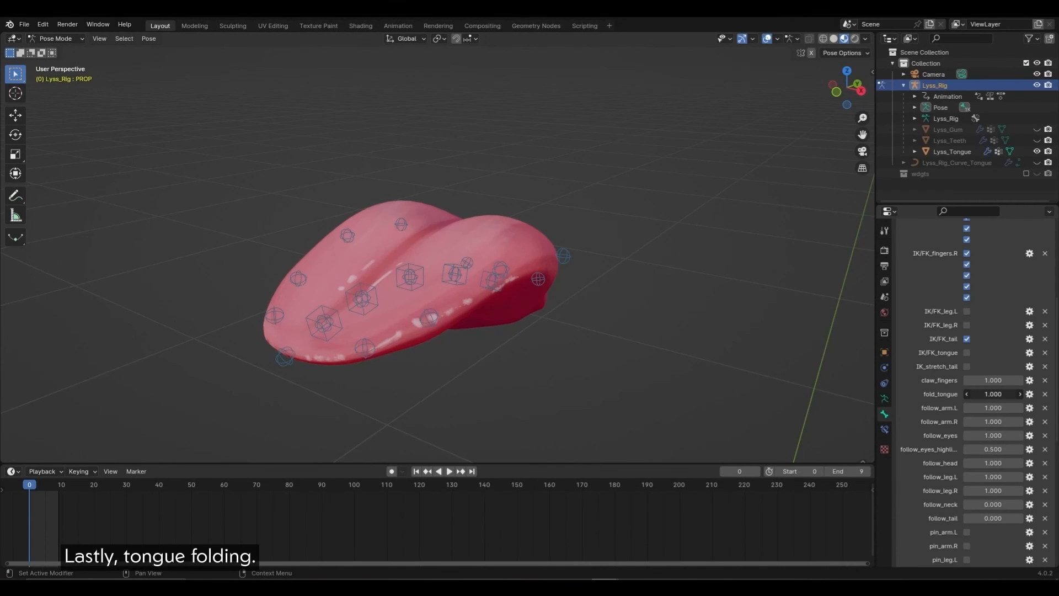
{"action": "left_click_drag", "start_coordinate": [993, 394], "coordinate": [921, 394]}
{"action": "middle_click_drag", "start_coordinate": [683, 331], "coordinate": [773, 332]}
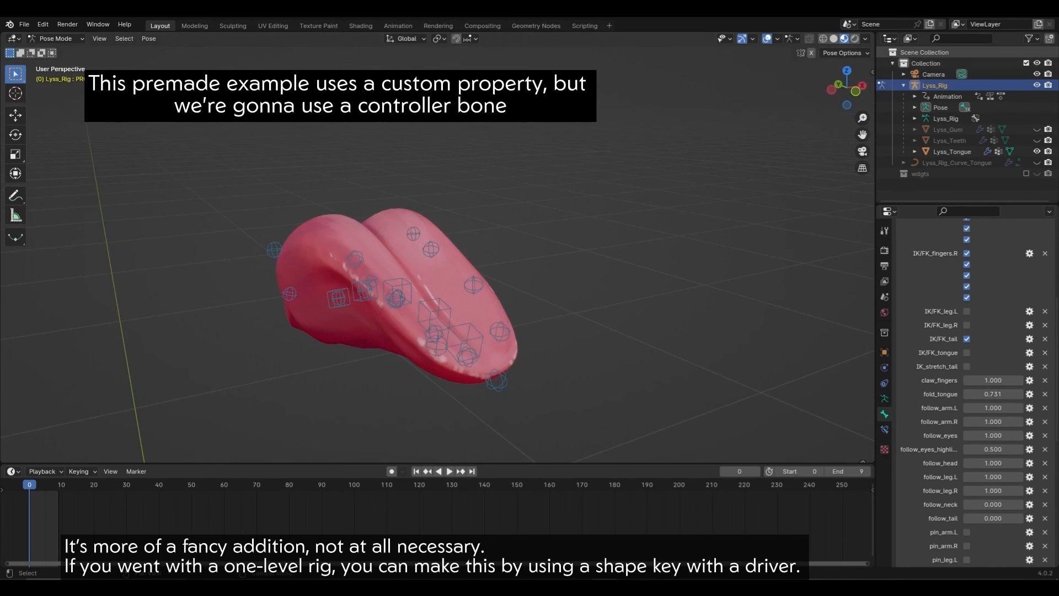
Step: Lower the example rig's fold_tongue property to 0.600 to fold the tongue tighter
{"action": "left_click_drag", "start_coordinate": [992, 394], "coordinate": [971, 393]}
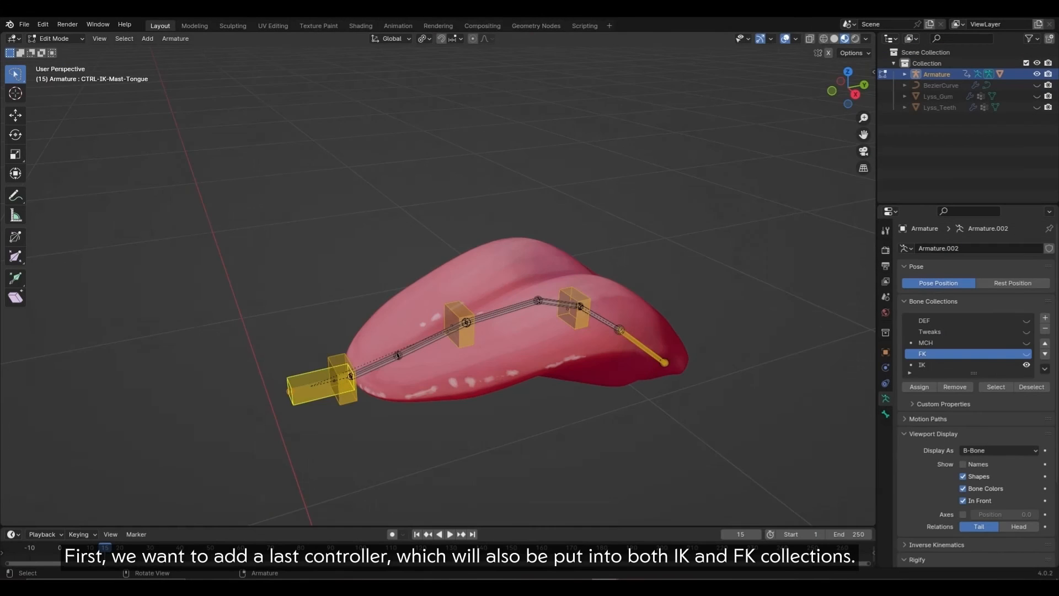
Step: Duplicate the IK controller bone below the tongue, switch to Pose Mode, and open its Bone properties
{"action": "key", "text": "KP_7"}
{"action": "key", "text": "g"}
{"action": "left_click", "coordinate": [631, 329]}
{"action": "middle_click_drag", "start_coordinate": [631, 330], "coordinate": [560, 237]}
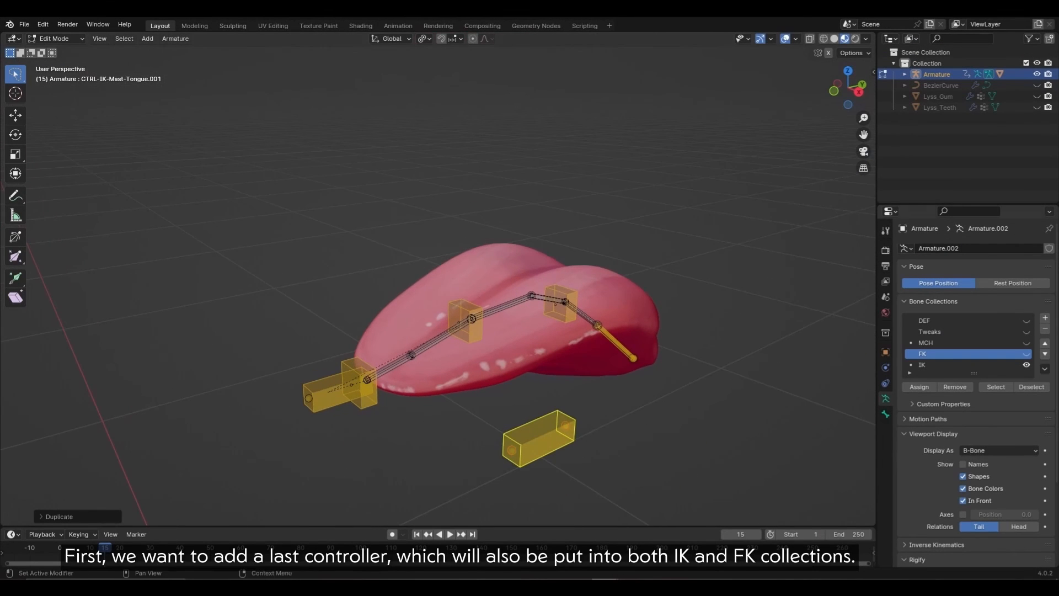
{"action": "scroll", "coordinate": [976, 472], "scroll_direction": "down", "scroll_amount": 5}
{"action": "key", "text": "Tab"}
{"action": "middle_click_drag", "start_coordinate": [552, 353], "coordinate": [544, 341]}
{"action": "scroll", "coordinate": [976, 386], "scroll_direction": "up", "scroll_amount": 5}
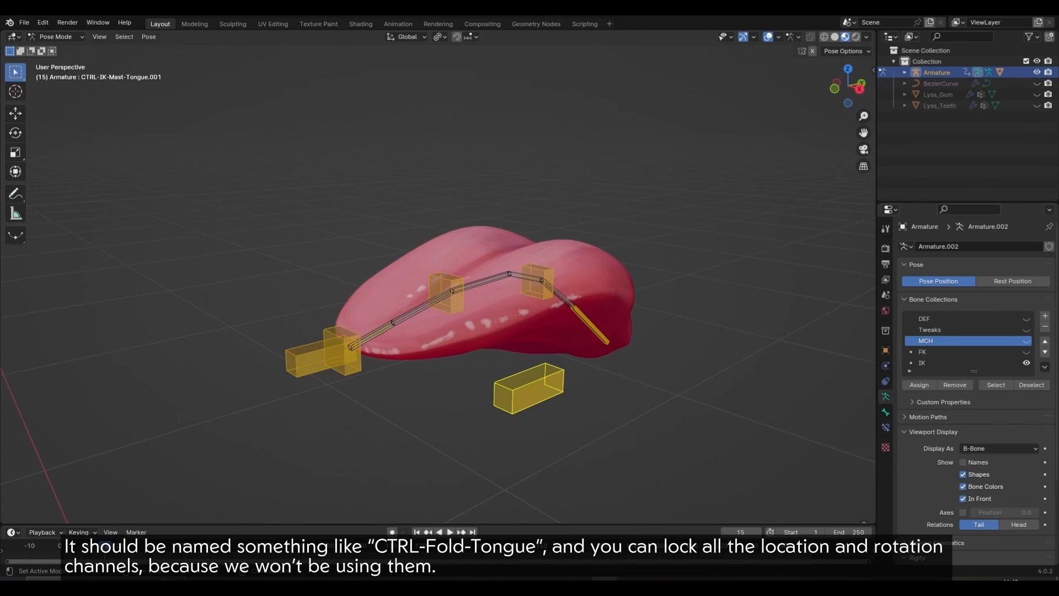
{"action": "left_click", "coordinate": [885, 412]}
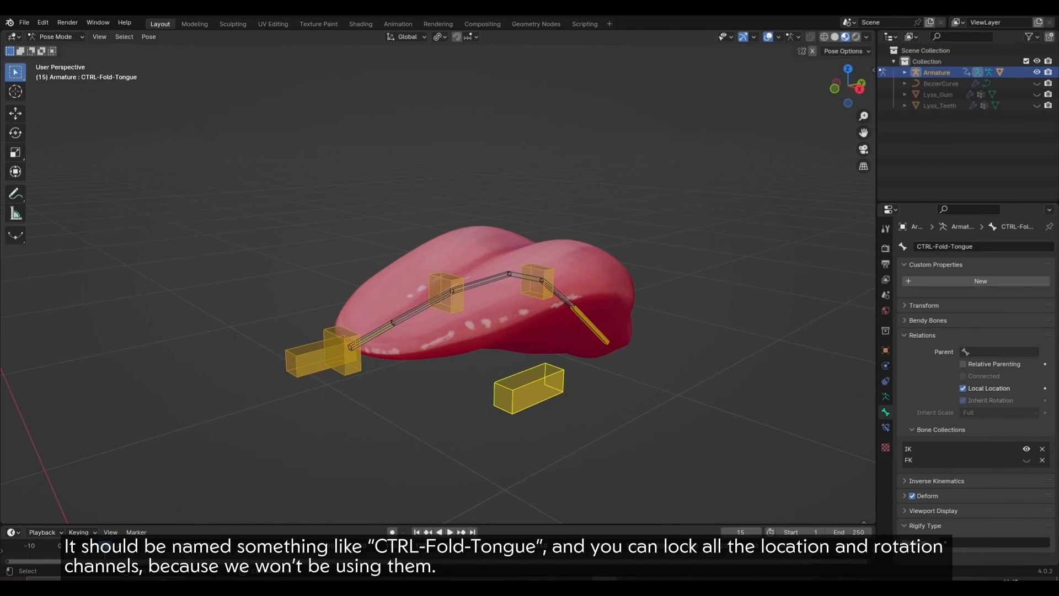
Step: Show the N panel and Tweaks collection, hide IK, and select the middle tweaker
{"action": "key", "text": "n"}
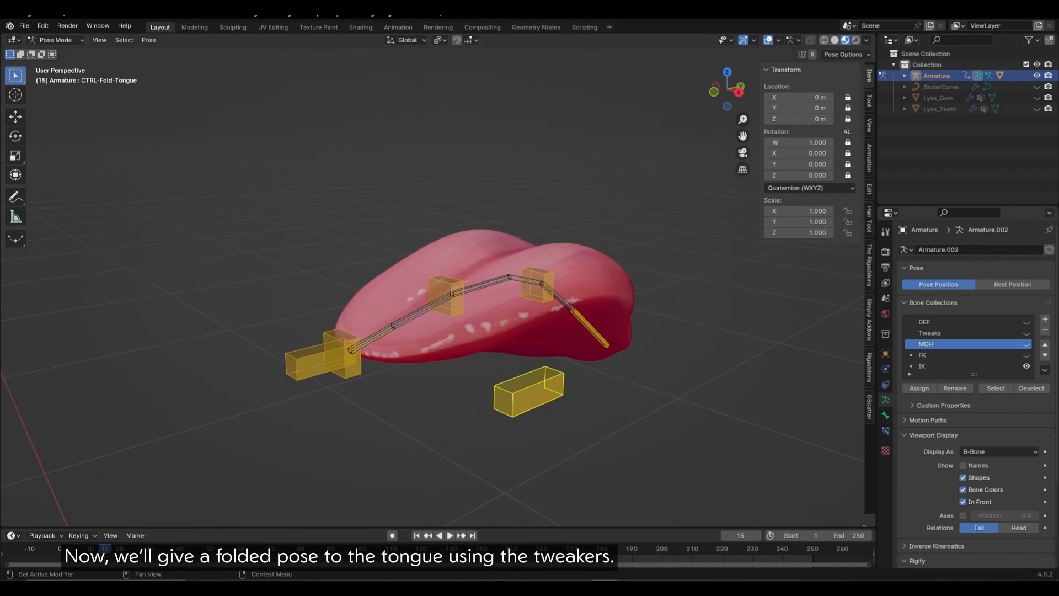
{"action": "left_click", "coordinate": [1026, 332]}
{"action": "left_click", "coordinate": [1026, 365]}
{"action": "left_click", "coordinate": [401, 362]}
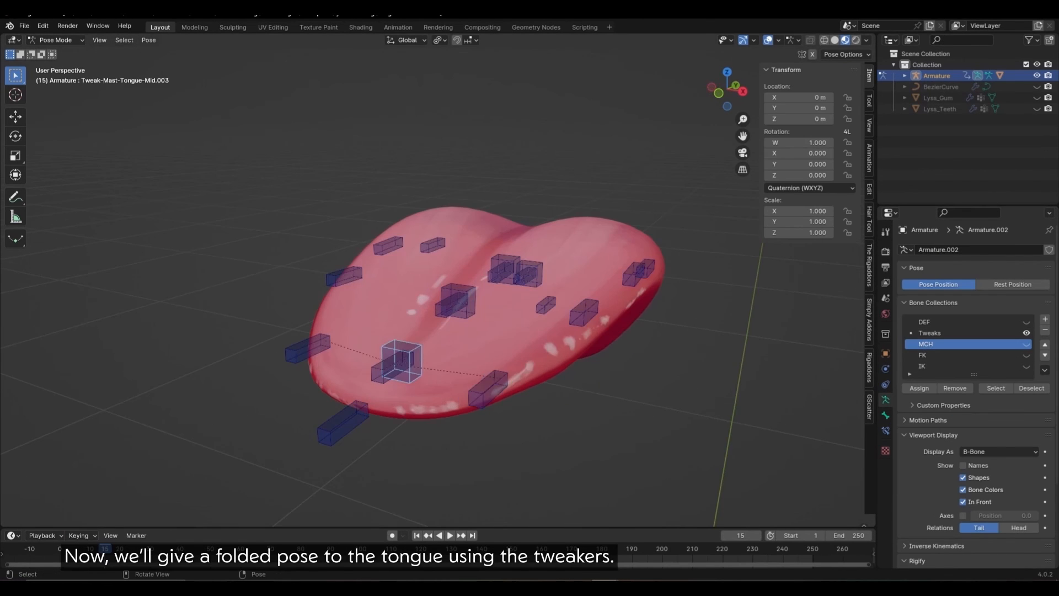
{"action": "left_click", "coordinate": [377, 379]}
{"action": "middle_click_drag", "start_coordinate": [441, 342], "coordinate": [499, 350]}
{"action": "key", "text": "g"}
{"action": "key", "text": "z"}
Step: Enable X-Axis Mirror and move the side tweakers inward and up to start folding
{"action": "left_click", "coordinate": [372, 406]}
{"action": "left_click", "coordinate": [811, 54]}
{"action": "left_click", "coordinate": [588, 356]}
{"action": "key", "text": "g"}
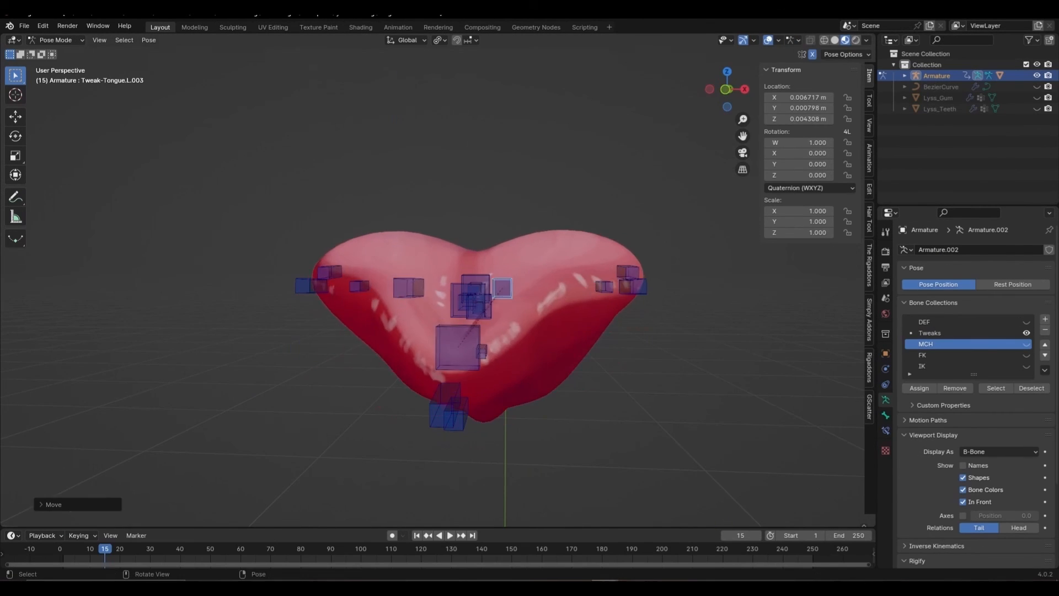
{"action": "key", "text": "g"}
{"action": "middle_click_drag", "start_coordinate": [499, 298], "coordinate": [530, 375]}
{"action": "left_click", "coordinate": [631, 229]}
{"action": "key", "text": "g"}
{"action": "left_click", "coordinate": [494, 190]}
Step: Move the remaining tweakers, including Tweak-Tongue.L.003, into the folded tongue pose
{"action": "left_click", "coordinate": [294, 316]}
{"action": "middle_click_drag", "start_coordinate": [494, 221], "coordinate": [524, 238]}
{"action": "key", "text": "g"}
{"action": "key", "text": "g"}
{"action": "middle_click_drag", "start_coordinate": [409, 232], "coordinate": [497, 264]}
{"action": "left_click", "coordinate": [504, 177]}
{"action": "key", "text": "g"}
{"action": "left_click", "coordinate": [484, 405]}
{"action": "key", "text": "g"}
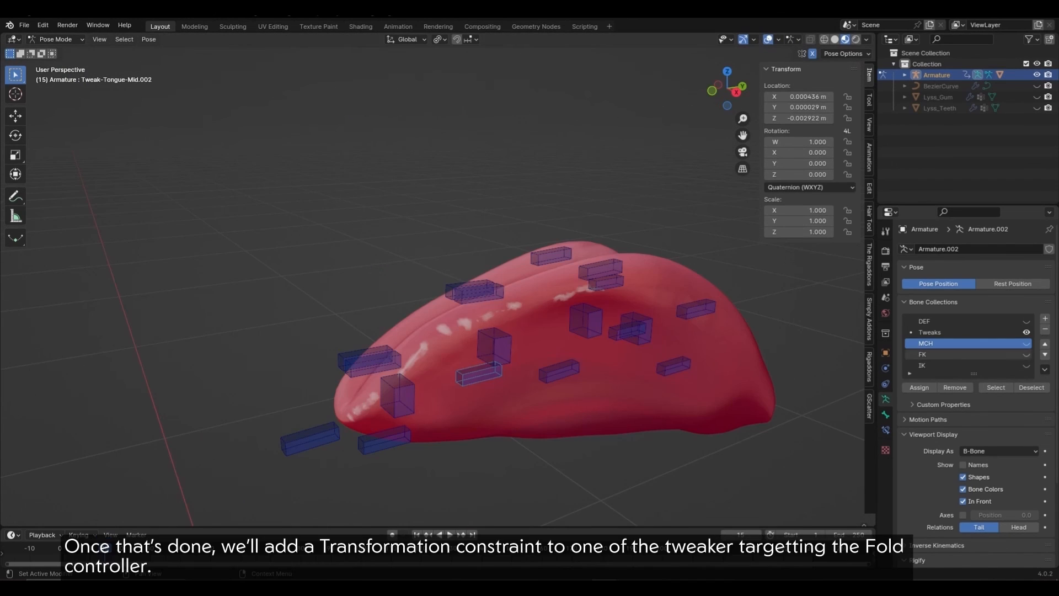
Step: Add a Transformation constraint on Tweak-Tongue.L.003 targeting CTRL-Fold-Tongue, then hide the IK collection
{"action": "left_click", "coordinate": [1026, 365]}
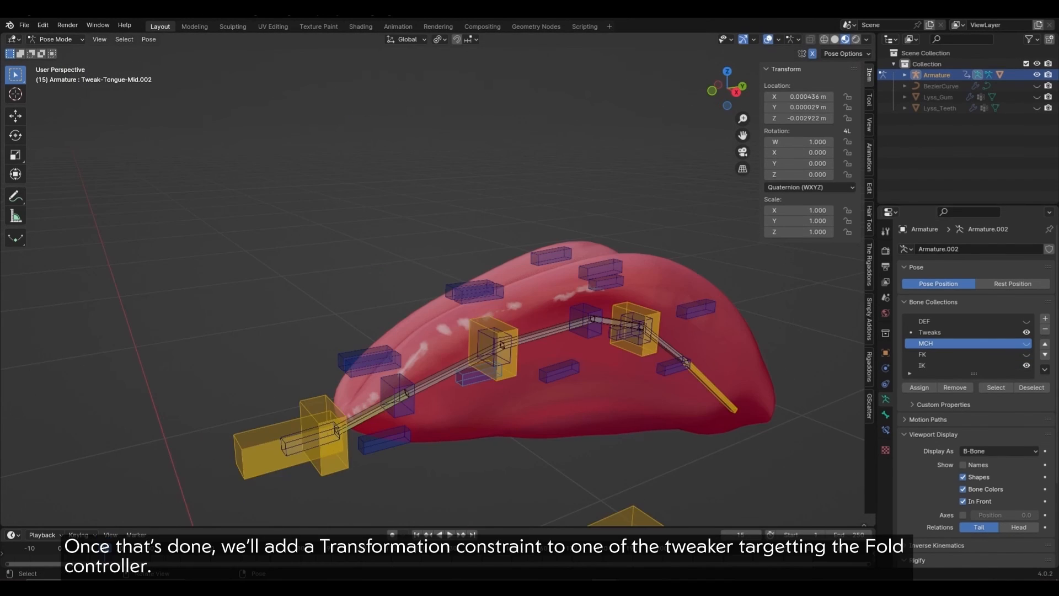
{"action": "scroll", "coordinate": [503, 360], "scroll_direction": "down", "scroll_amount": 2}
{"action": "left_click", "coordinate": [531, 441]}
{"action": "left_click", "coordinate": [371, 379], "text": "shift"}
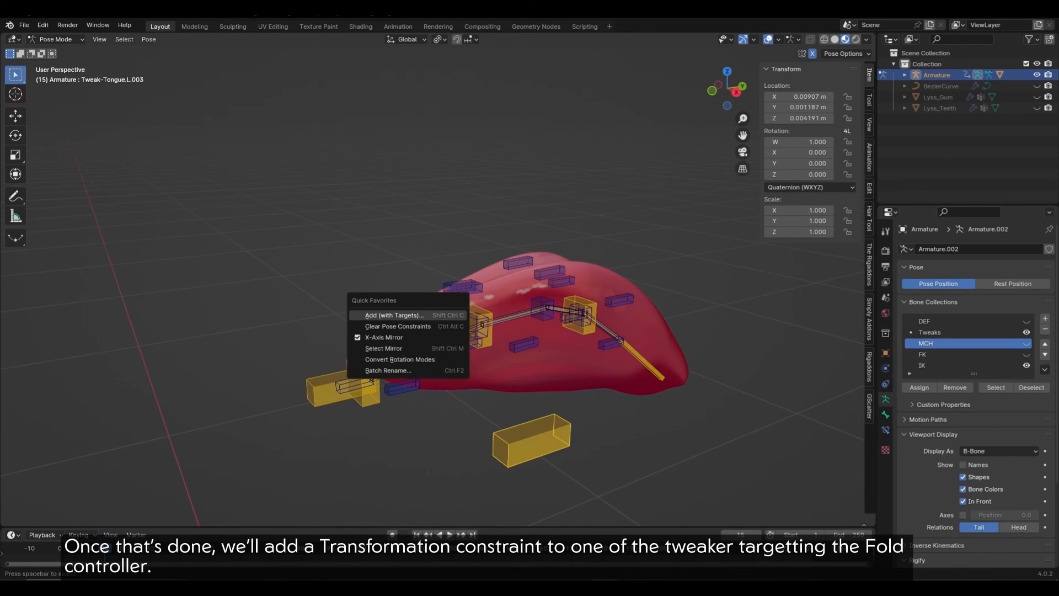
{"action": "key", "text": "shift+ctrl+c"}
{"action": "left_click", "coordinate": [402, 400]}
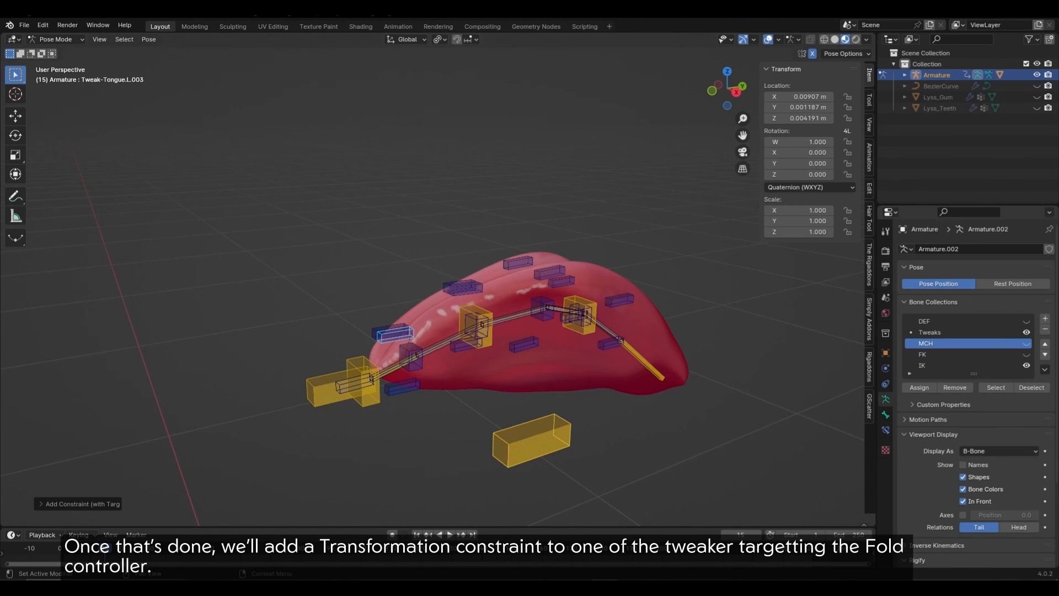
{"action": "left_click", "coordinate": [1026, 365]}
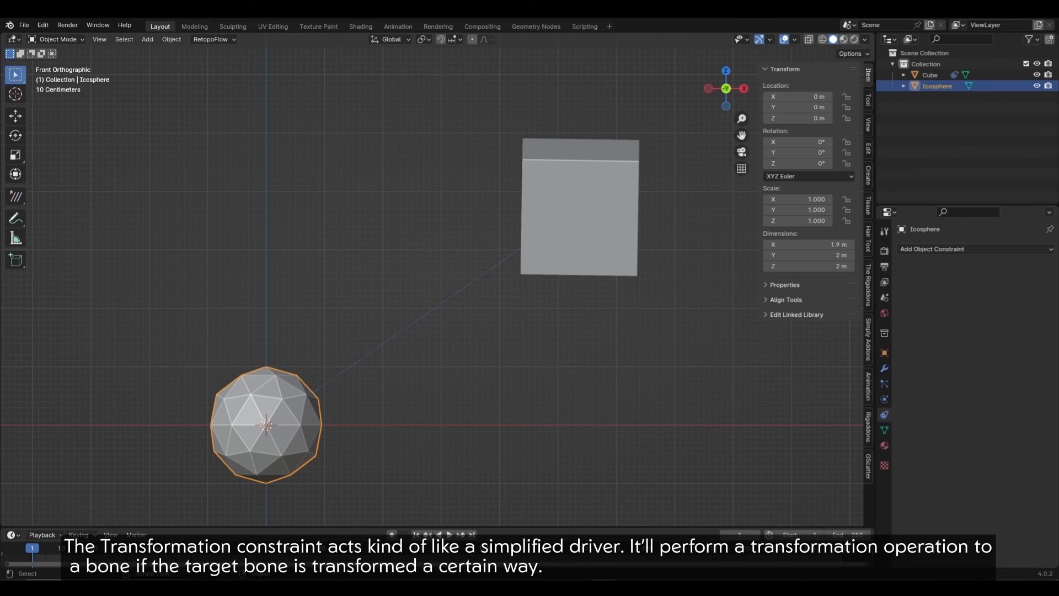
Step: Move the demo icosphere along X to watch the cube rotate, then cancel the trial moves
{"action": "key", "text": "x"}
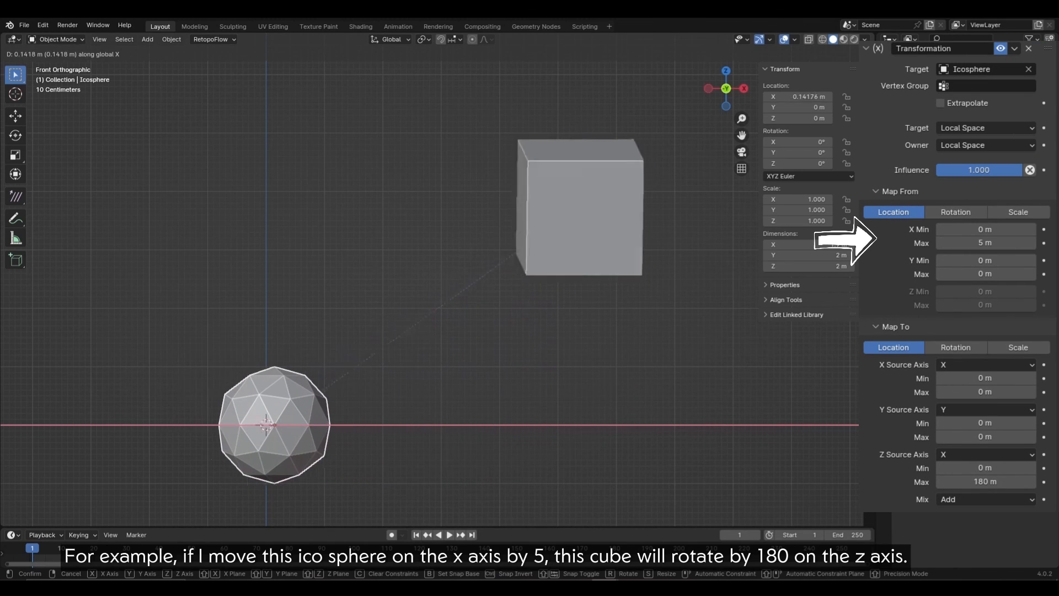
{"action": "key", "text": "Escape"}
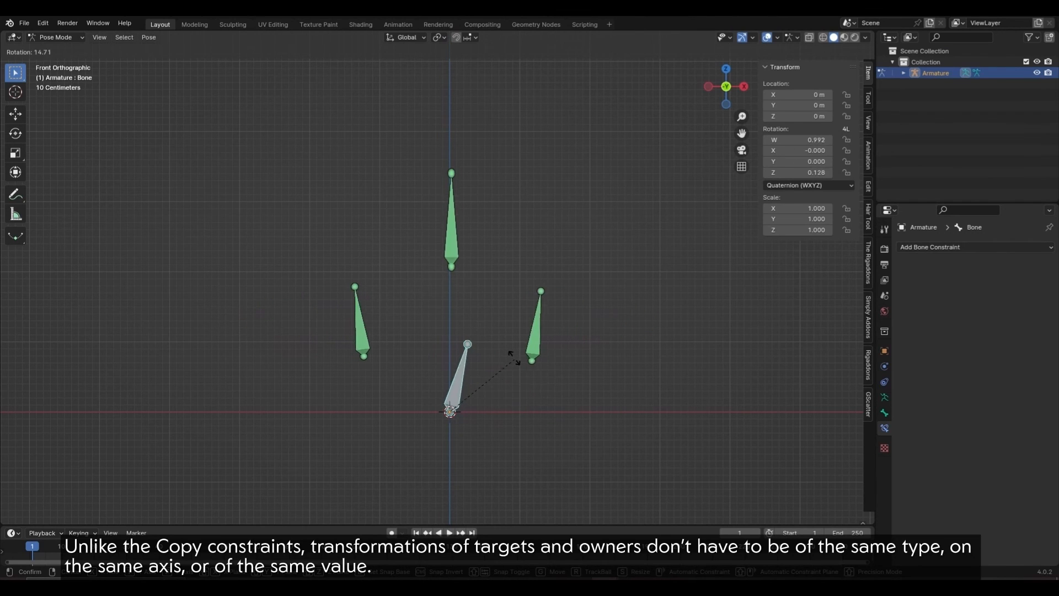
{"action": "right_click", "coordinate": [541, 300]}
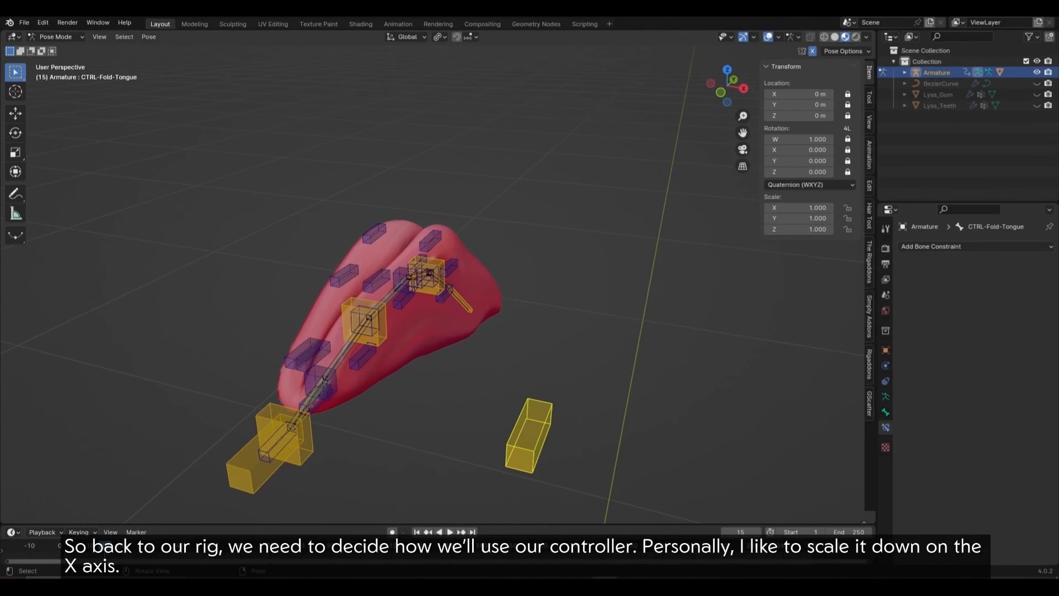
Step: Trial-scale the Fold controller on X, cancel, recentre the view, and choose the constraint's target space
{"action": "key", "text": "x"}
{"action": "right_click", "coordinate": [609, 440]}
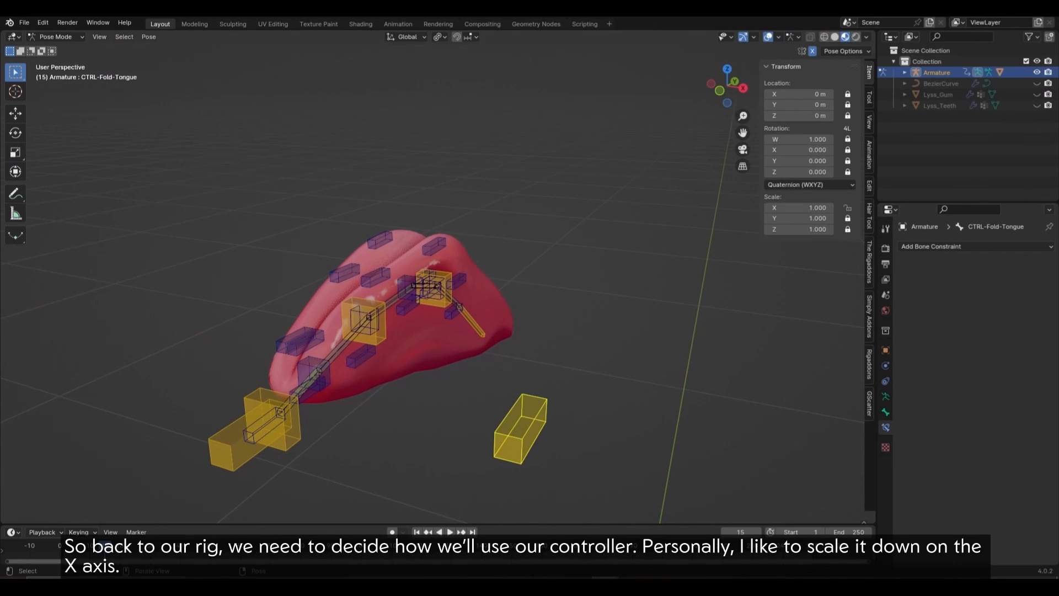
{"action": "key", "text": "s"}
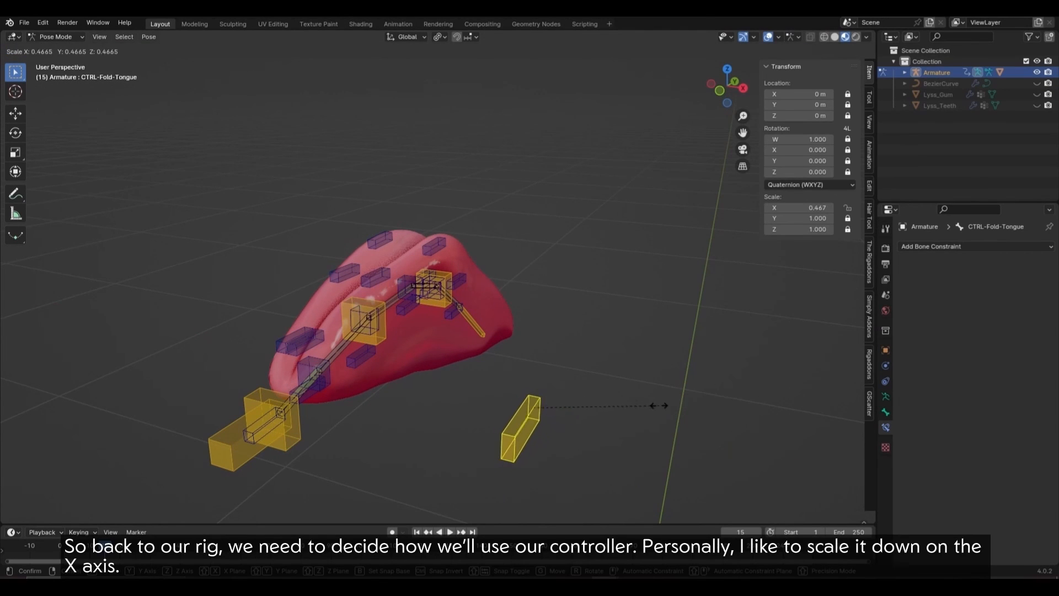
{"action": "right_click", "coordinate": [659, 406]}
{"action": "middle_click_drag", "start_coordinate": [659, 405], "coordinate": [698, 375], "text": "shift"}
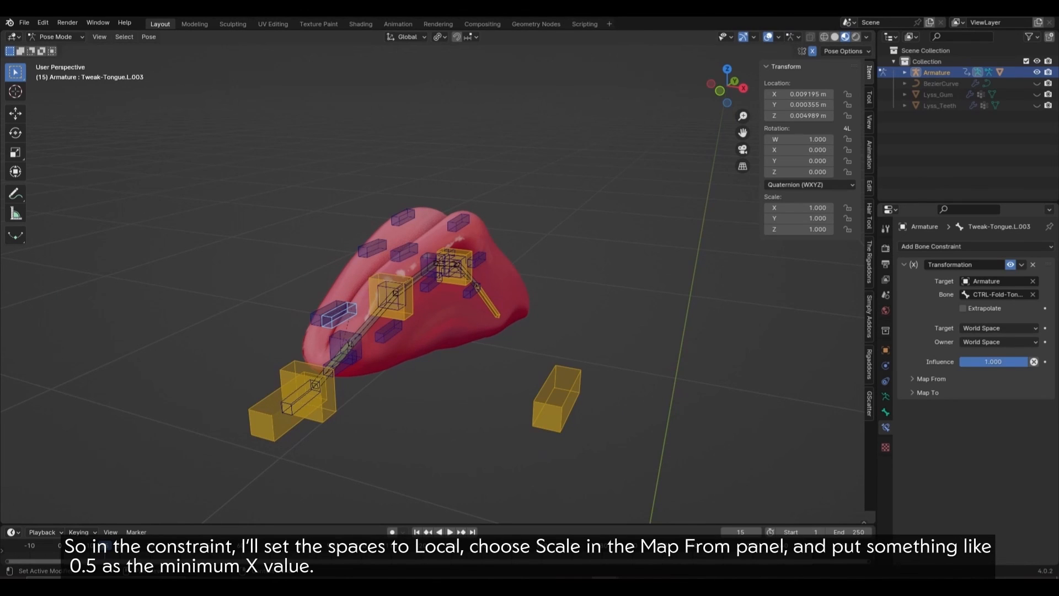
{"action": "left_click", "coordinate": [999, 327]}
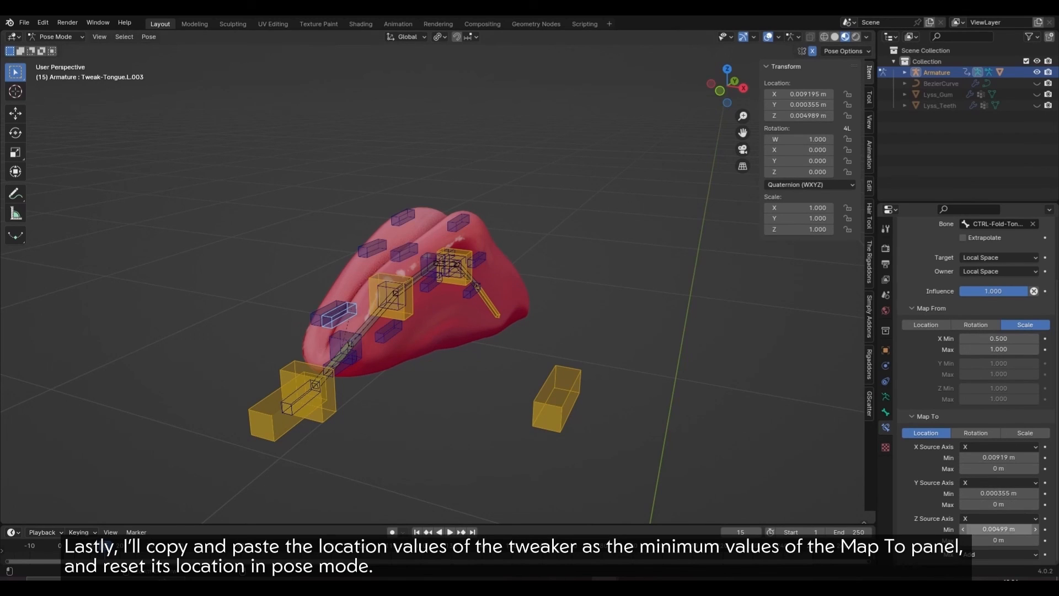
Step: Hide the IK bone collection and select the posed tweakers, with Tweak-Tongue.L.003 active
{"action": "key", "text": "alt+g"}
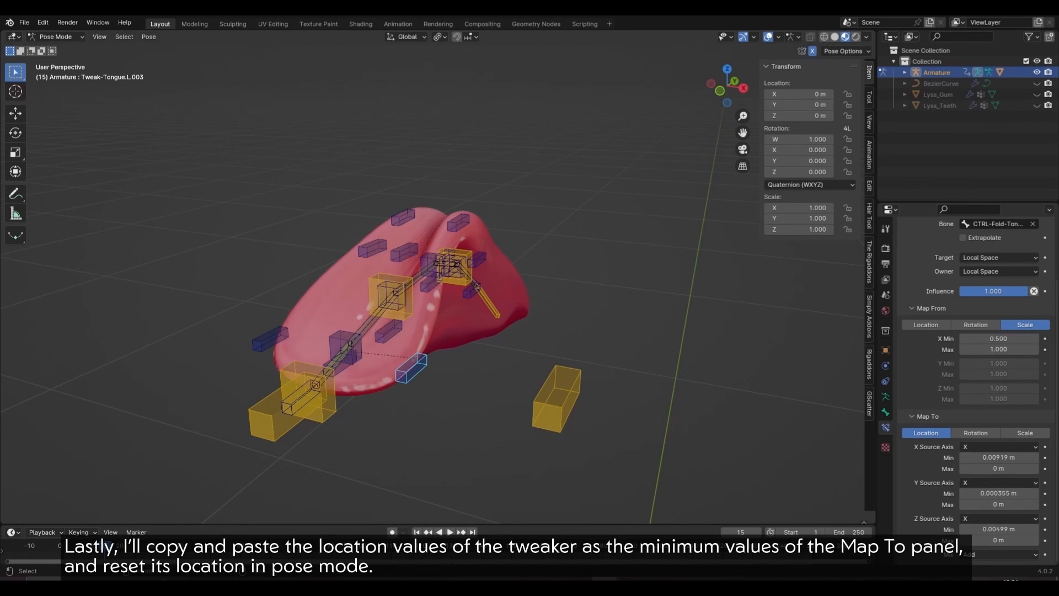
{"action": "key", "text": "ctrl+z"}
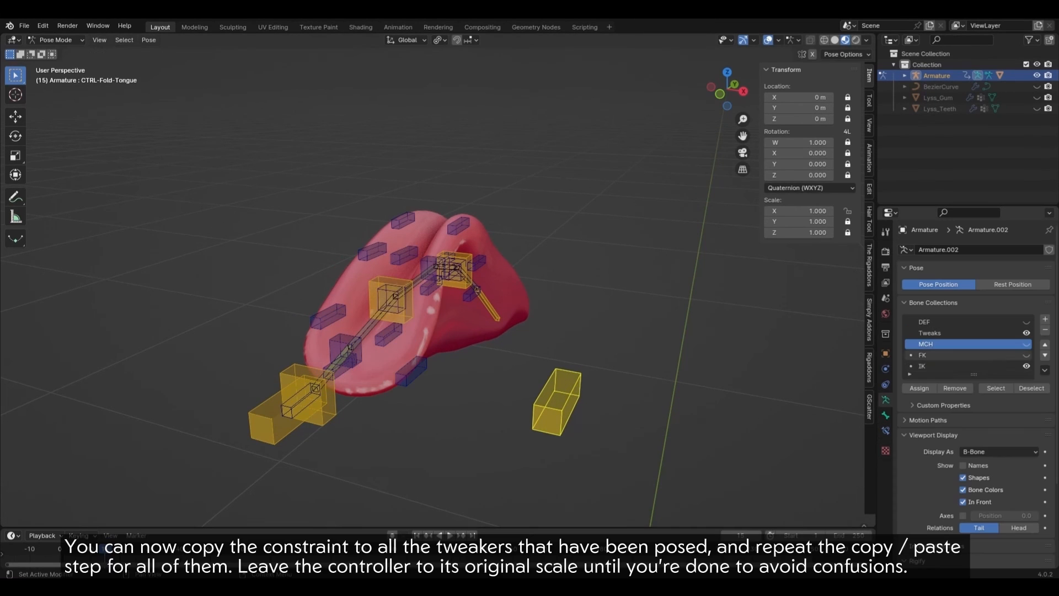
{"action": "left_click", "coordinate": [1027, 366]}
{"action": "scroll", "coordinate": [496, 331], "scroll_direction": "up", "scroll_amount": 3}
{"action": "middle_click_drag", "start_coordinate": [441, 275], "coordinate": [419, 259]}
{"action": "left_click", "coordinate": [468, 325]}
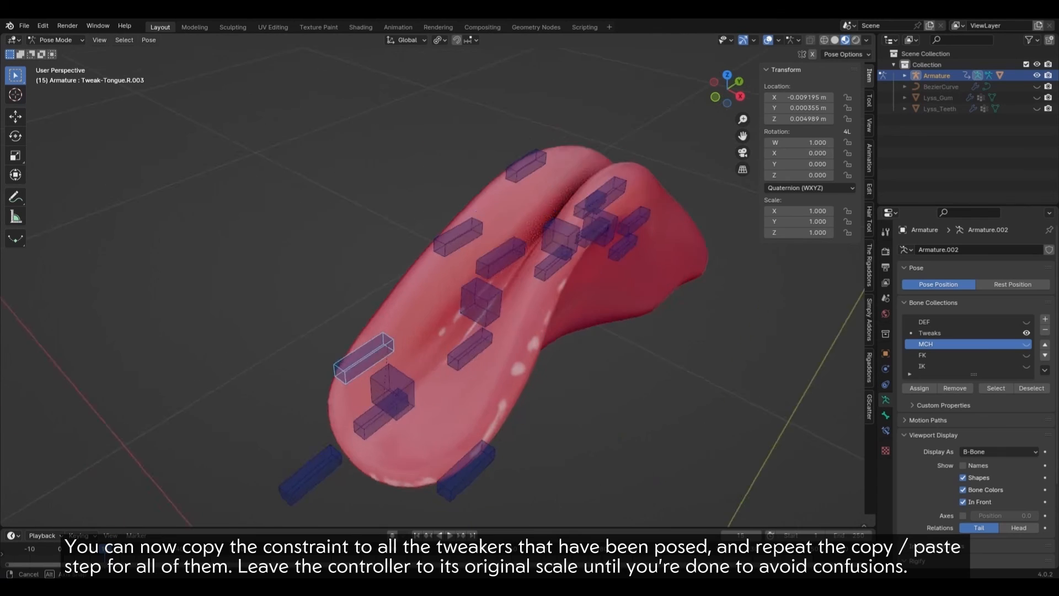
{"action": "middle_click_drag", "start_coordinate": [381, 405], "coordinate": [359, 394]}
{"action": "left_click", "coordinate": [352, 396], "text": "shift"}
{"action": "middle_click_drag", "start_coordinate": [622, 215], "coordinate": [551, 176]}
{"action": "left_click", "coordinate": [515, 363], "text": "shift"}
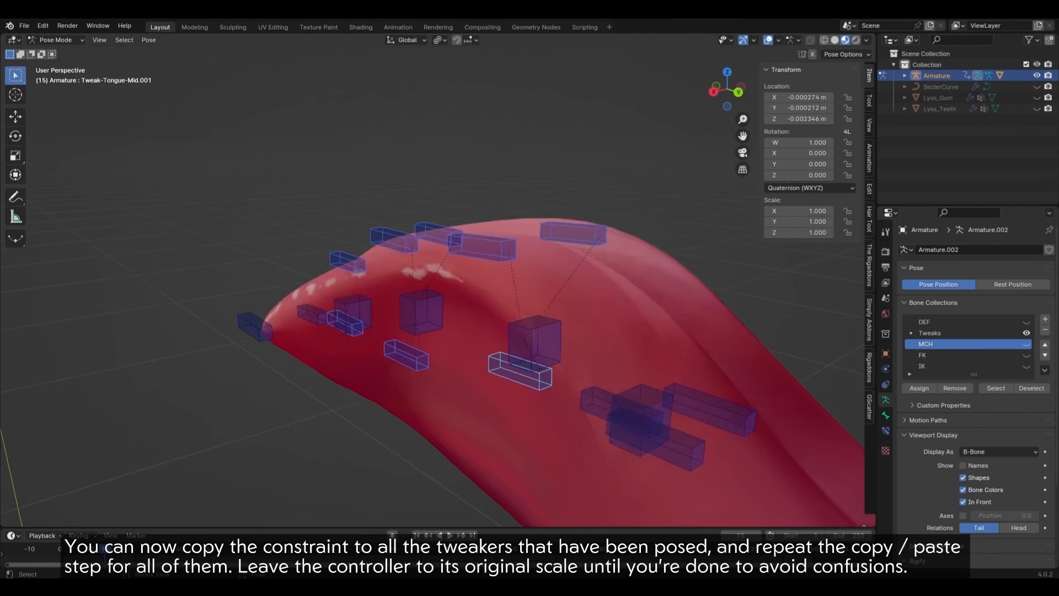
{"action": "middle_click_drag", "start_coordinate": [516, 363], "coordinate": [491, 355]}
{"action": "left_click", "coordinate": [644, 378], "text": "shift"}
{"action": "middle_click_drag", "start_coordinate": [644, 378], "coordinate": [734, 408]}
{"action": "left_click", "coordinate": [397, 388], "text": "shift"}
Step: Copy Tweak-Tongue.L.003's Transformation constraint to all selected tweakers
{"action": "left_click", "coordinate": [885, 430]}
{"action": "left_click", "coordinate": [1021, 268]}
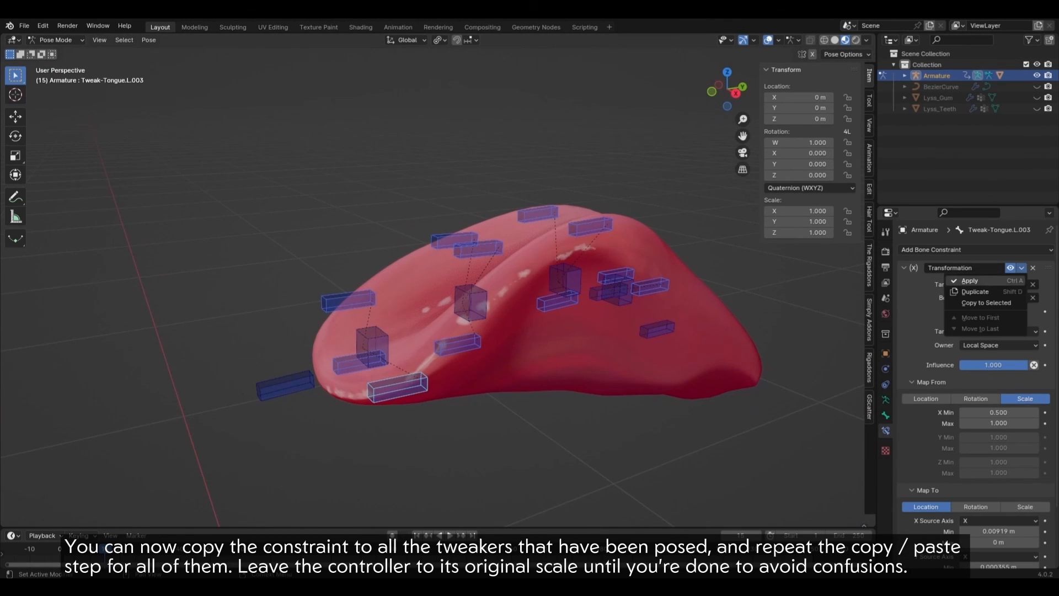
{"action": "left_click", "coordinate": [985, 302]}
{"action": "middle_click_drag", "start_coordinate": [441, 309], "coordinate": [472, 315]}
Step: Paste Tweak-Tongue.R.003's and the next tweaker's locations into Map To minimums, then reset them
{"action": "left_click", "coordinate": [367, 325]}
{"action": "scroll", "coordinate": [973, 386], "scroll_direction": "down", "scroll_amount": 3}
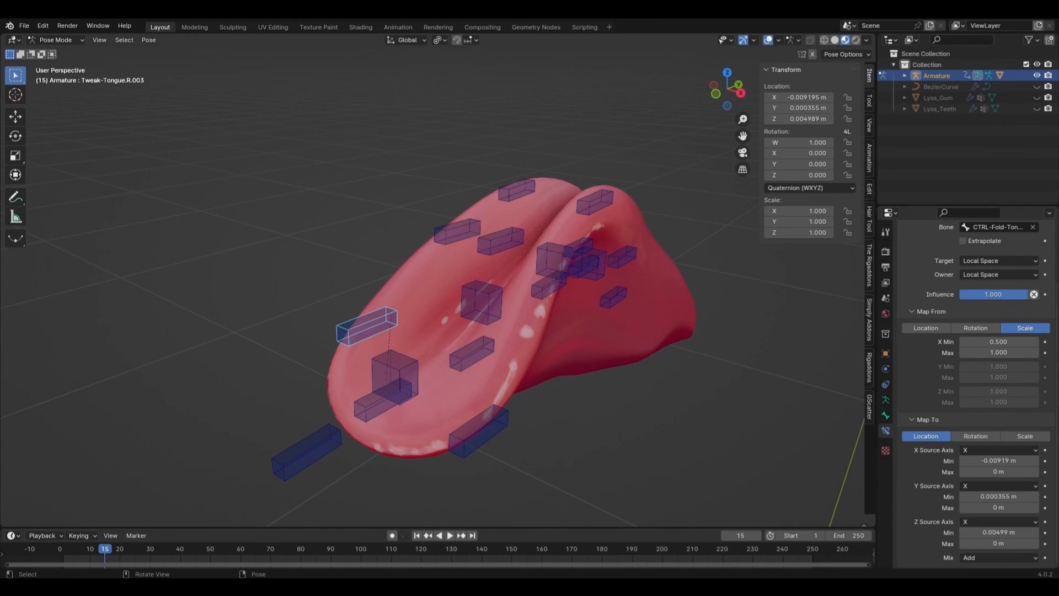
{"action": "middle_click_drag", "start_coordinate": [496, 309], "coordinate": [467, 326]}
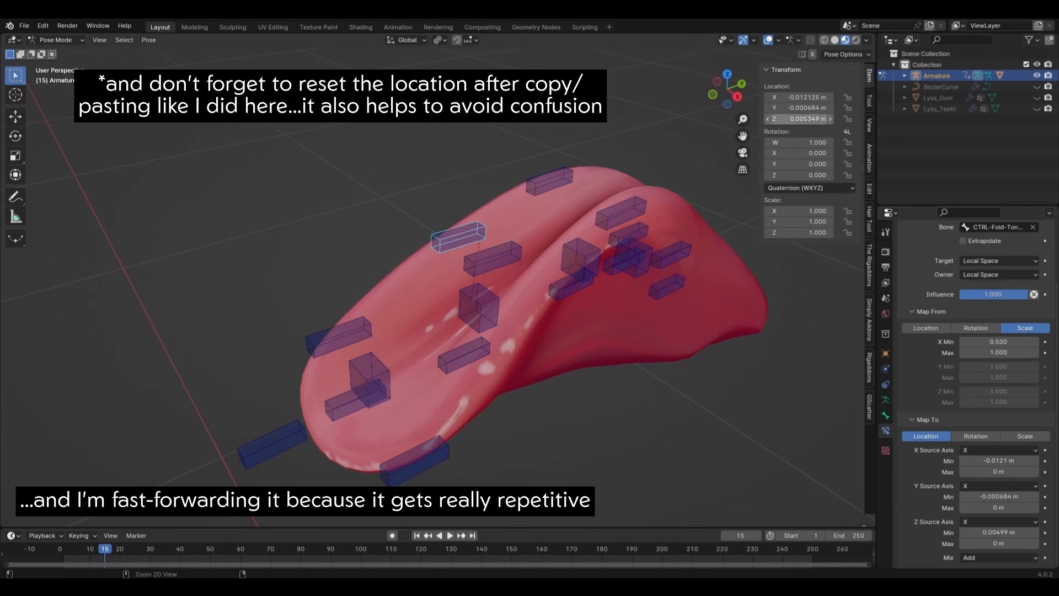
{"action": "left_click", "coordinate": [633, 243]}
{"action": "key", "text": "ctrl+v"}
{"action": "mouse_move", "coordinate": [496, 309]}
{"action": "middle_mouse_down"}
{"action": "mouse_move", "coordinate": [470, 298]}
{"action": "mouse_move", "coordinate": [510, 317]}
{"action": "mouse_move", "coordinate": [478, 298]}
{"action": "middle_mouse_up"}
{"action": "left_click", "coordinate": [444, 360]}
{"action": "scroll", "coordinate": [998, 441], "scroll_direction": "down", "scroll_amount": 5}
{"action": "key", "text": "ctrl+v"}
{"action": "key", "text": "ctrl+v"}
{"action": "key", "text": "ctrl+v"}
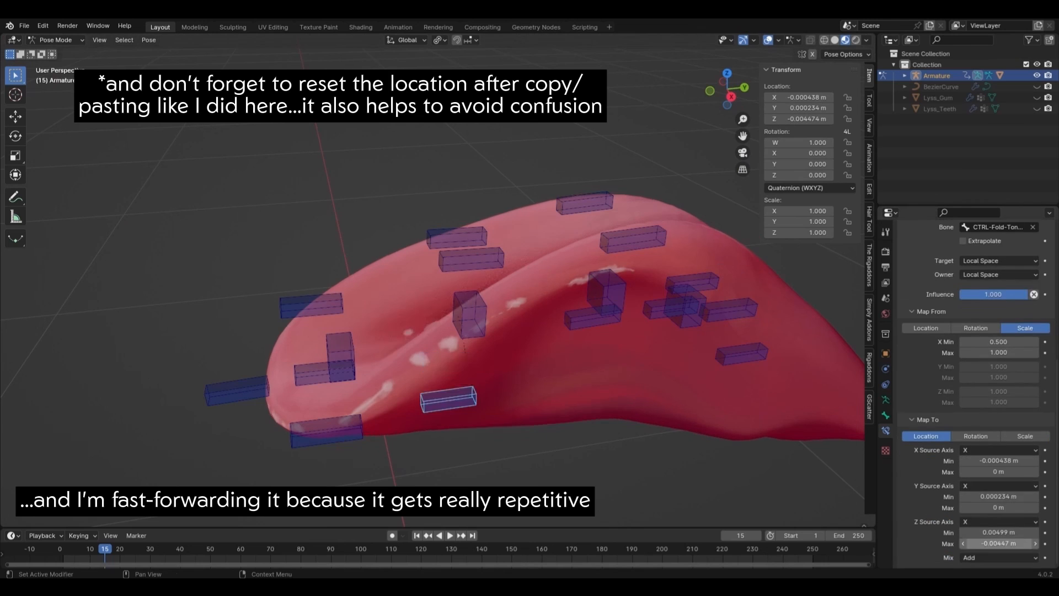
Step: Paste the upper and rear tweakers' locations into their Map To minimums and reset them
{"action": "key", "text": "alt+g"}
{"action": "scroll", "coordinate": [998, 441], "scroll_direction": "up", "scroll_amount": 6}
{"action": "left_click", "coordinate": [584, 203]}
{"action": "scroll", "coordinate": [998, 442], "scroll_direction": "down", "scroll_amount": 6}
{"action": "key", "text": "ctrl+v"}
{"action": "key", "text": "ctrl+v"}
{"action": "key", "text": "ctrl+v"}
{"action": "key", "text": "alt+g"}
{"action": "scroll", "coordinate": [524, 320], "scroll_direction": "down", "scroll_amount": 2}
{"action": "left_click", "coordinate": [642, 335]}
{"action": "middle_click_drag", "start_coordinate": [541, 319], "coordinate": [585, 315]}
{"action": "key", "text": "ctrl+v"}
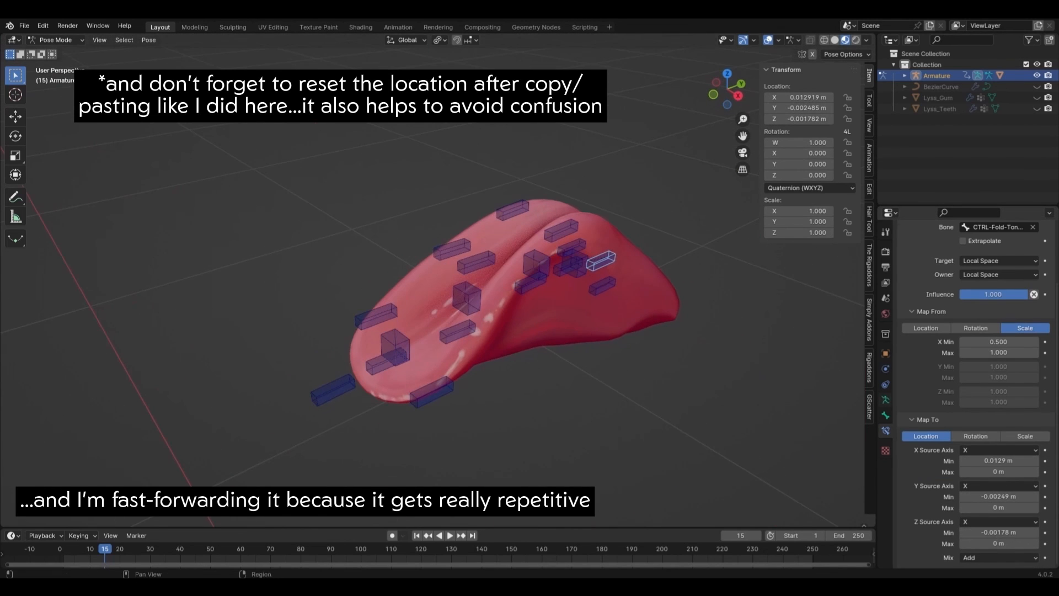
Step: Show the IK bone collection and scale CTRL-Fold-Tongue on X to 0.613 to fold the tongue
{"action": "left_click", "coordinate": [885, 399]}
{"action": "left_click", "coordinate": [1026, 295]}
{"action": "key", "text": "s"}
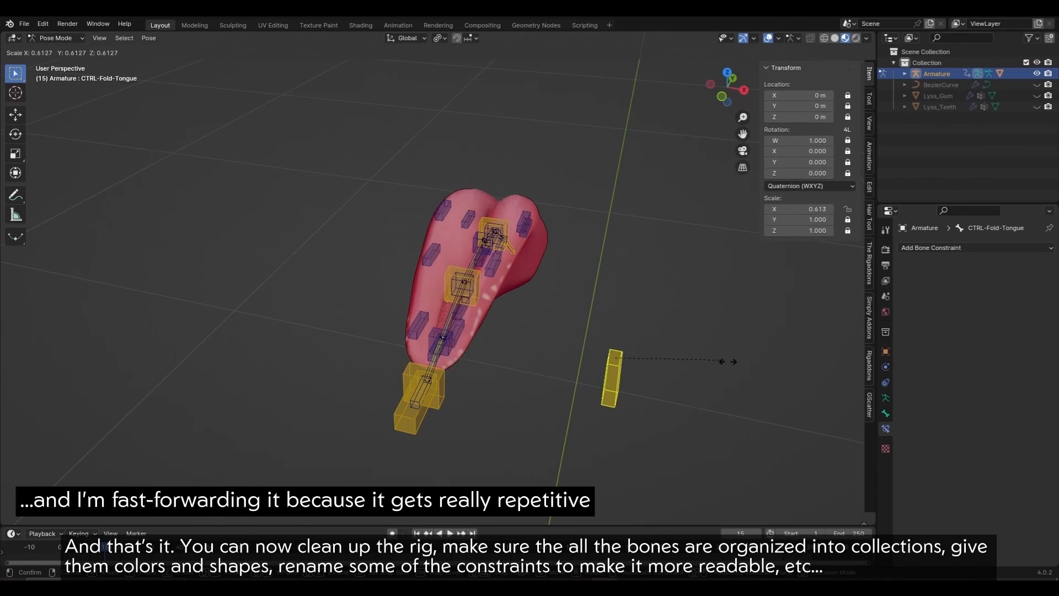